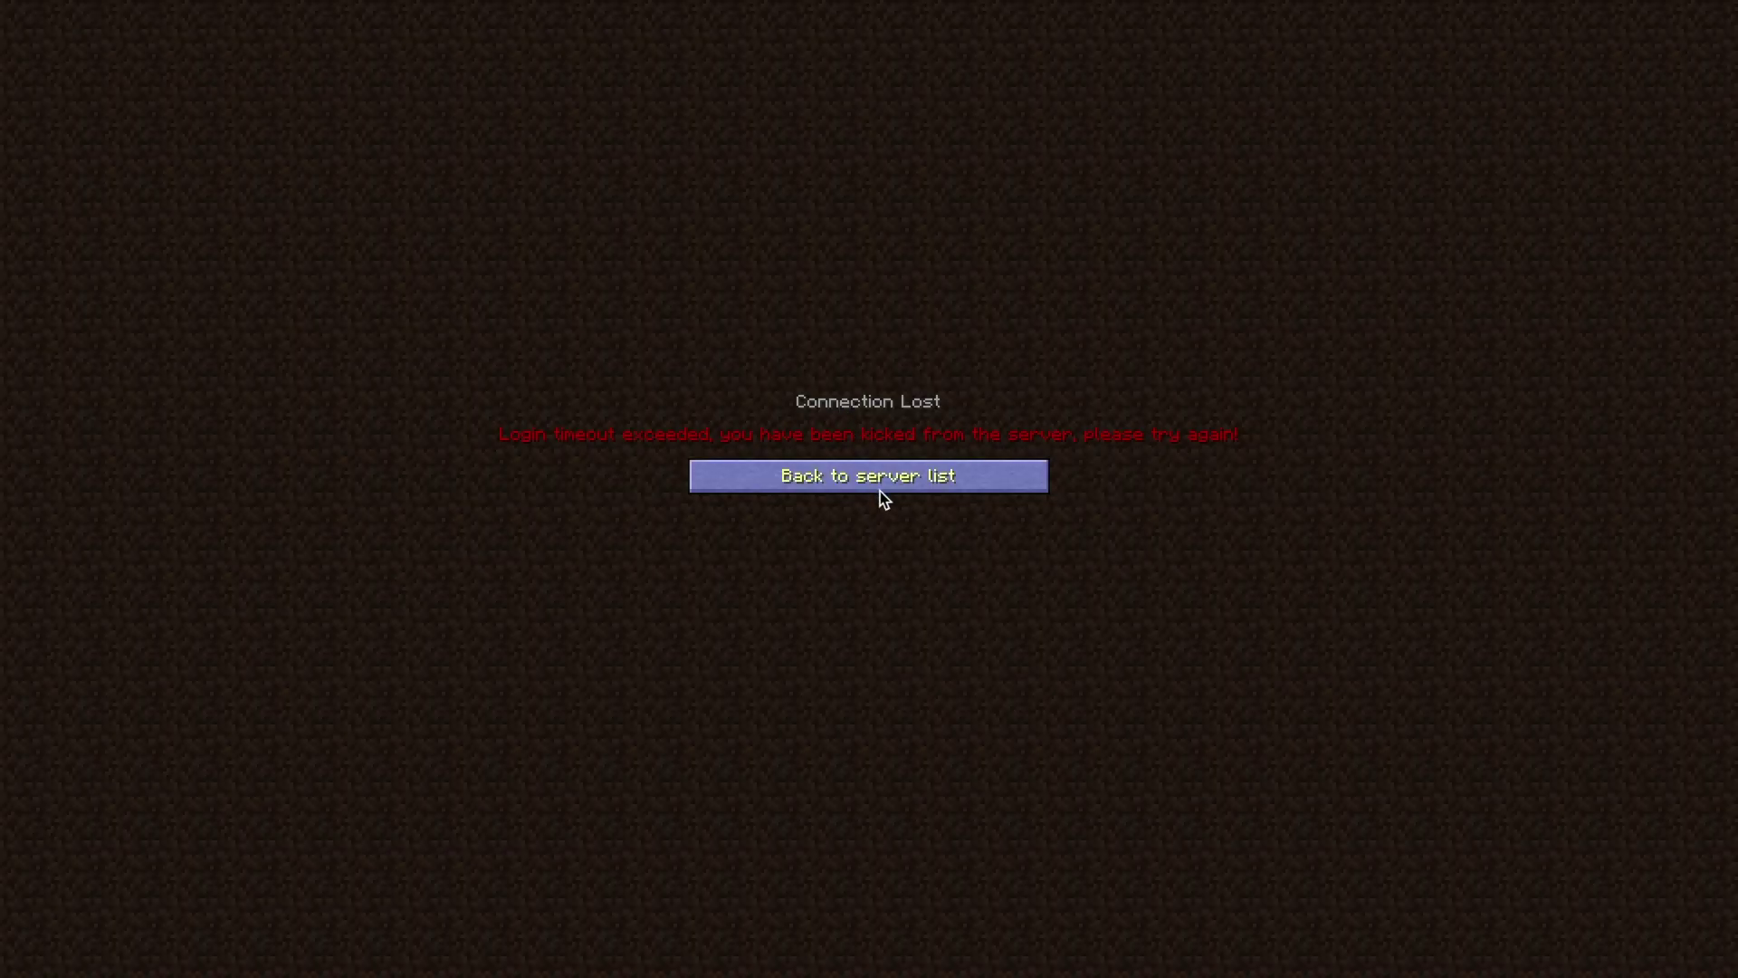
- Go back to the server list after the login-timeout kick and rejoin the server
left_click(877, 487)
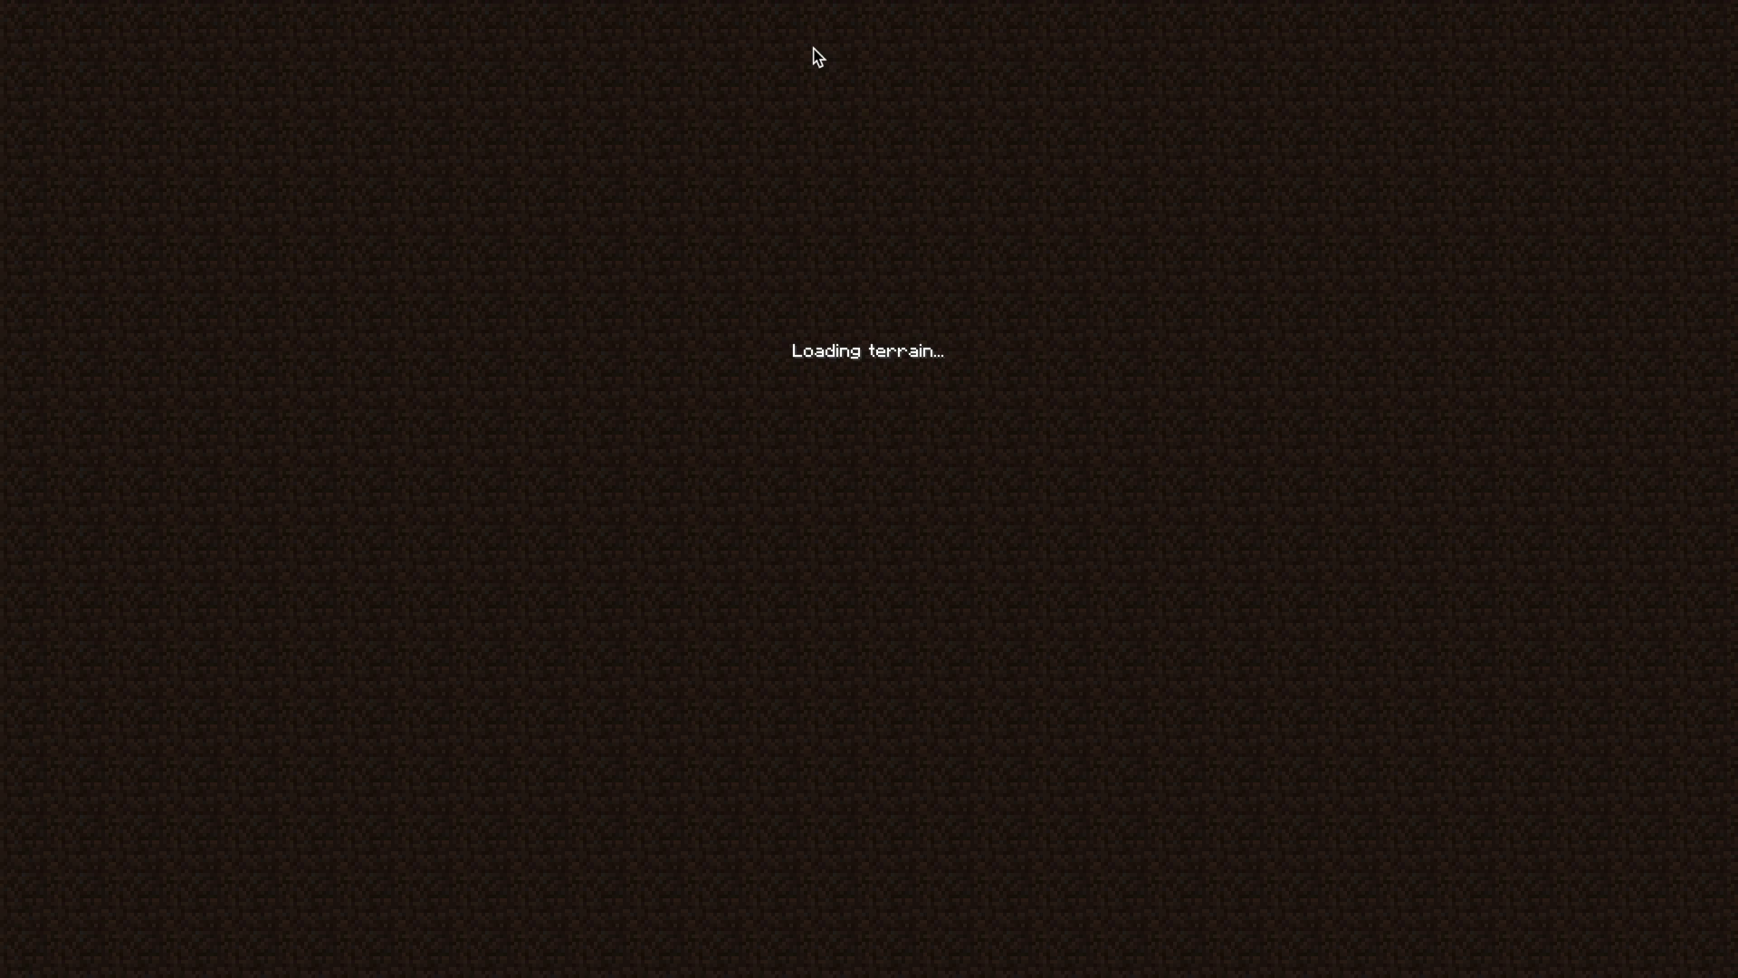
- Register with AuthMe using /register, entering the chosen password twice
type("t")
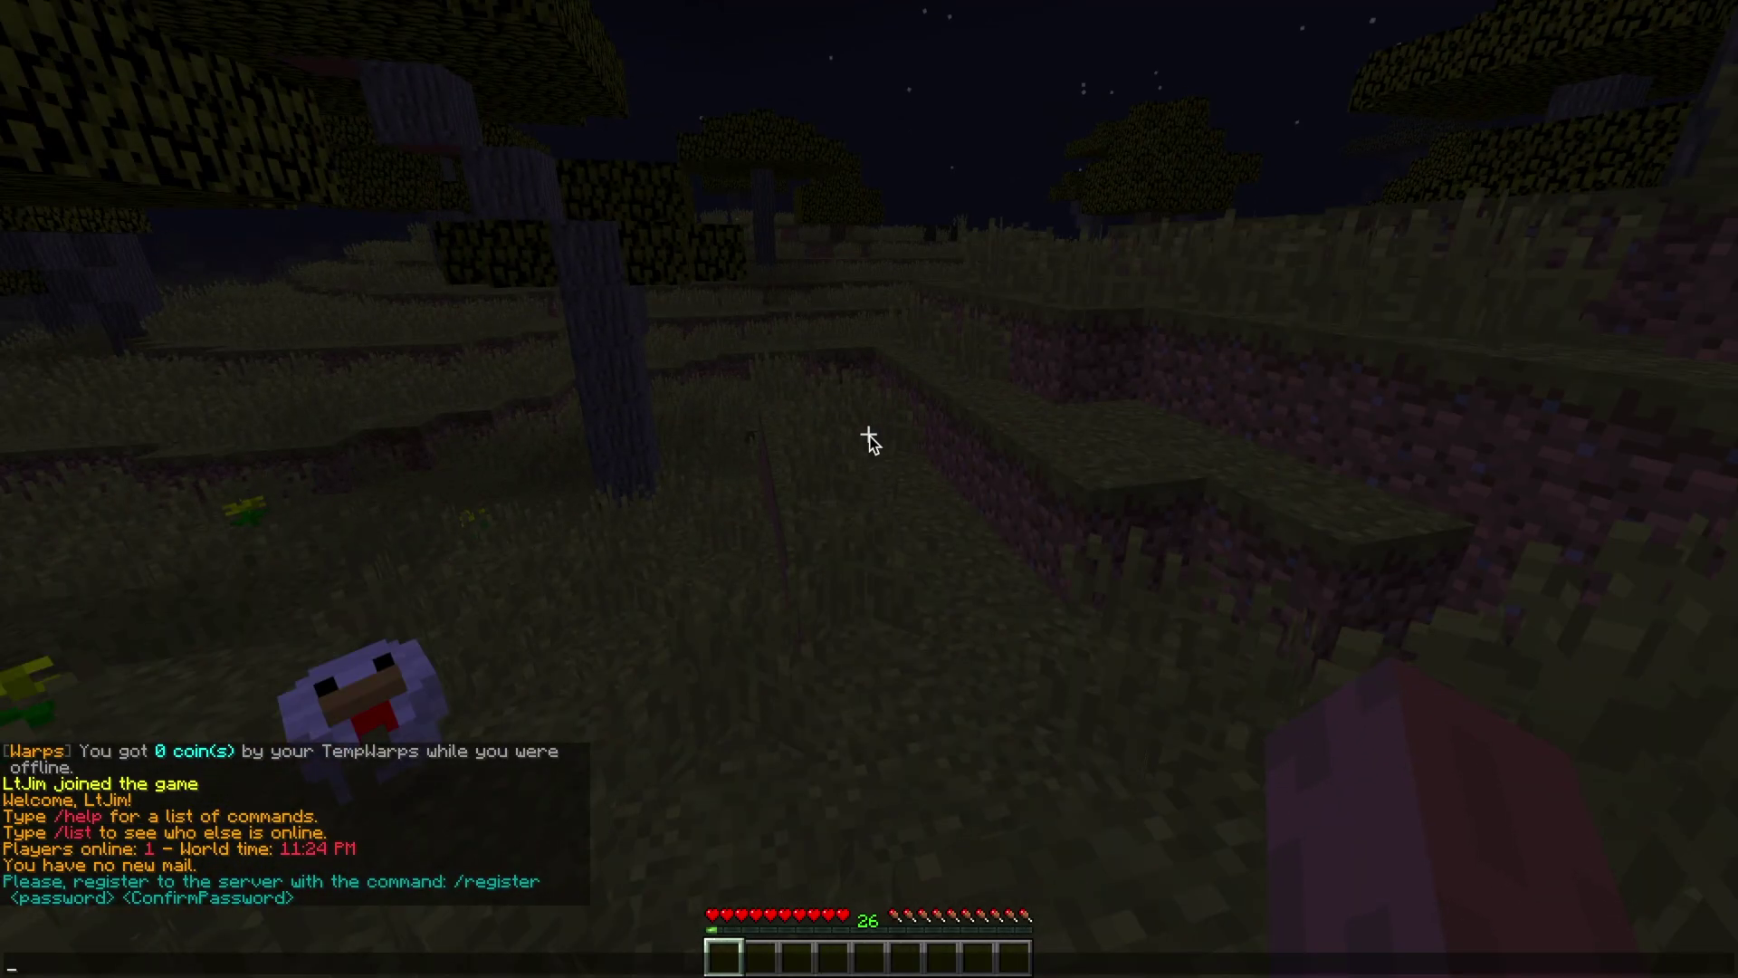
type("/register")
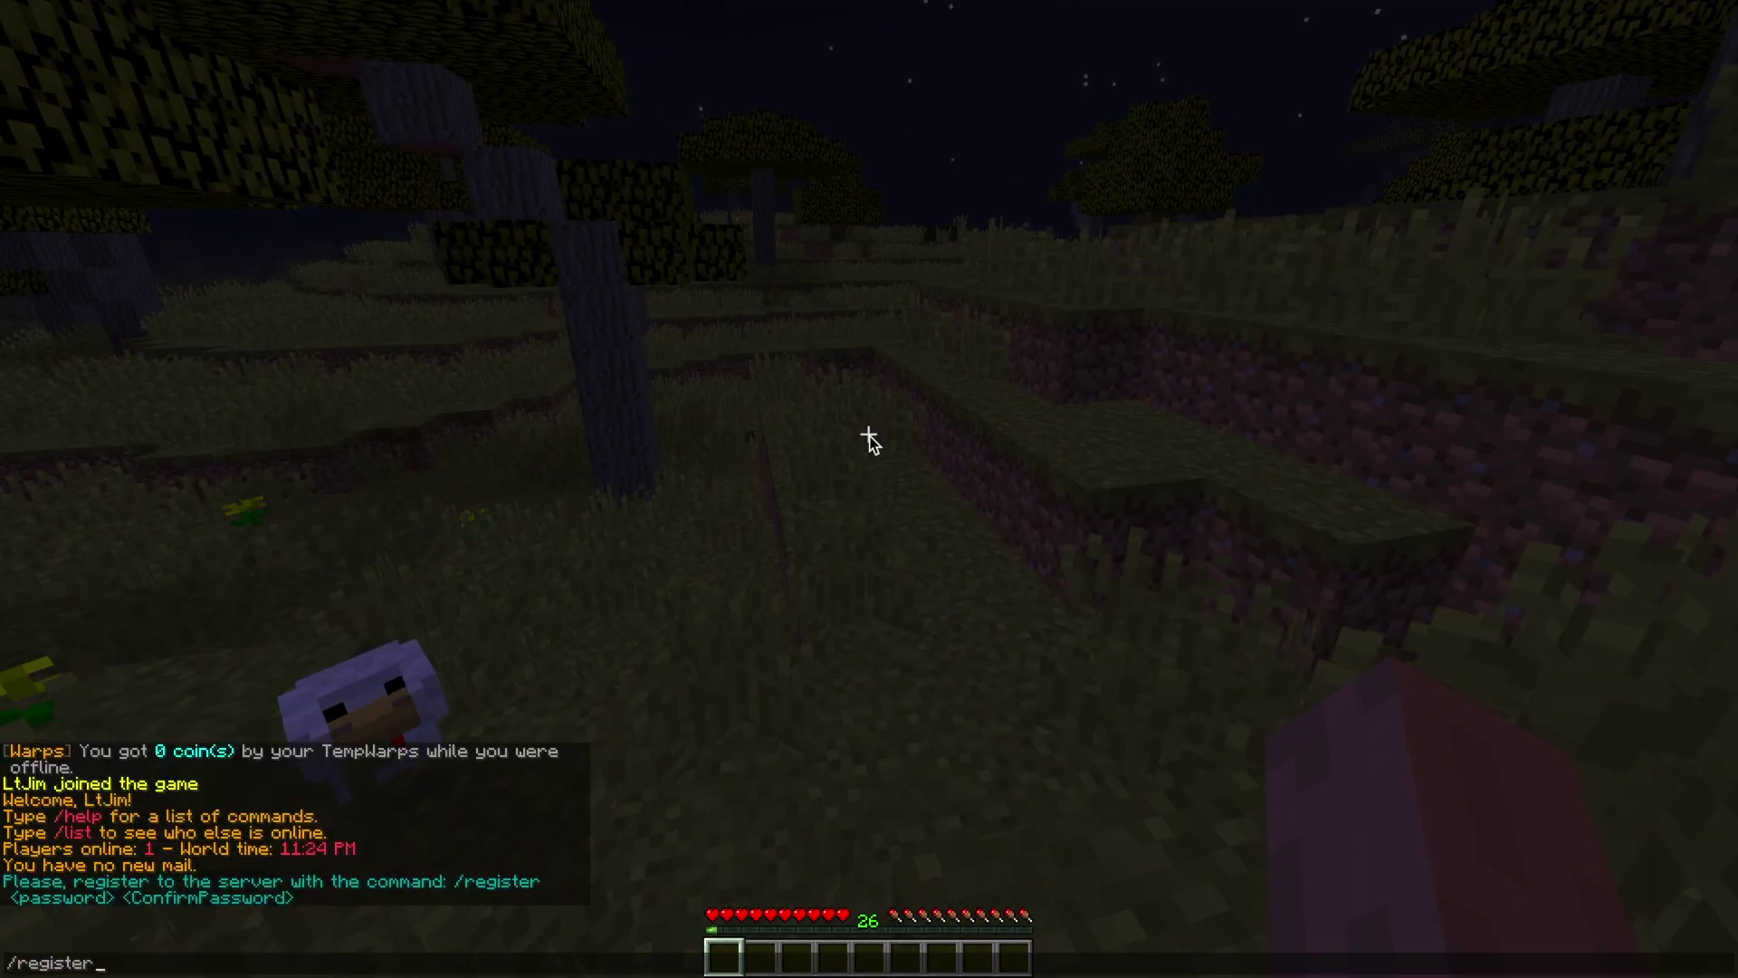
type(" pass123")
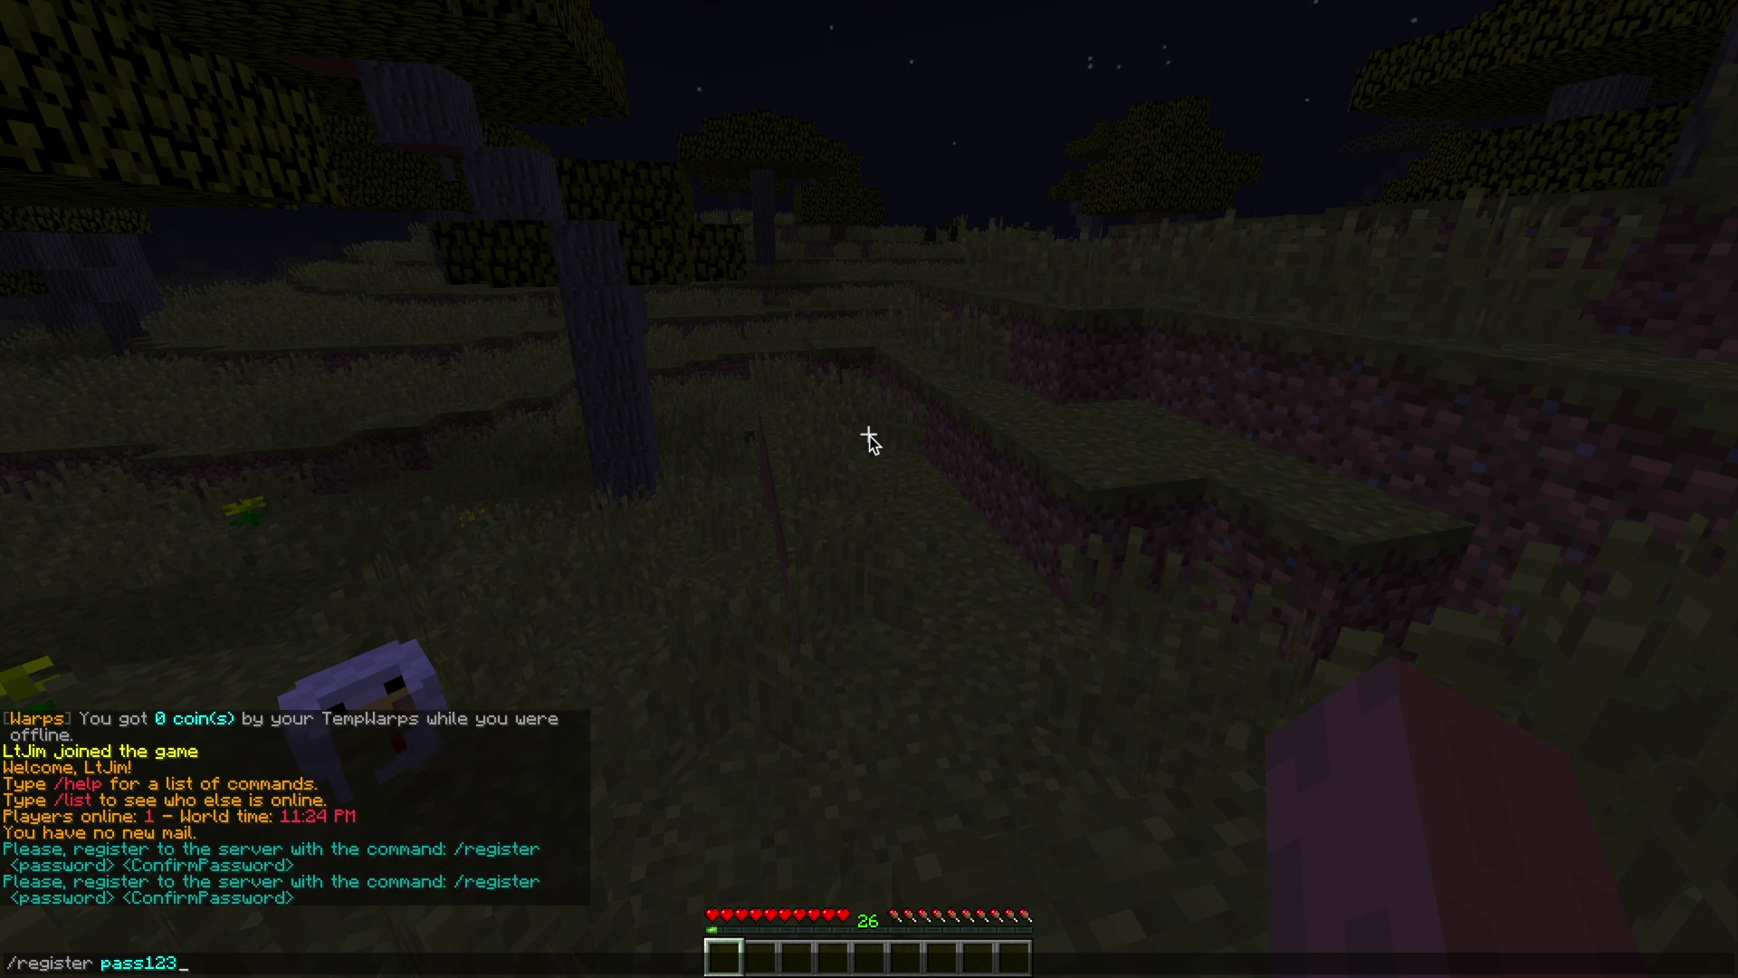
type(" pass123")
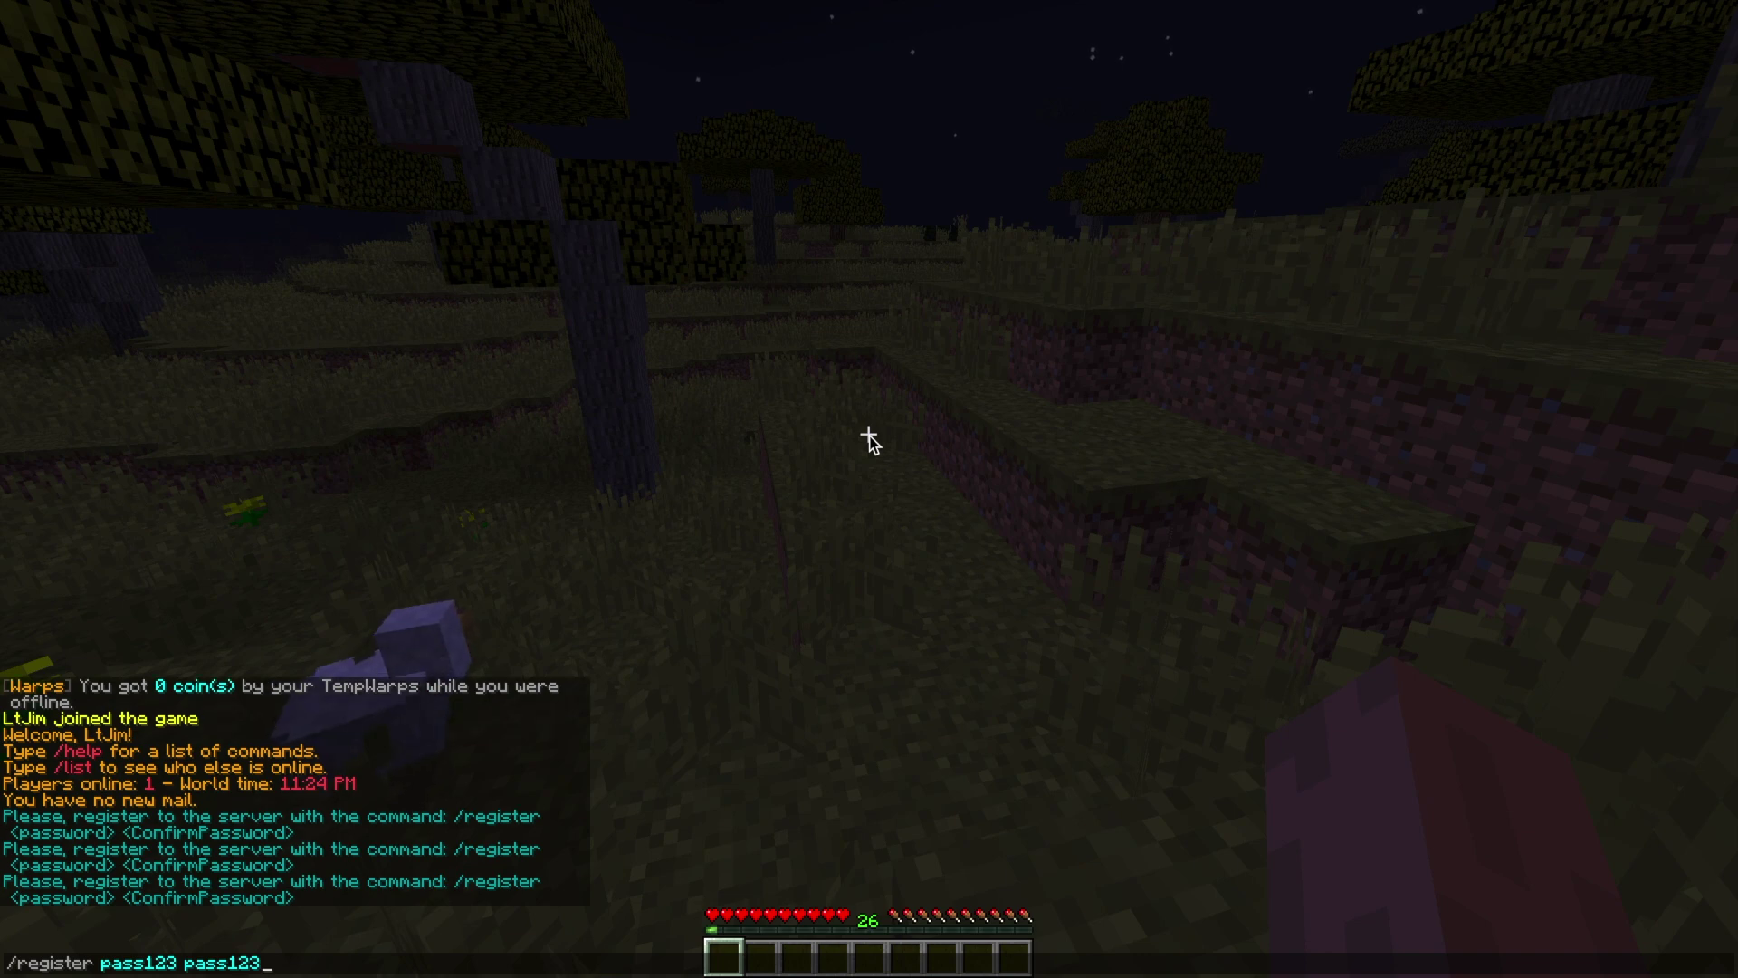
key("Return")
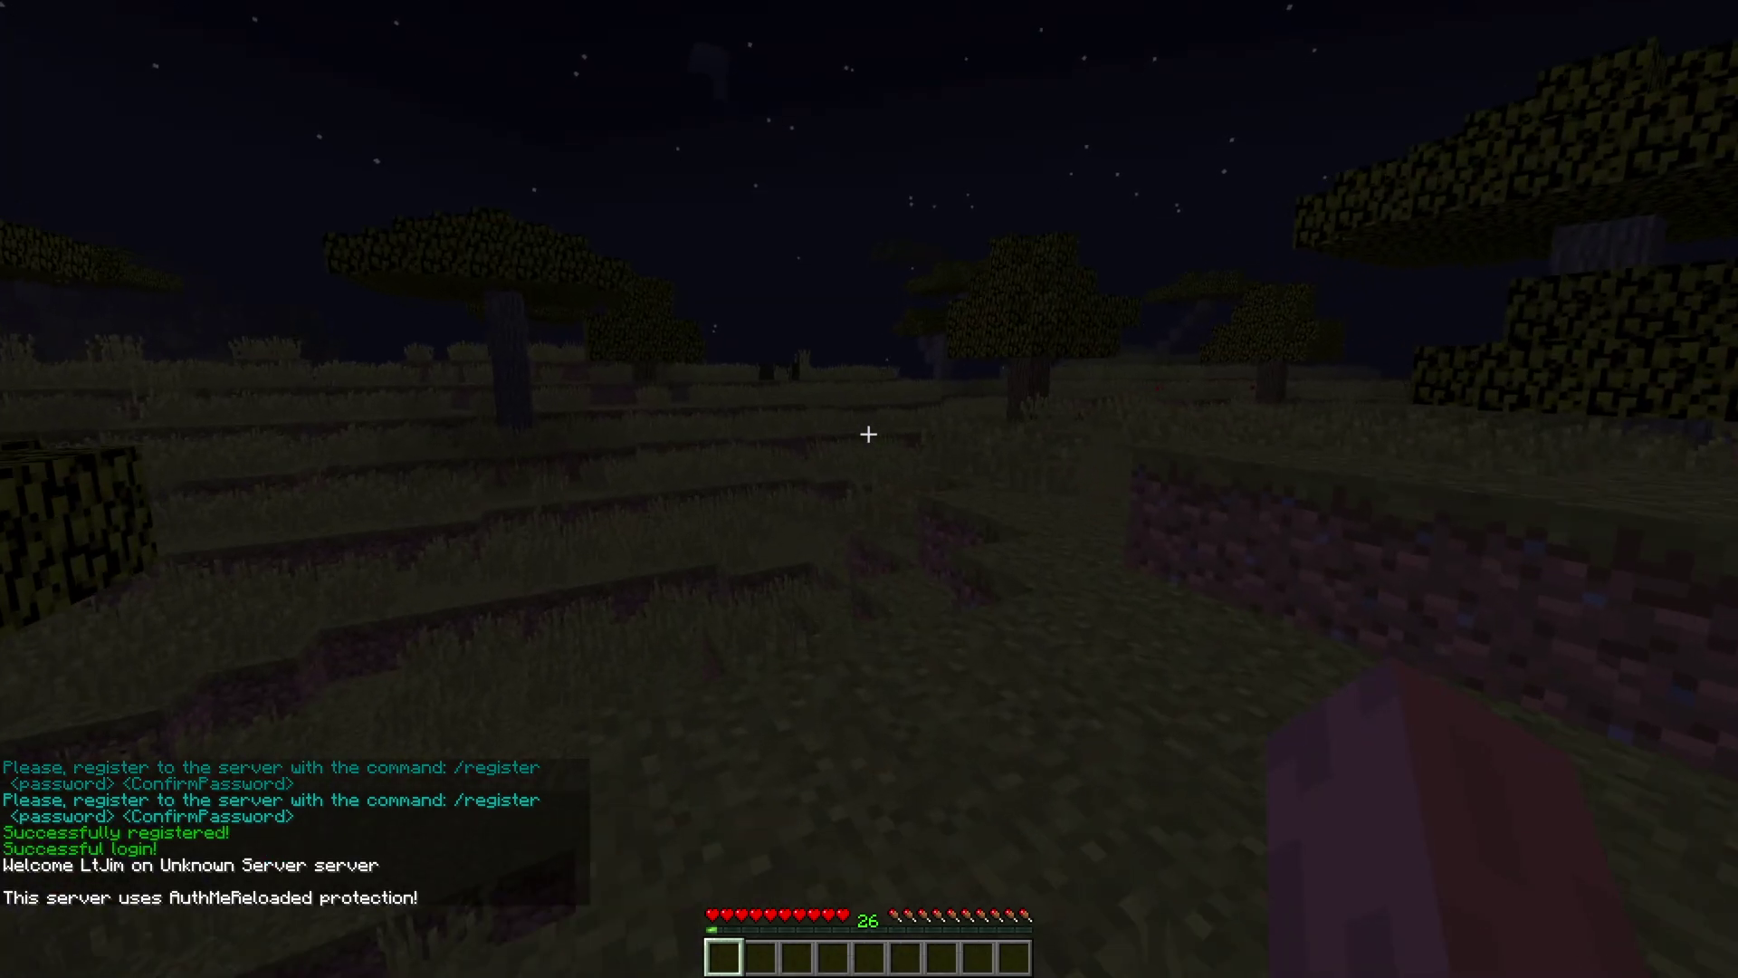
type("/")
key("Return")
- Walk toward the stone pillar and grassy ridge and try /gm 1 for creative mode
type("/gm")
key("Escape")
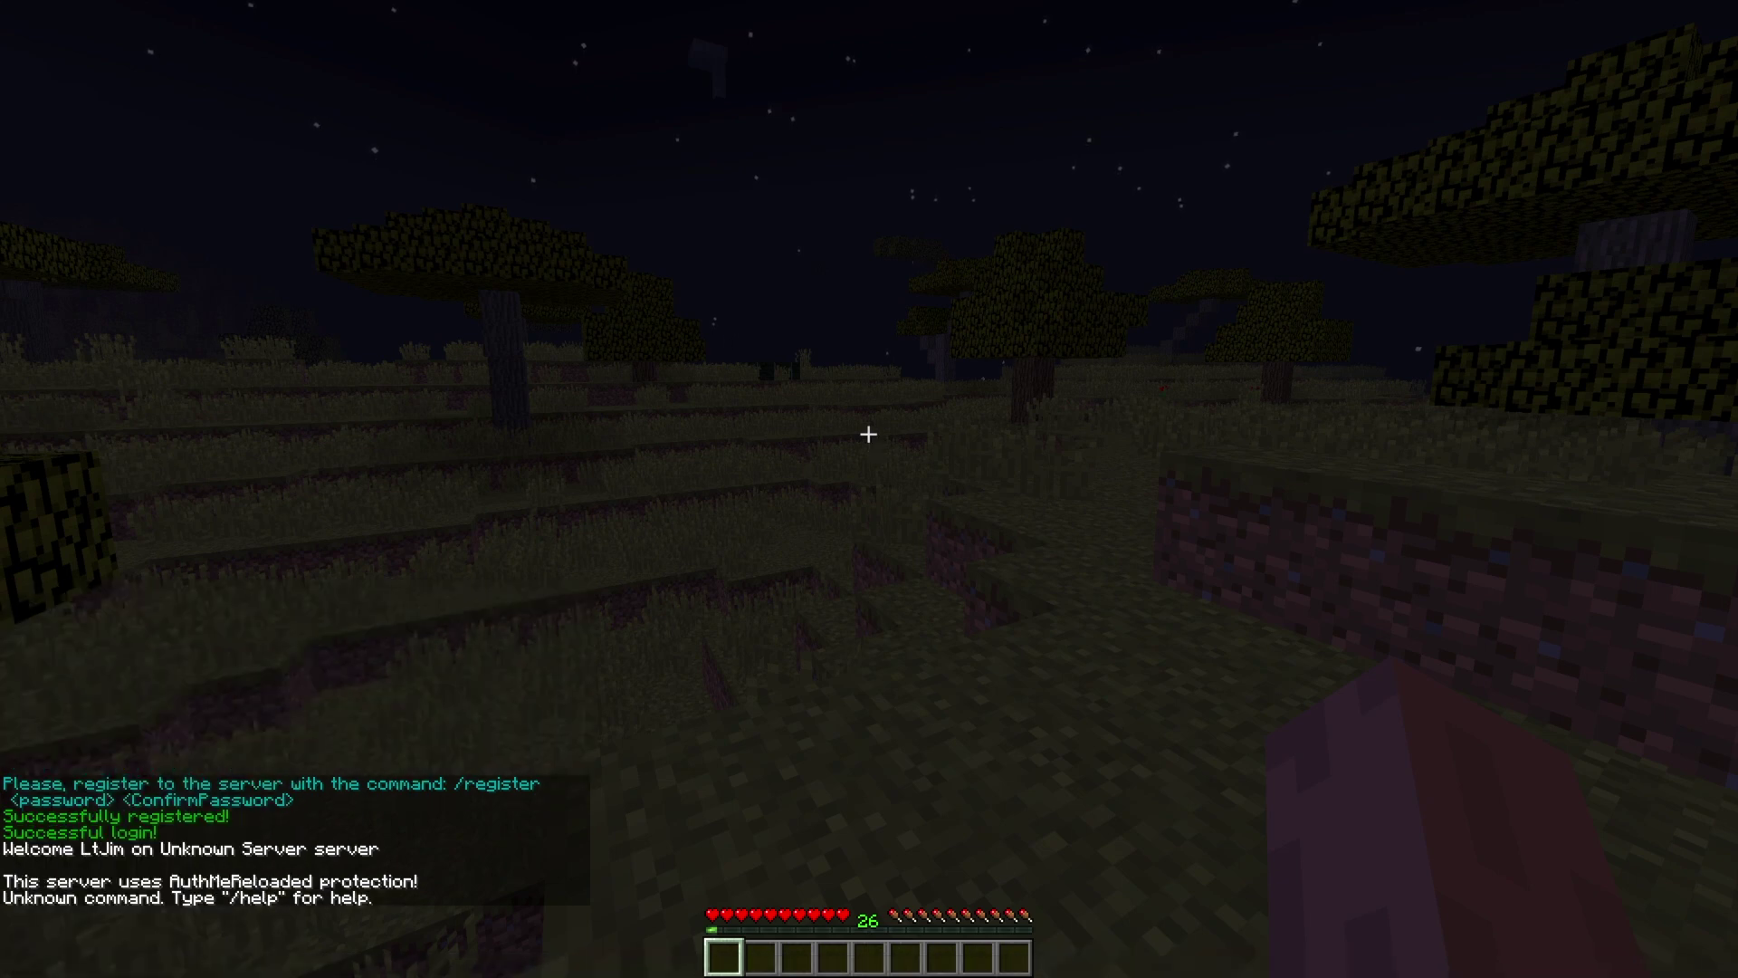
type("t")
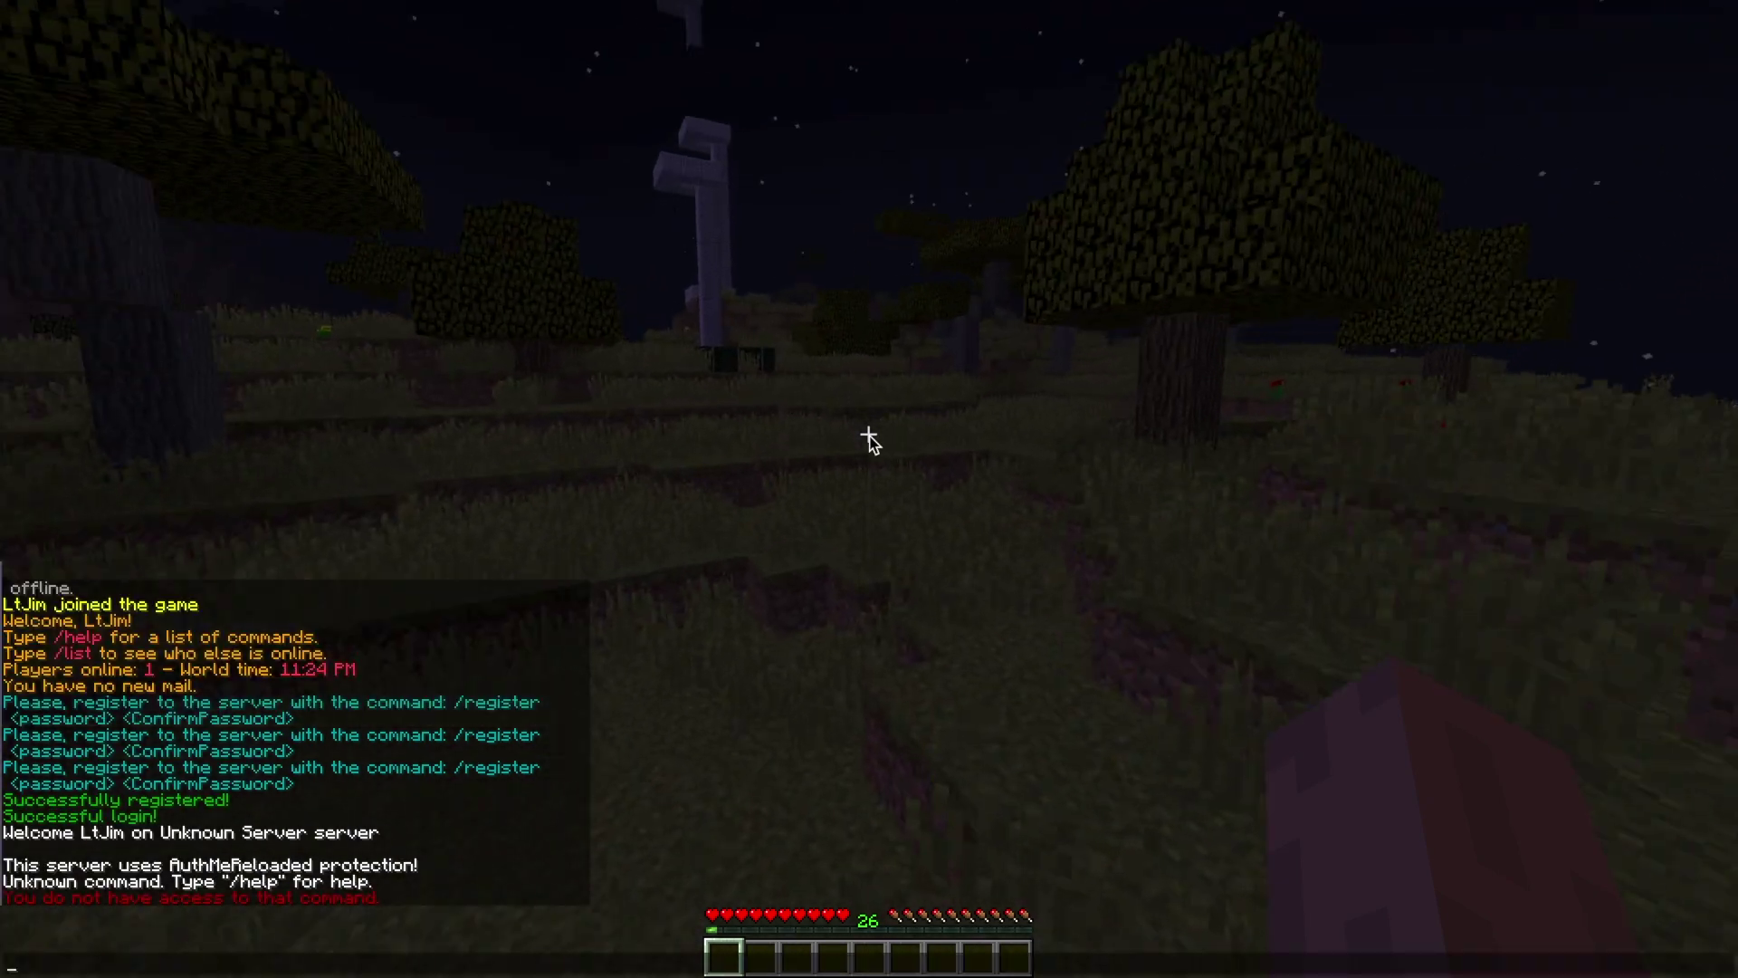
type("t")
key("Return")
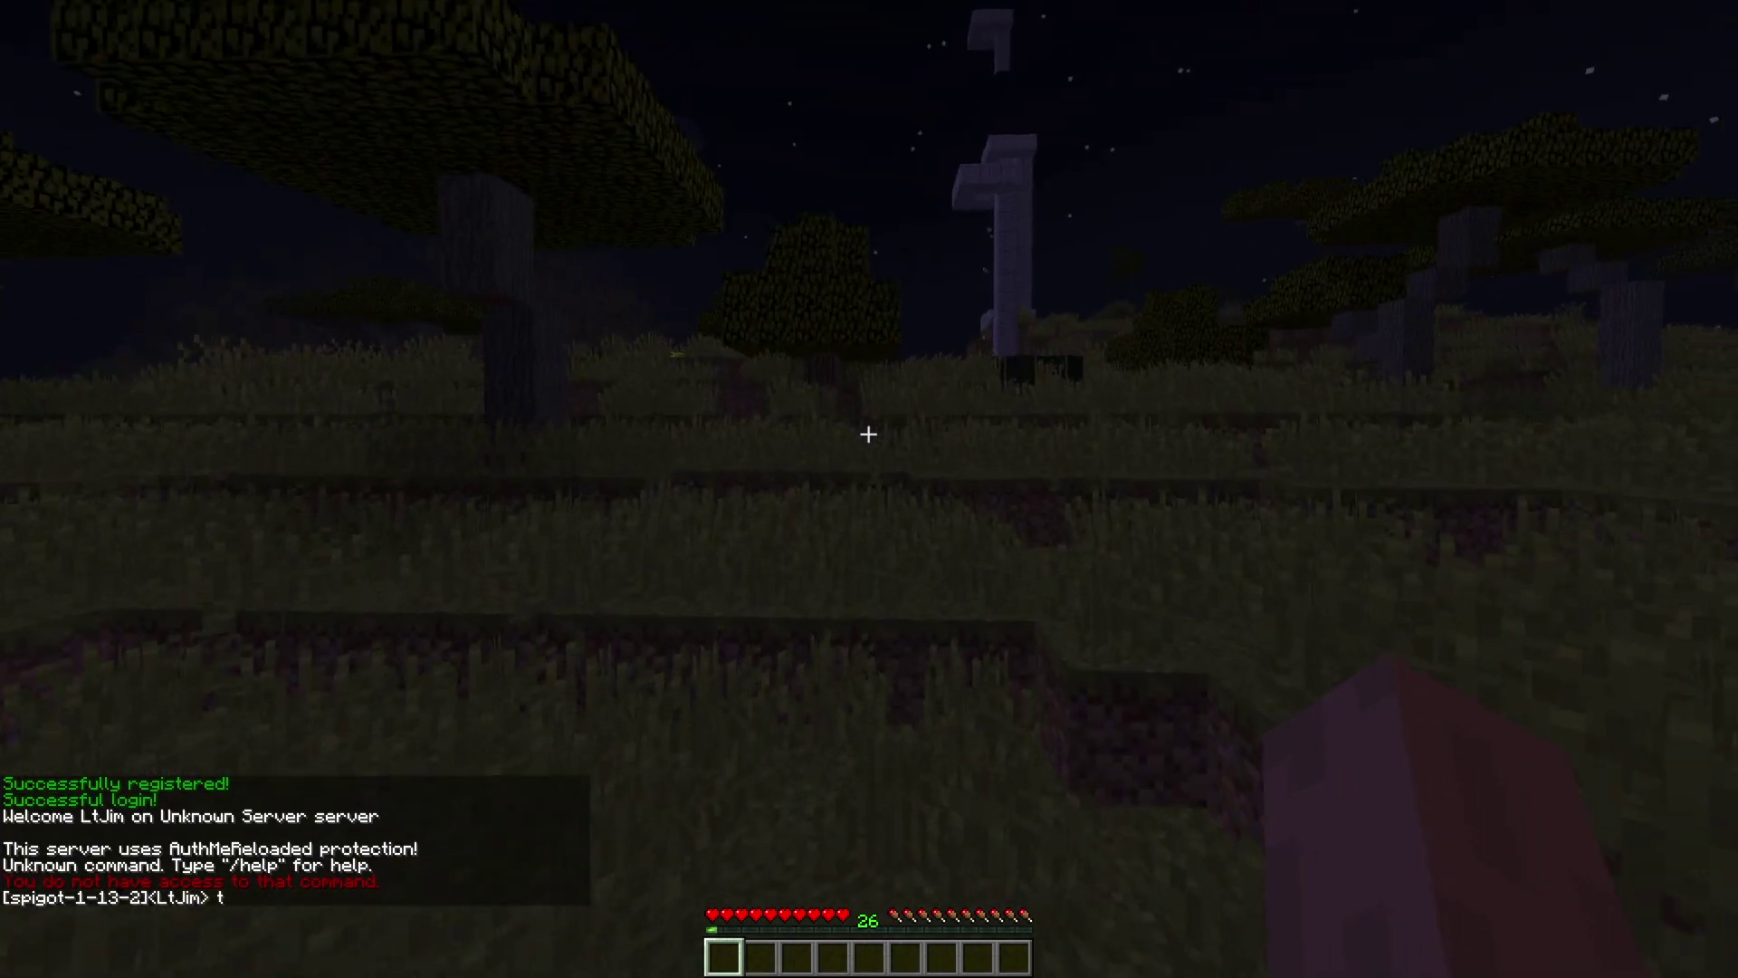
key("w")
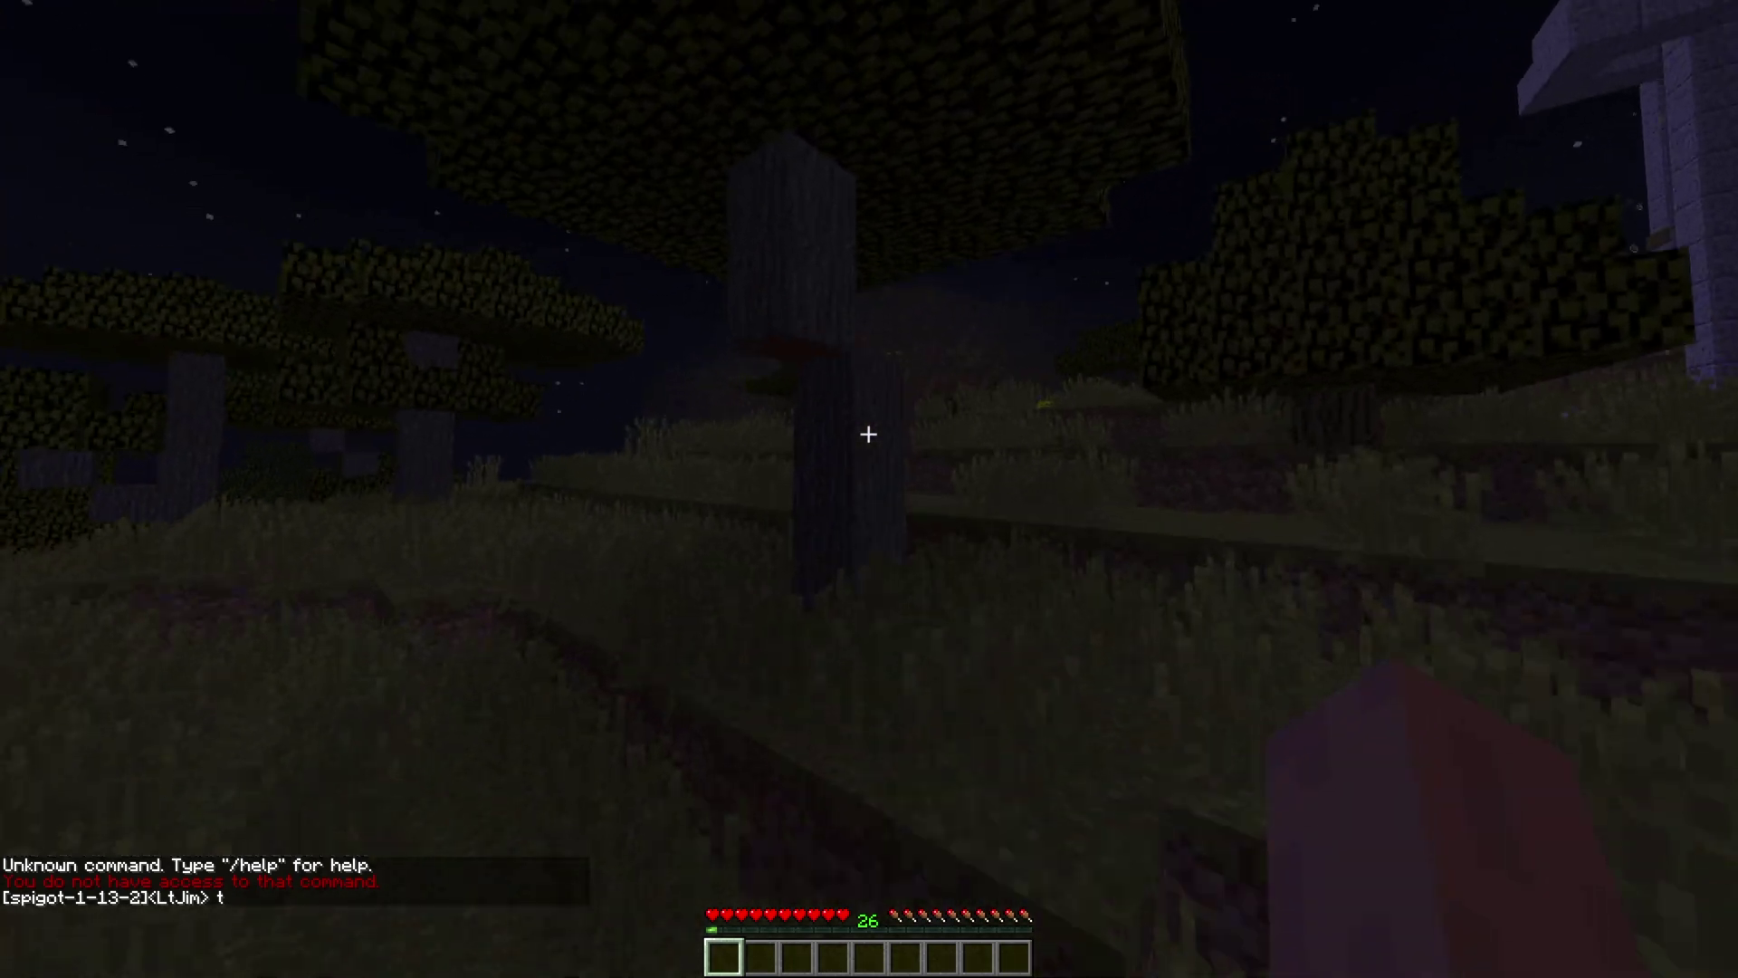
key("w")
type("w/gm 1")
key("Return")
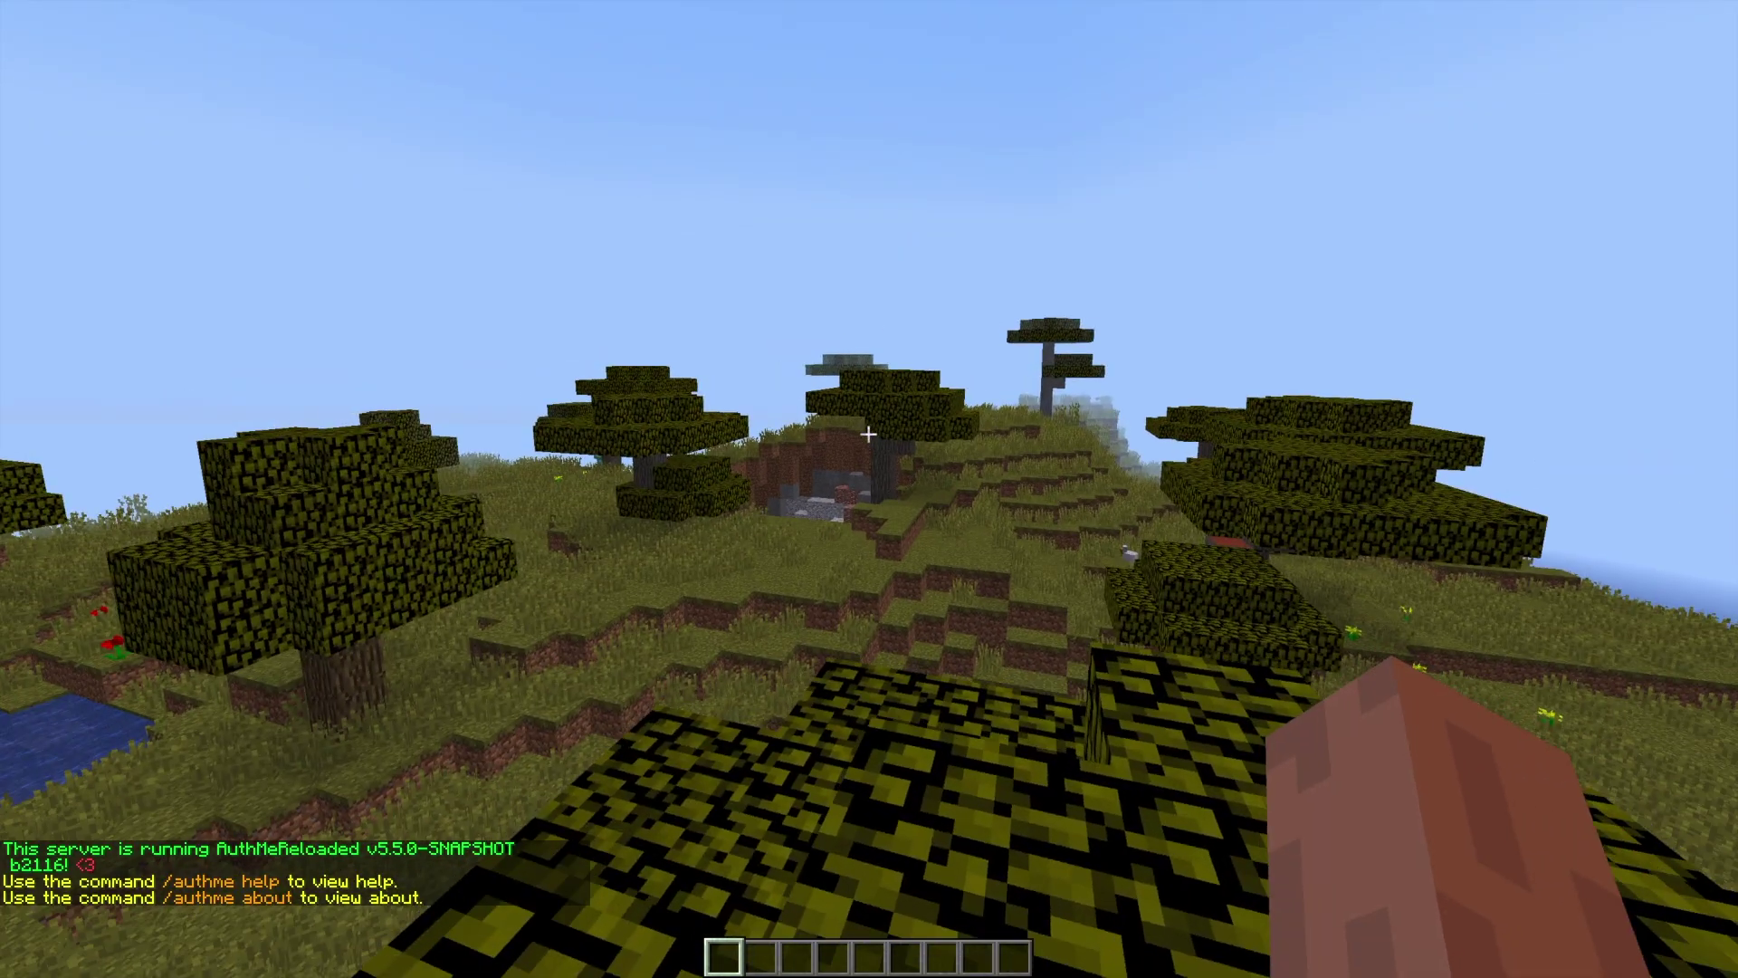
type("w")
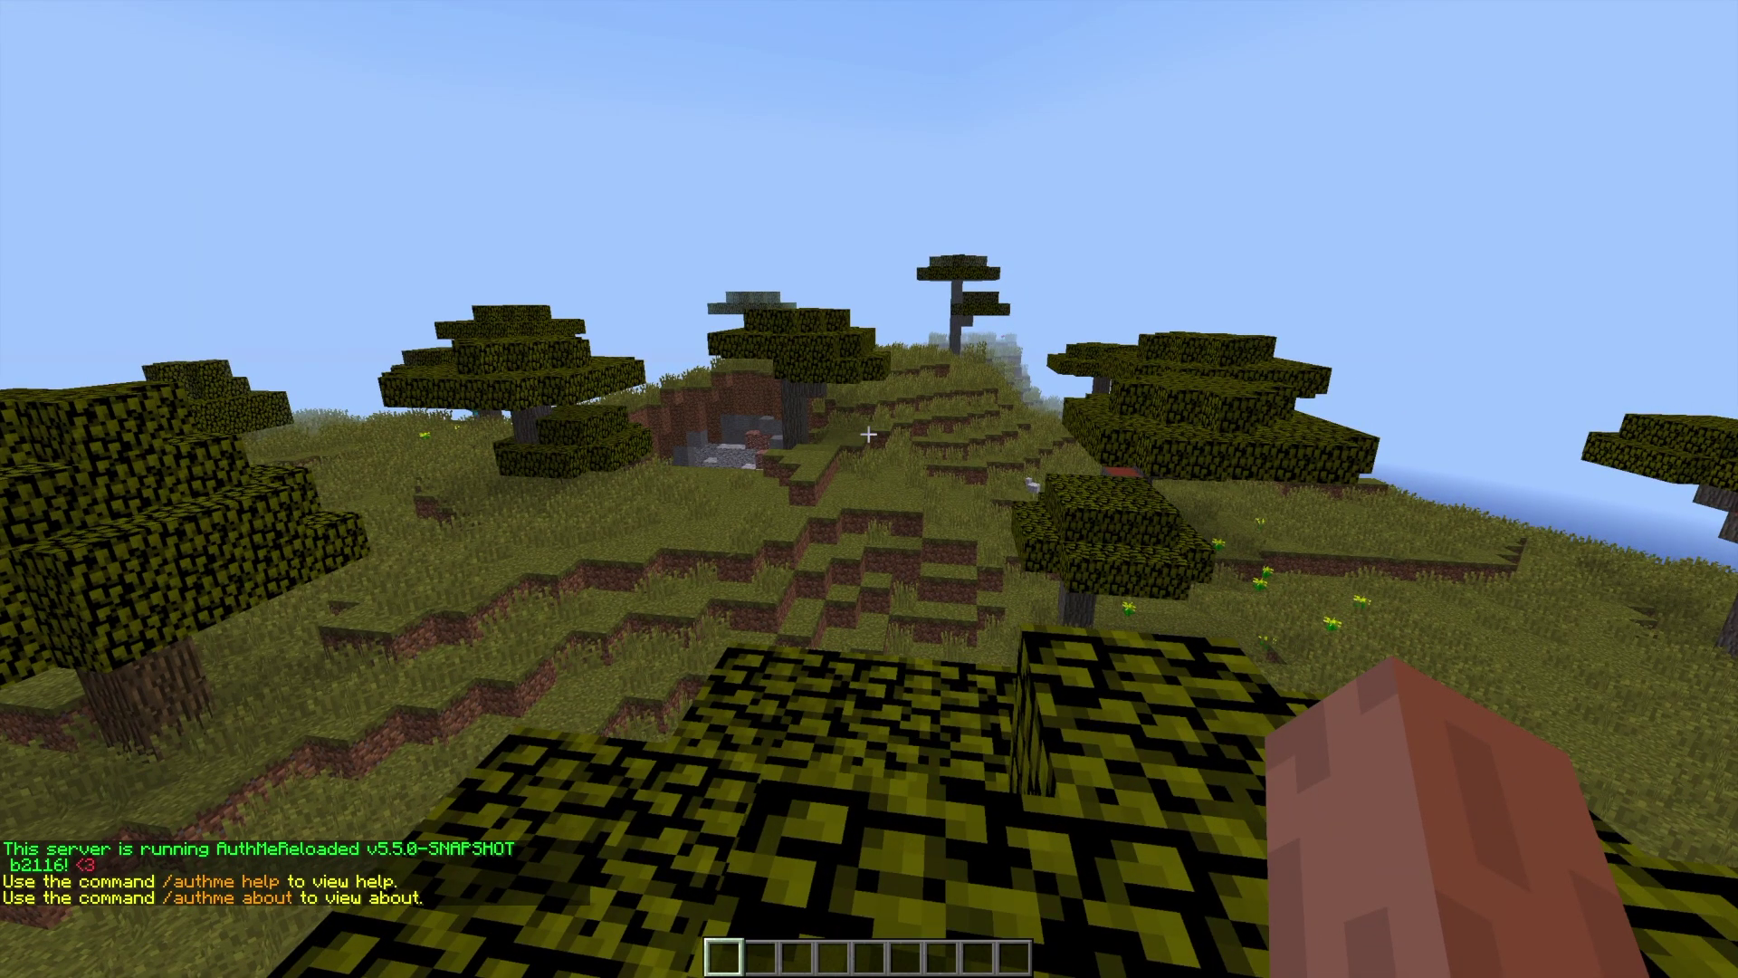
type("/authme he")
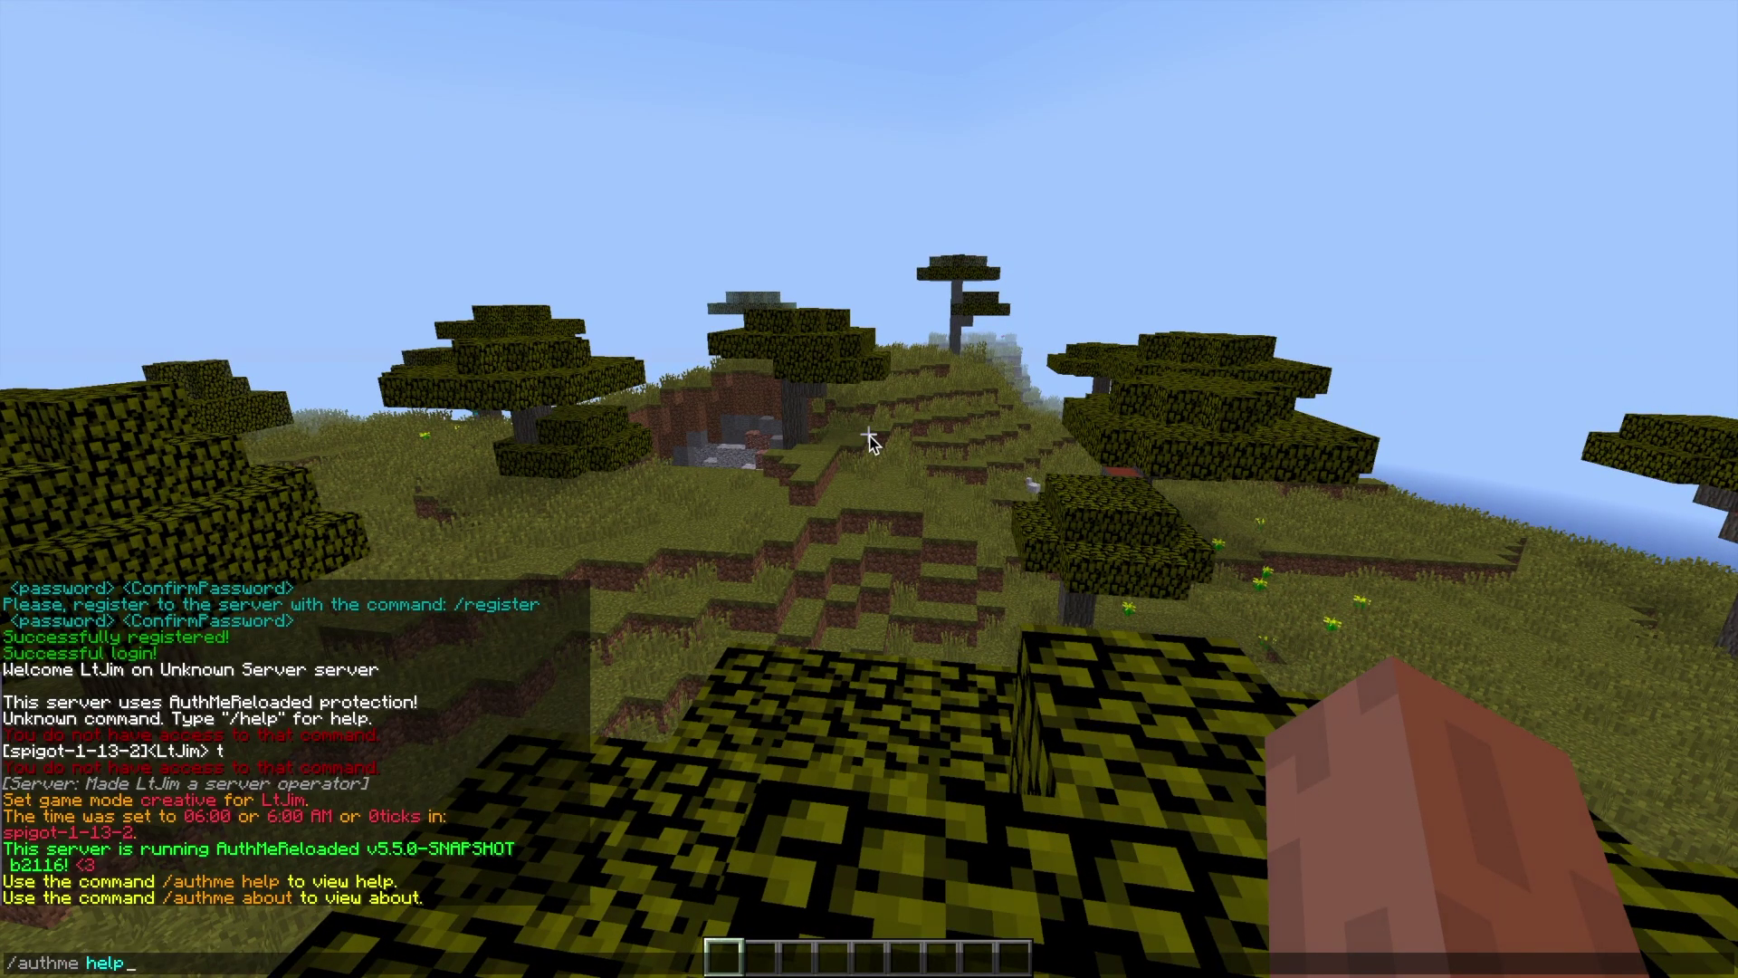
type("lp")
- Run /authme help and scroll through the AuthMe command list
key("Return")
scroll(605, 534, "up", 5)
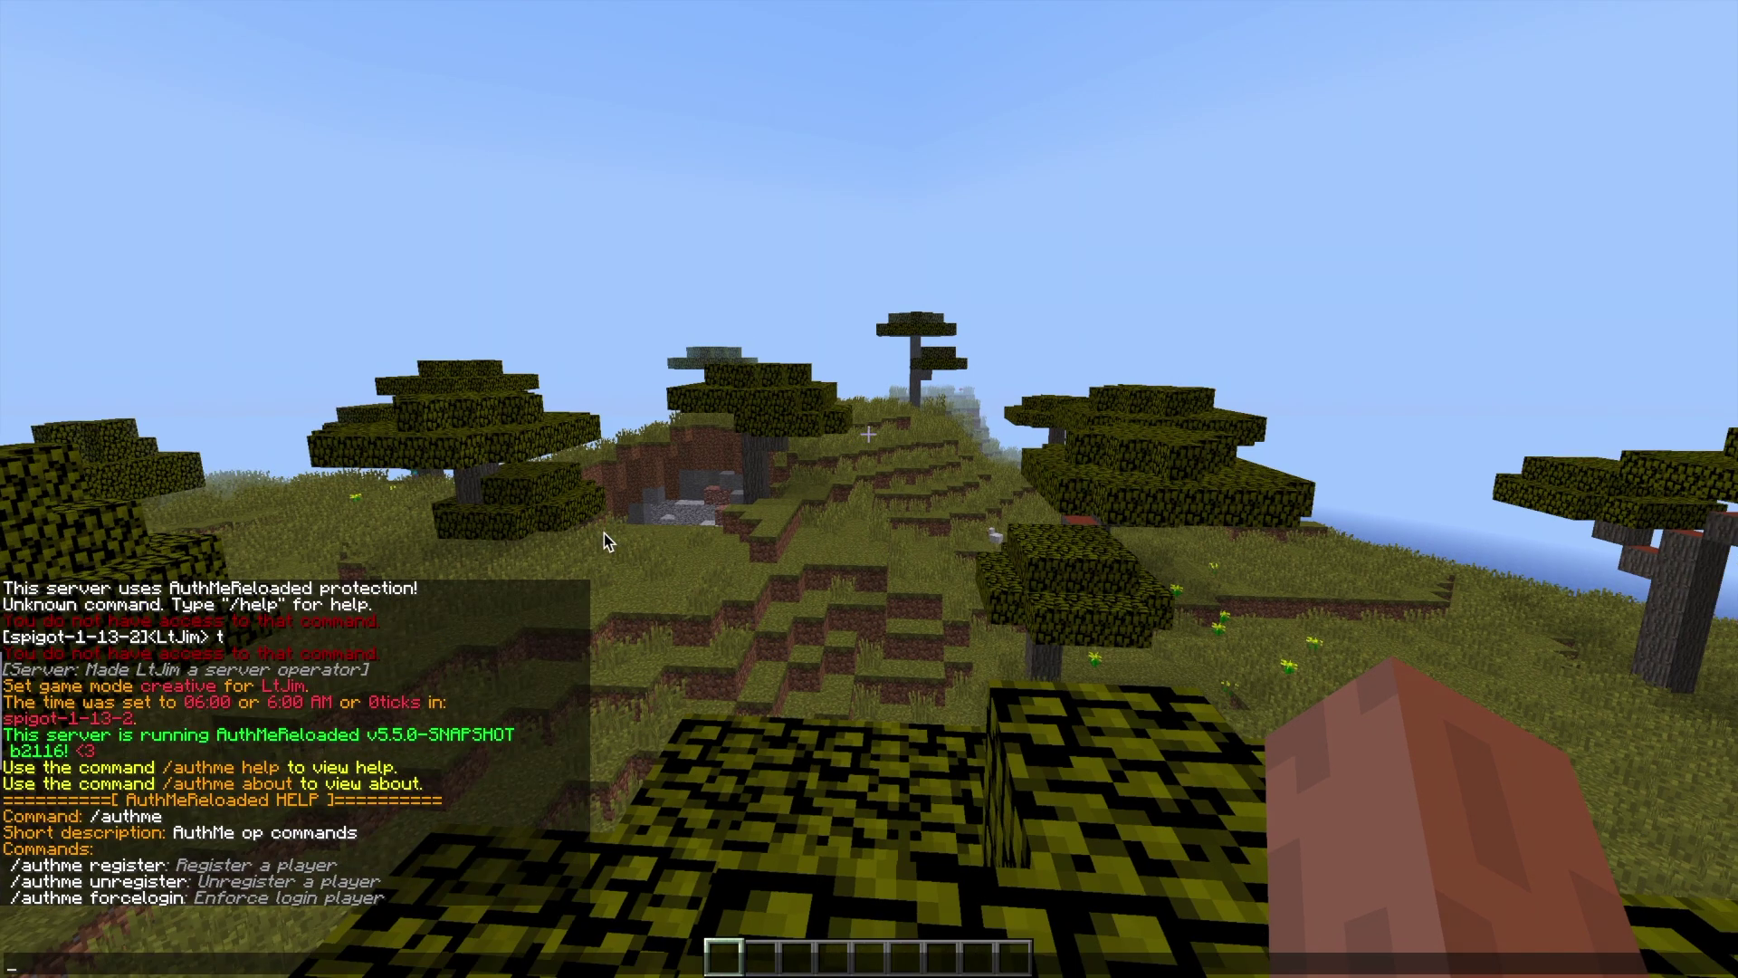
scroll(605, 534, "down", 5)
scroll(605, 534, "up", 1)
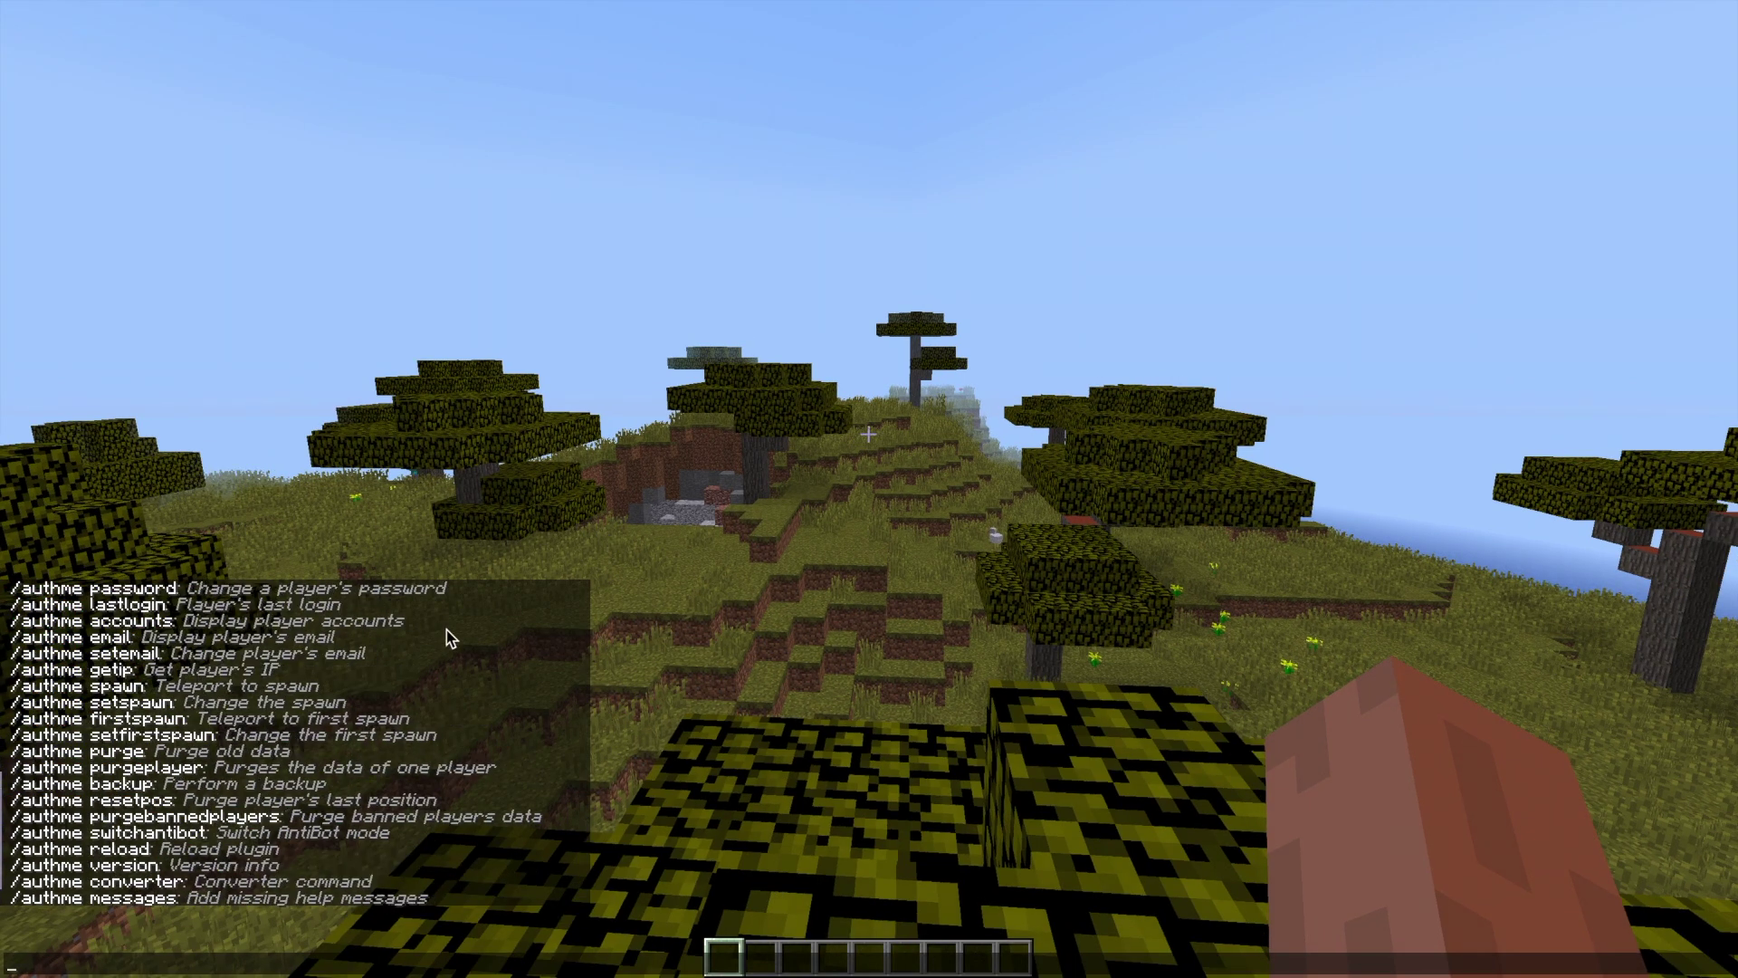
scroll(447, 629, "up", 1)
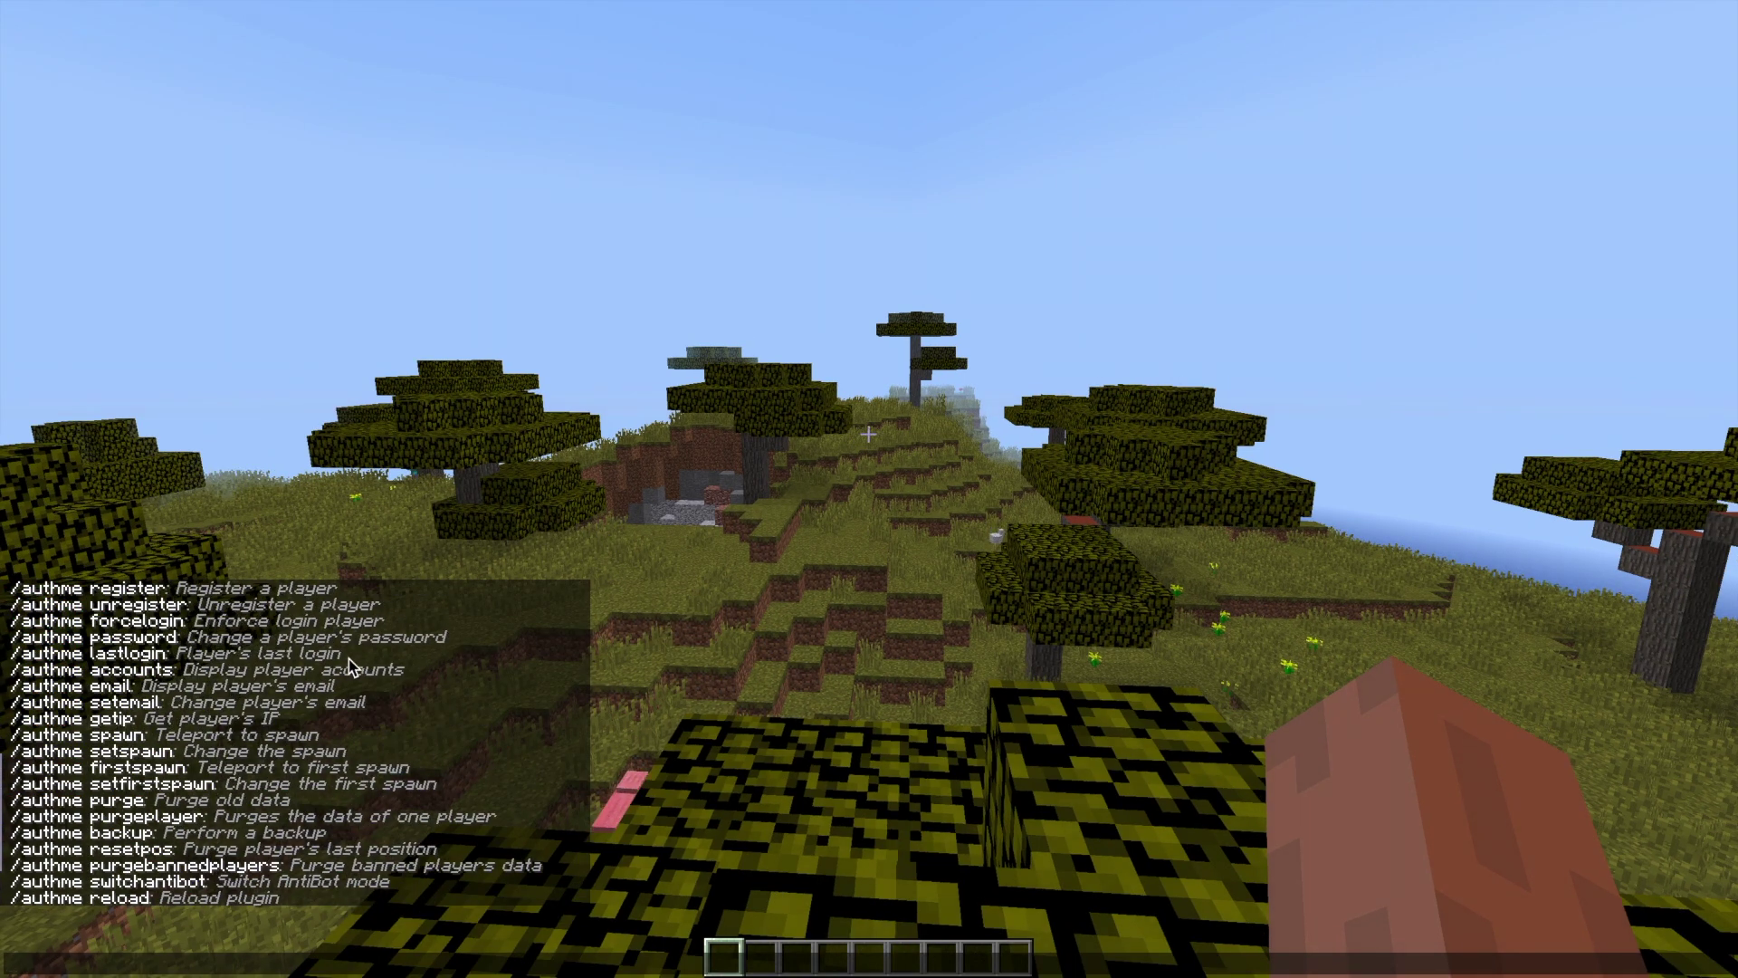
- Show the detailed help for /authme register
type("/auth")
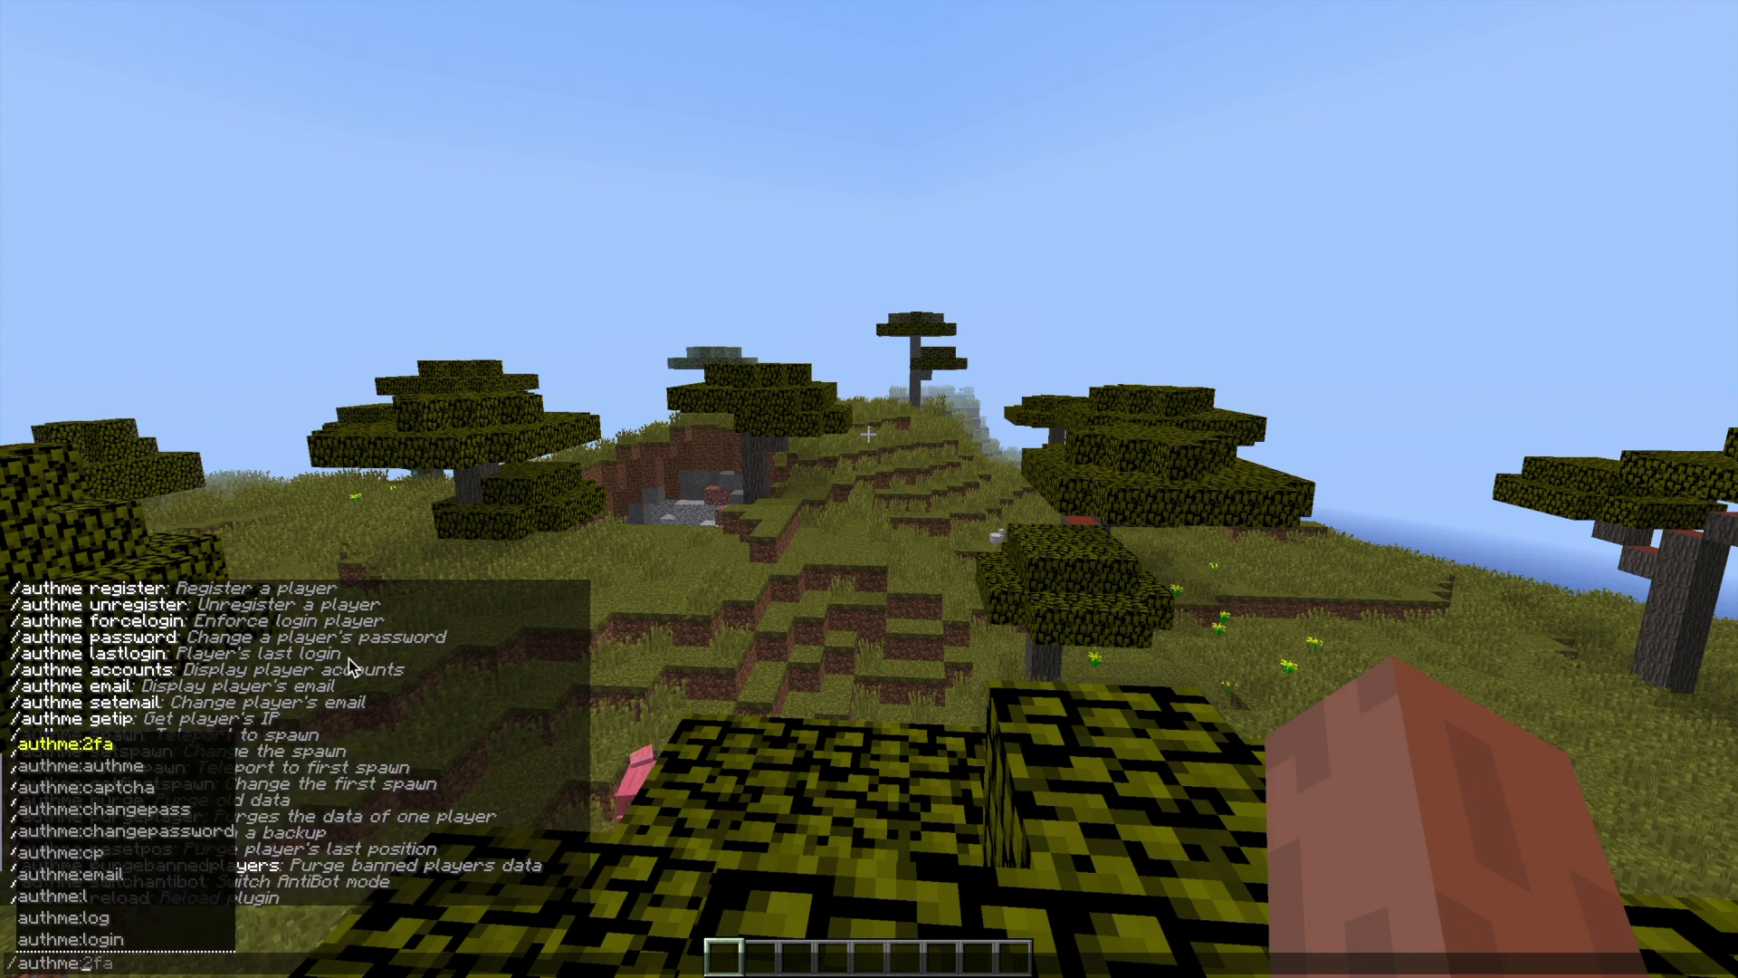
type("me reload")
key("Return")
key("t")
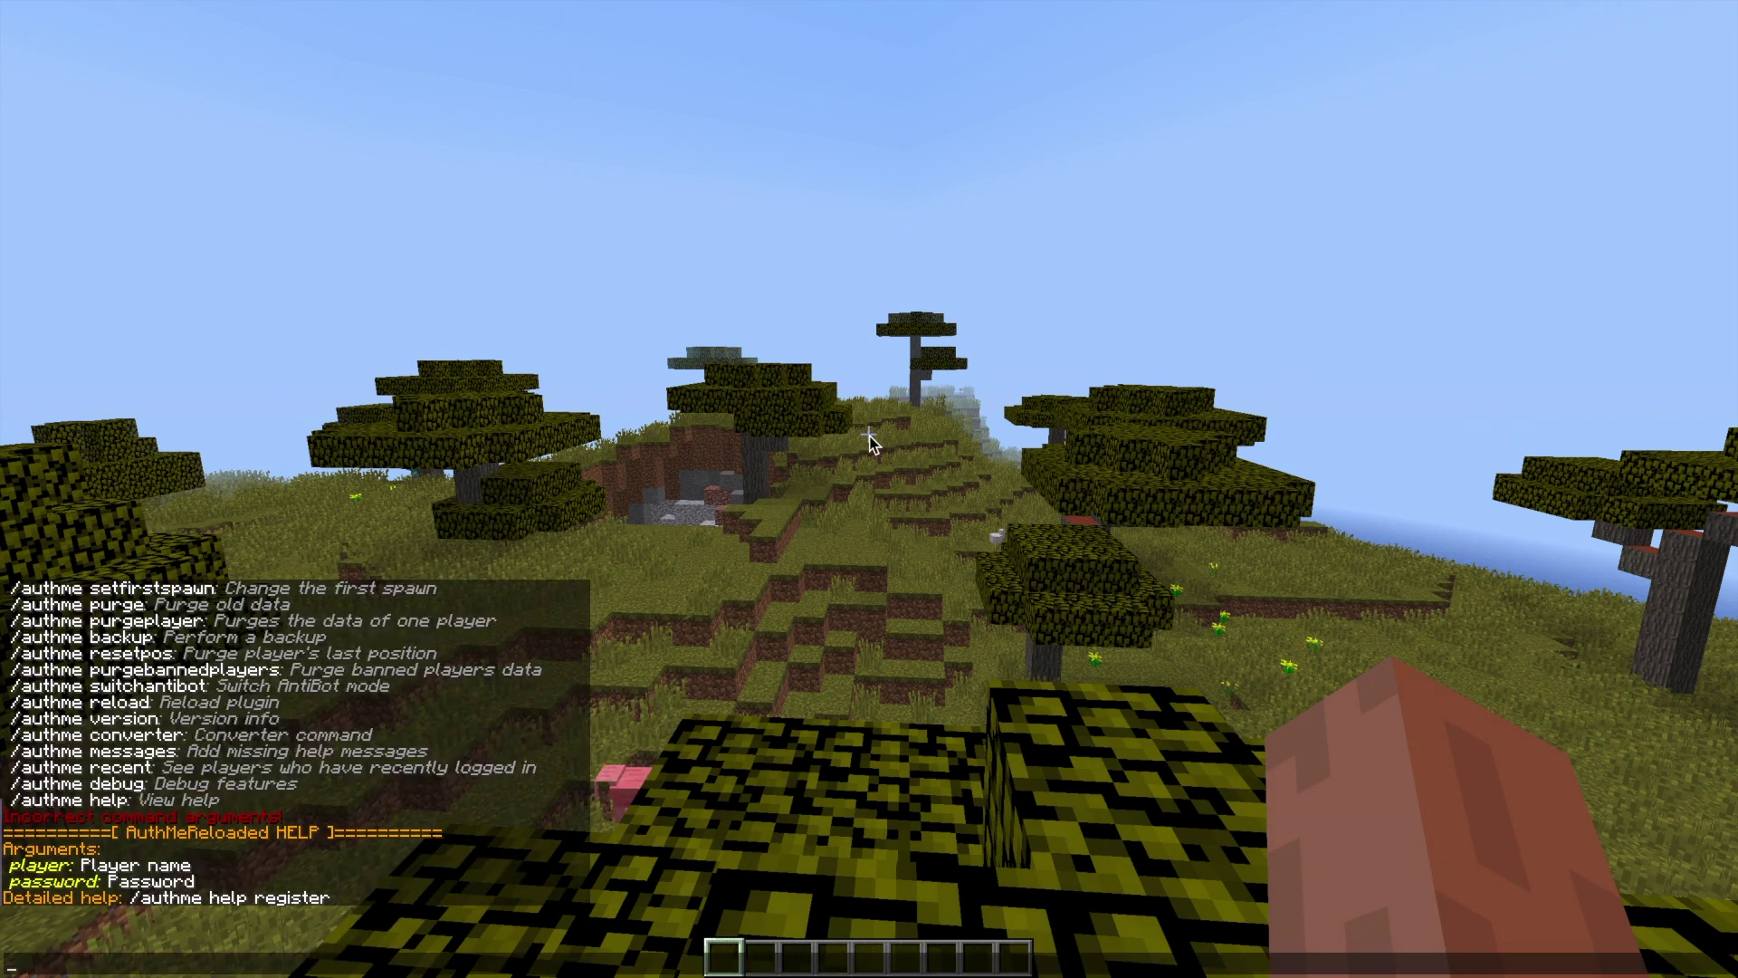
key("Up")
type("er")
key("Return")
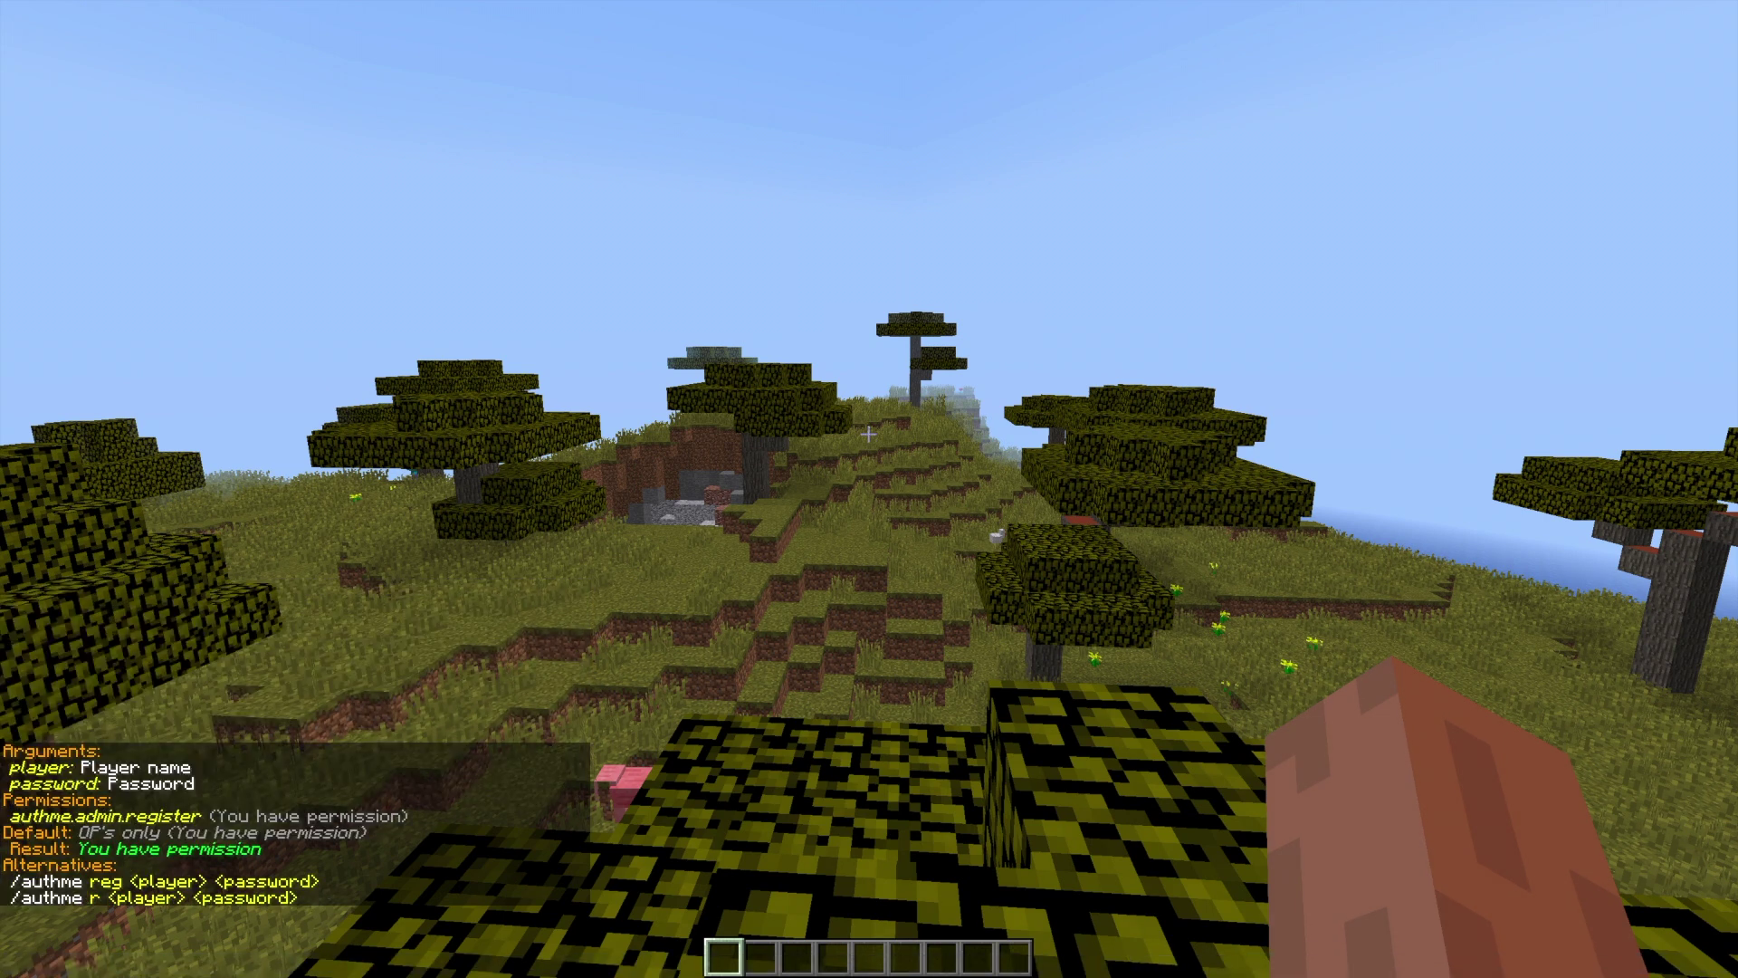
key("t")
- Show the detailed help for /authme unregister
key("Up")
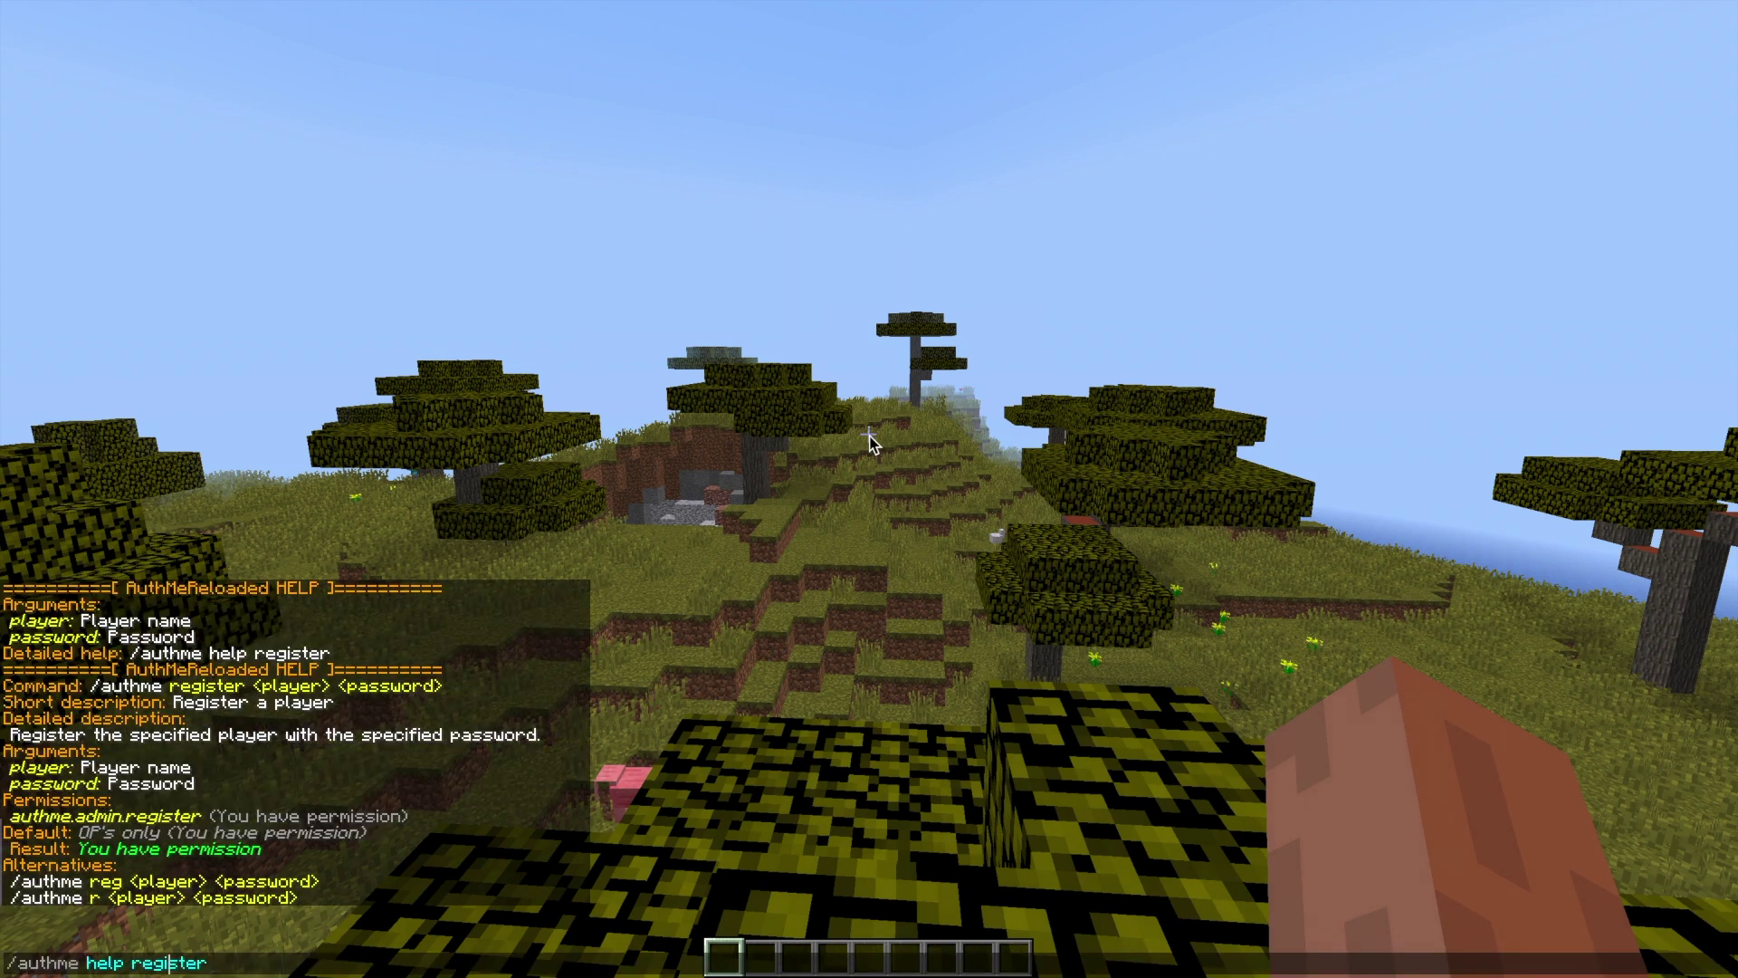
key("ctrl+Left")
type("un")
key("Return")
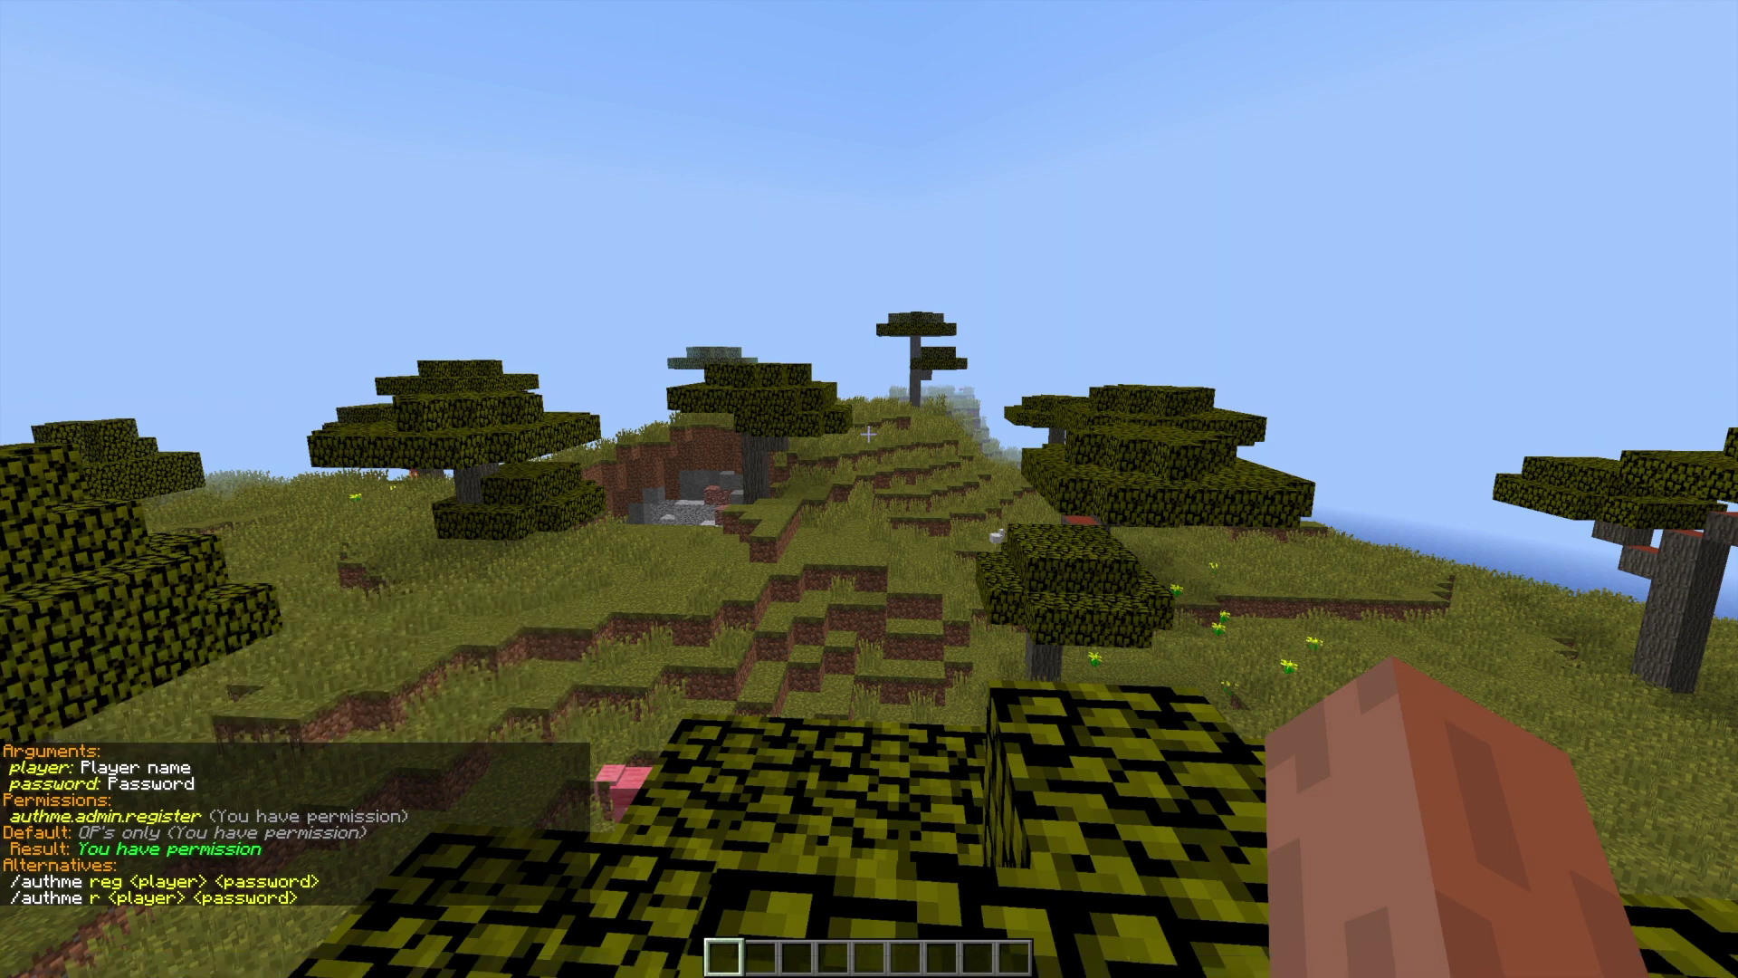
key("t")
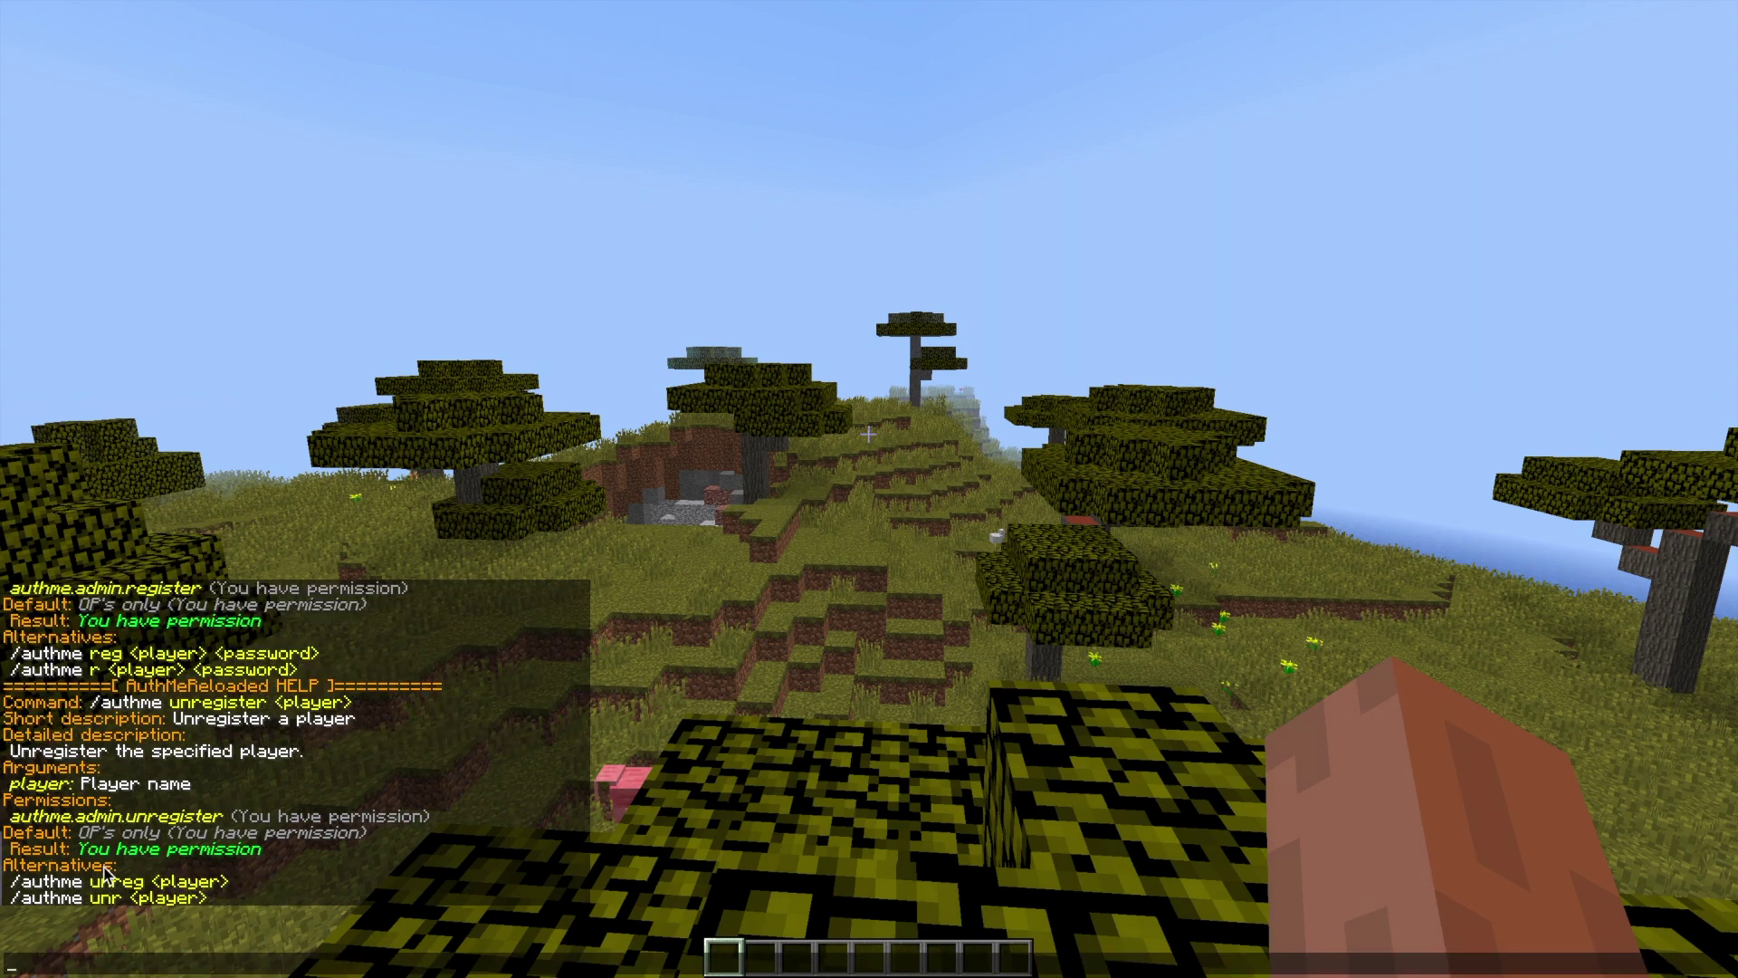
- Show the detailed help for /authme password
scroll(127, 856, "up", 6)
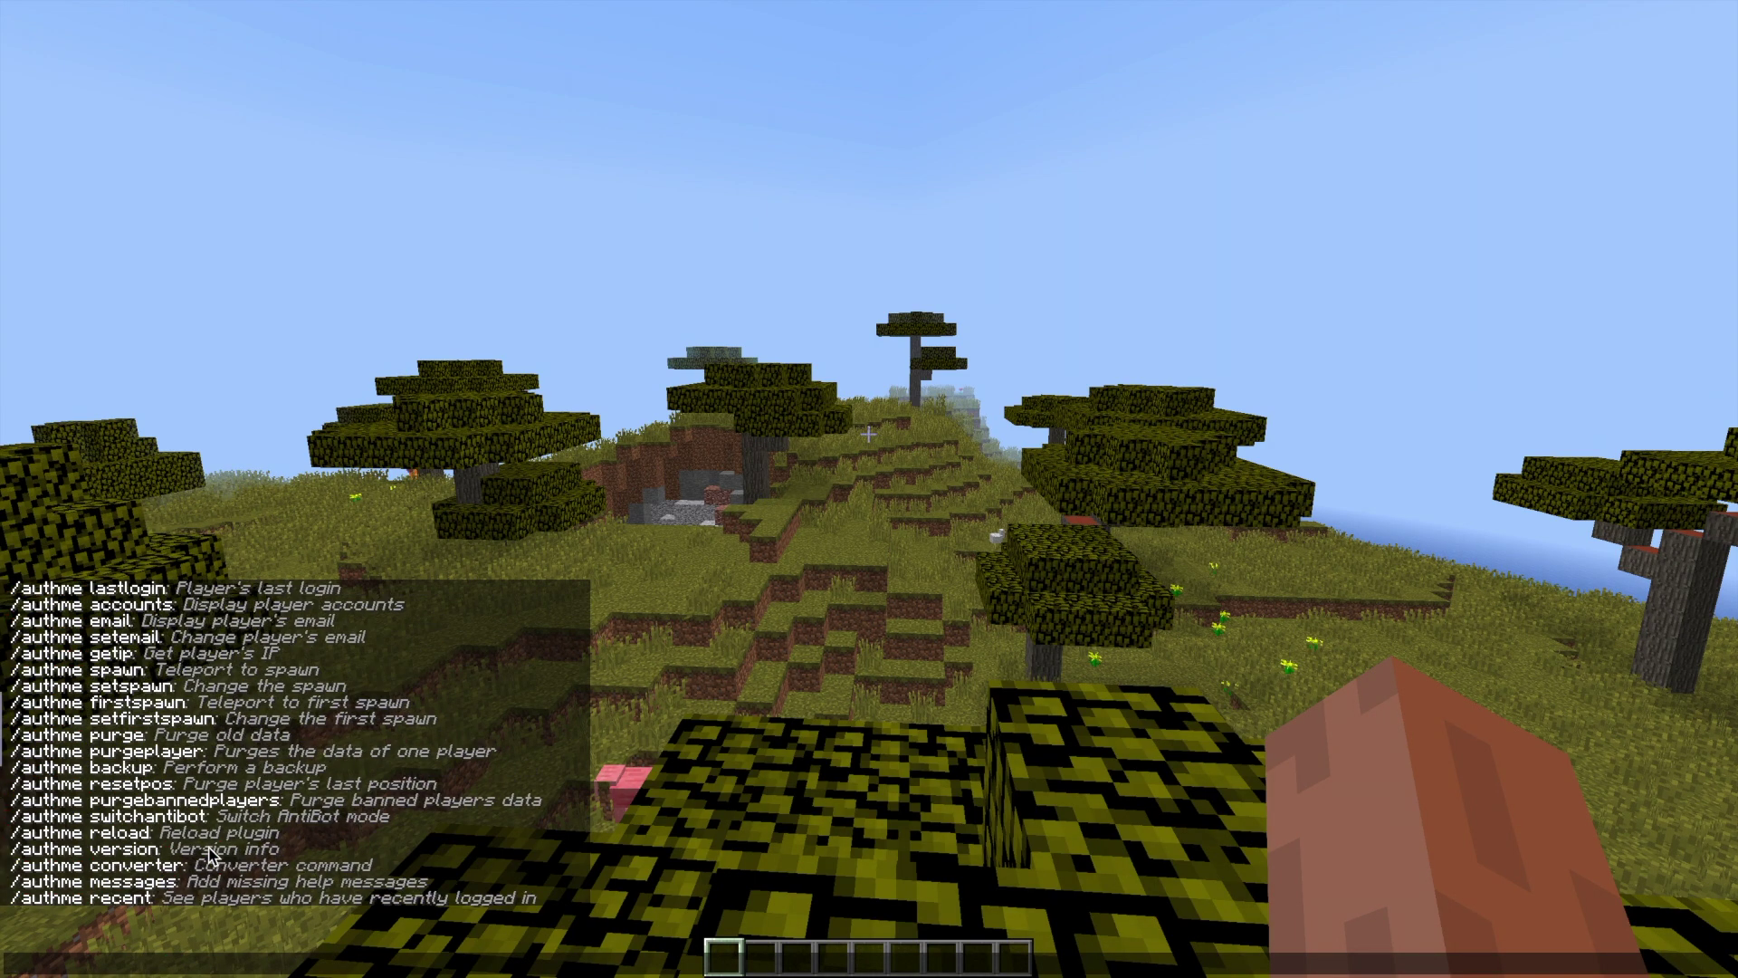
type("/authme pas")
key("BackSpace")
key("BackSpace")
key("BackSpace")
type("help password")
key("Return")
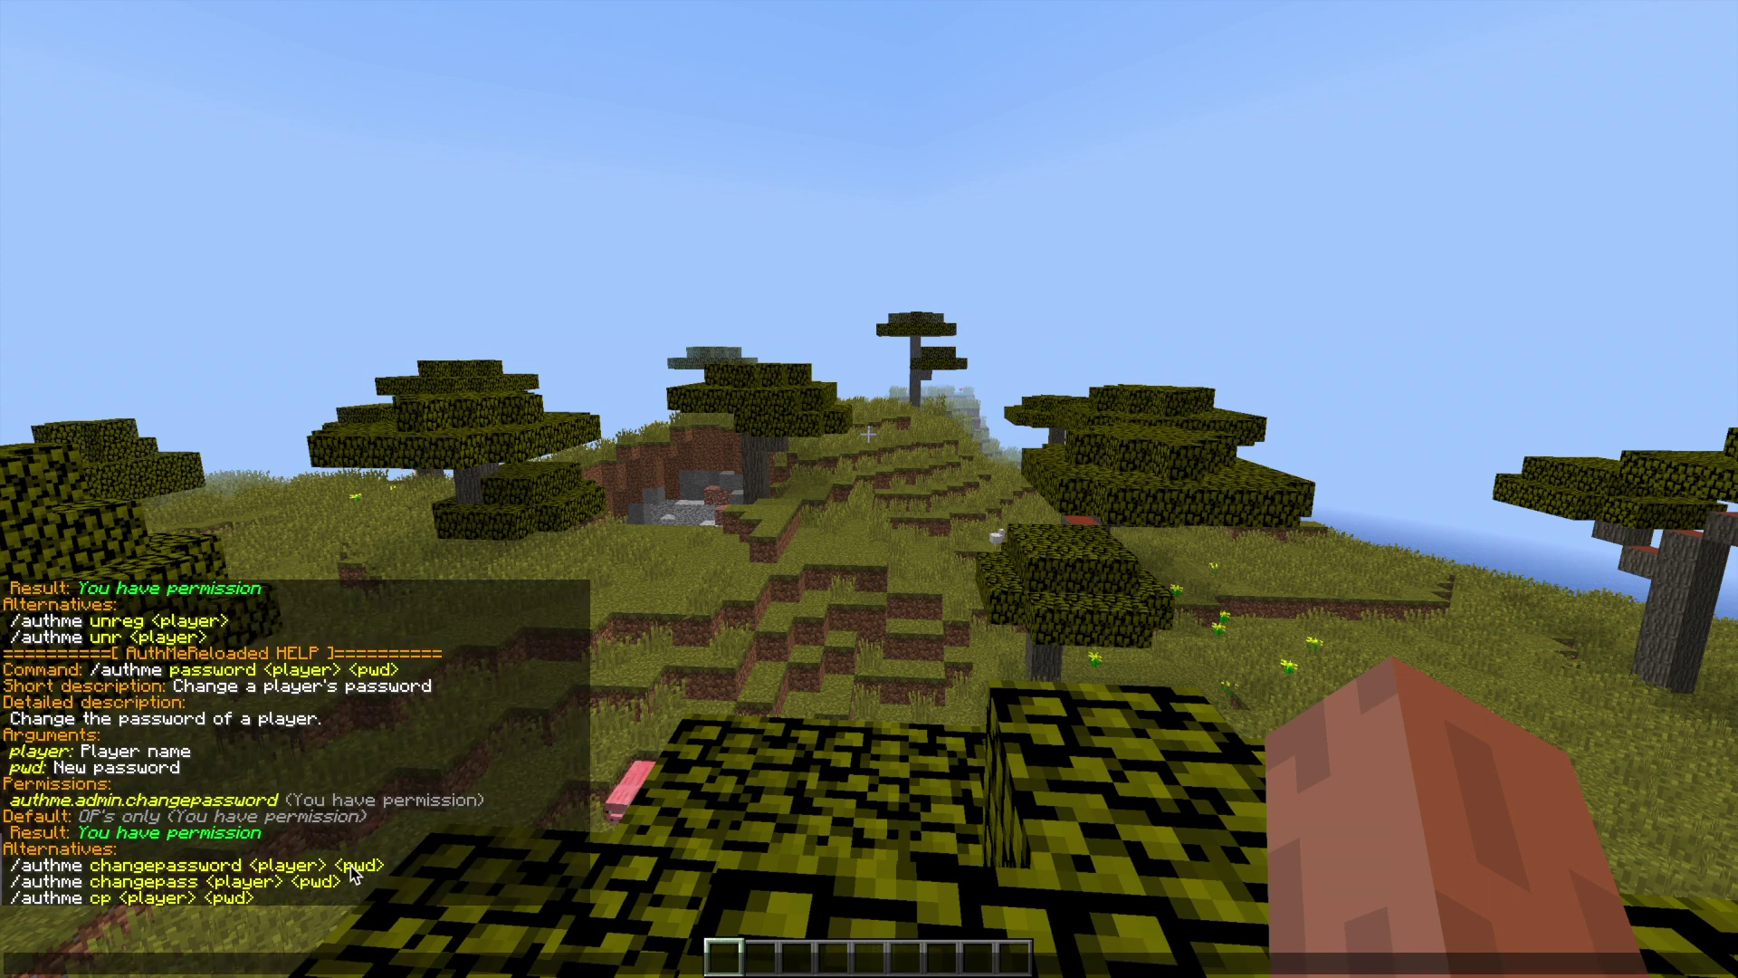
- Change the player's password with /authme cp, the player name and a new password
type("/")
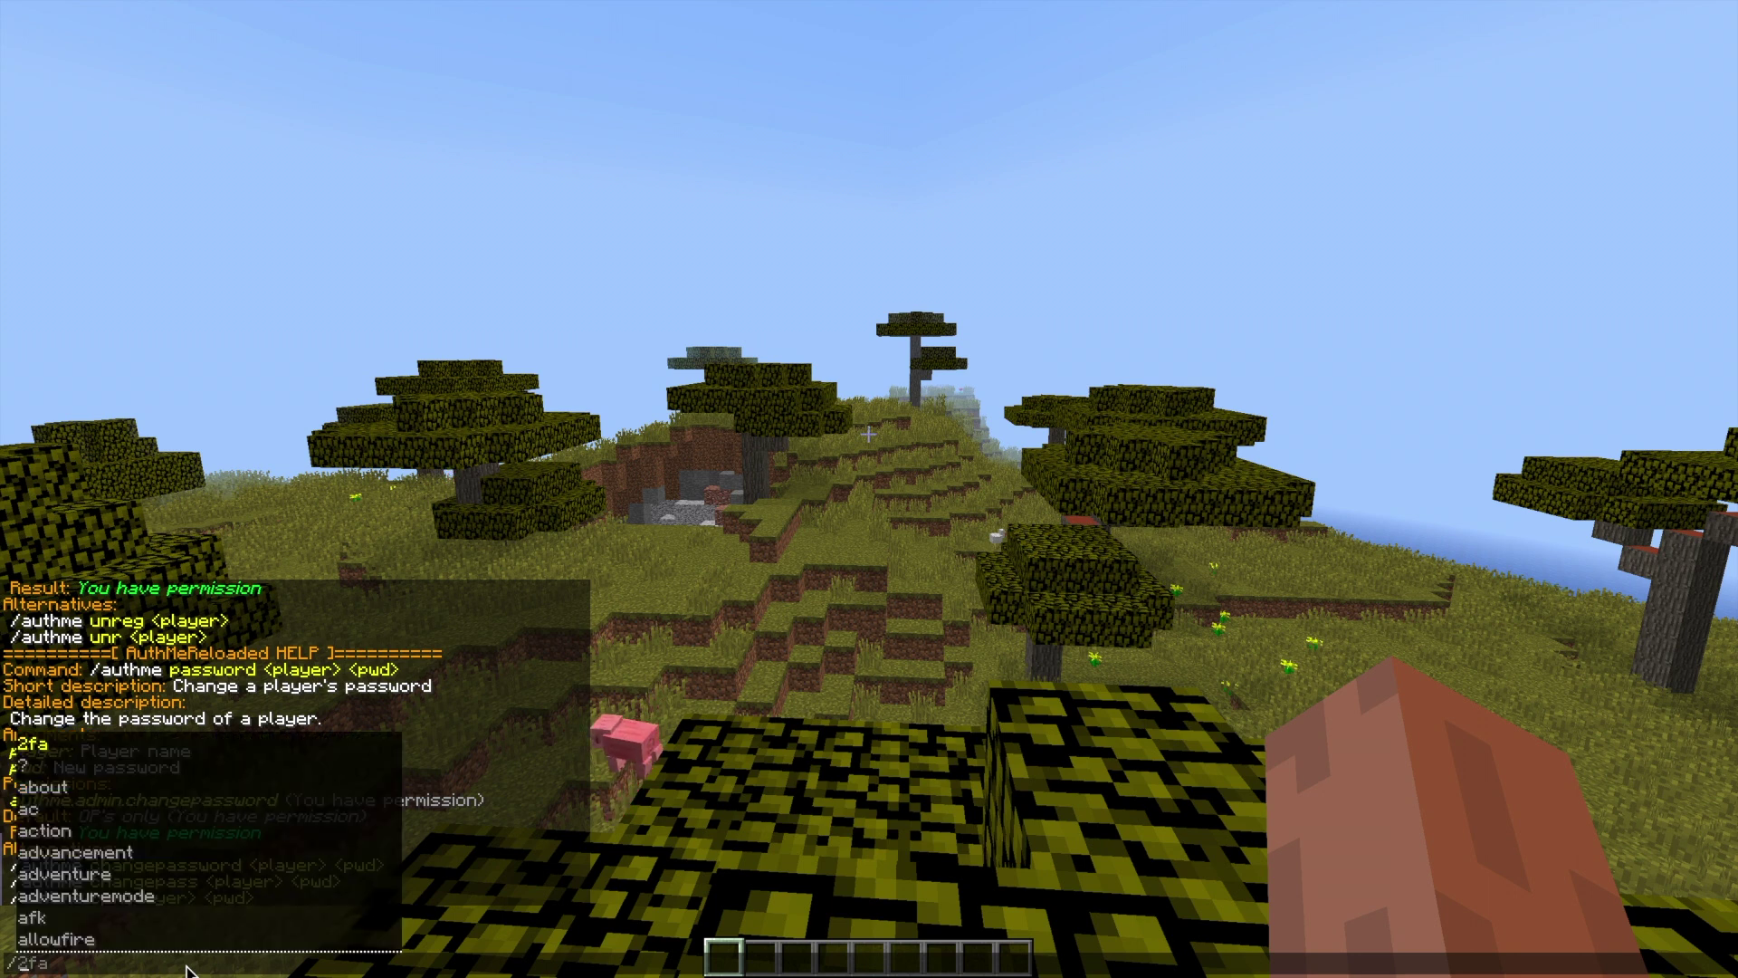
type("authme change")
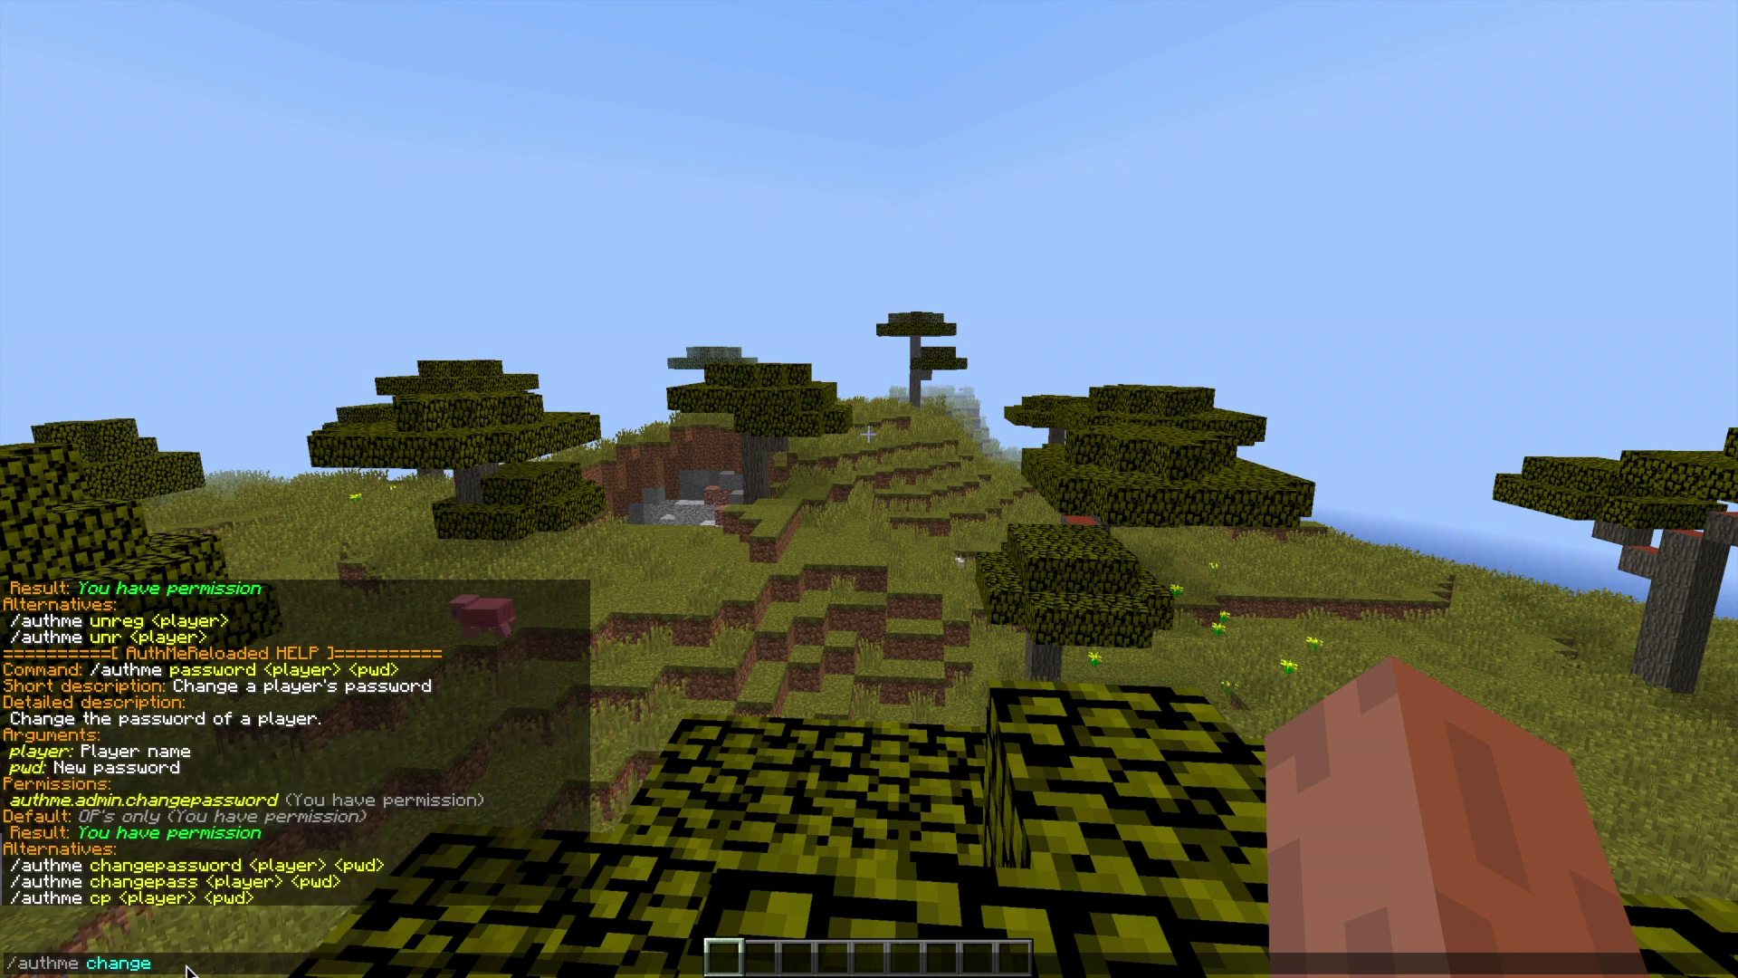
key("BackSpace")
key("BackSpace")
key("BackSpace")
key("BackSpace")
key("BackSpace")
type("p")
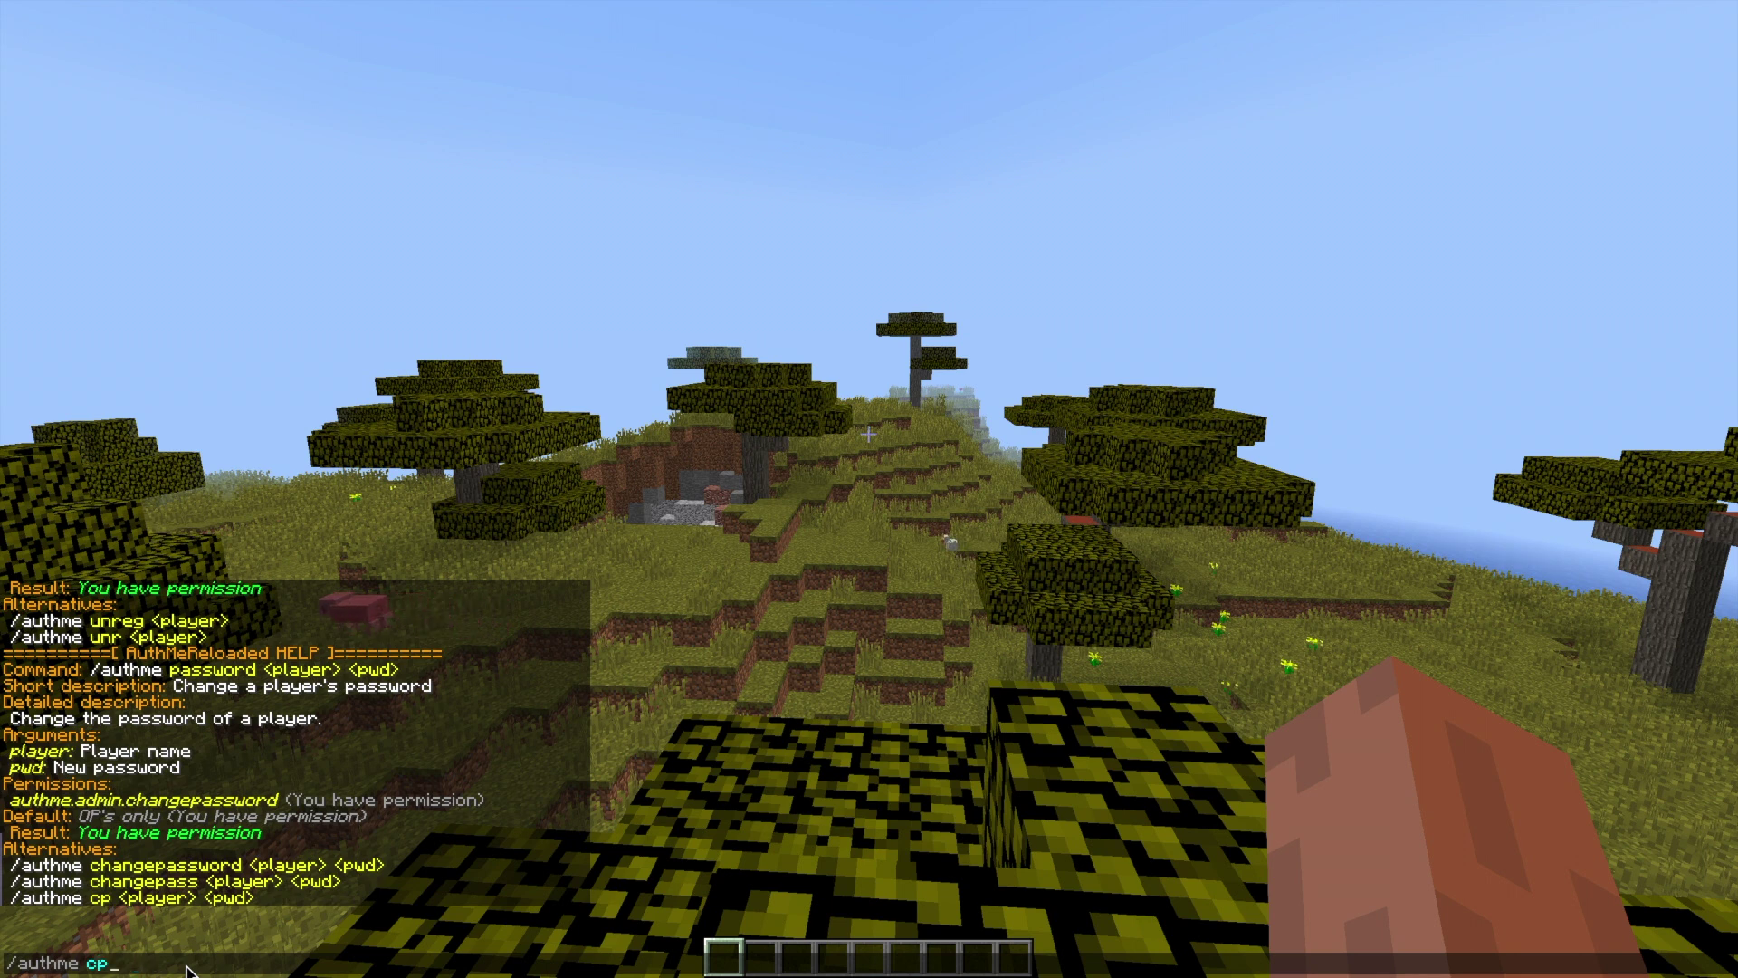
key("Tab")
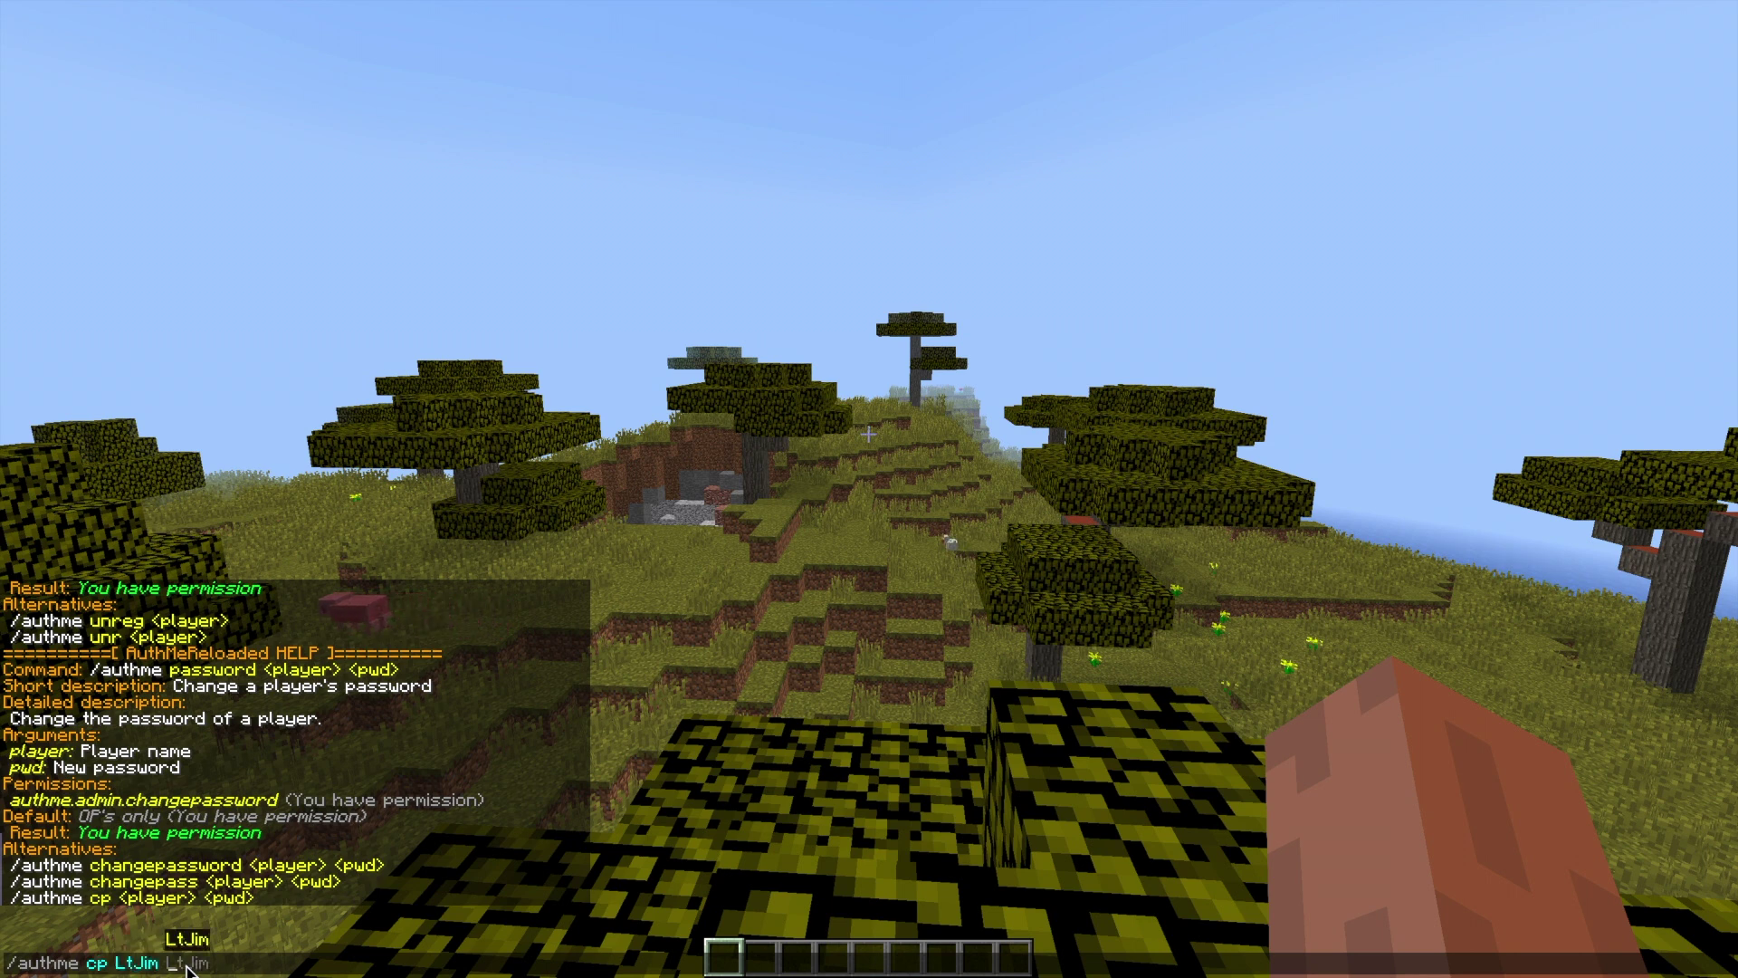
type("pass1")
key("Return")
- Send an email-change command, correcting setemail to /authme setmail
key("t")
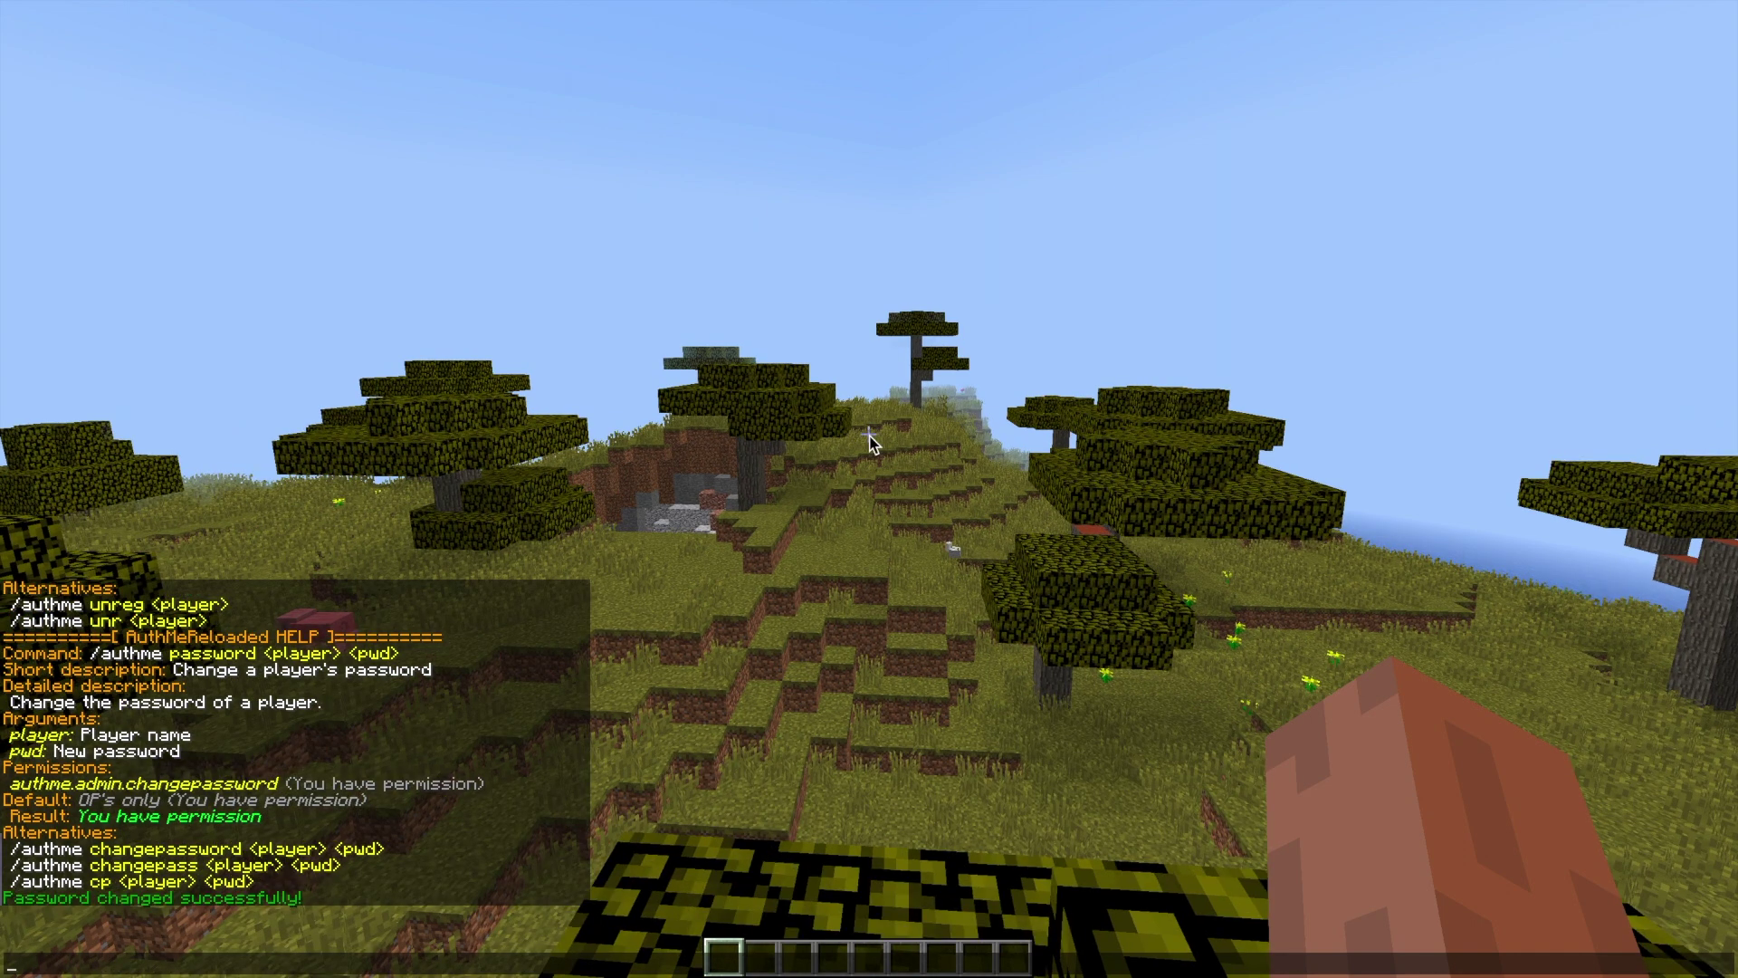
type("/authme cp")
key("Escape")
type("t")
type("/")
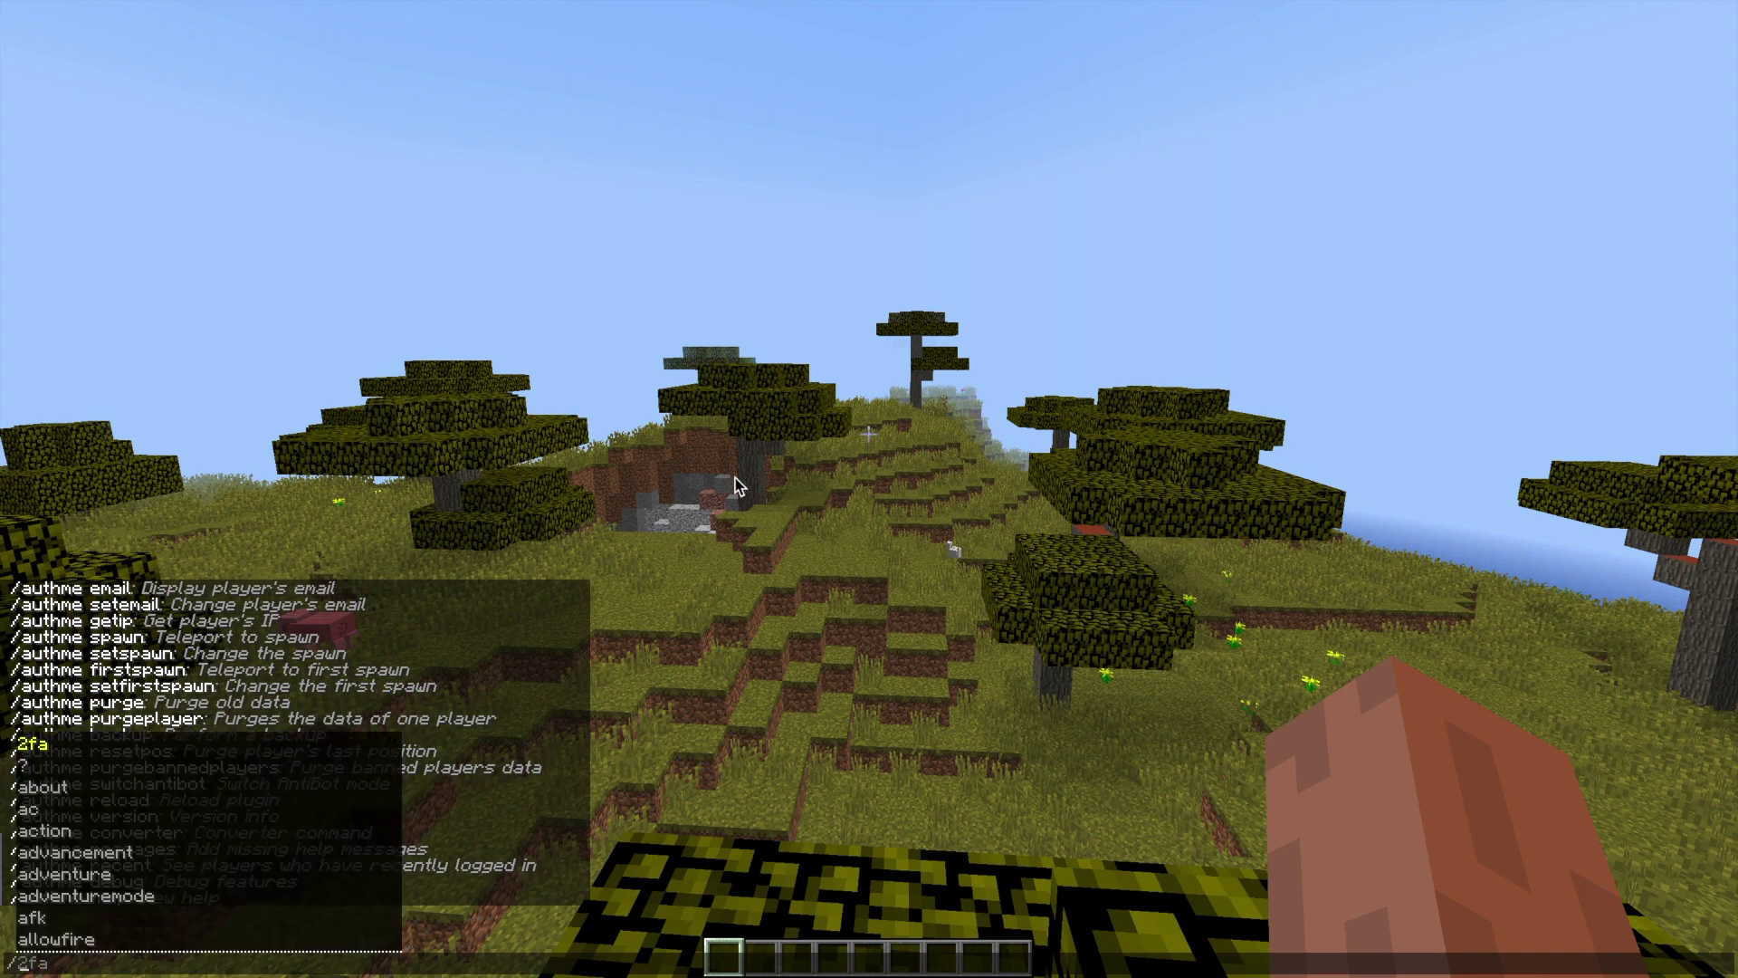
type("authme")
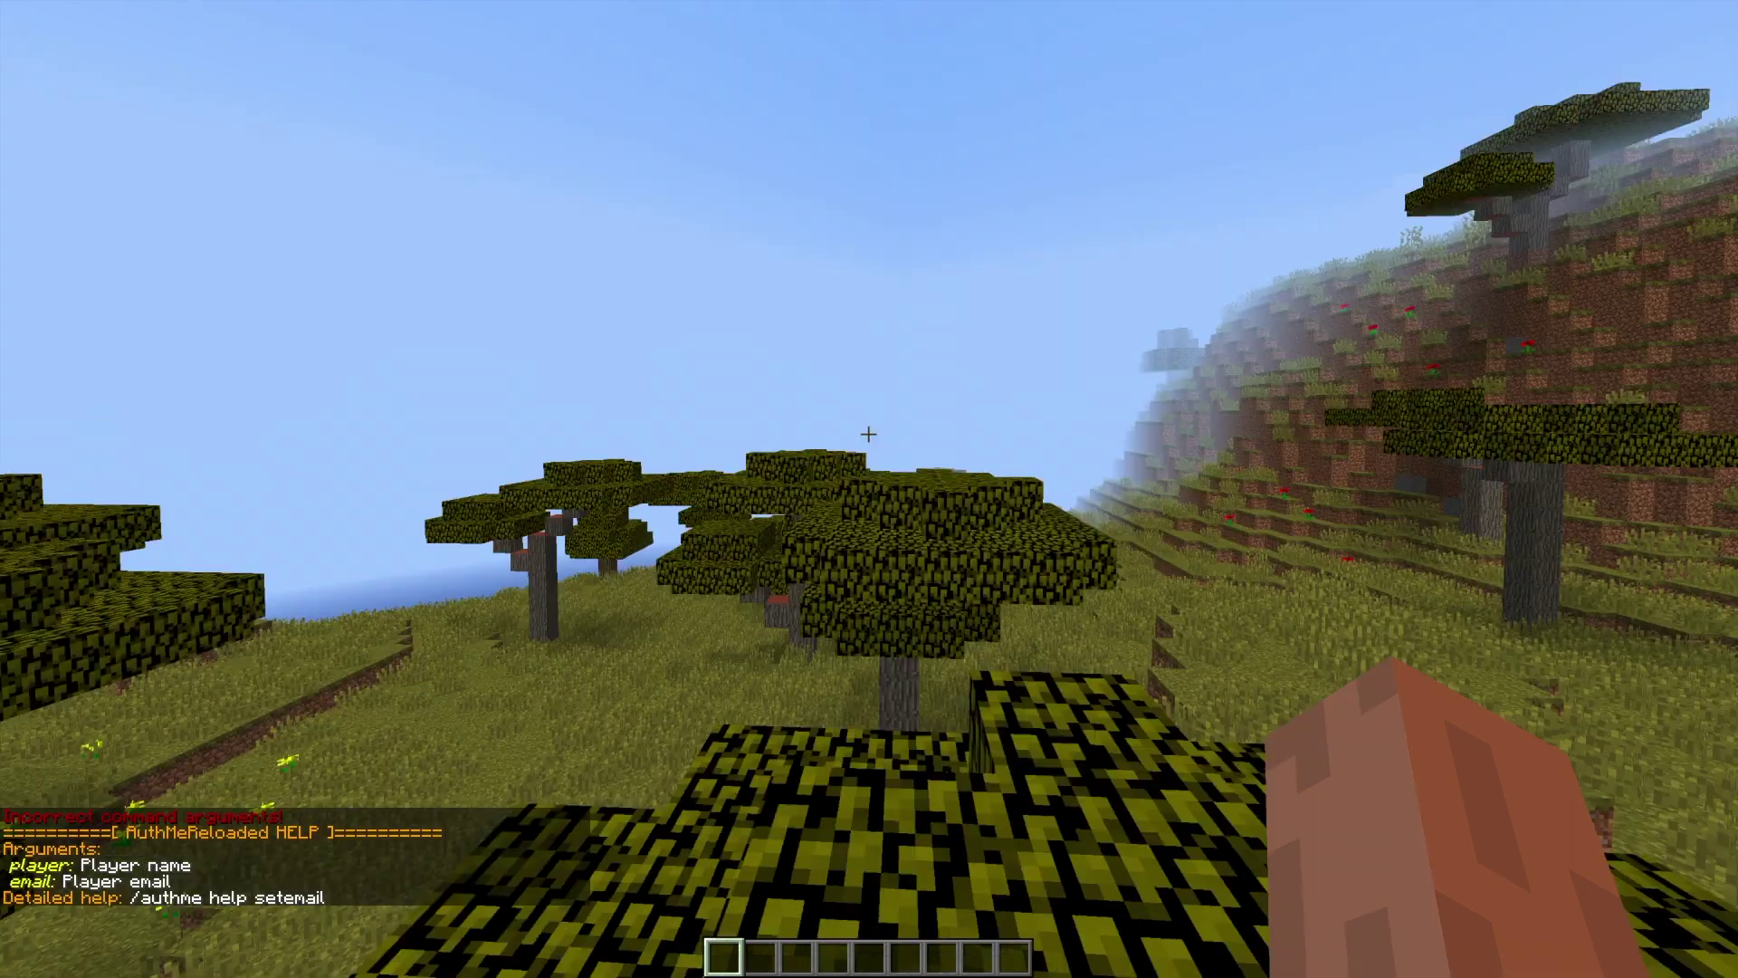
key("t")
key("Up")
key("Up")
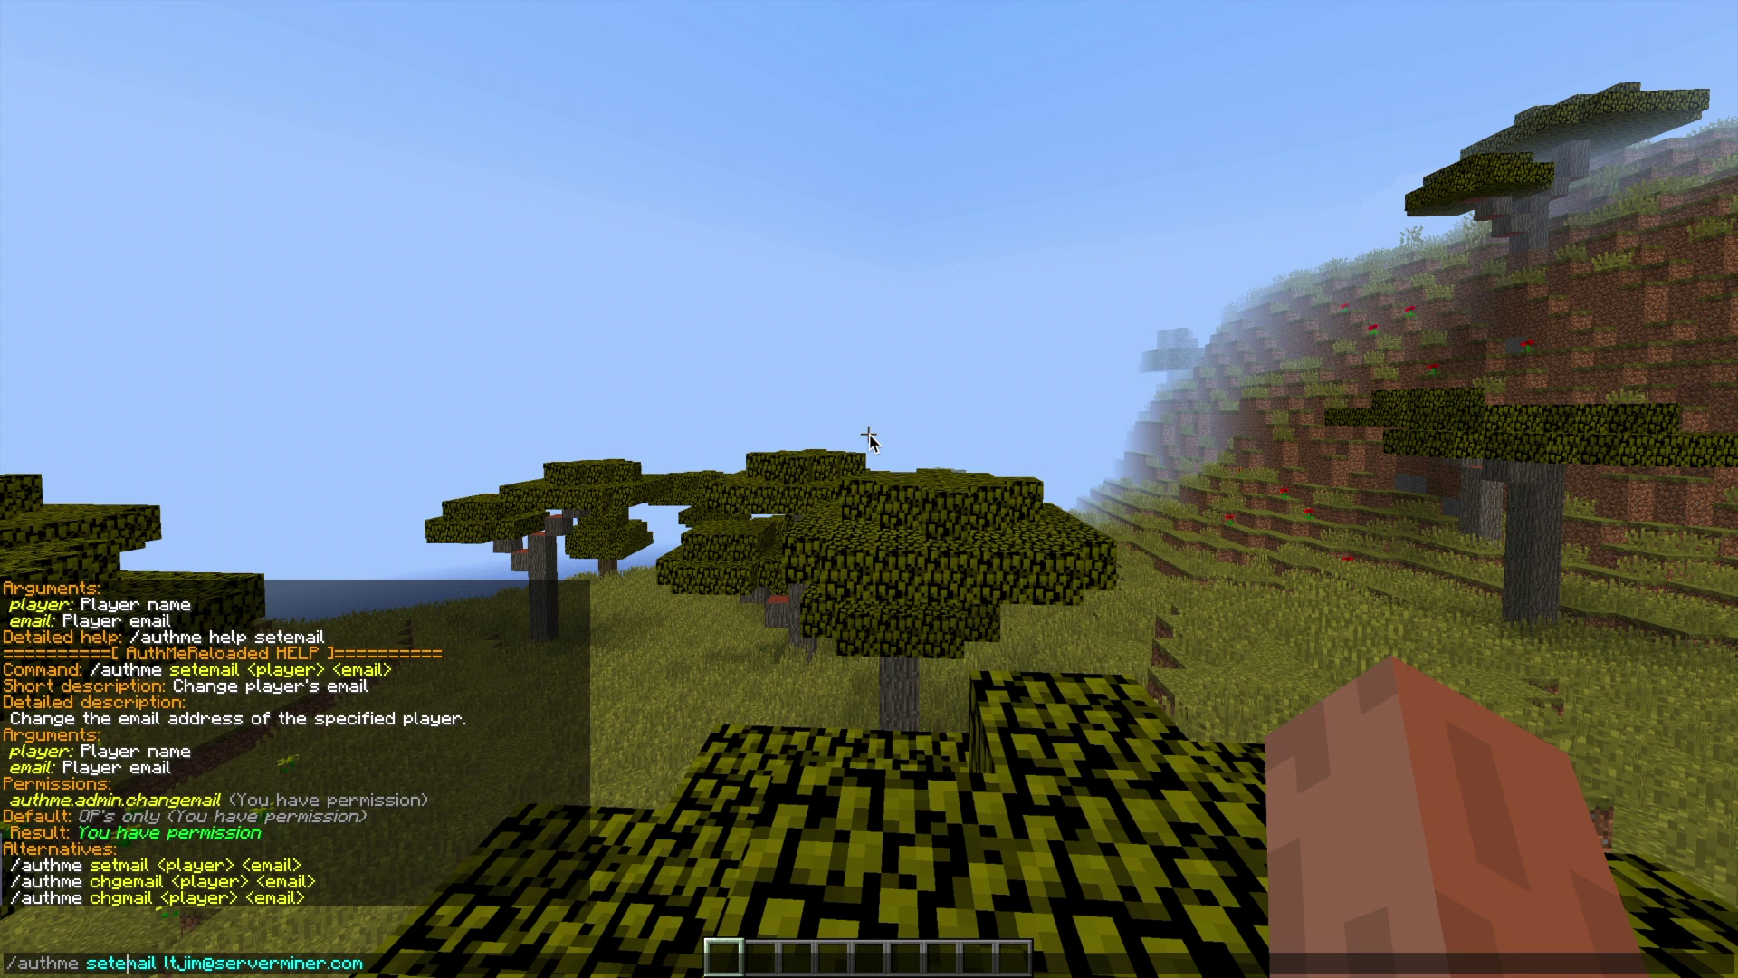
key("BackSpace")
key("Return")
- Resend /authme setmail with the player name inserted before the email address
key("t")
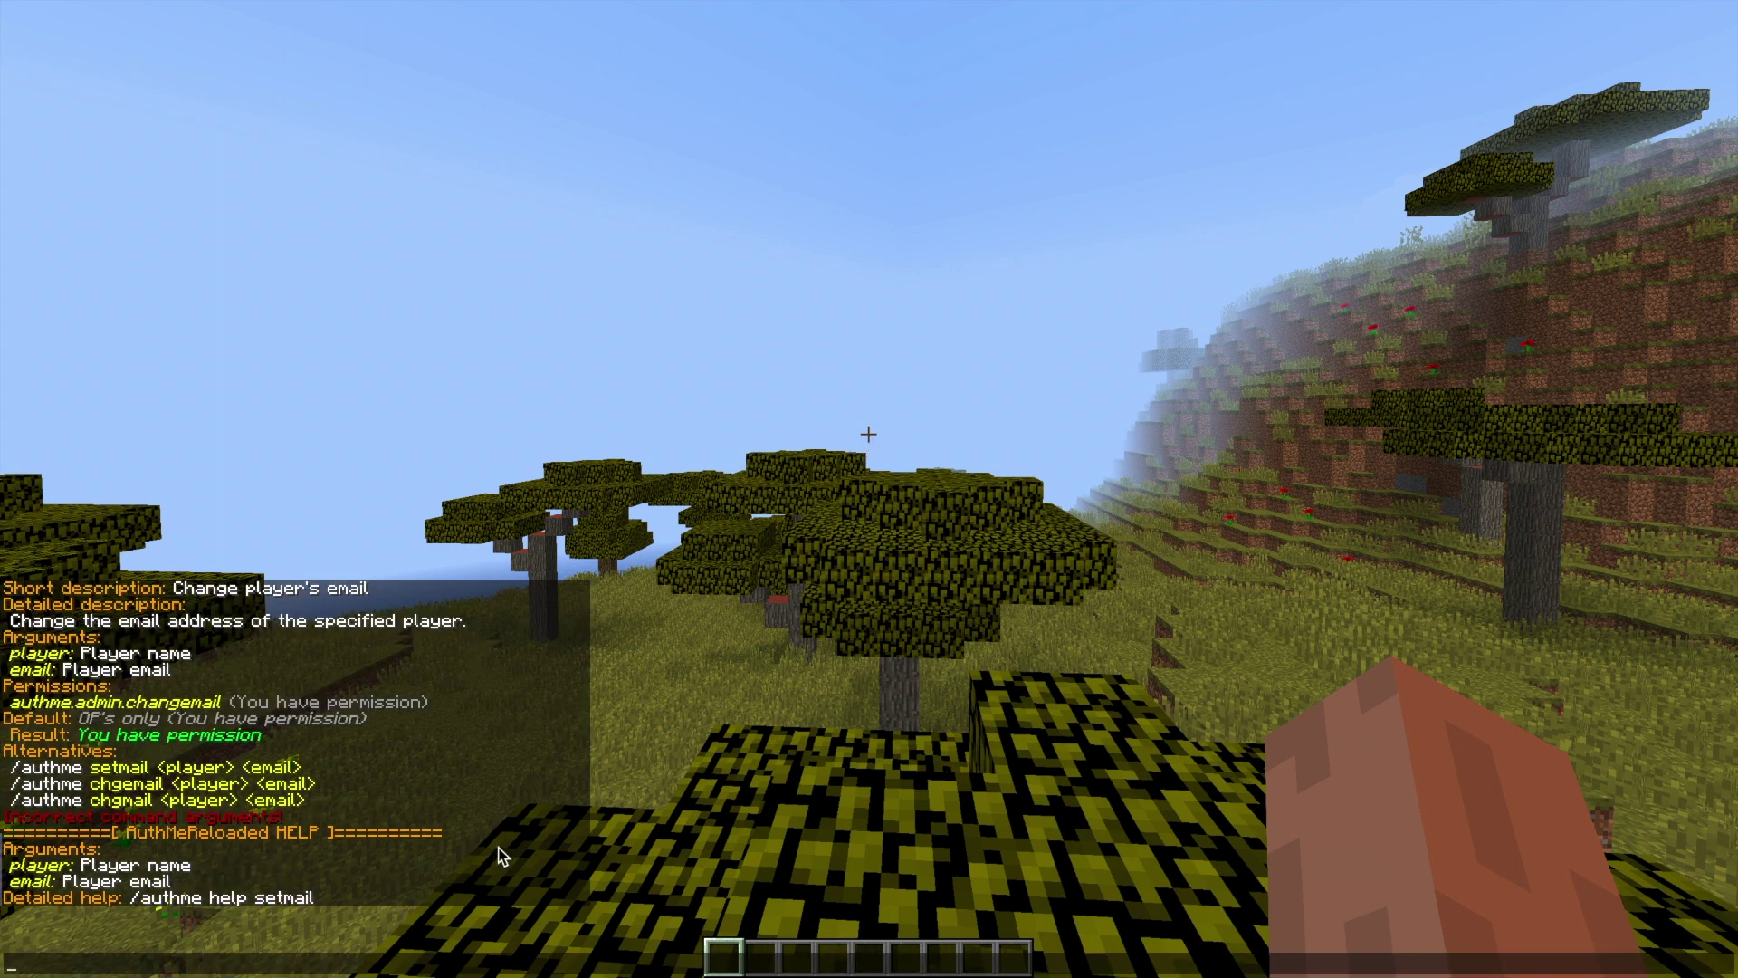
key("Up")
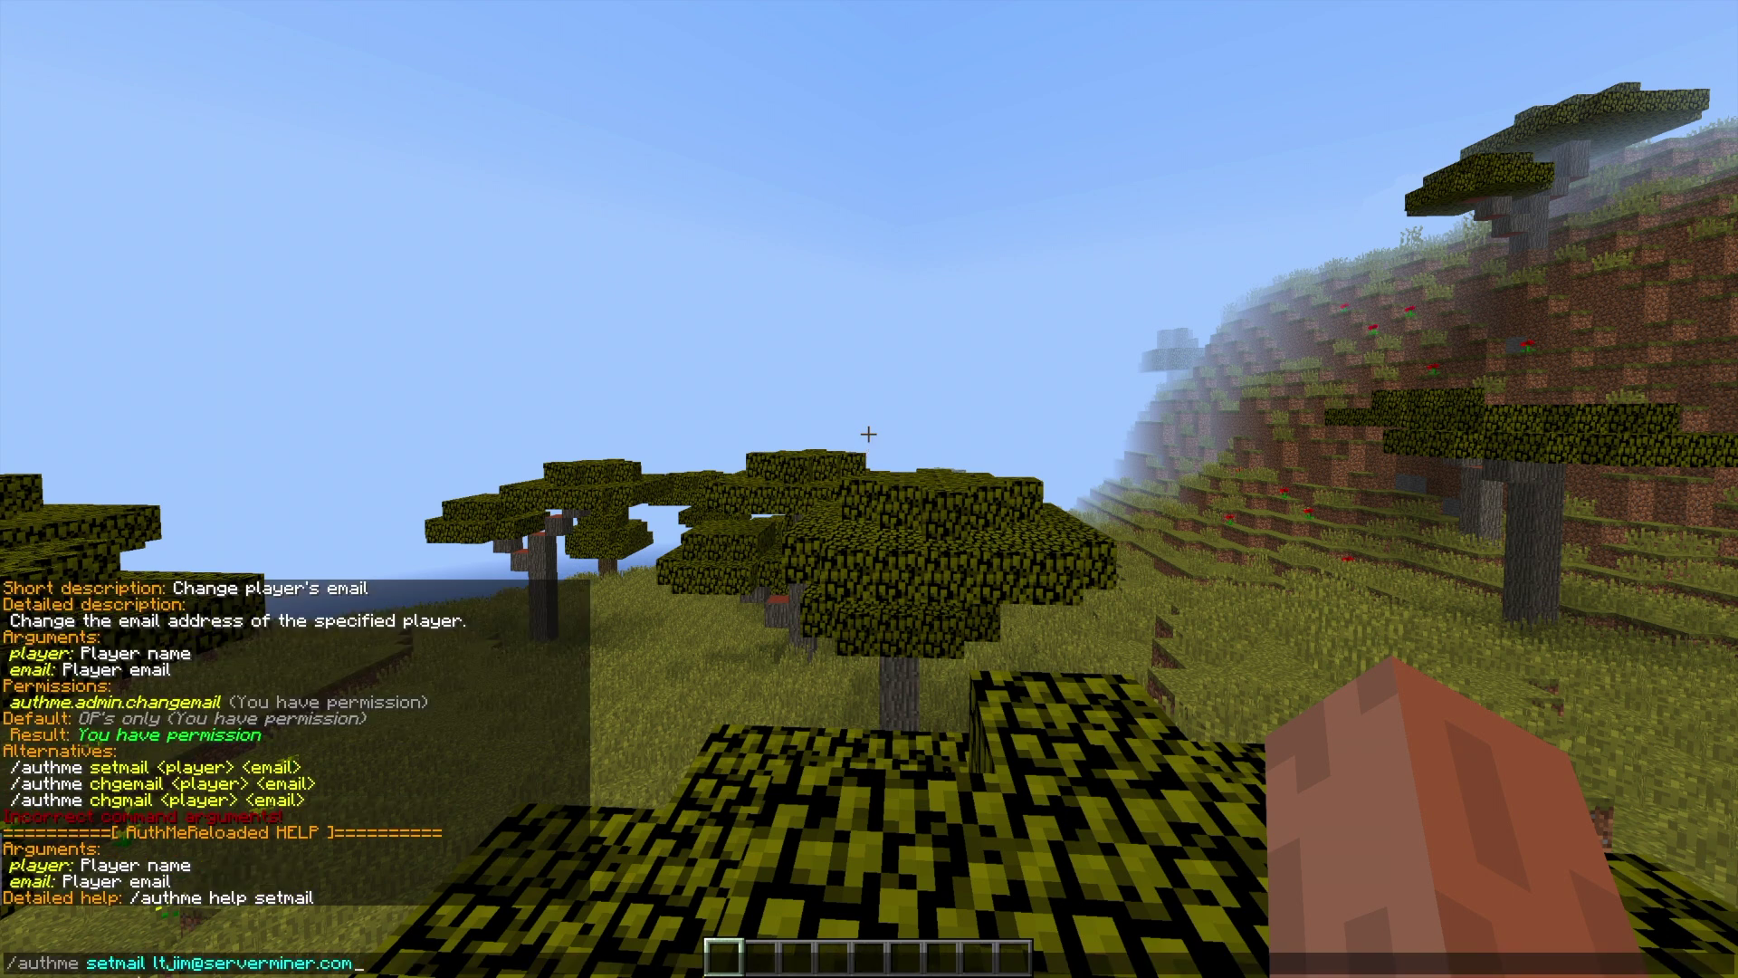
left_click(164, 959)
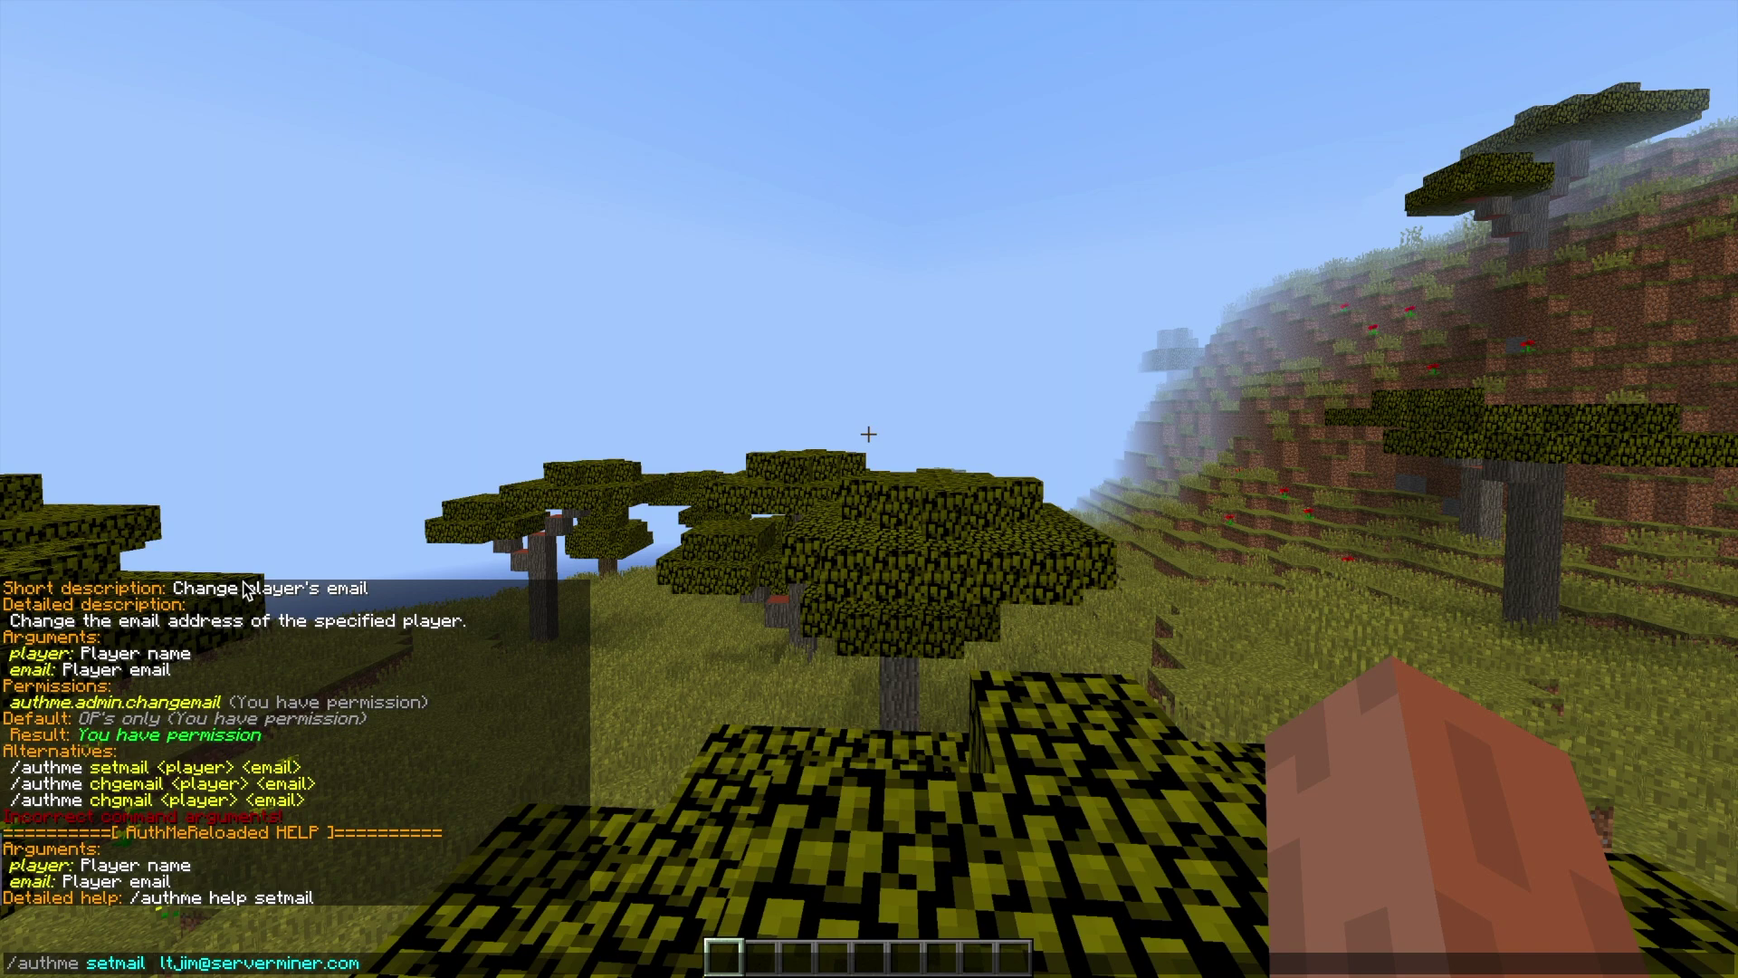
type("lt_jim")
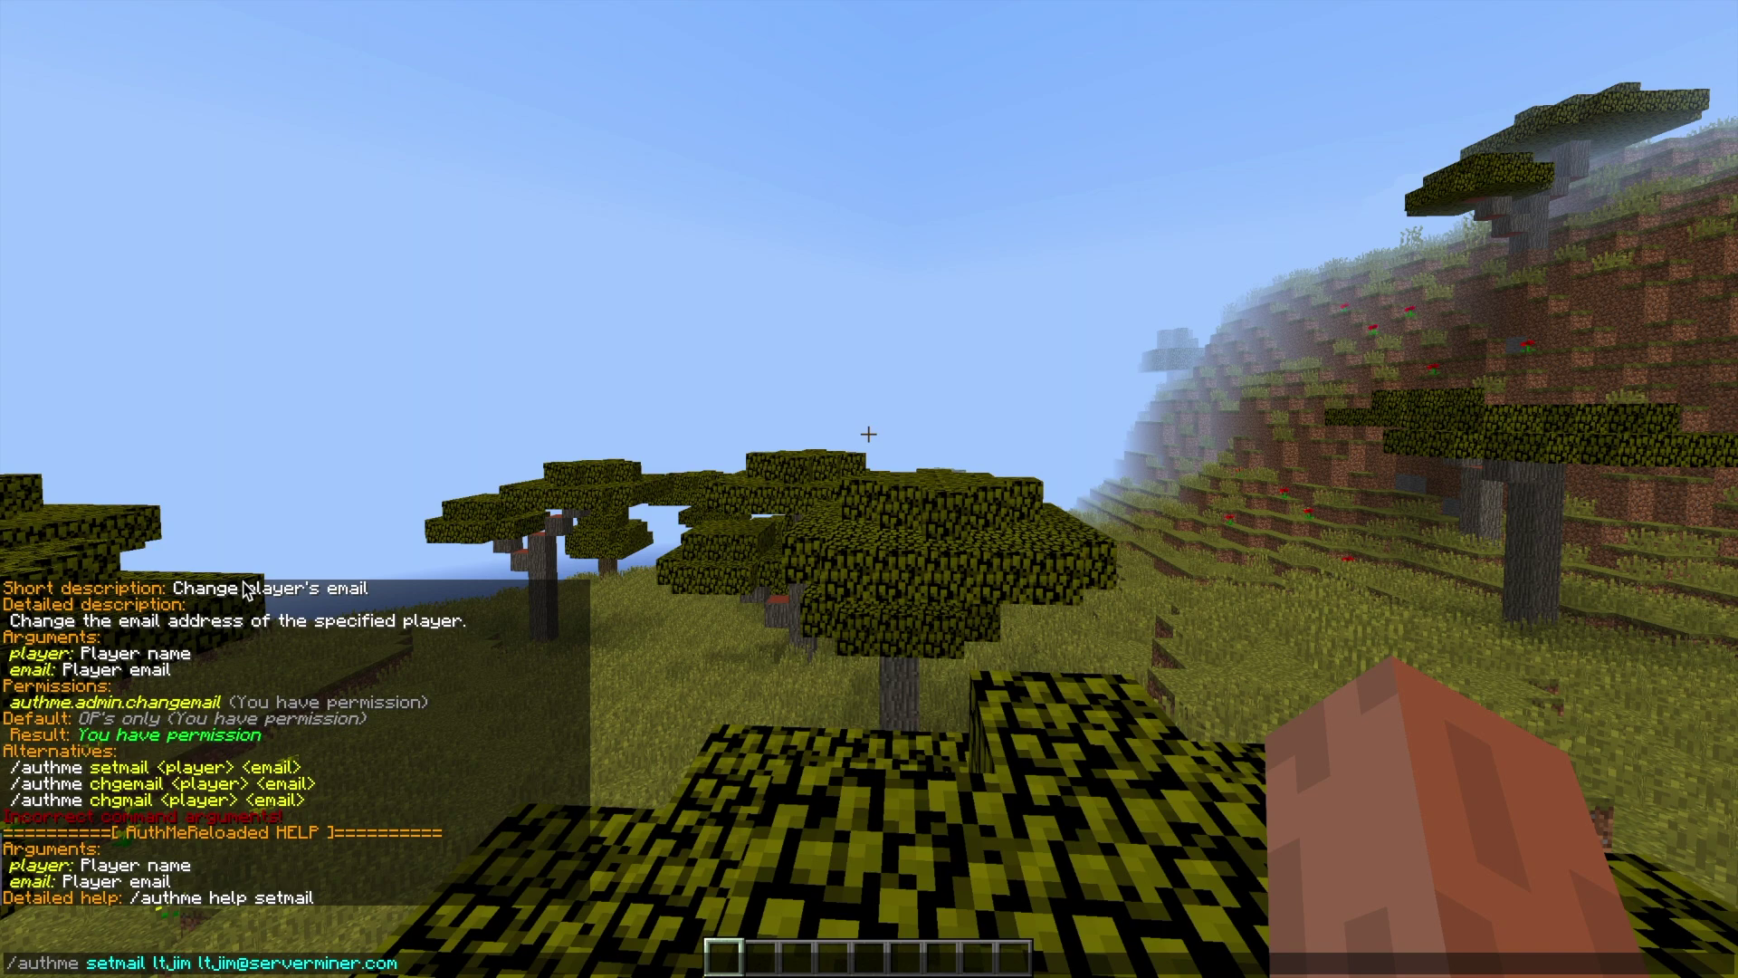
key("Return")
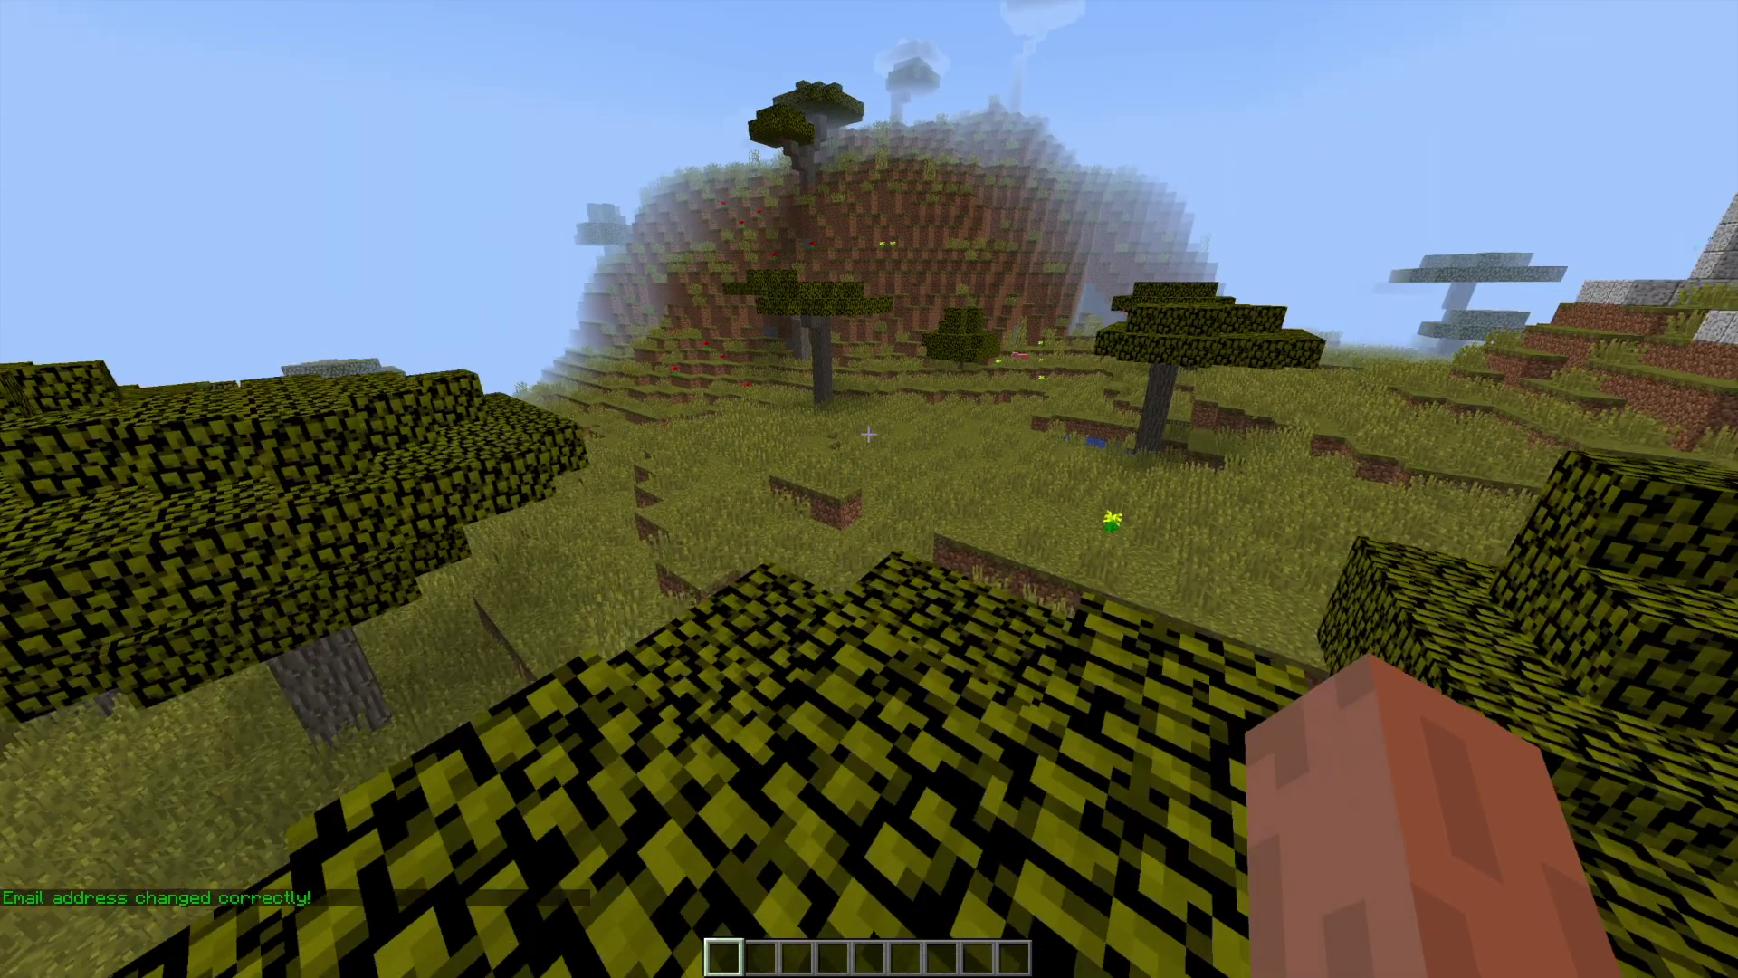
- Teleport to the beach spawn with /authme spawn
type("/authme ")
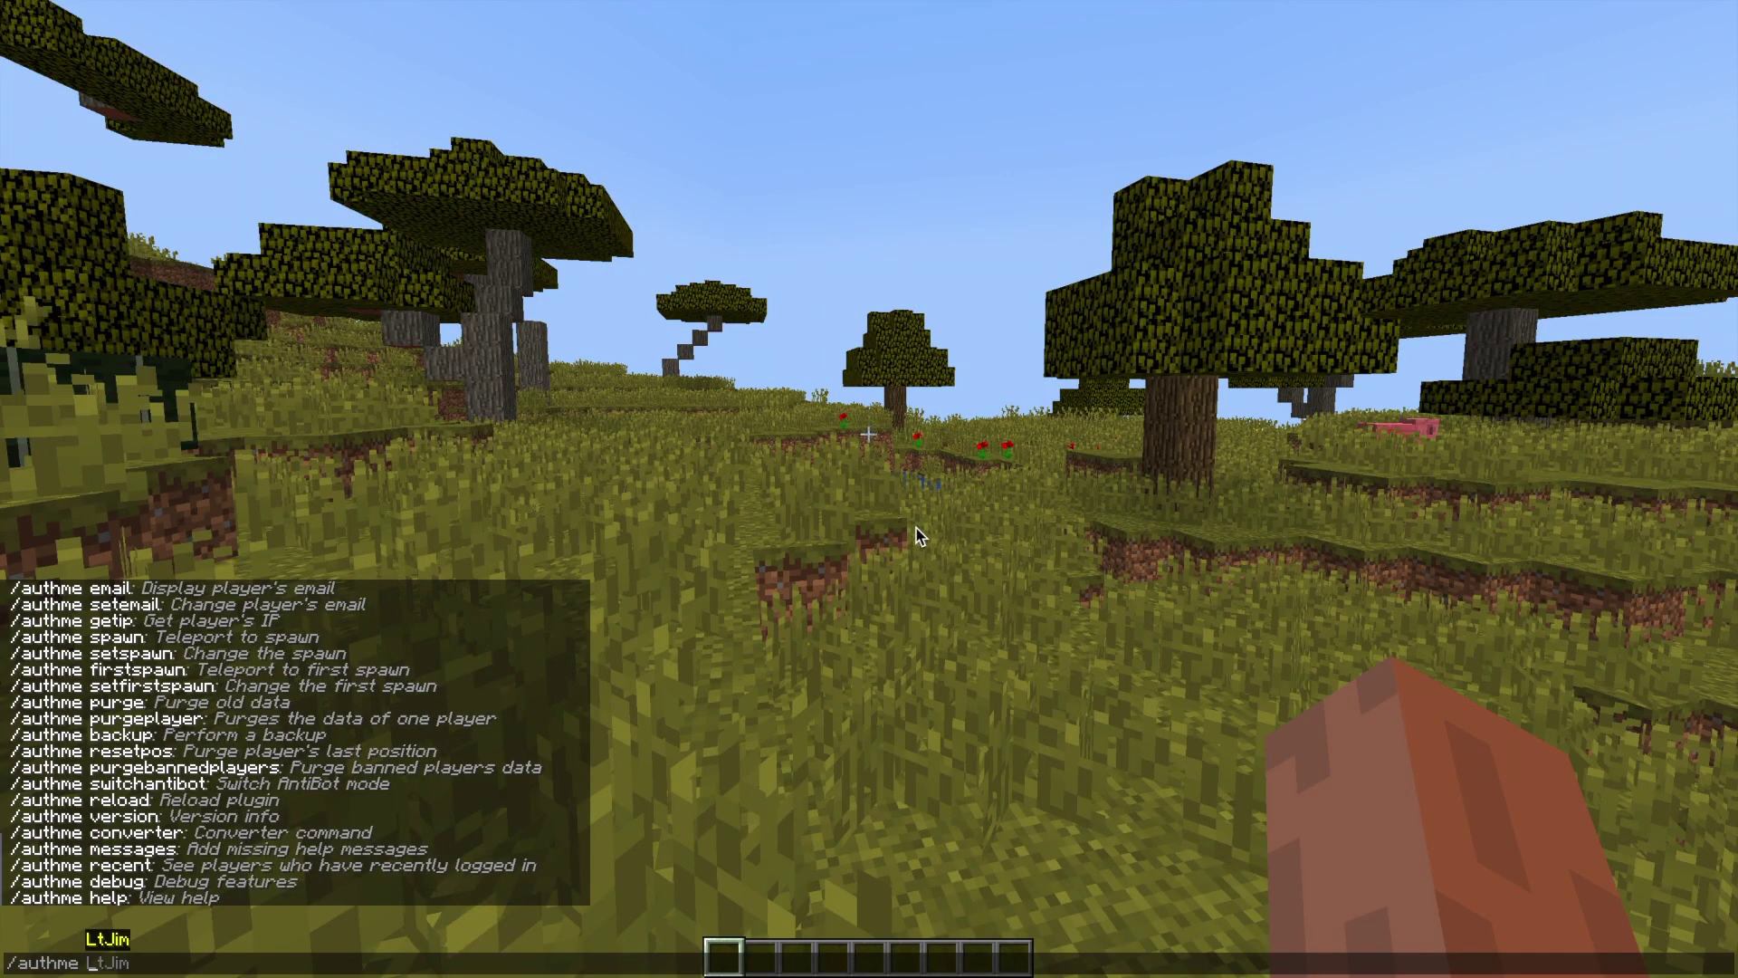
type("getip LtJim")
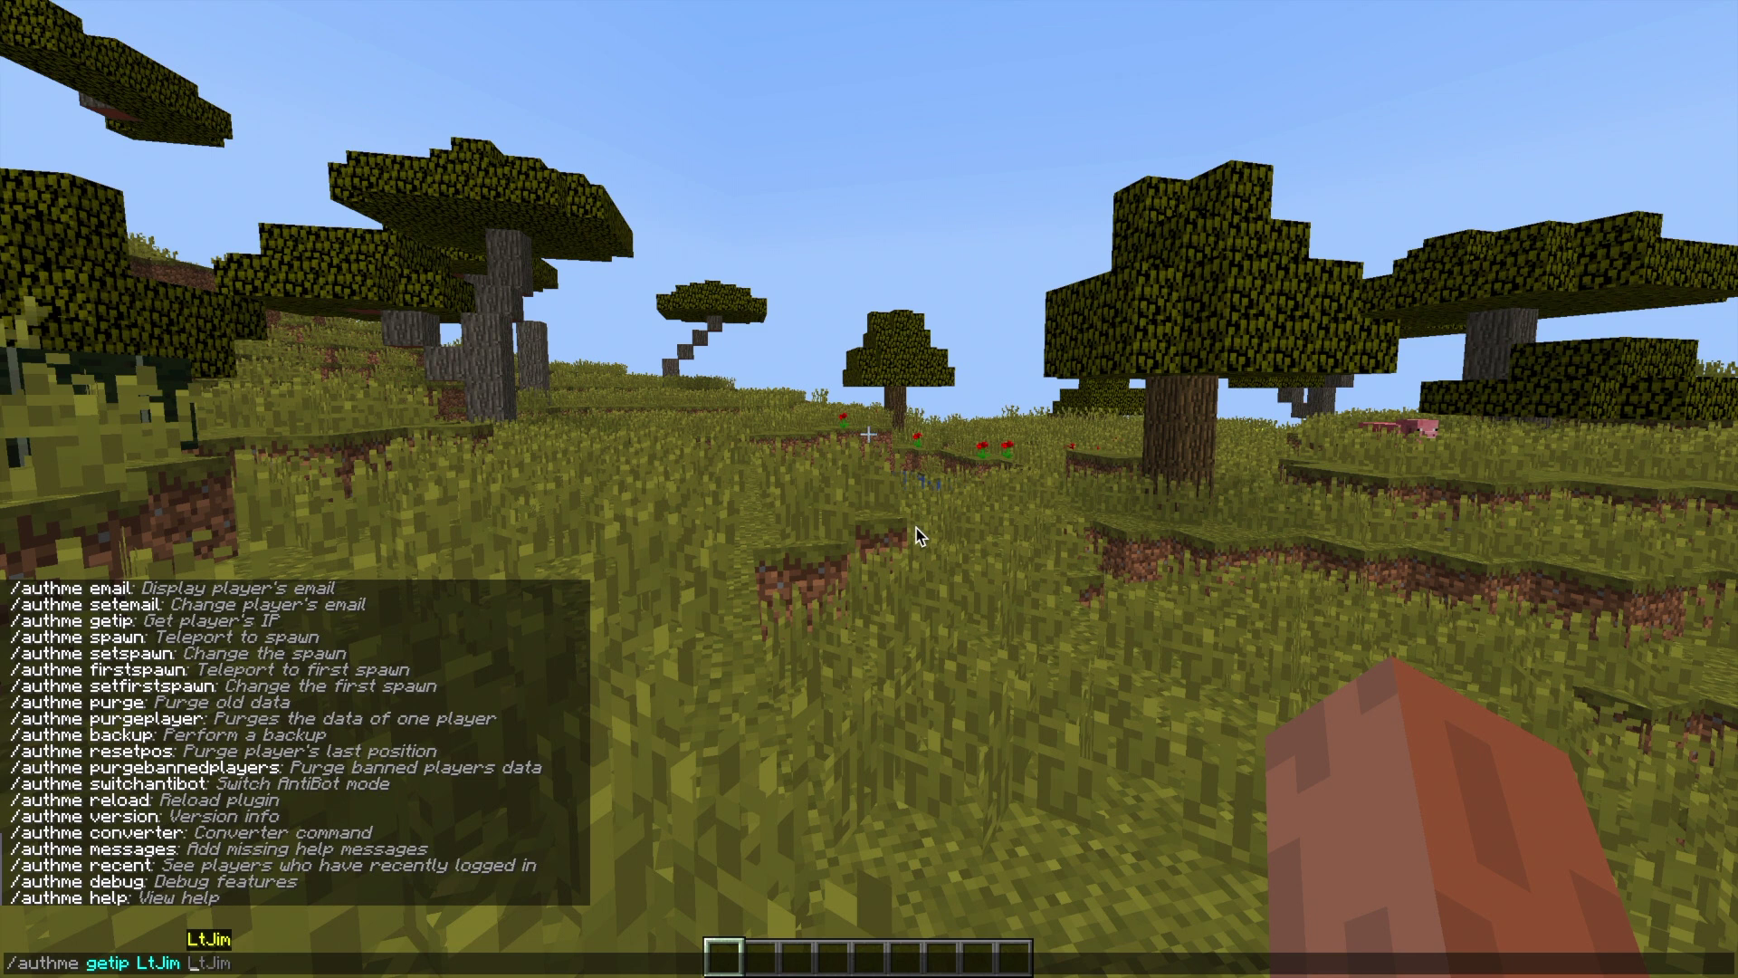
key("BackSpace")
key("BackSpace")
key("BackSpace")
key("BackSpace")
key("BackSpace")
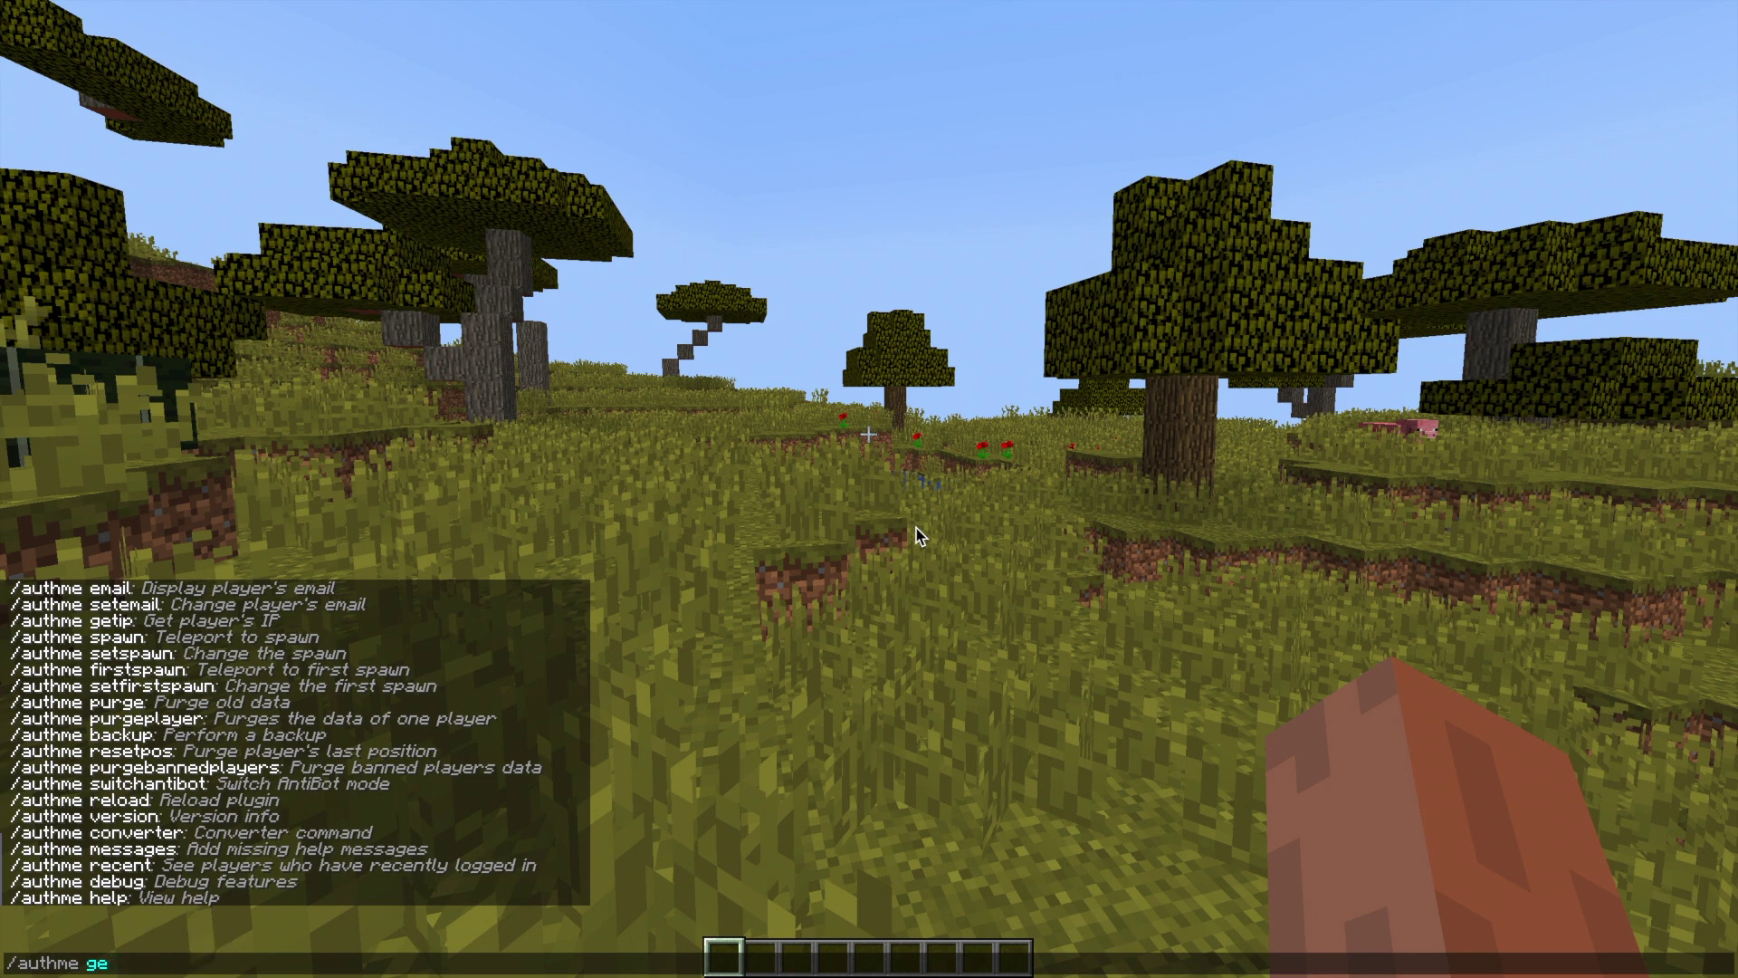
key("BackSpace")
key("BackSpace")
type("sspawn")
key("Return")
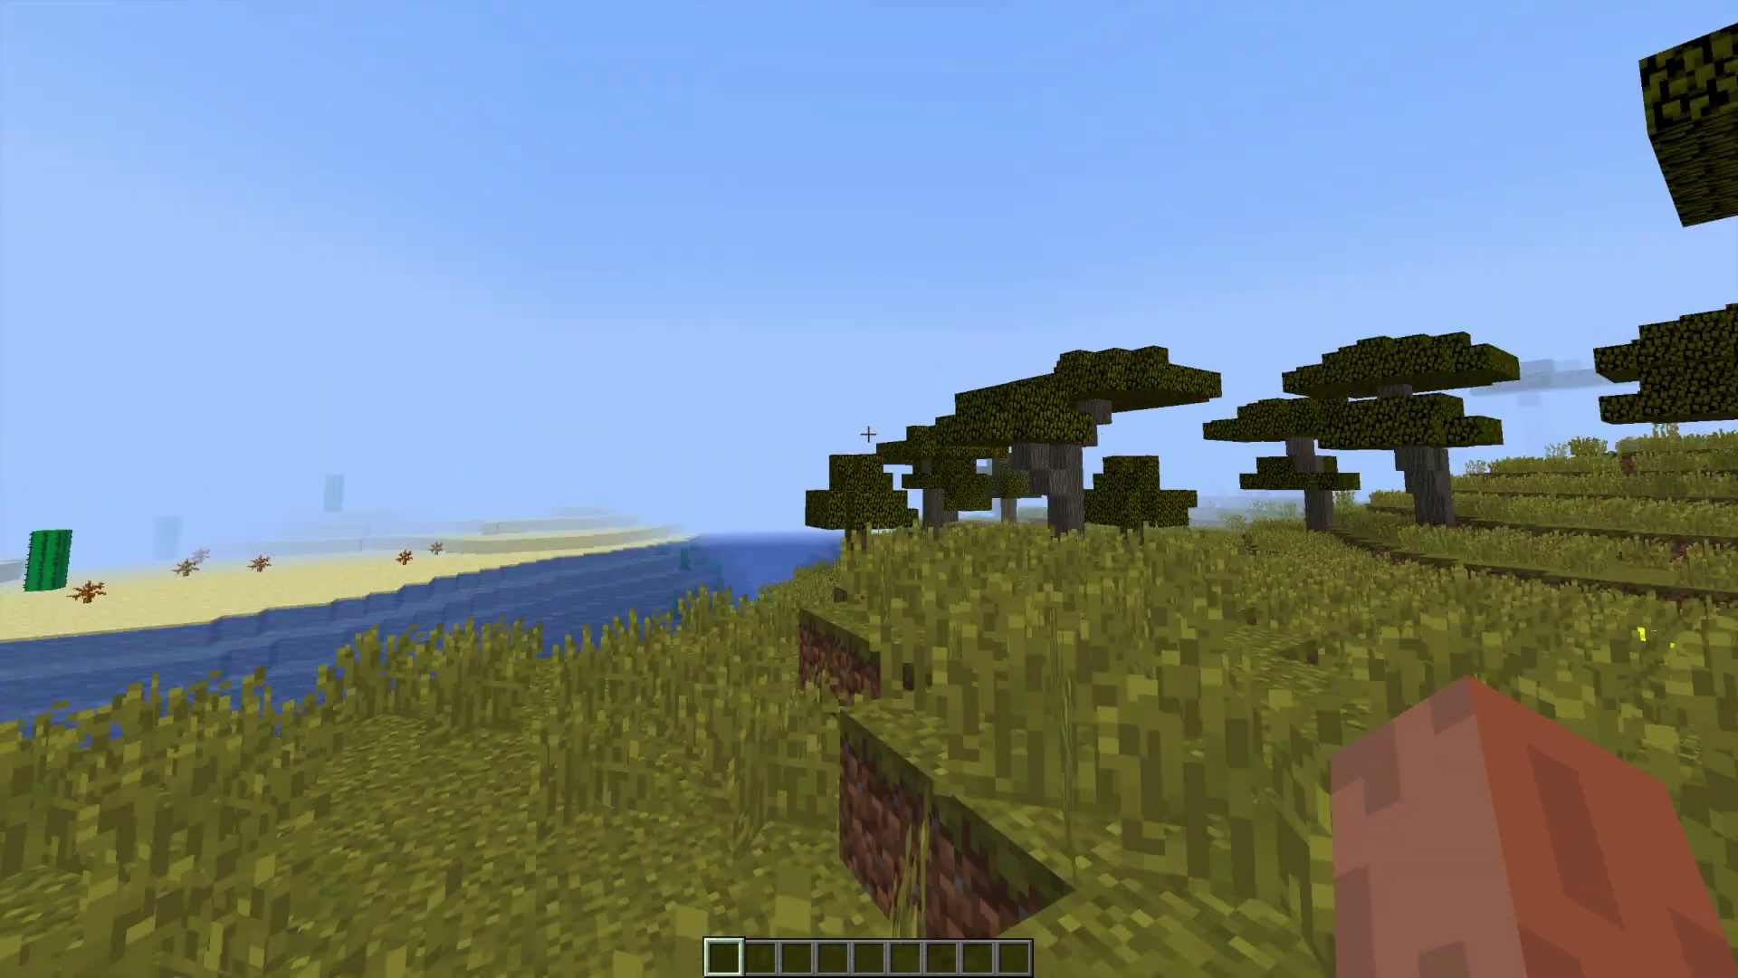
- Make this spot the AuthMe spawn point and first spawn point
key("slash")
type("authme sets")
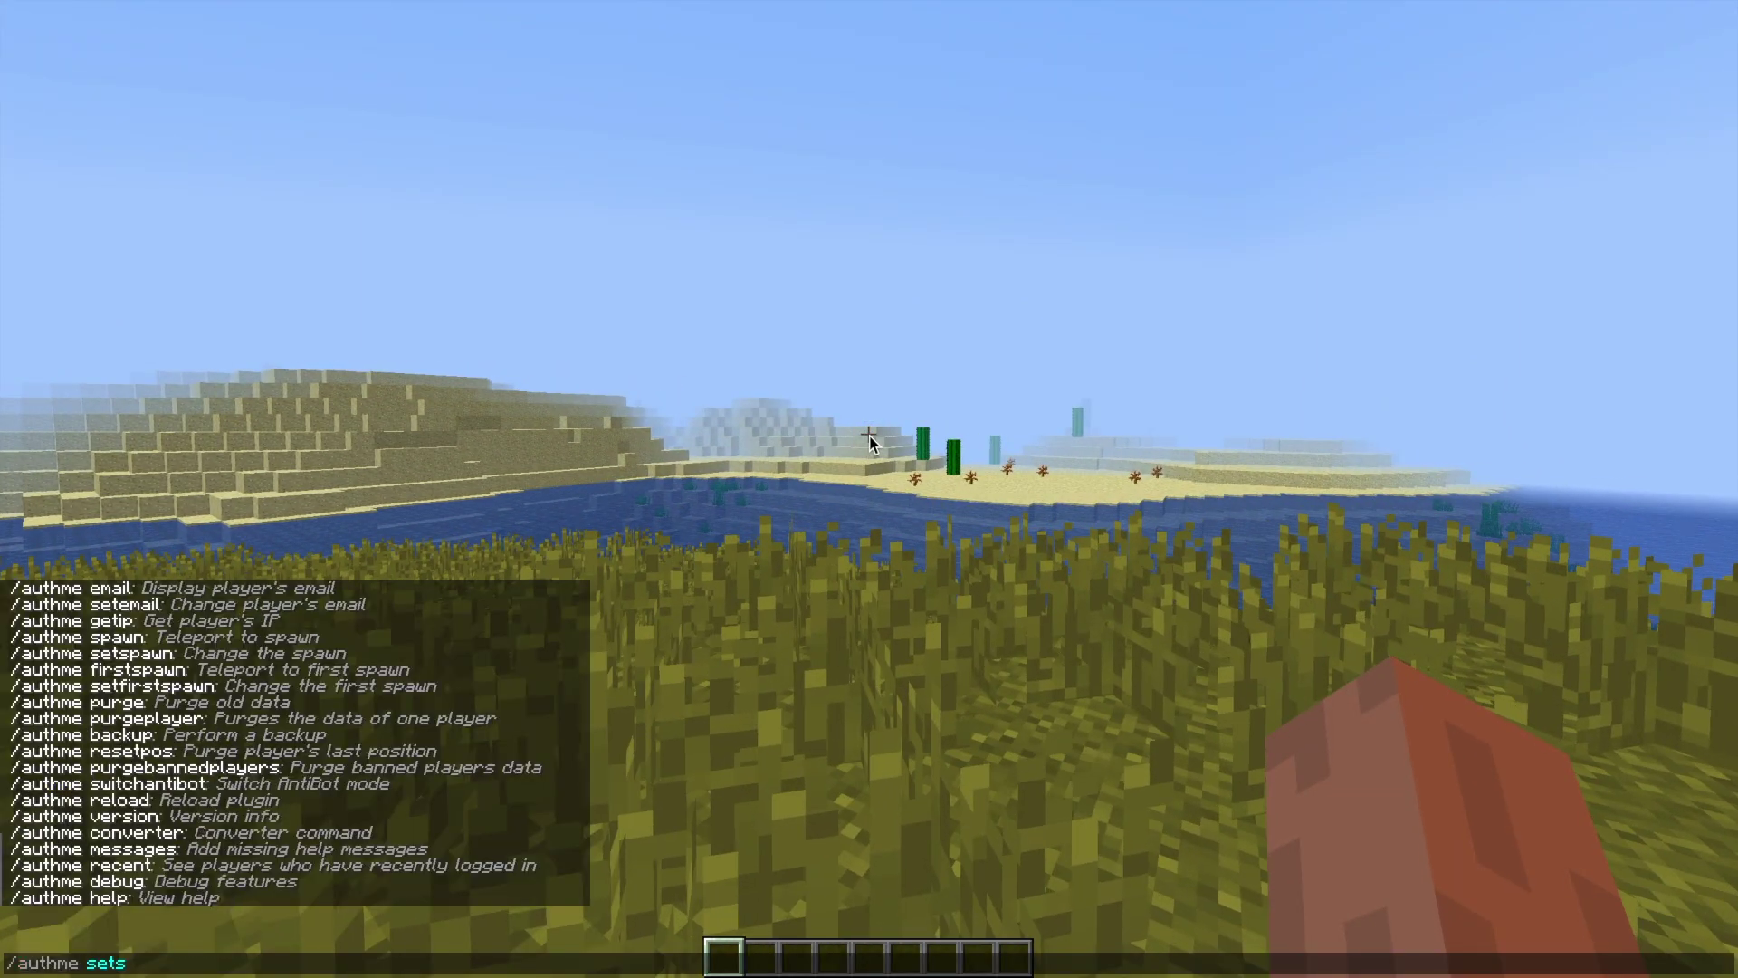
type("pawn")
key("Return")
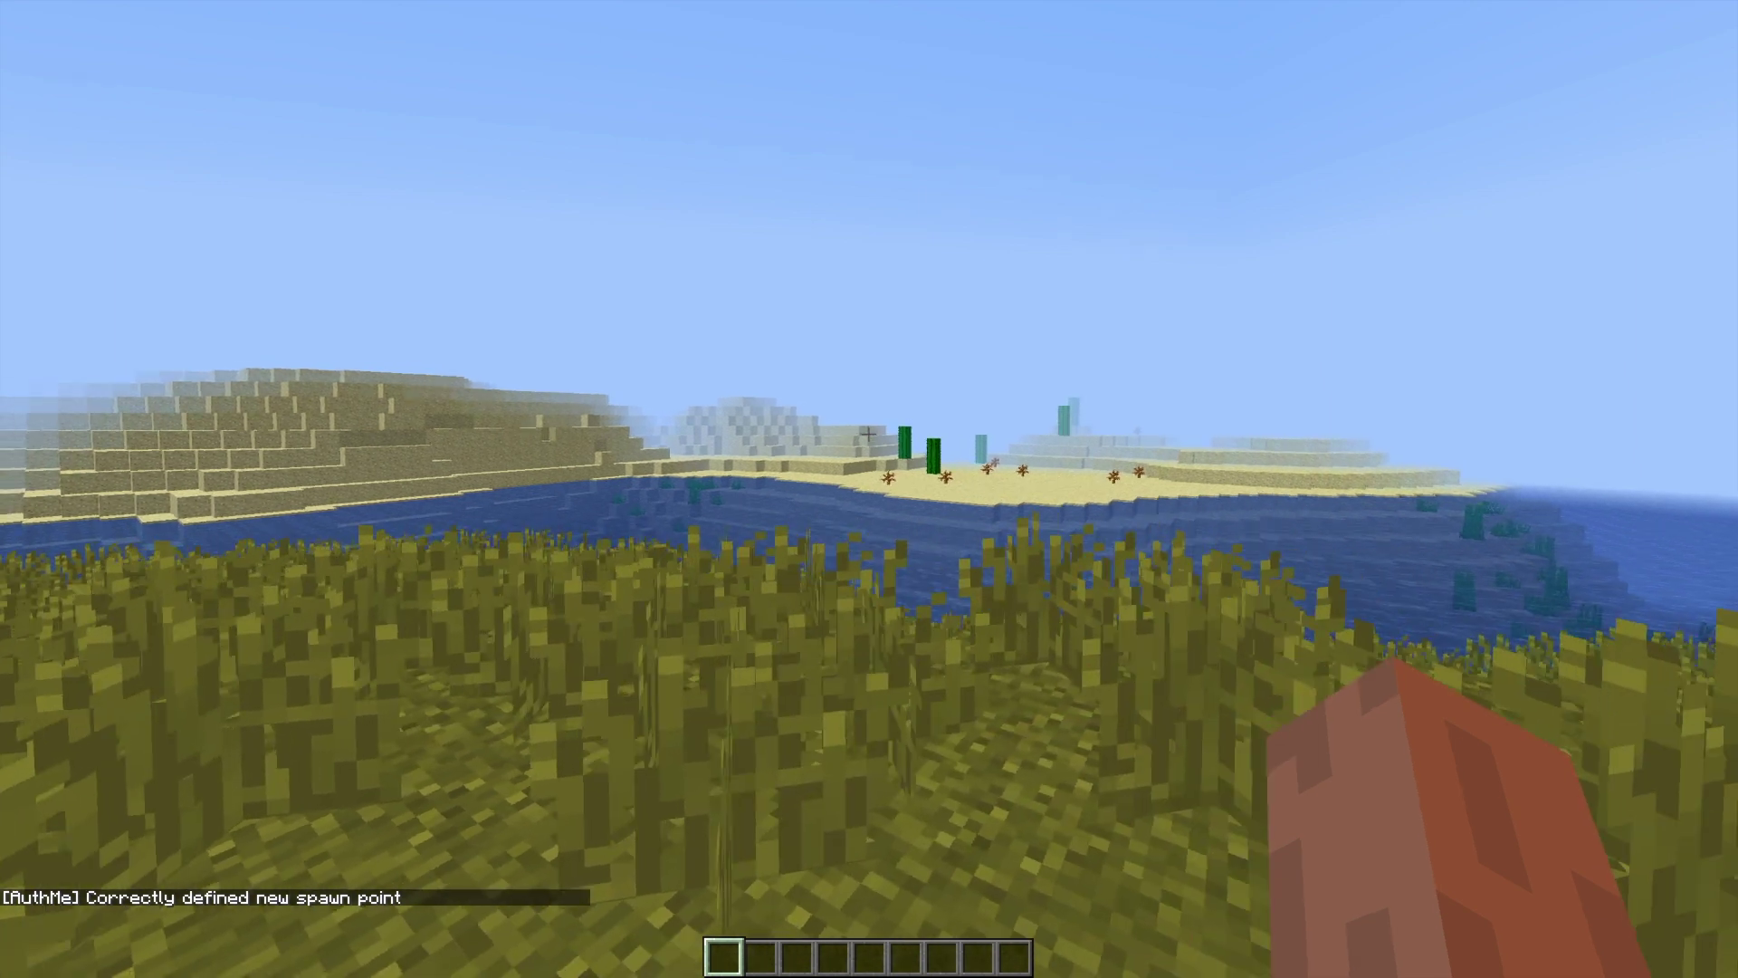
key("slash")
type("authme")
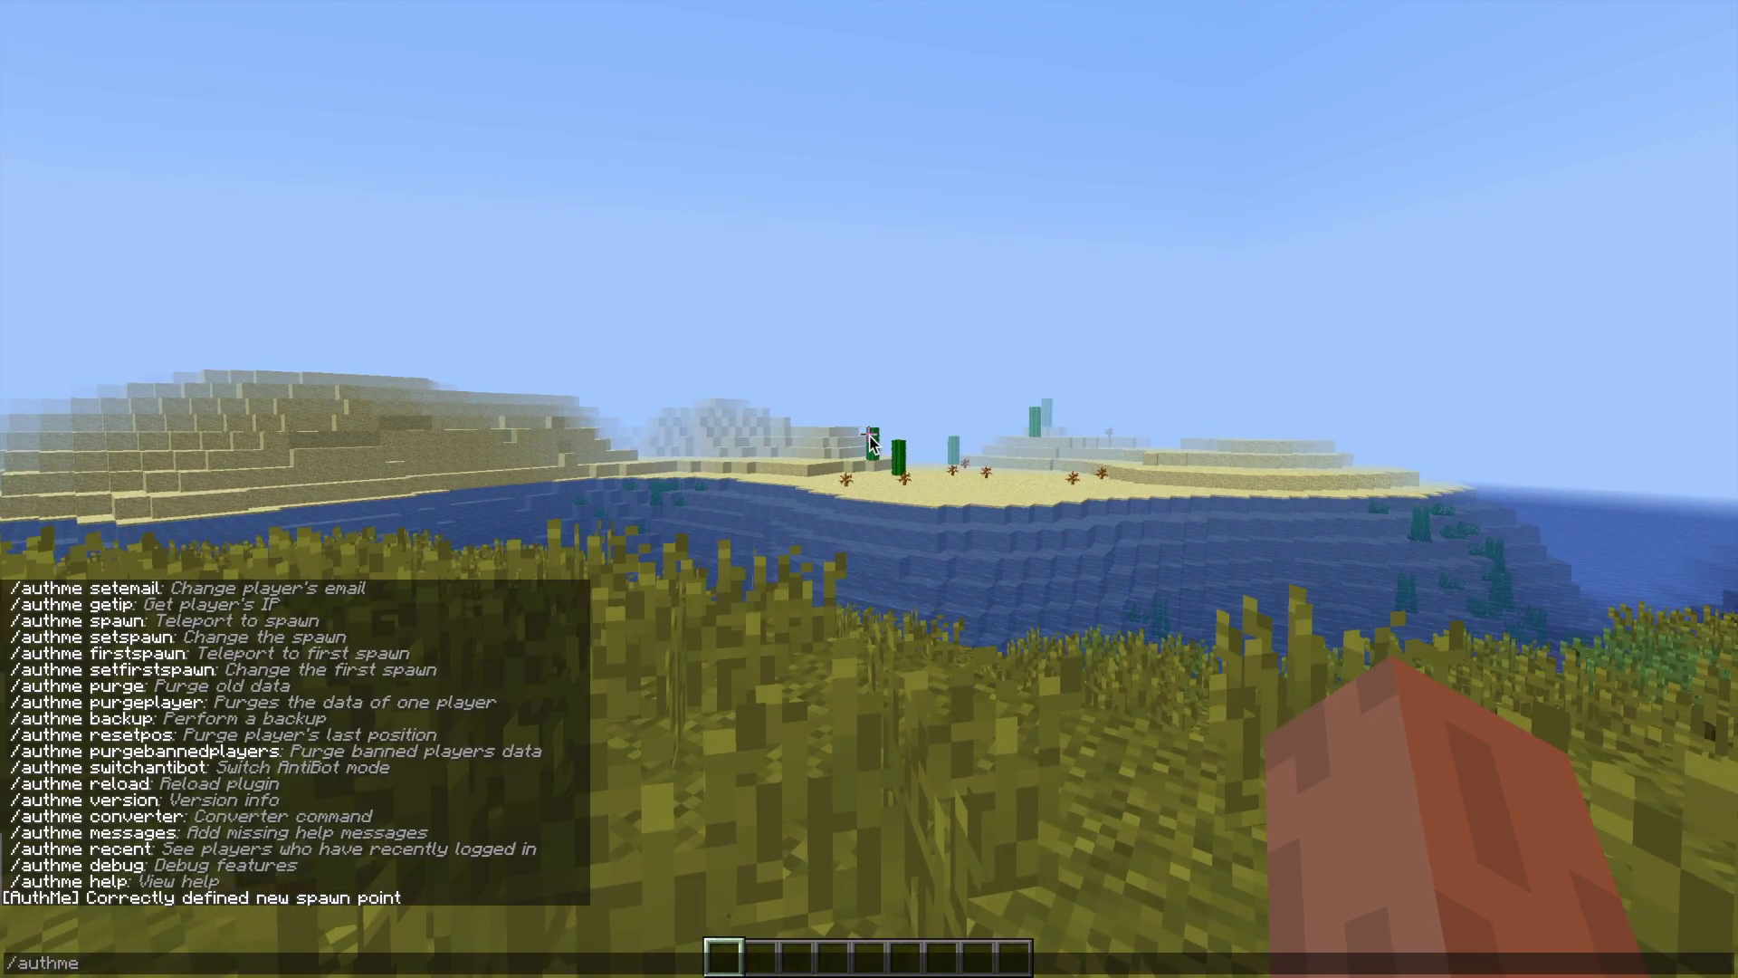
type(" setfirstspawn")
key("Return")
- Run /authme purge, which returns usage help, and recall the command
key("slash")
type("aut")
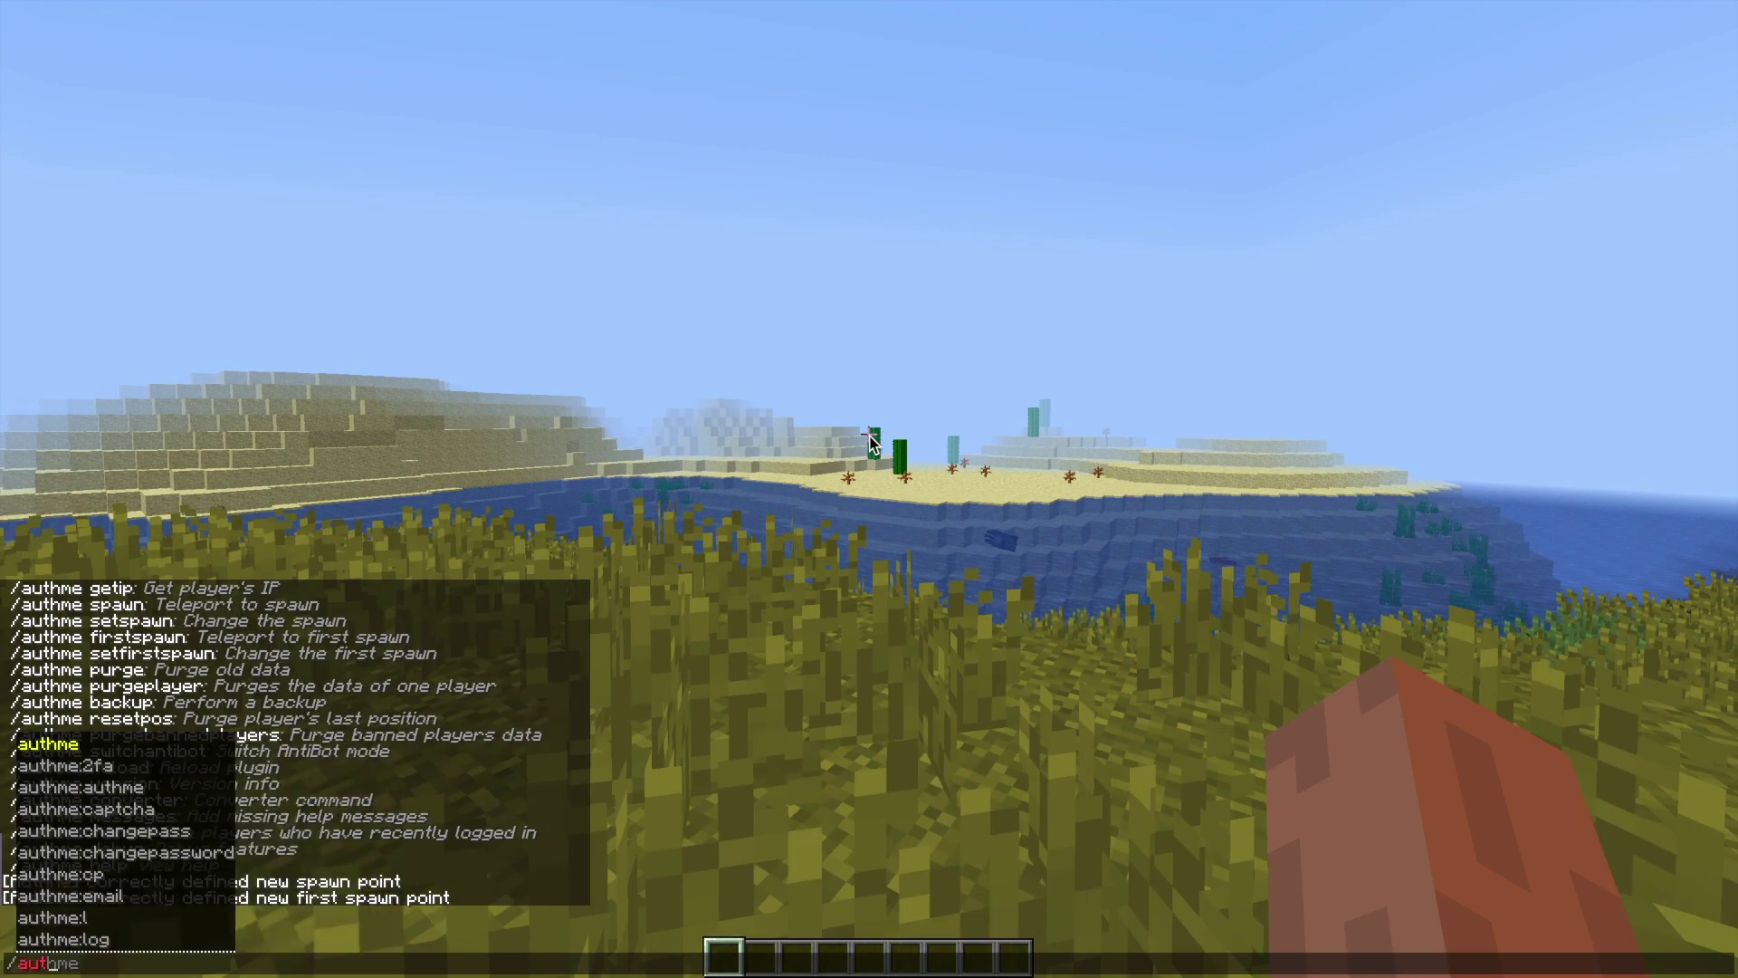
type("hme purge")
key("Return")
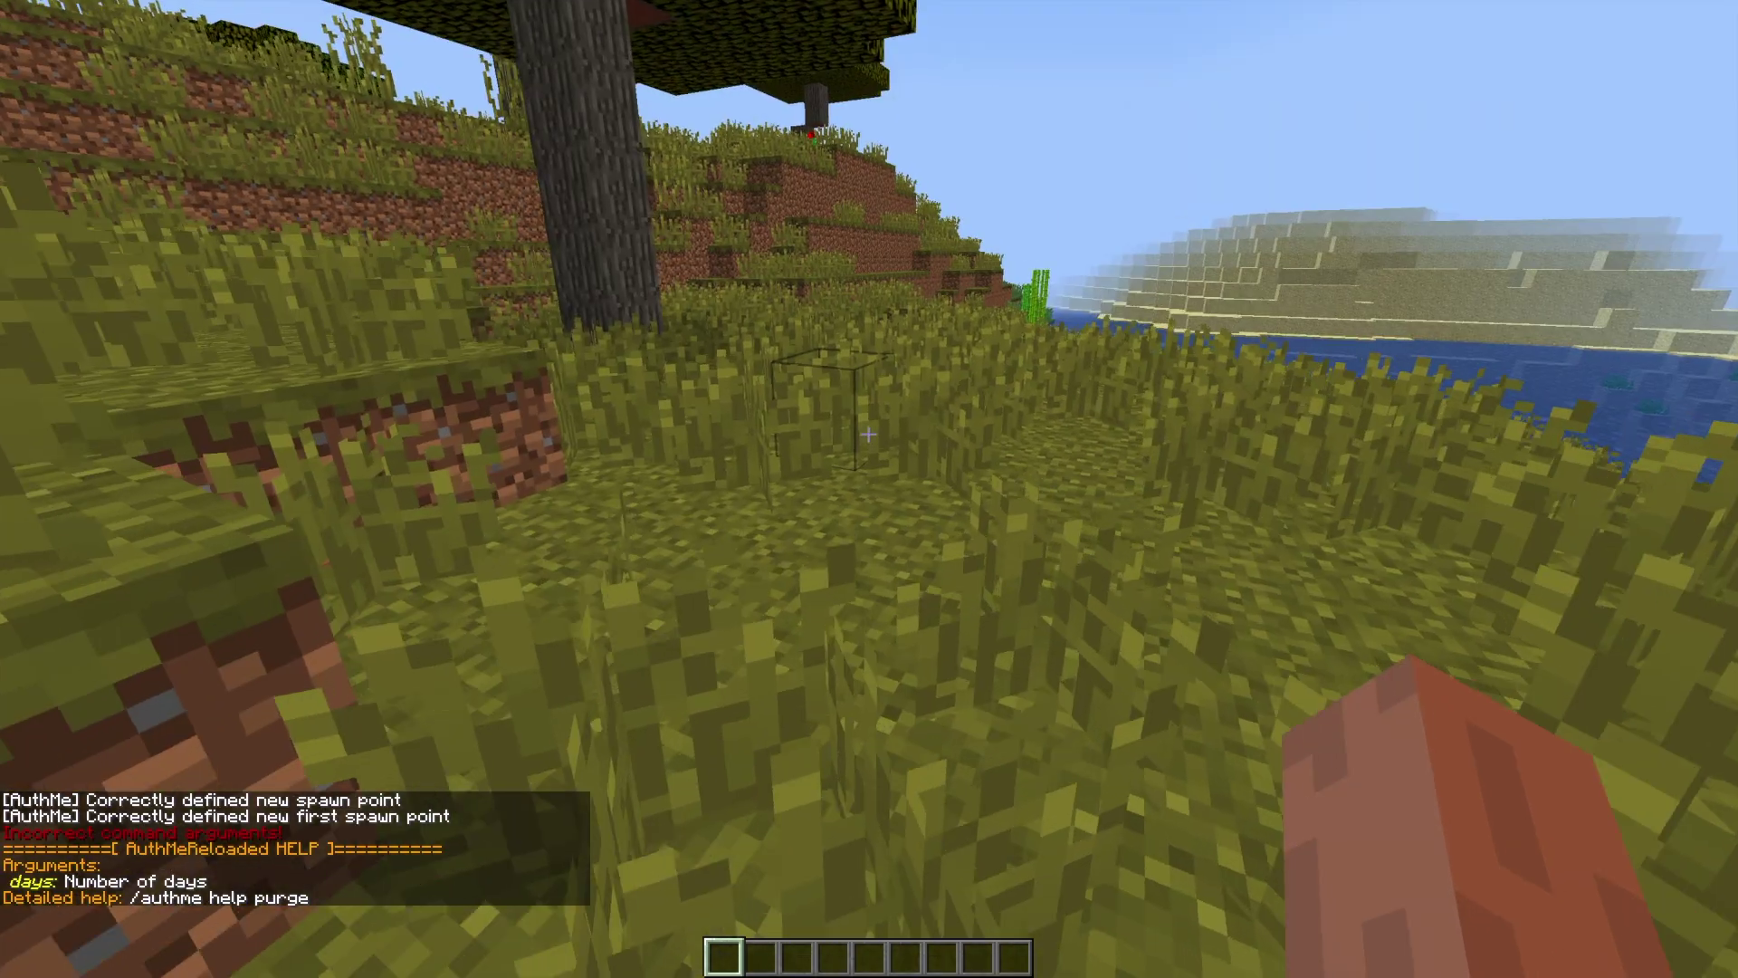
key("slash")
key("Up")
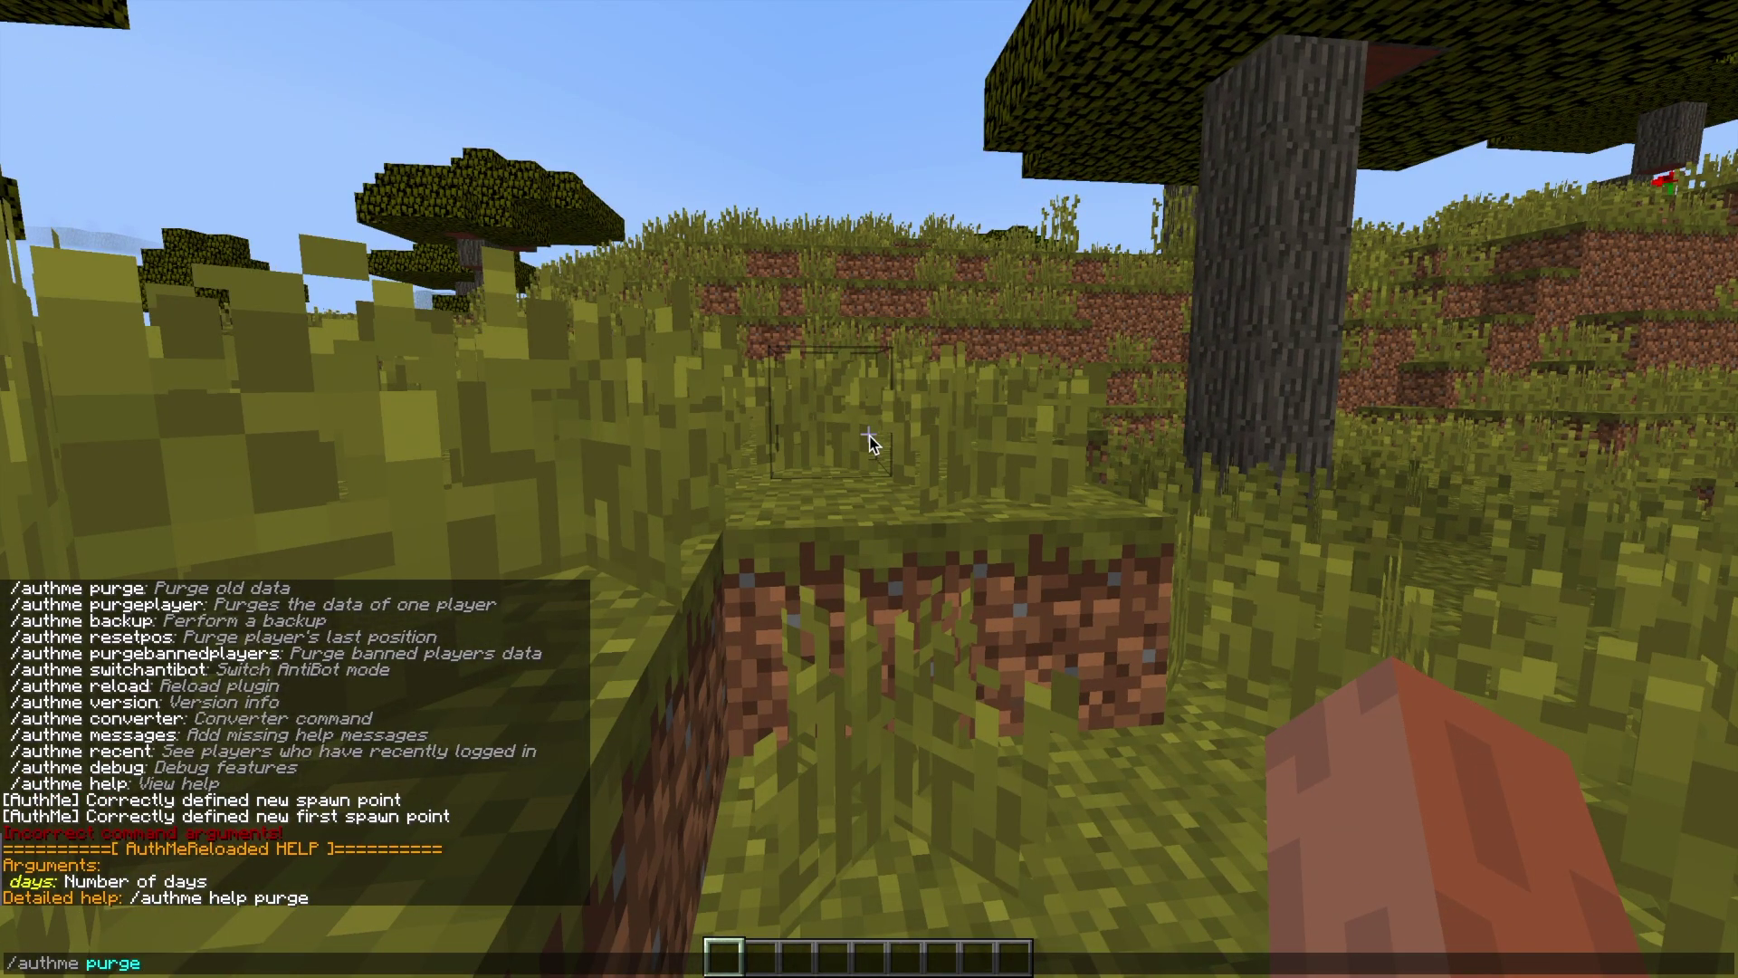
- Show the purge help and run /authme delete 1 twice, finding no players to purge
type("help")
key("Return")
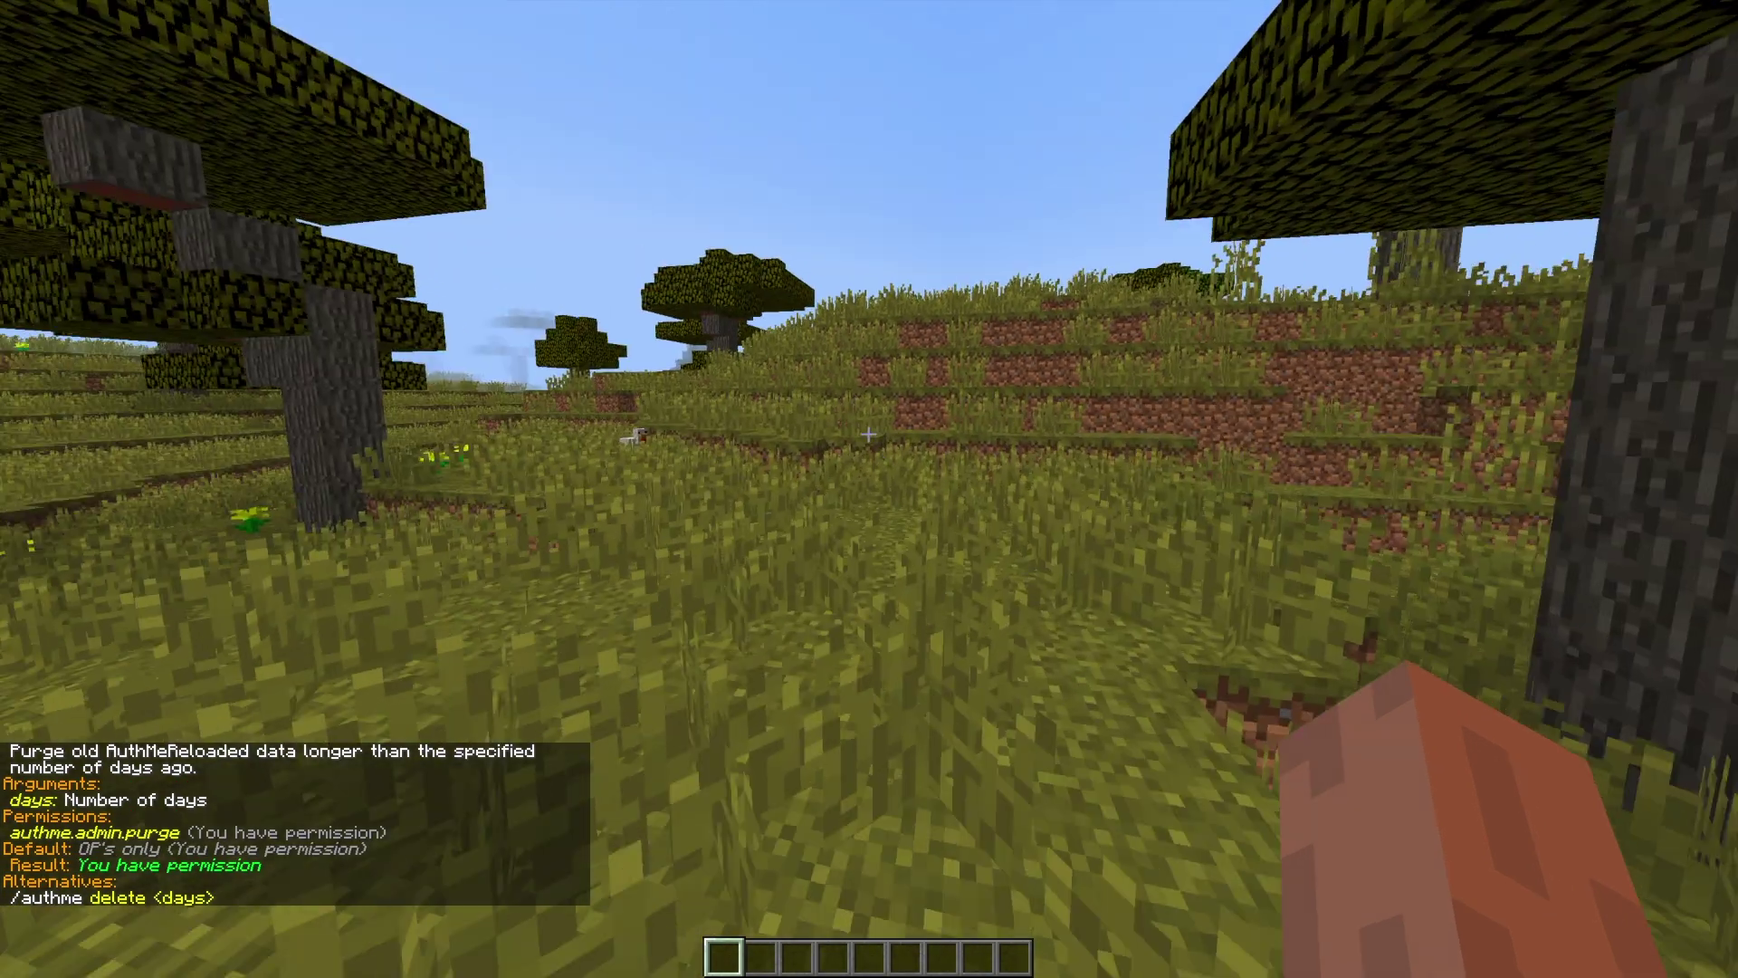
type("/authme ")
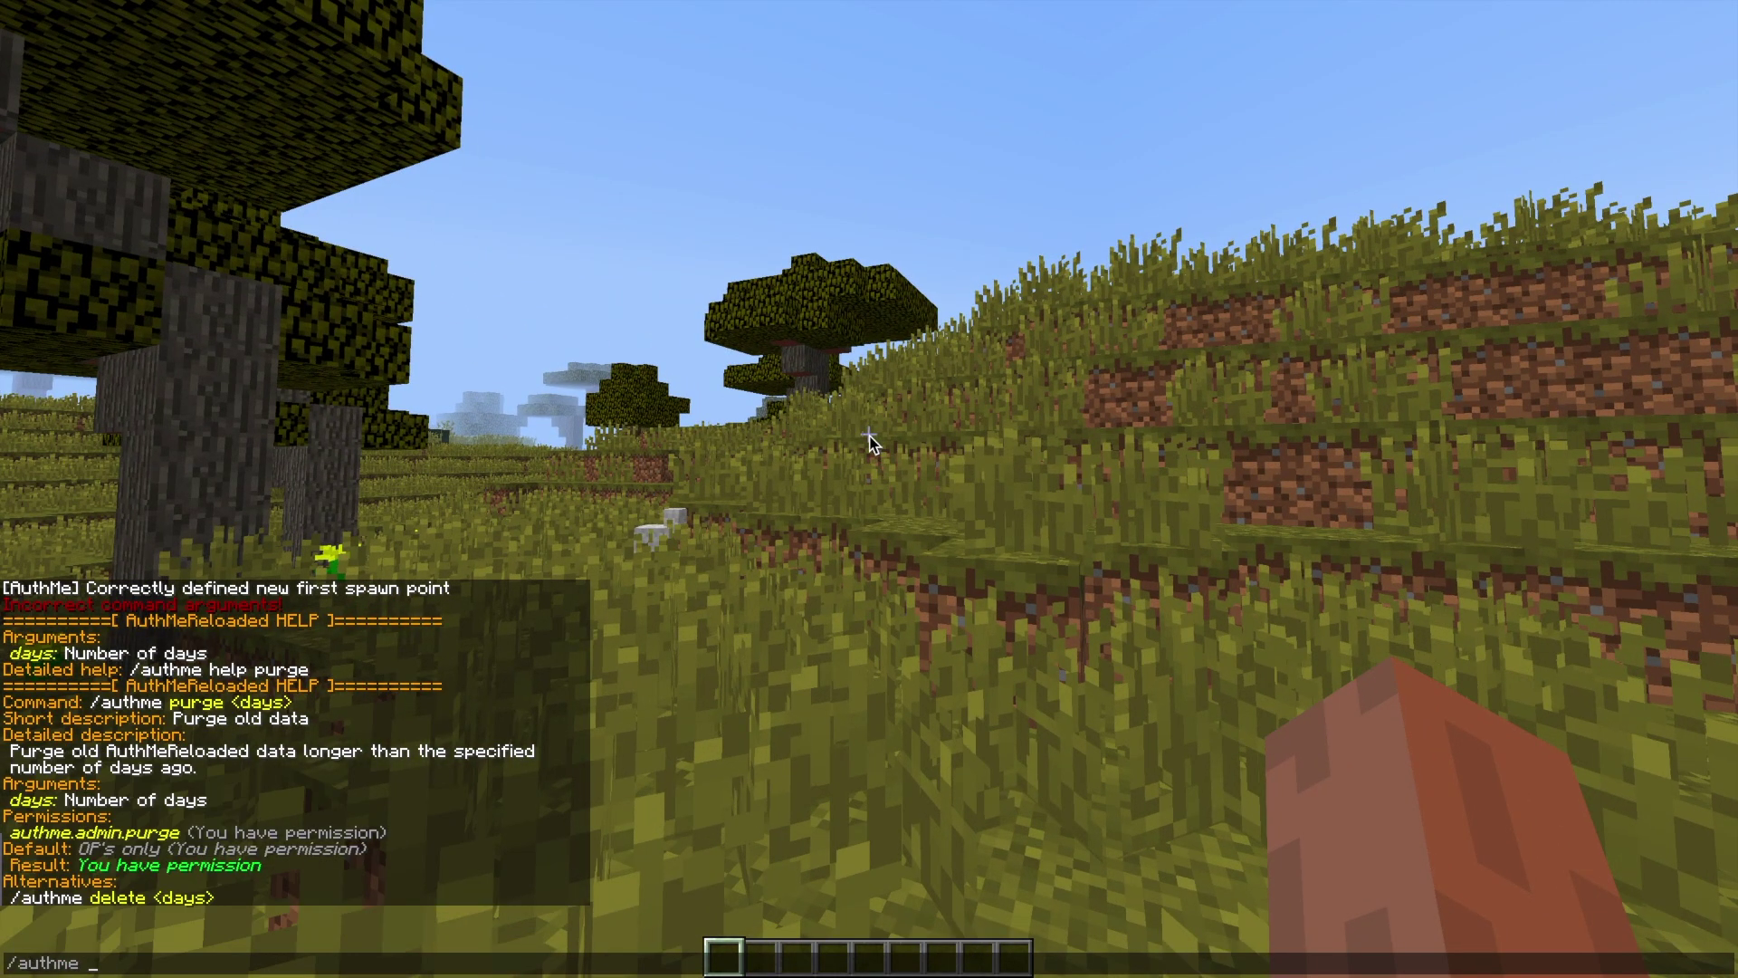
type("delete 1")
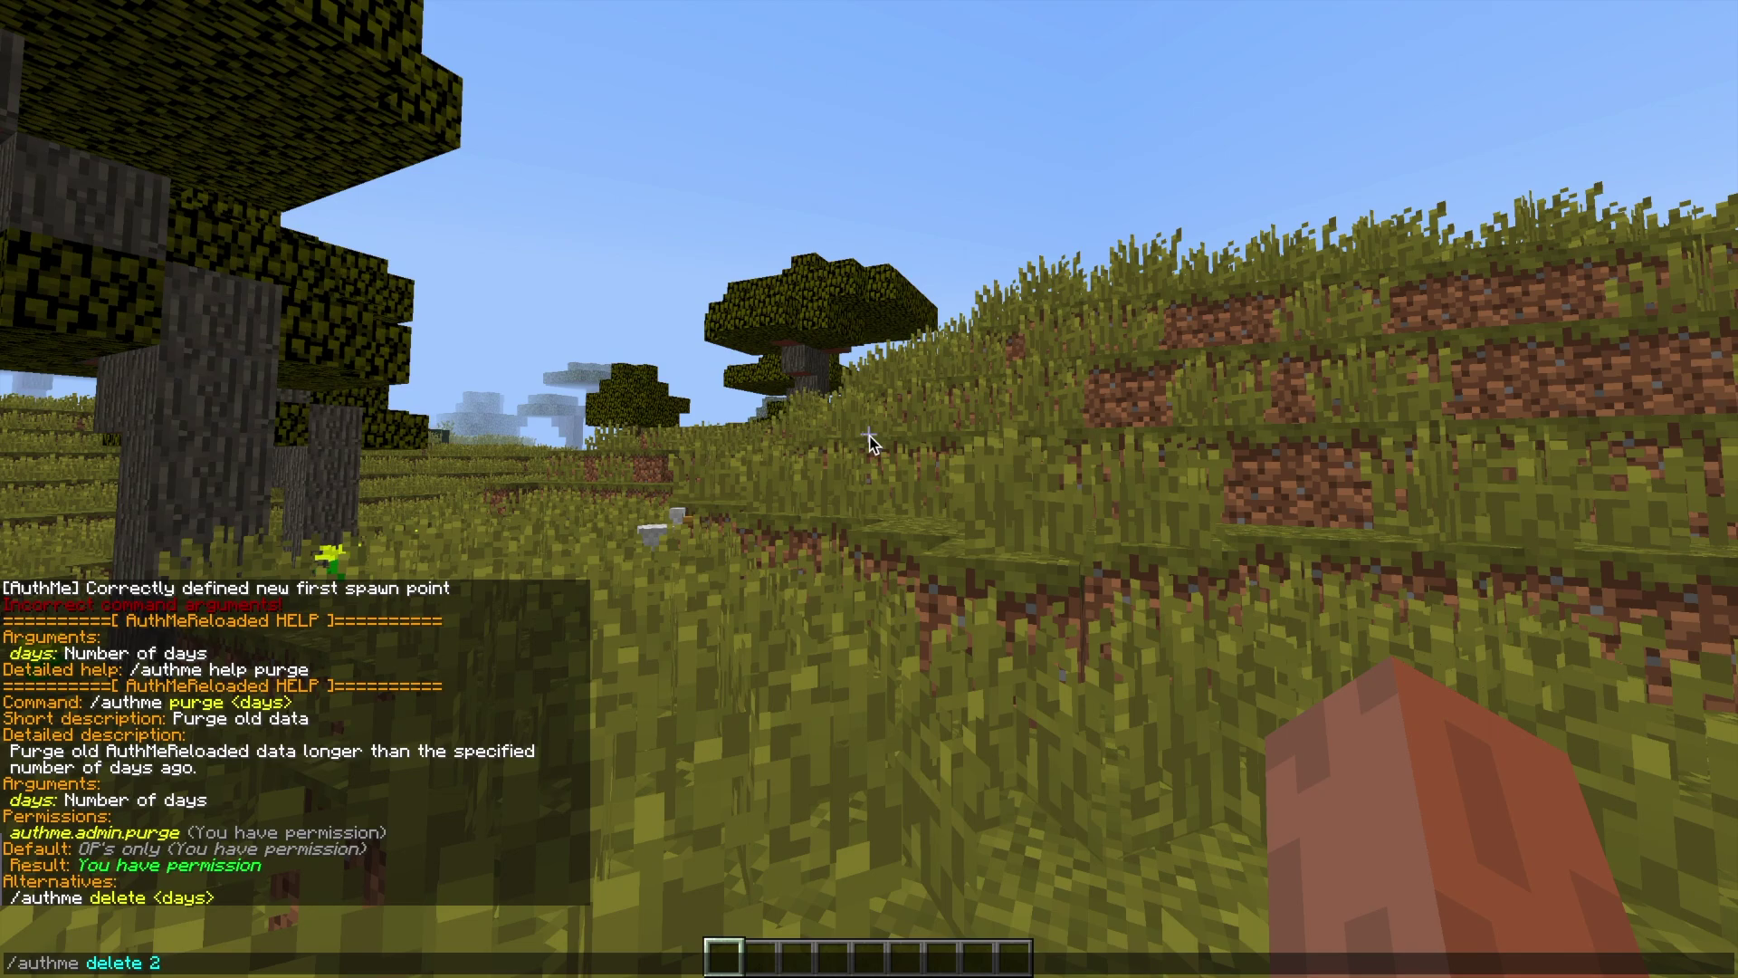
key("Return")
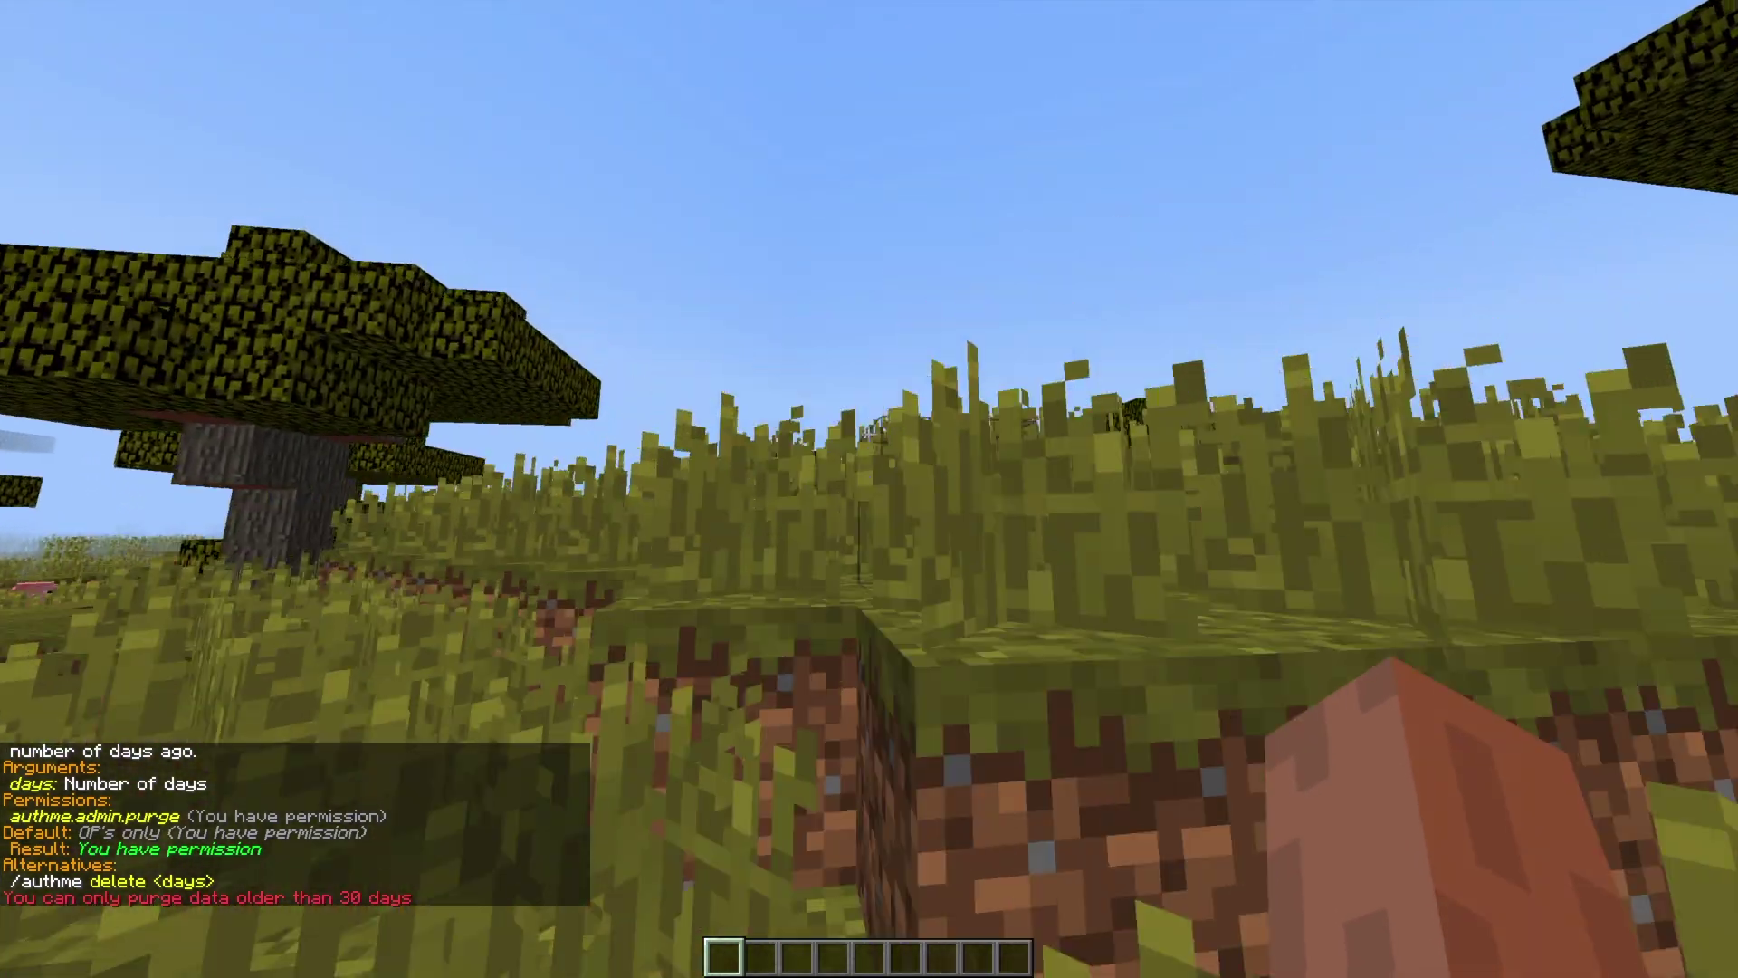
key("t")
key("Up")
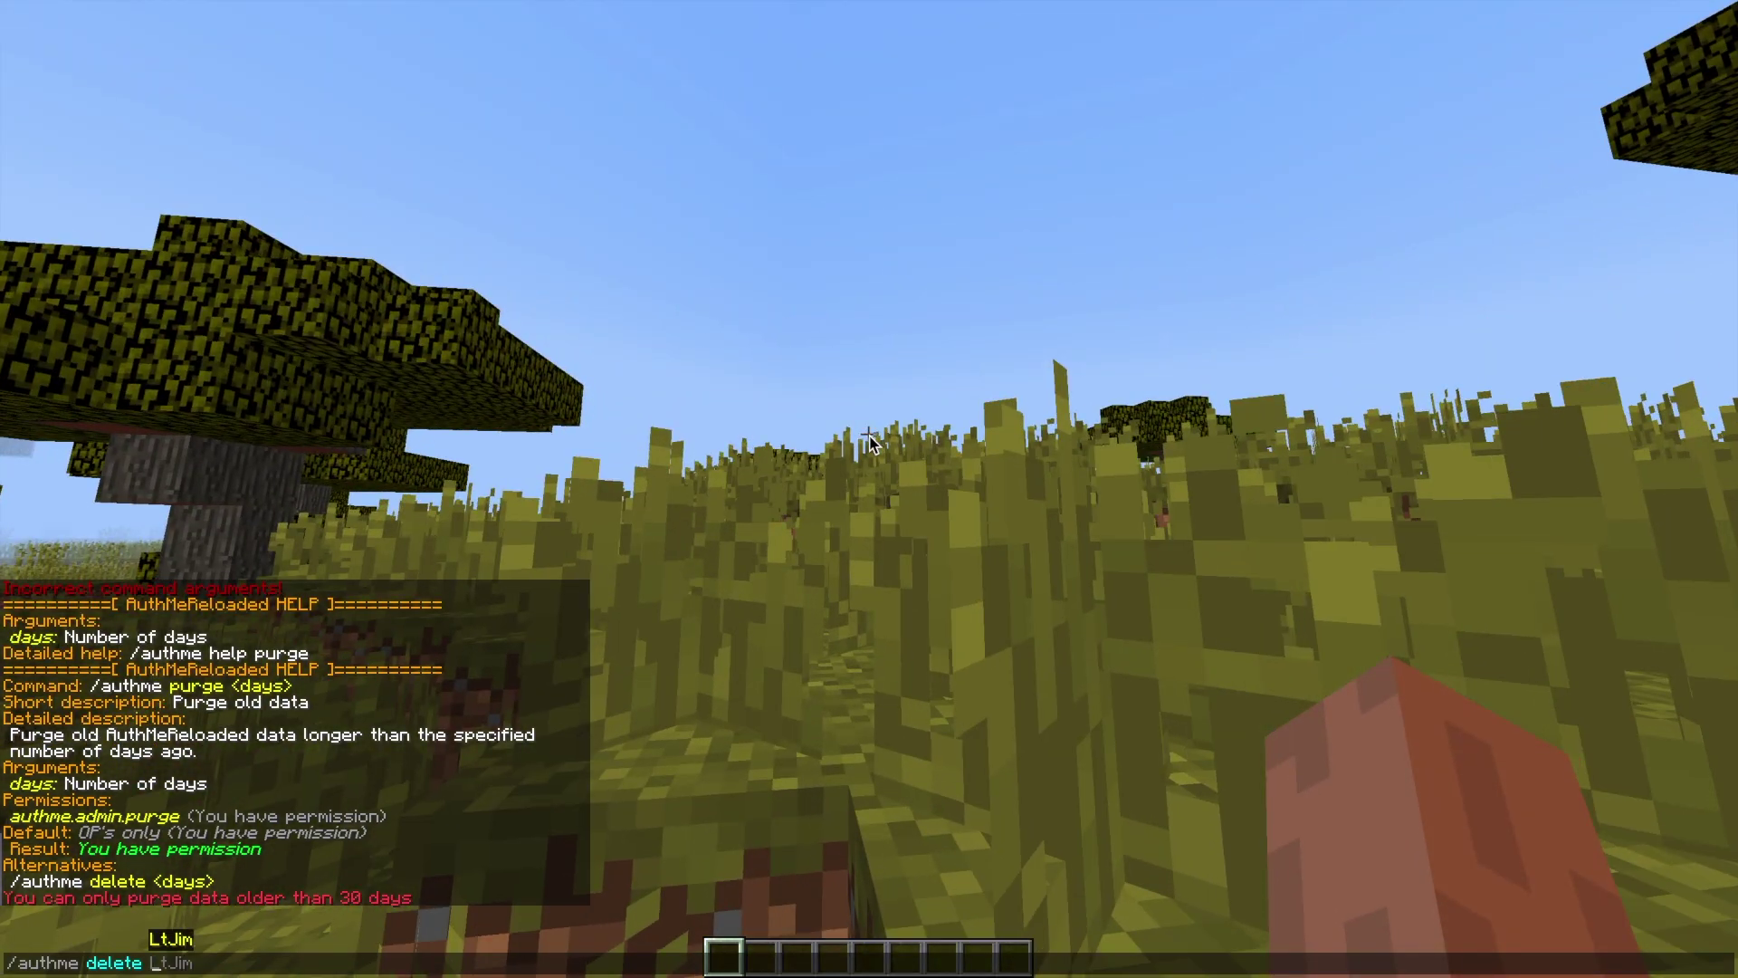
key("Return")
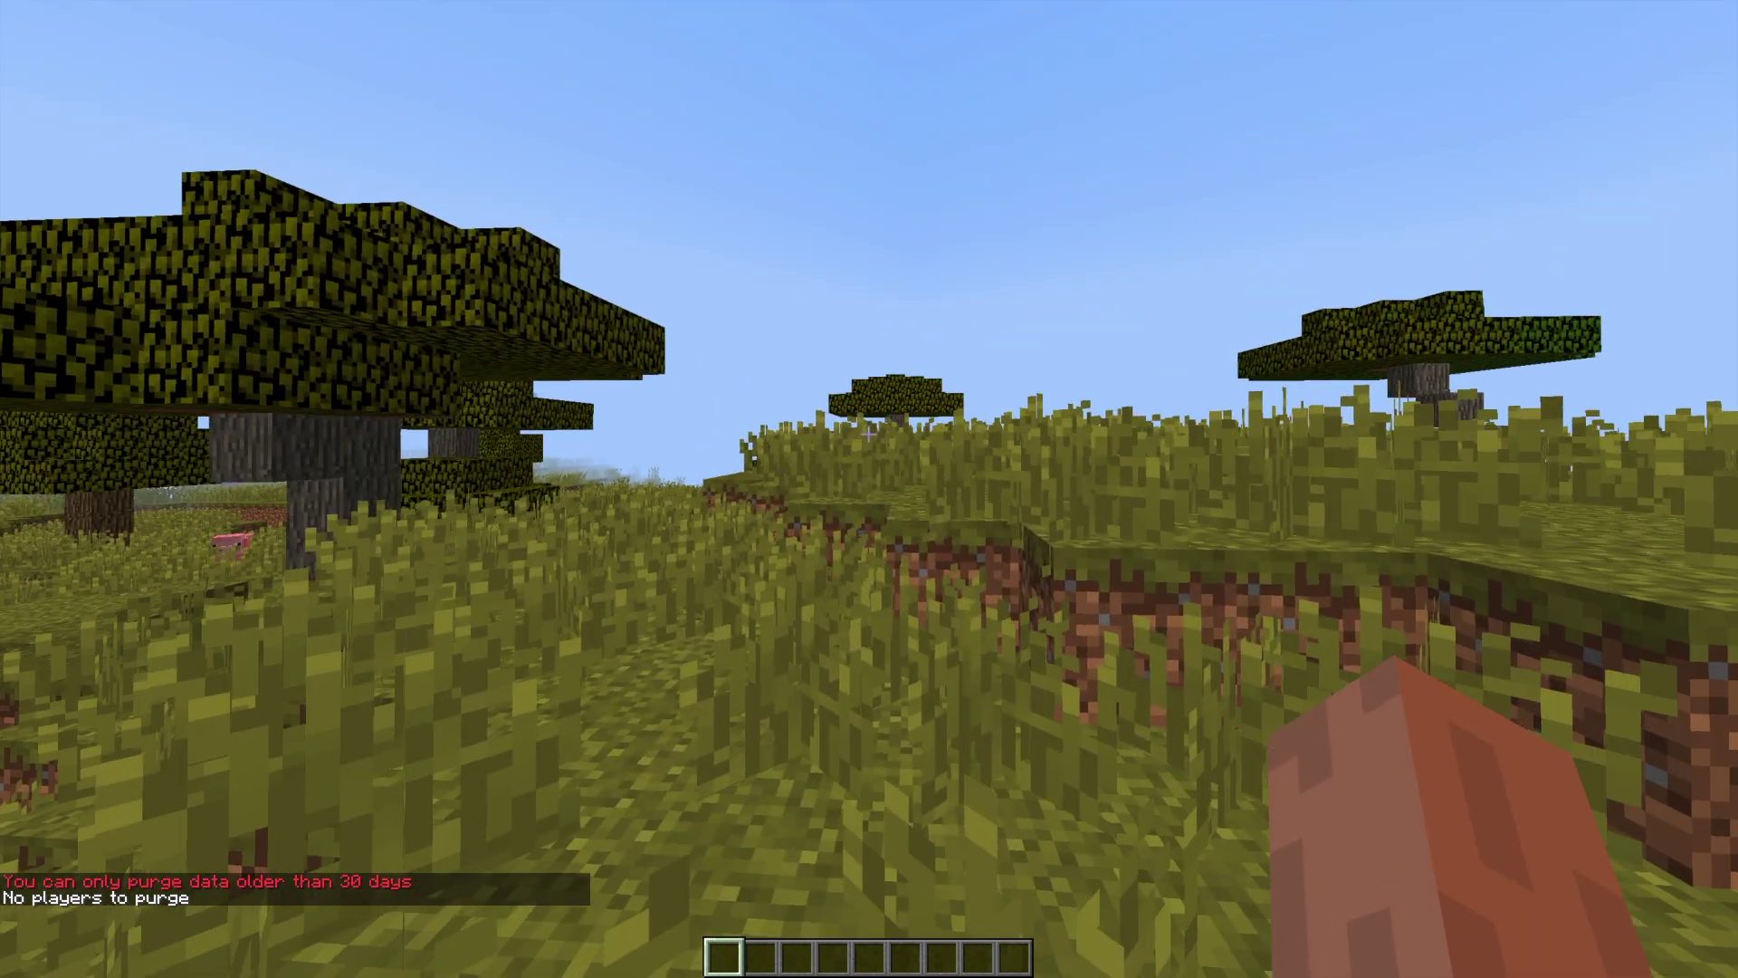
- Review the purge help and list recently logged-in players with /authme recent
key("t")
scroll(649, 600, "up", 10)
scroll(649, 600, "down", 10)
scroll(650, 600, "up", 6)
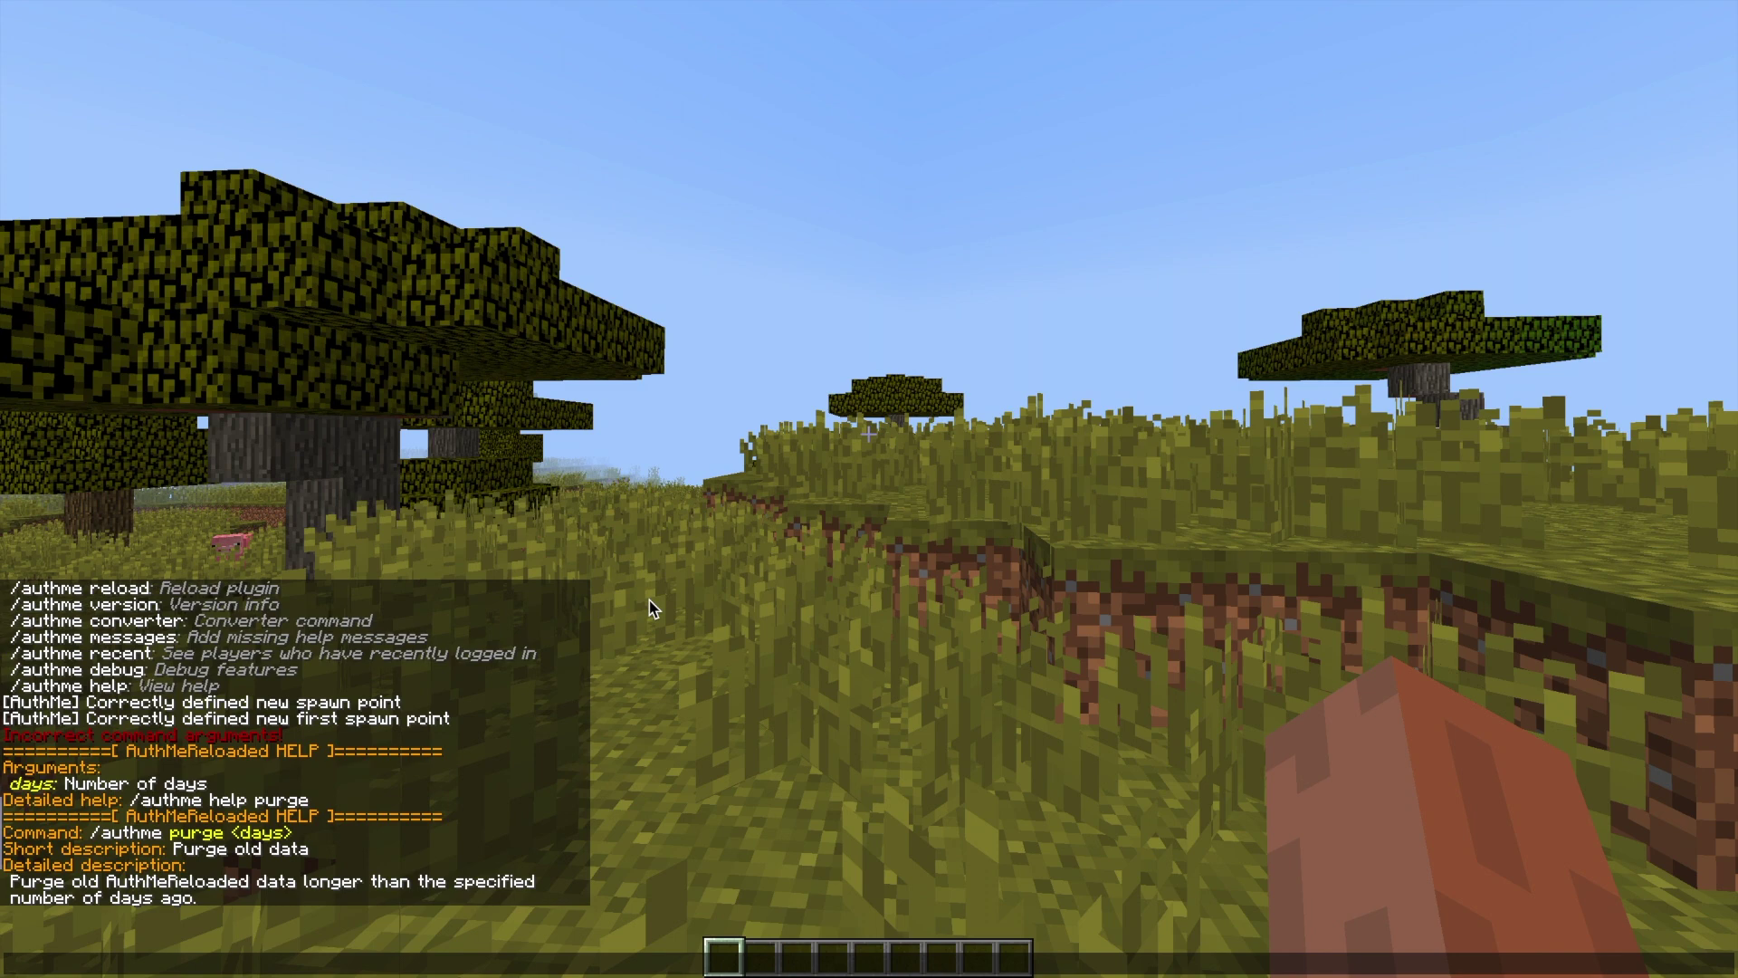
type("/authme recent")
key("Return")
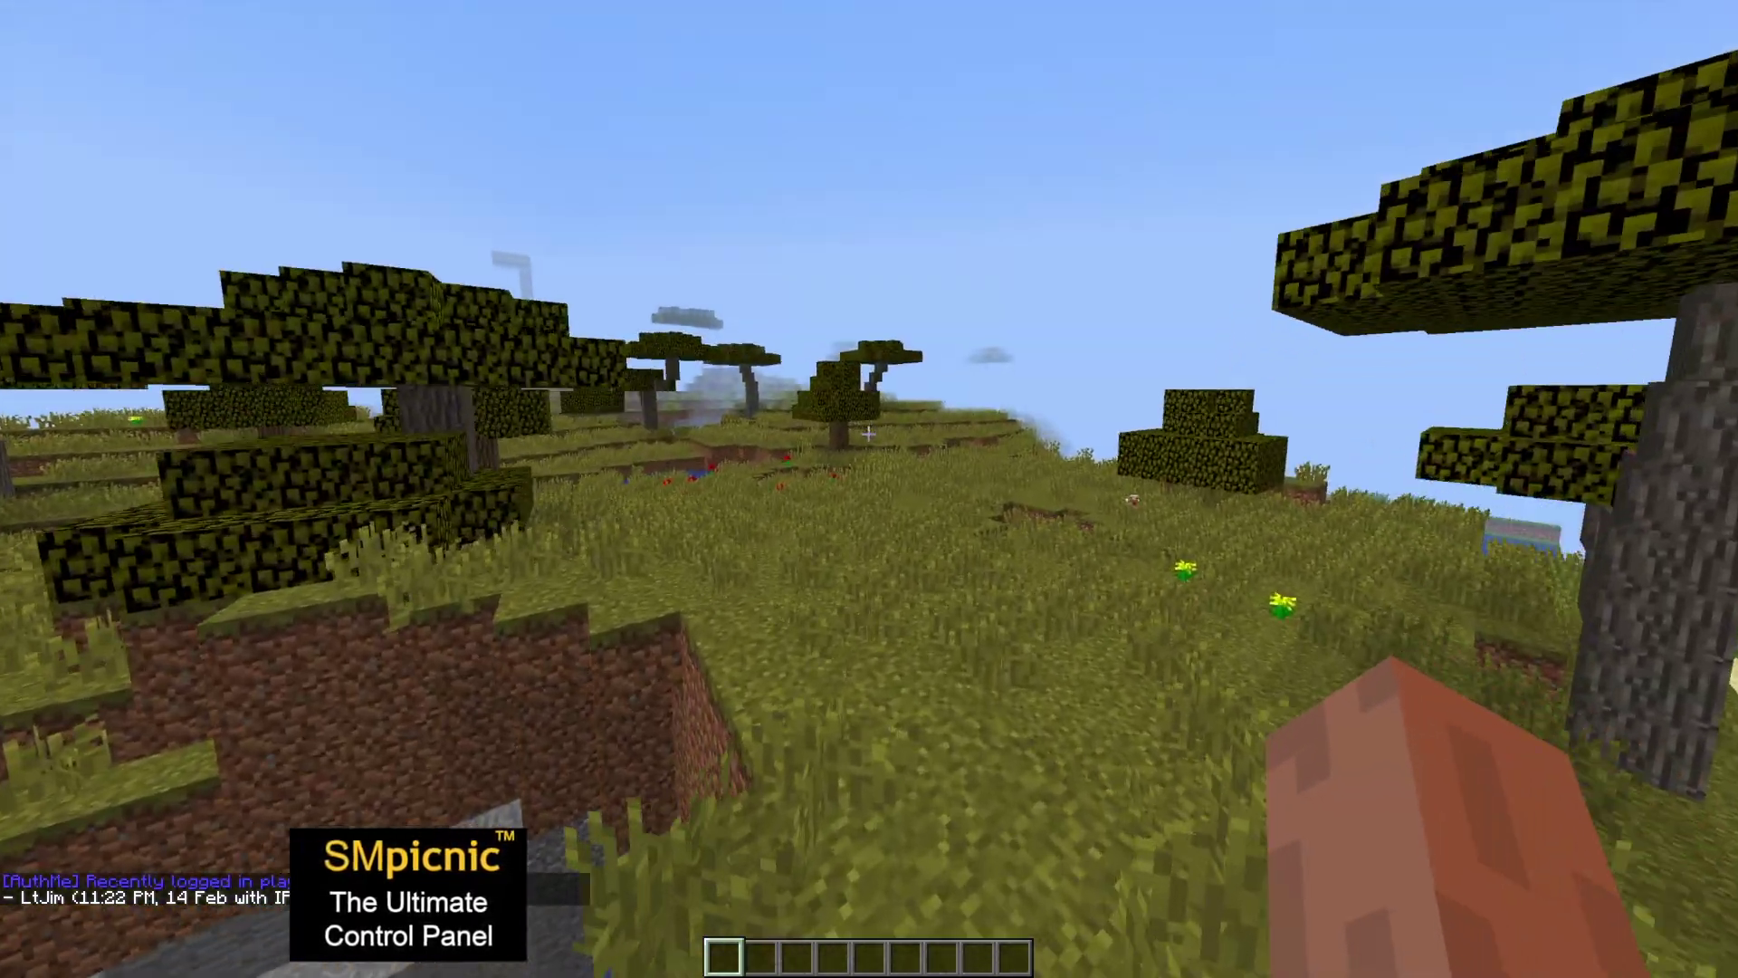
key("t")
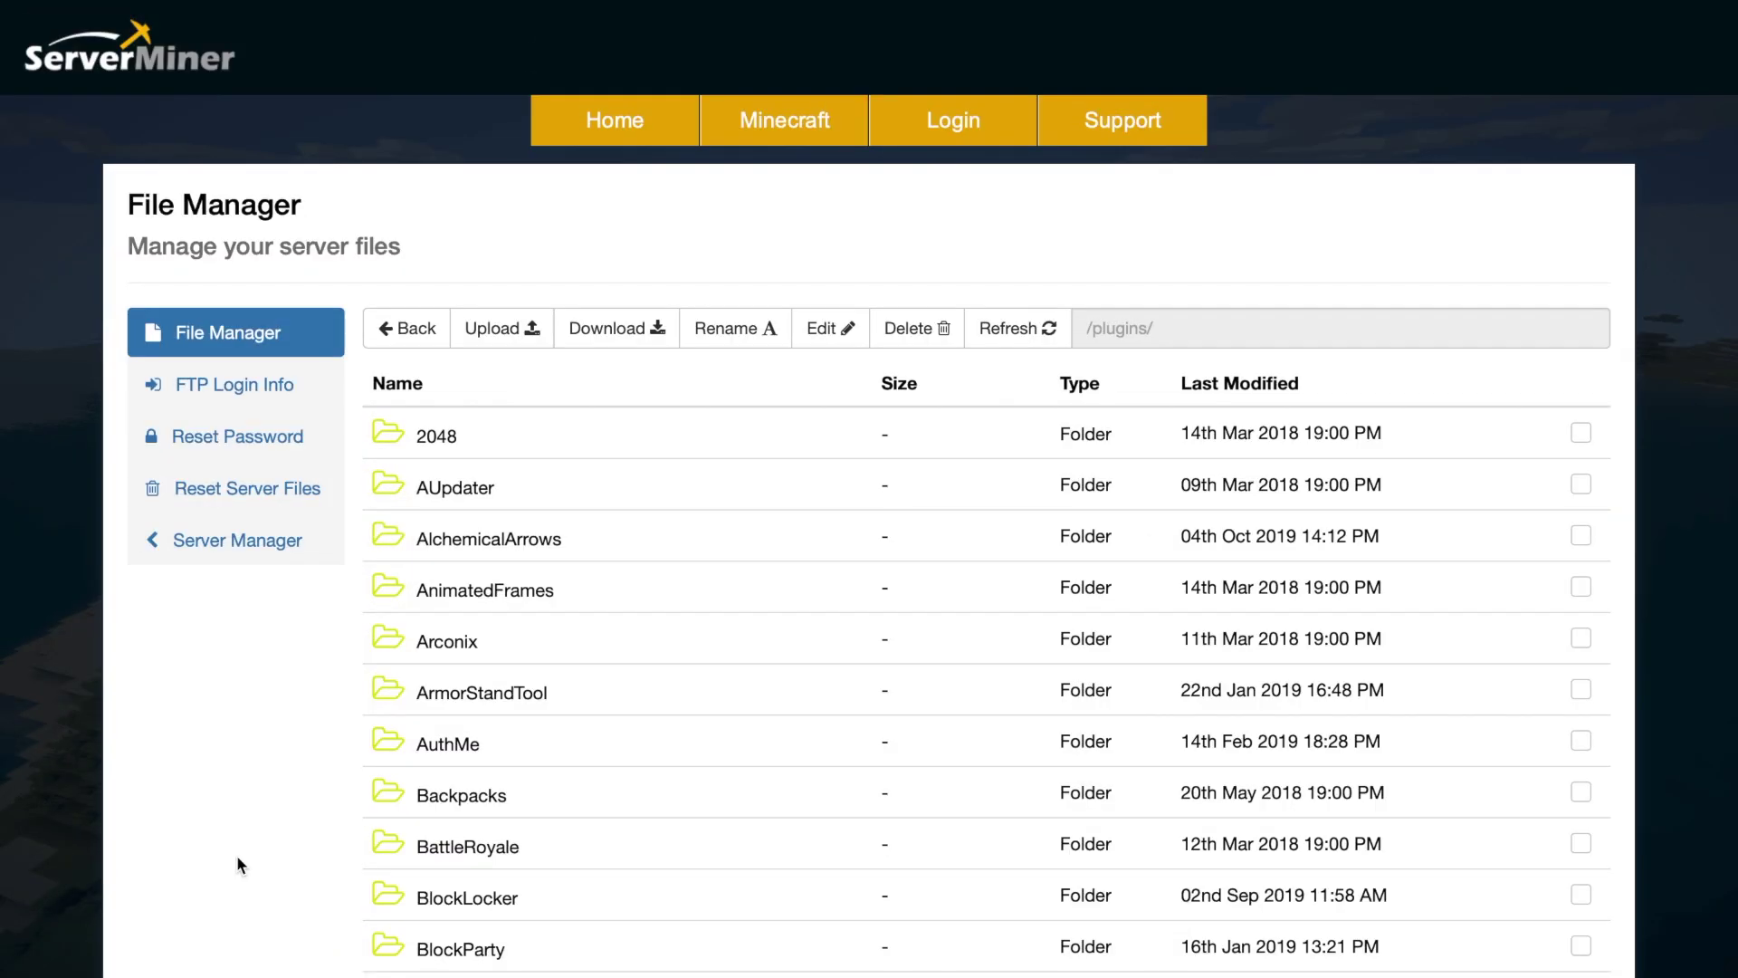
- Open the AuthMe plugin folder and read welcome.txt
left_click(531, 754)
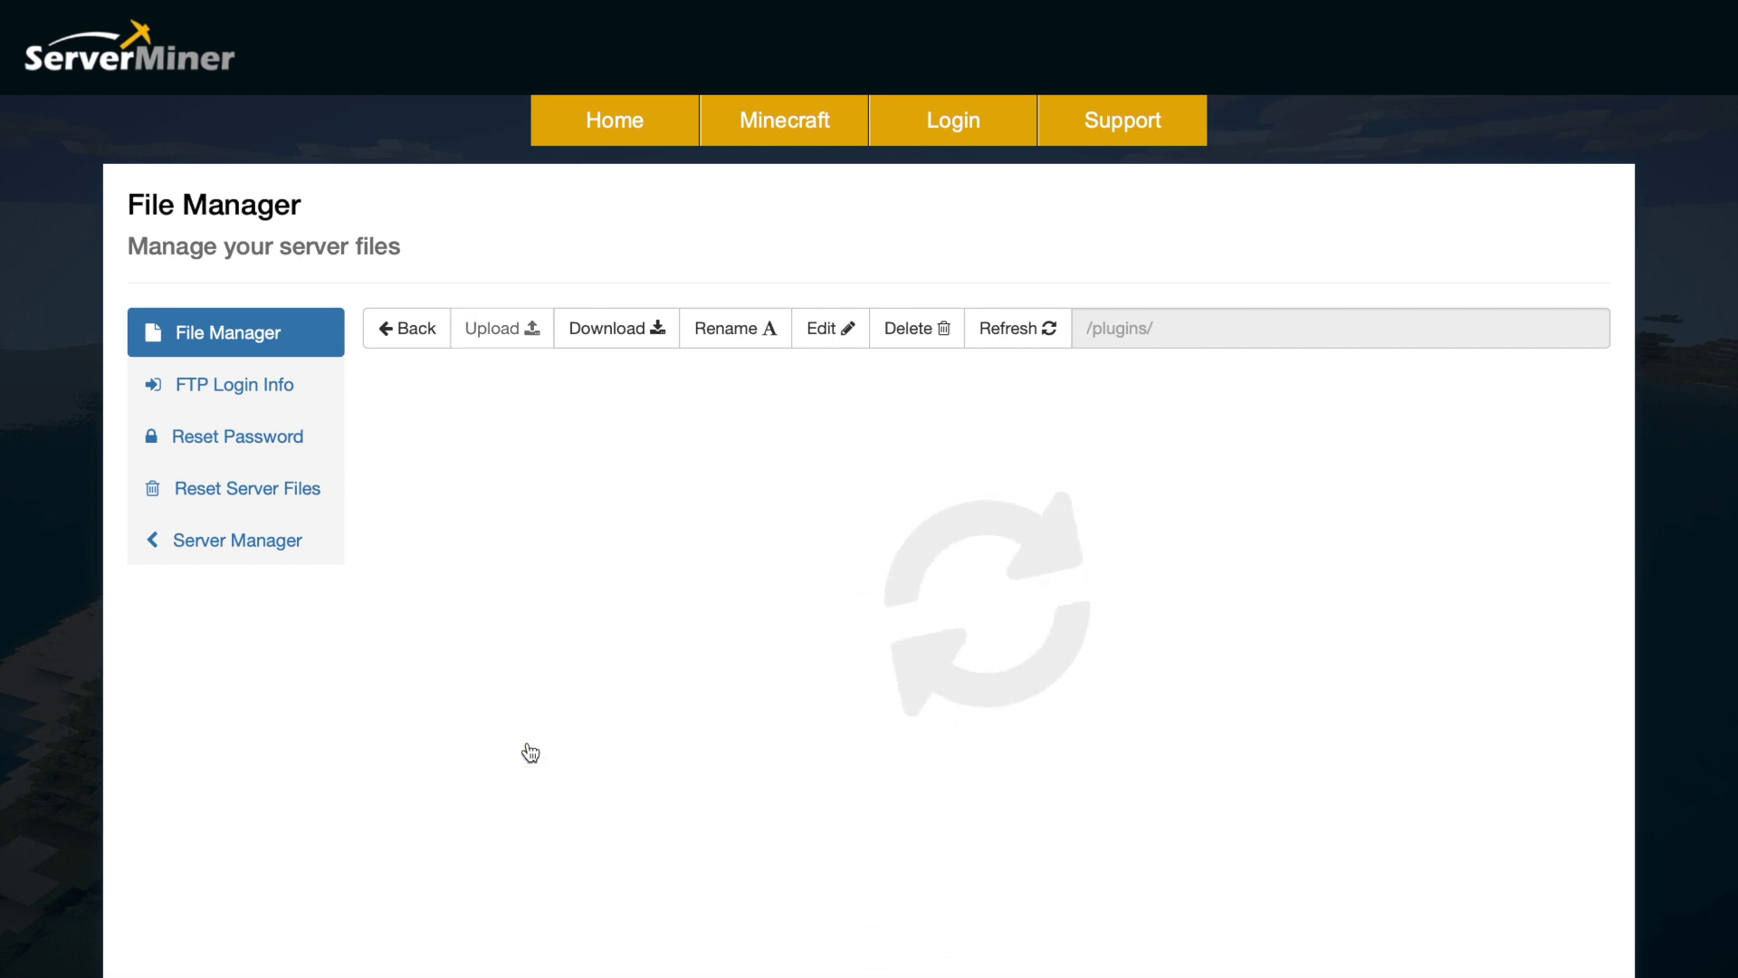
scroll(531, 753, "down", 2)
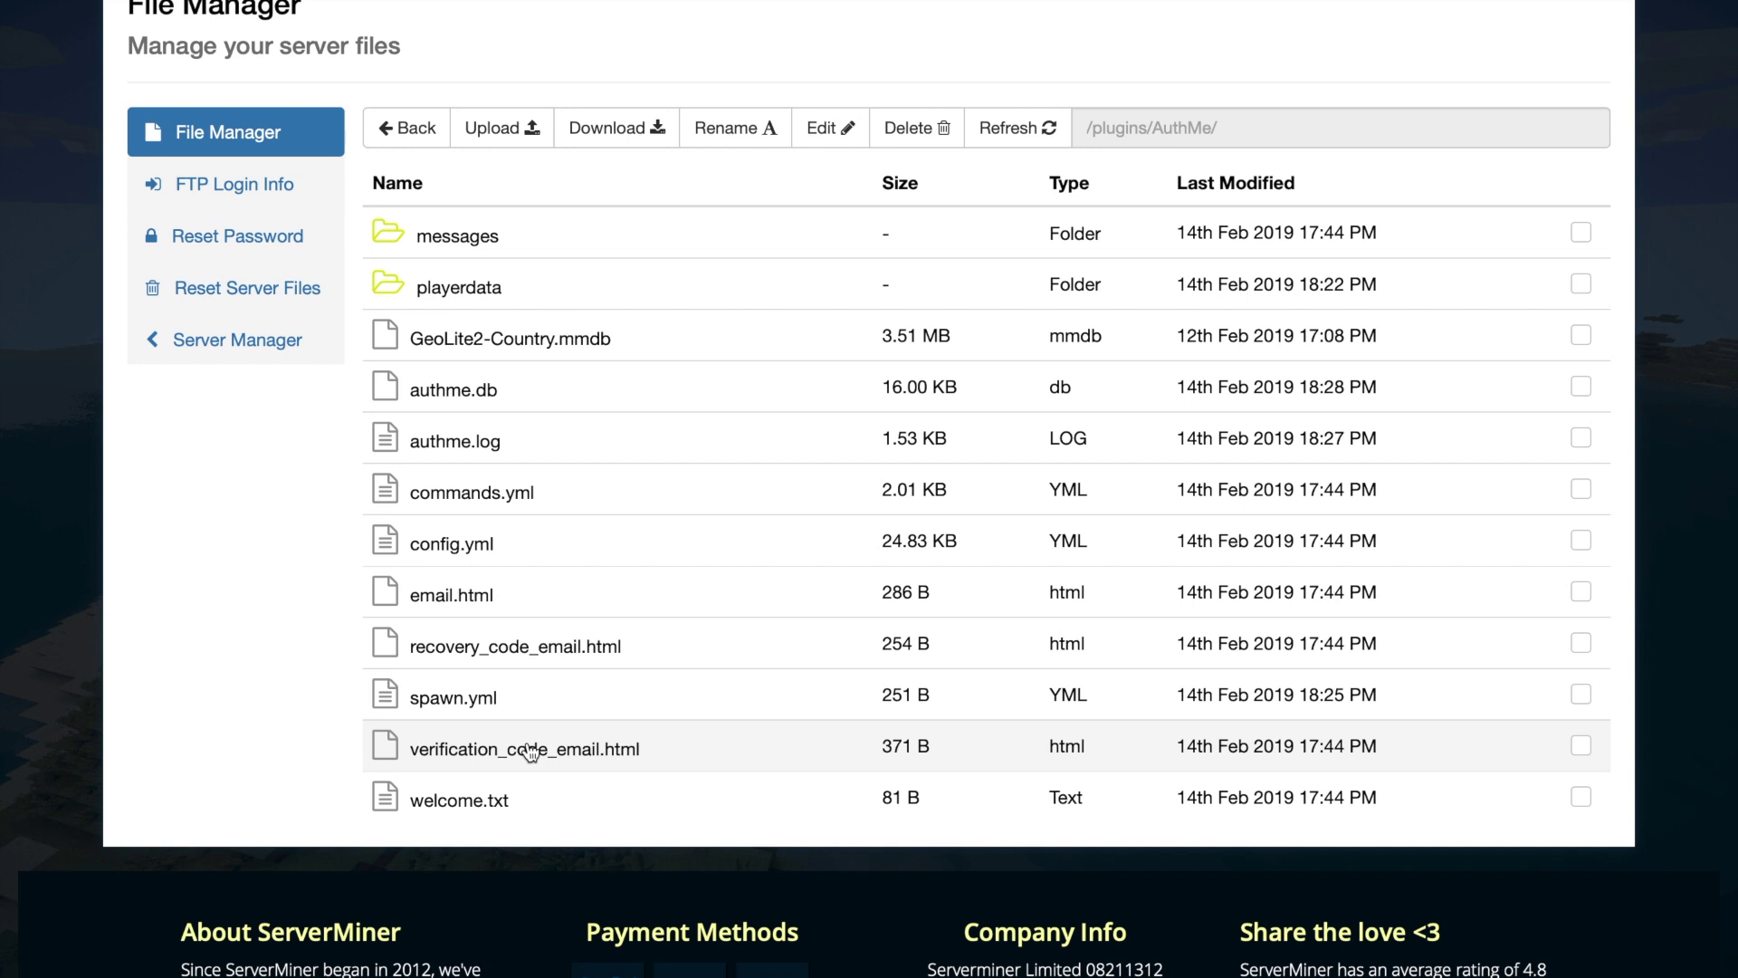
left_click(517, 814)
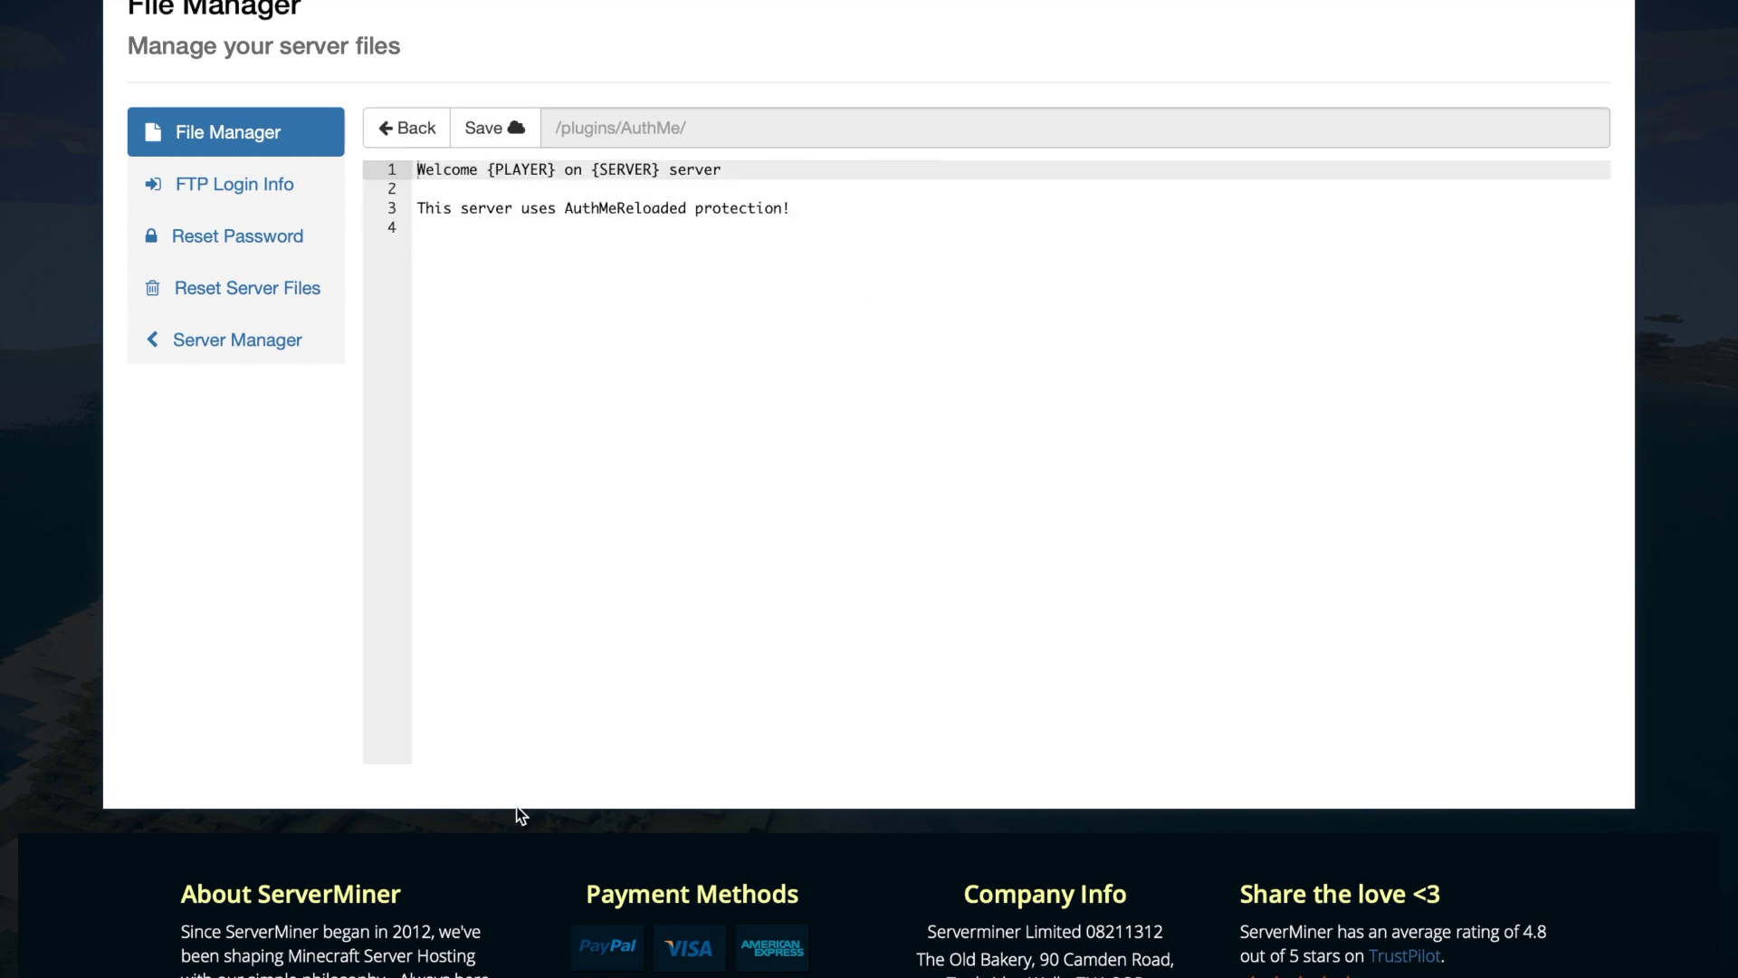
left_click_drag(835, 218, 261, 127)
left_click(632, 185)
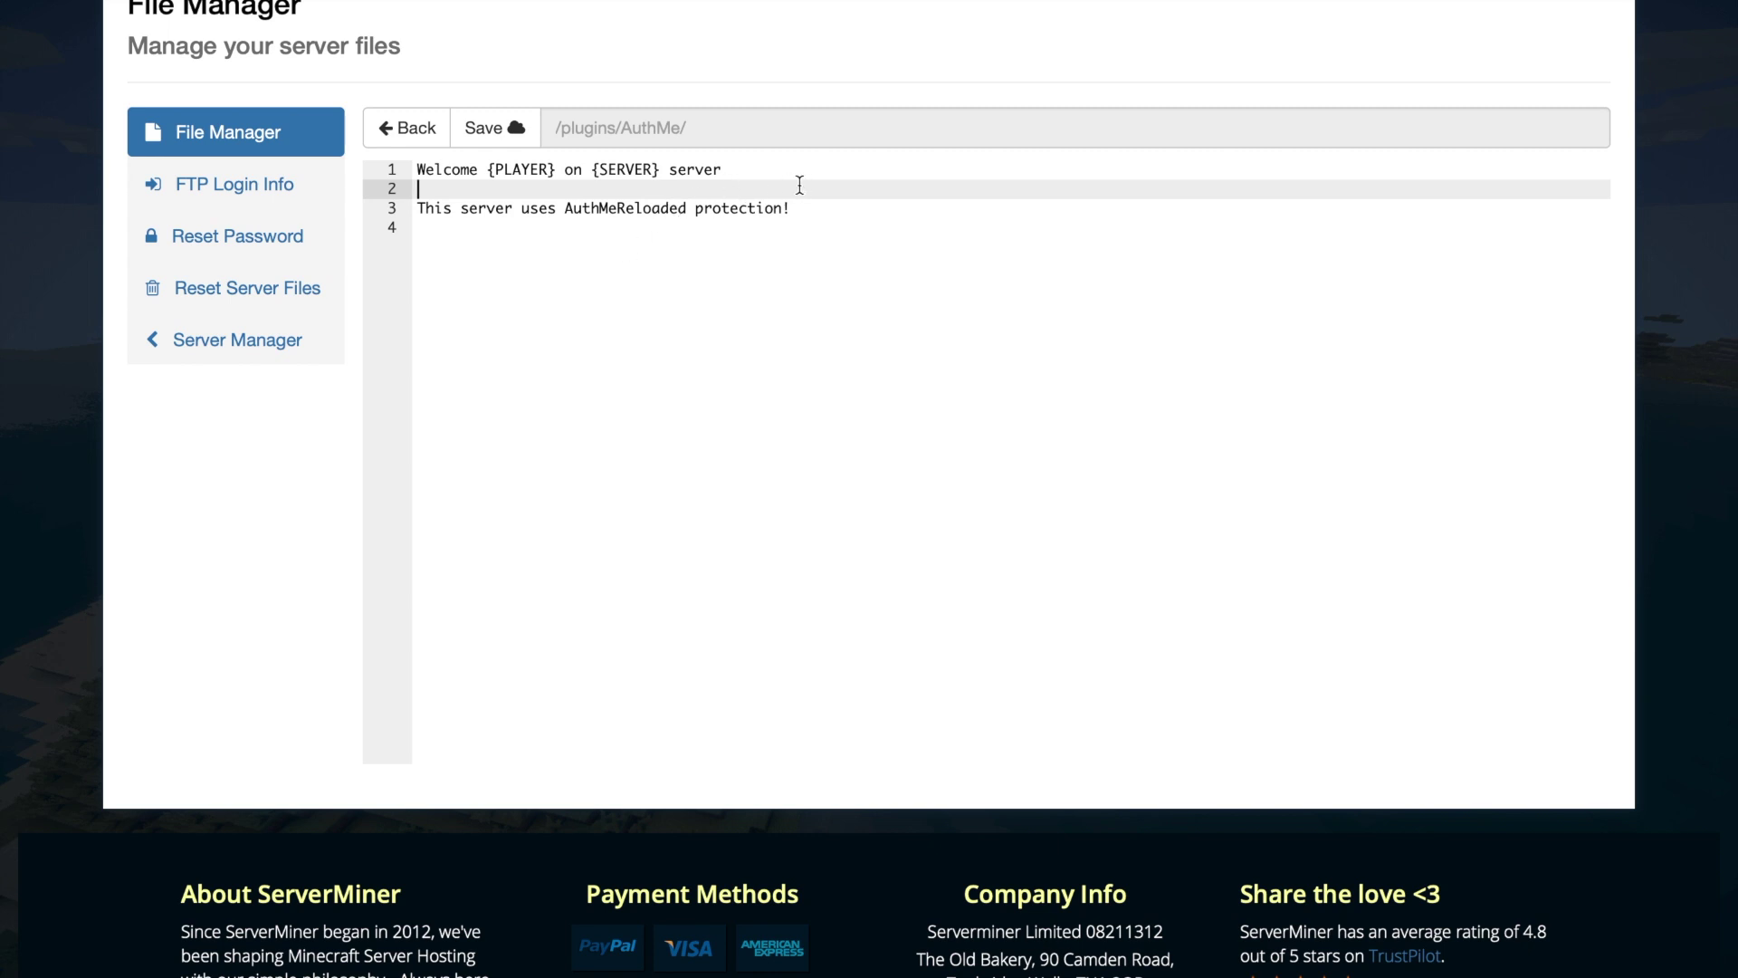
left_click_drag(796, 207, 338, 233)
left_click(405, 132)
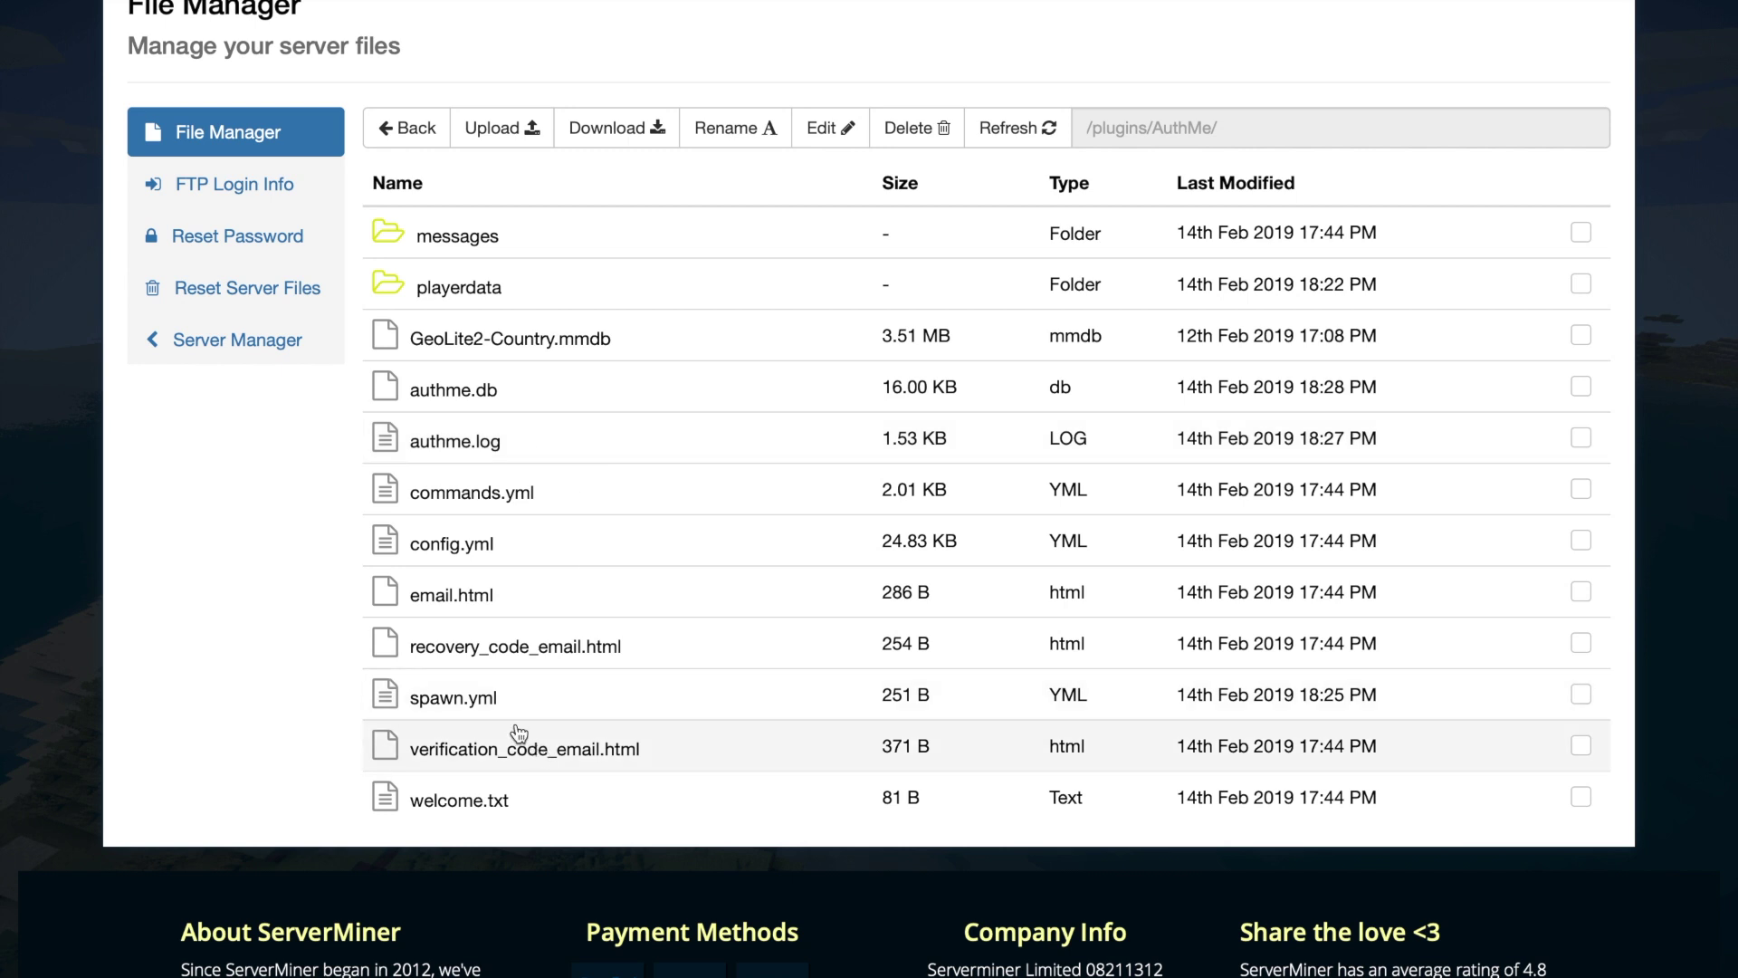
- View the spawn coordinates in spawn.yml
left_click(504, 705)
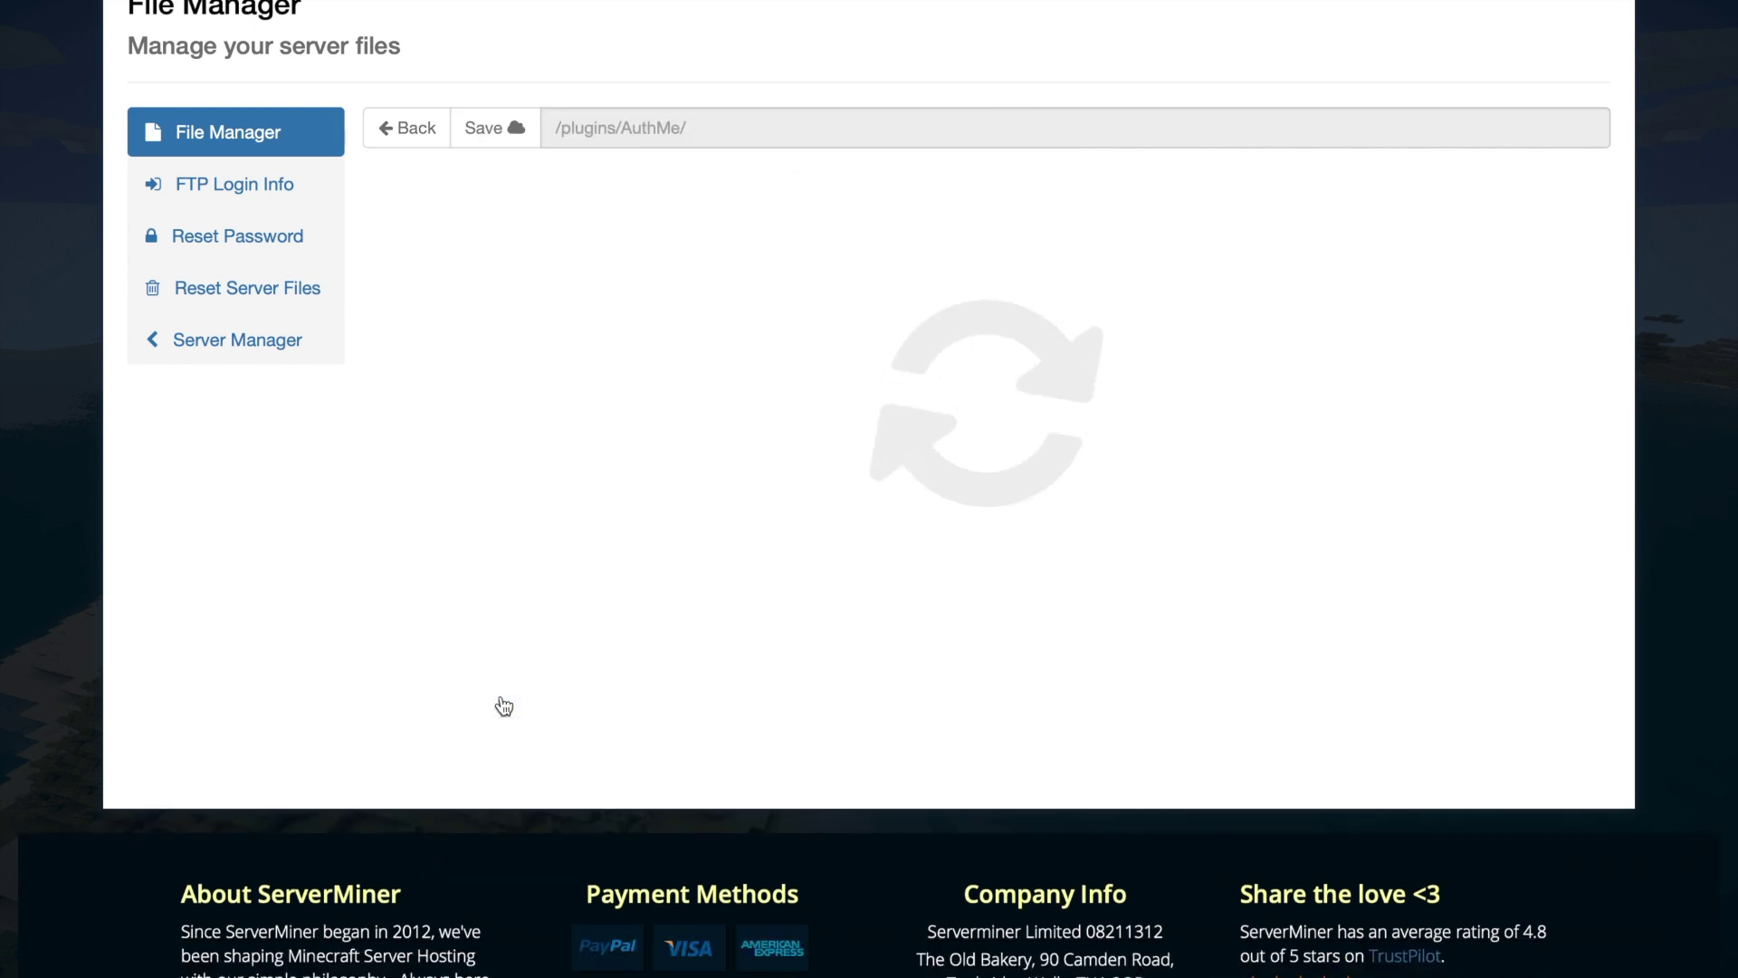
left_click_drag(548, 527, 429, 172)
left_click(513, 365)
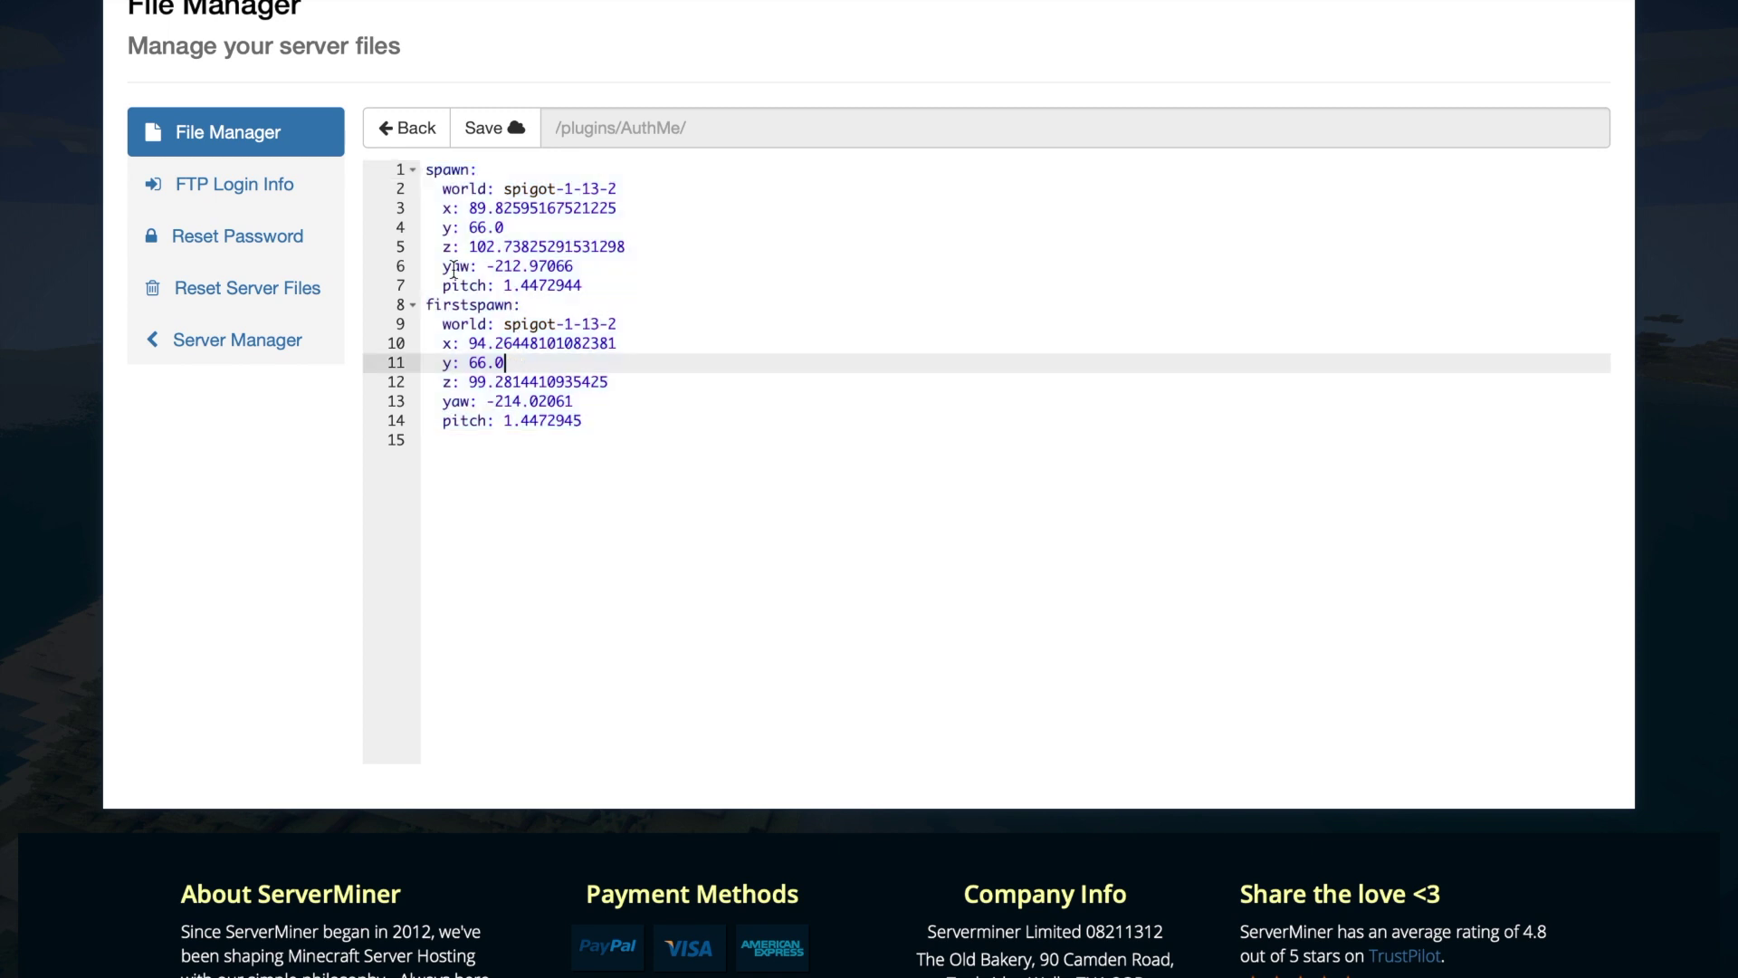
left_click(409, 128)
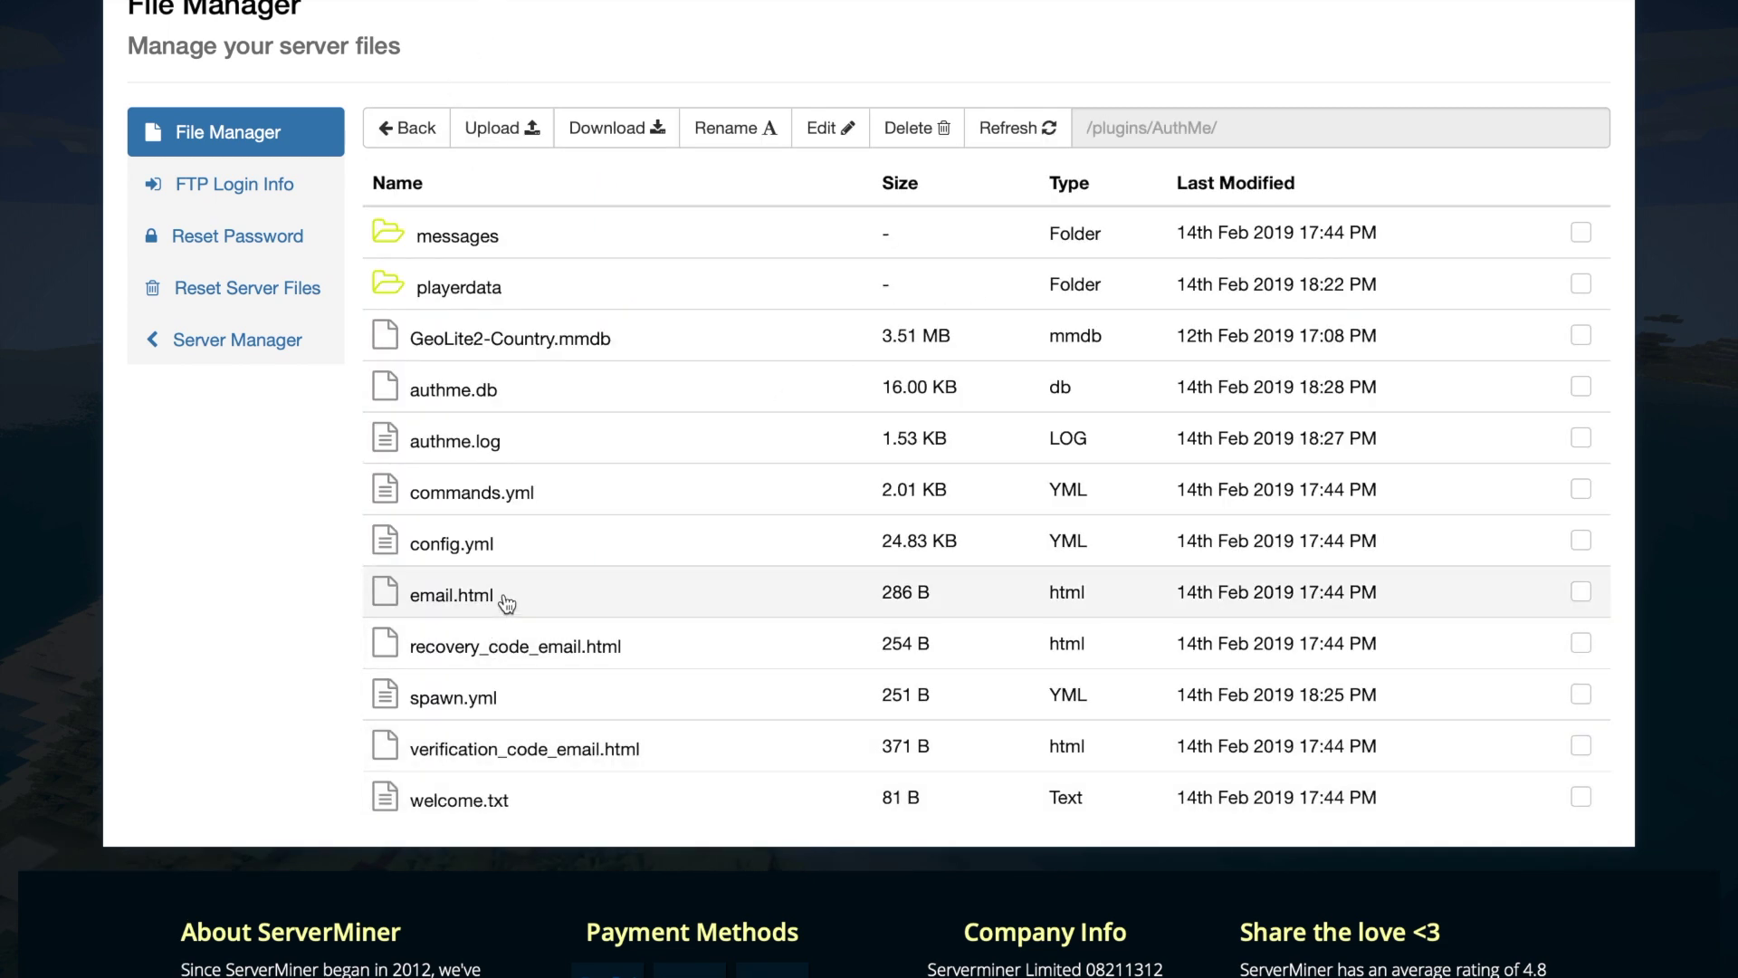
- Inspect the email.html template
left_click(506, 602)
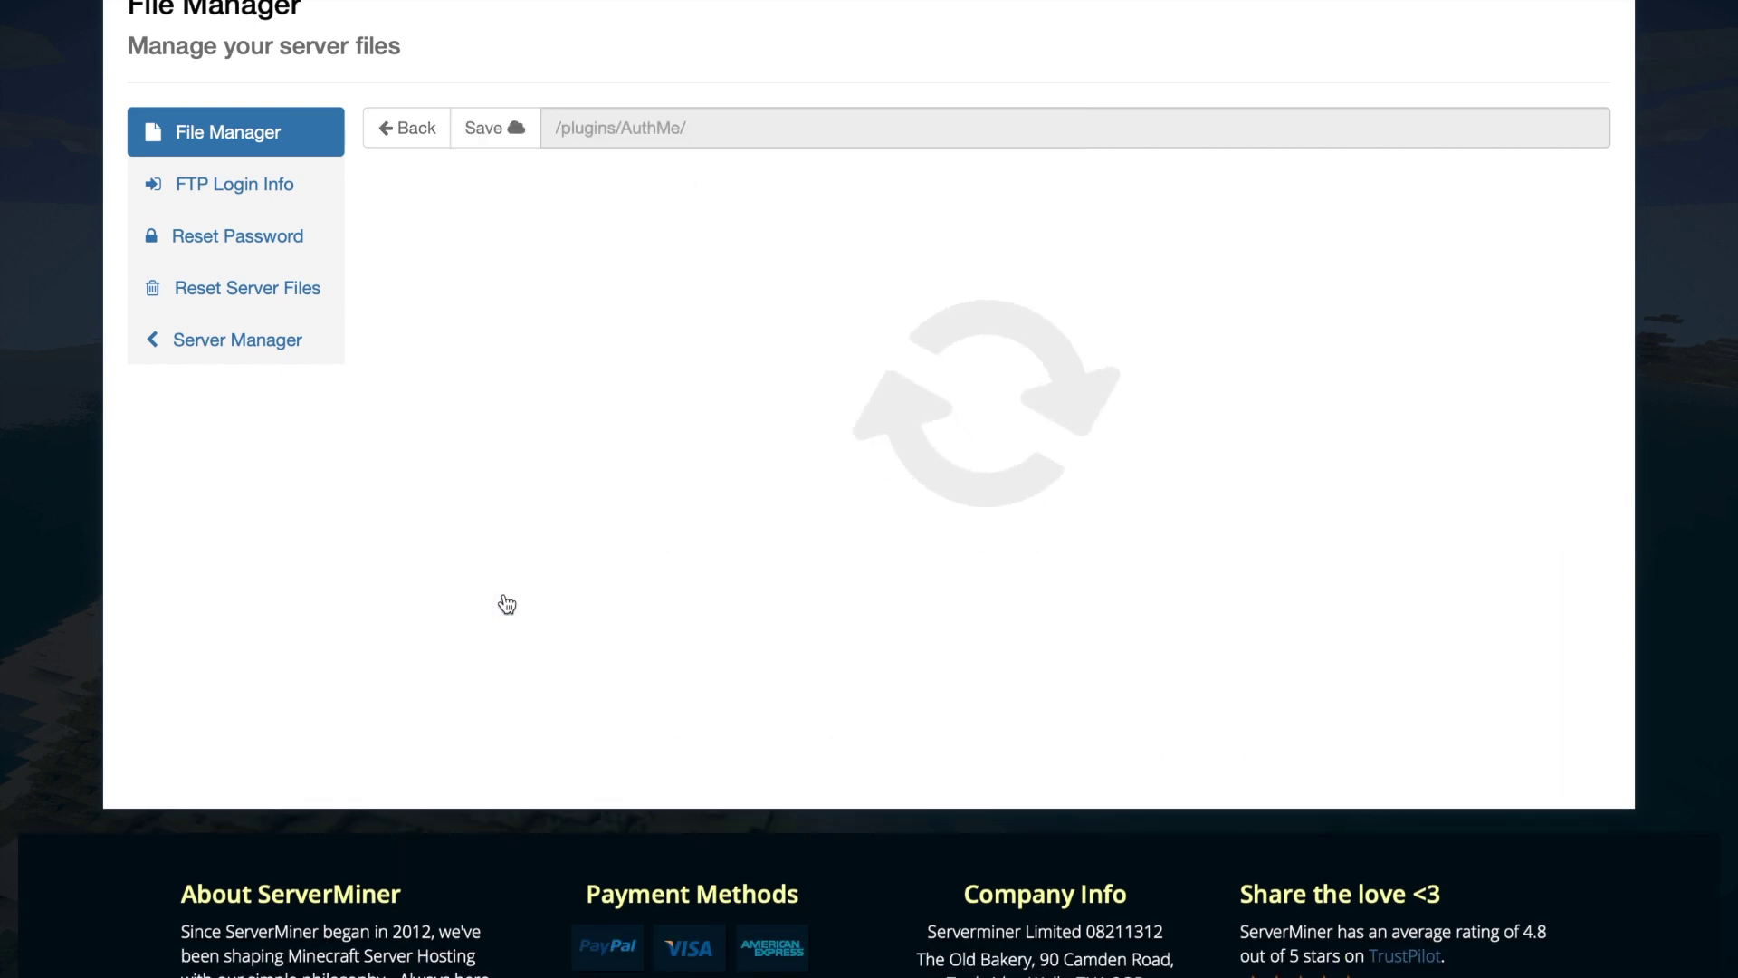
left_click_drag(574, 578, 466, 362)
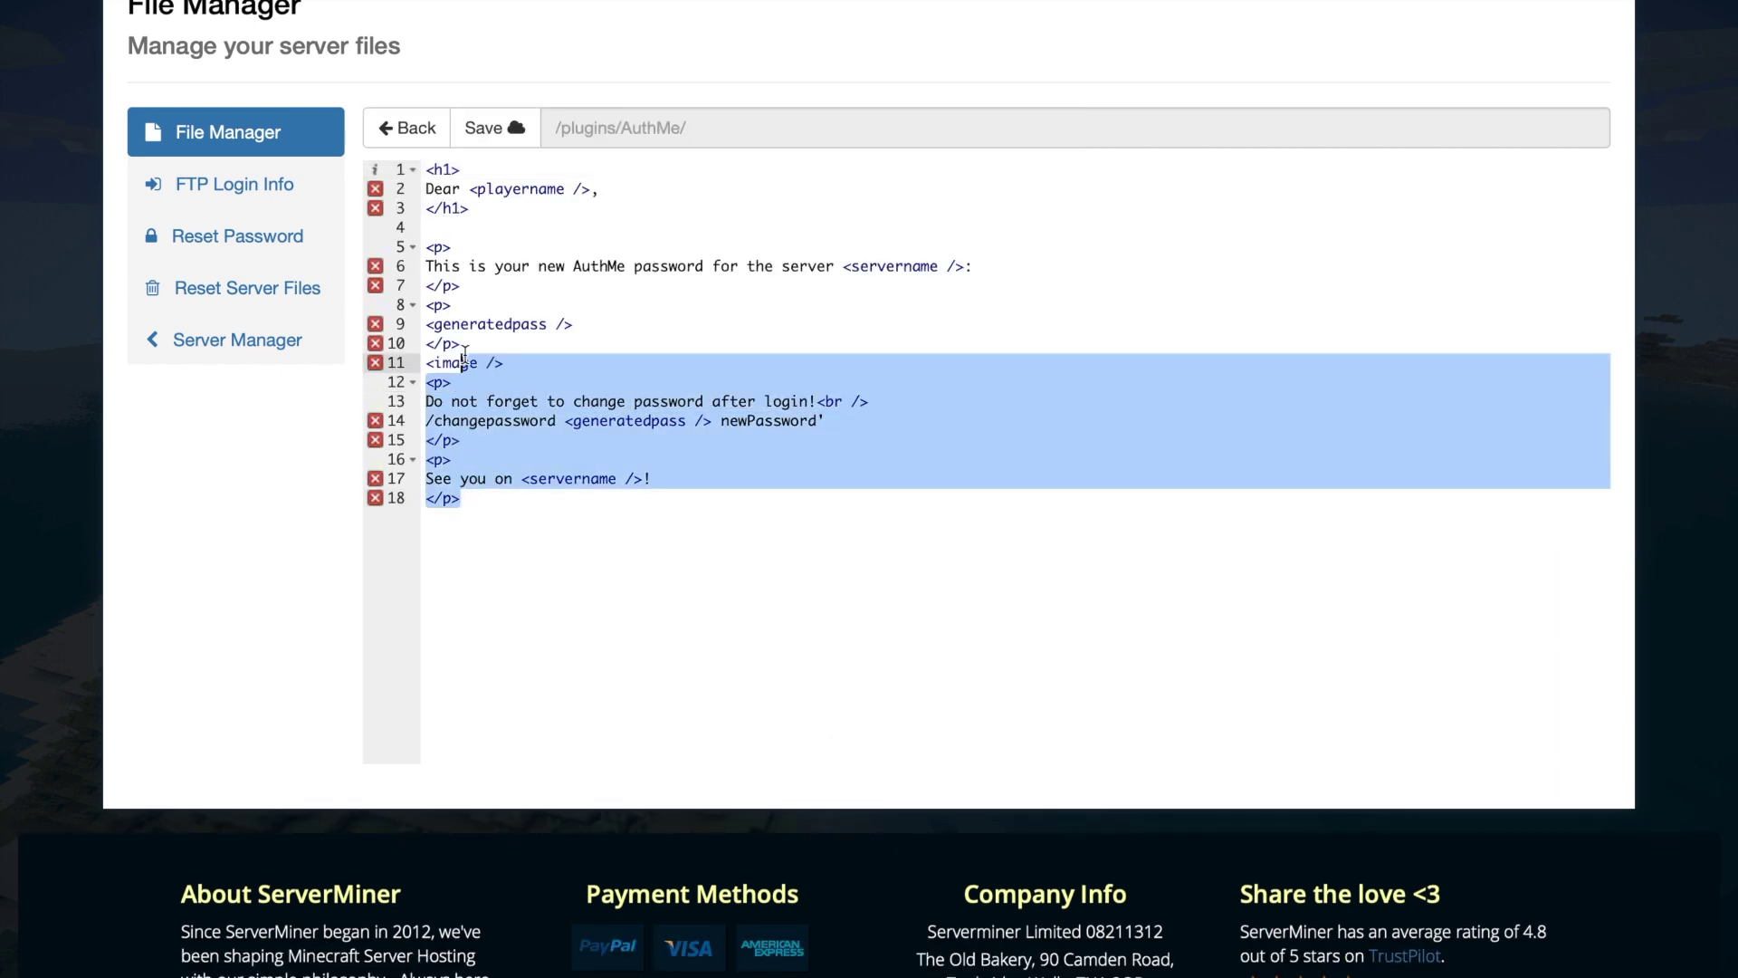
left_click(573, 310)
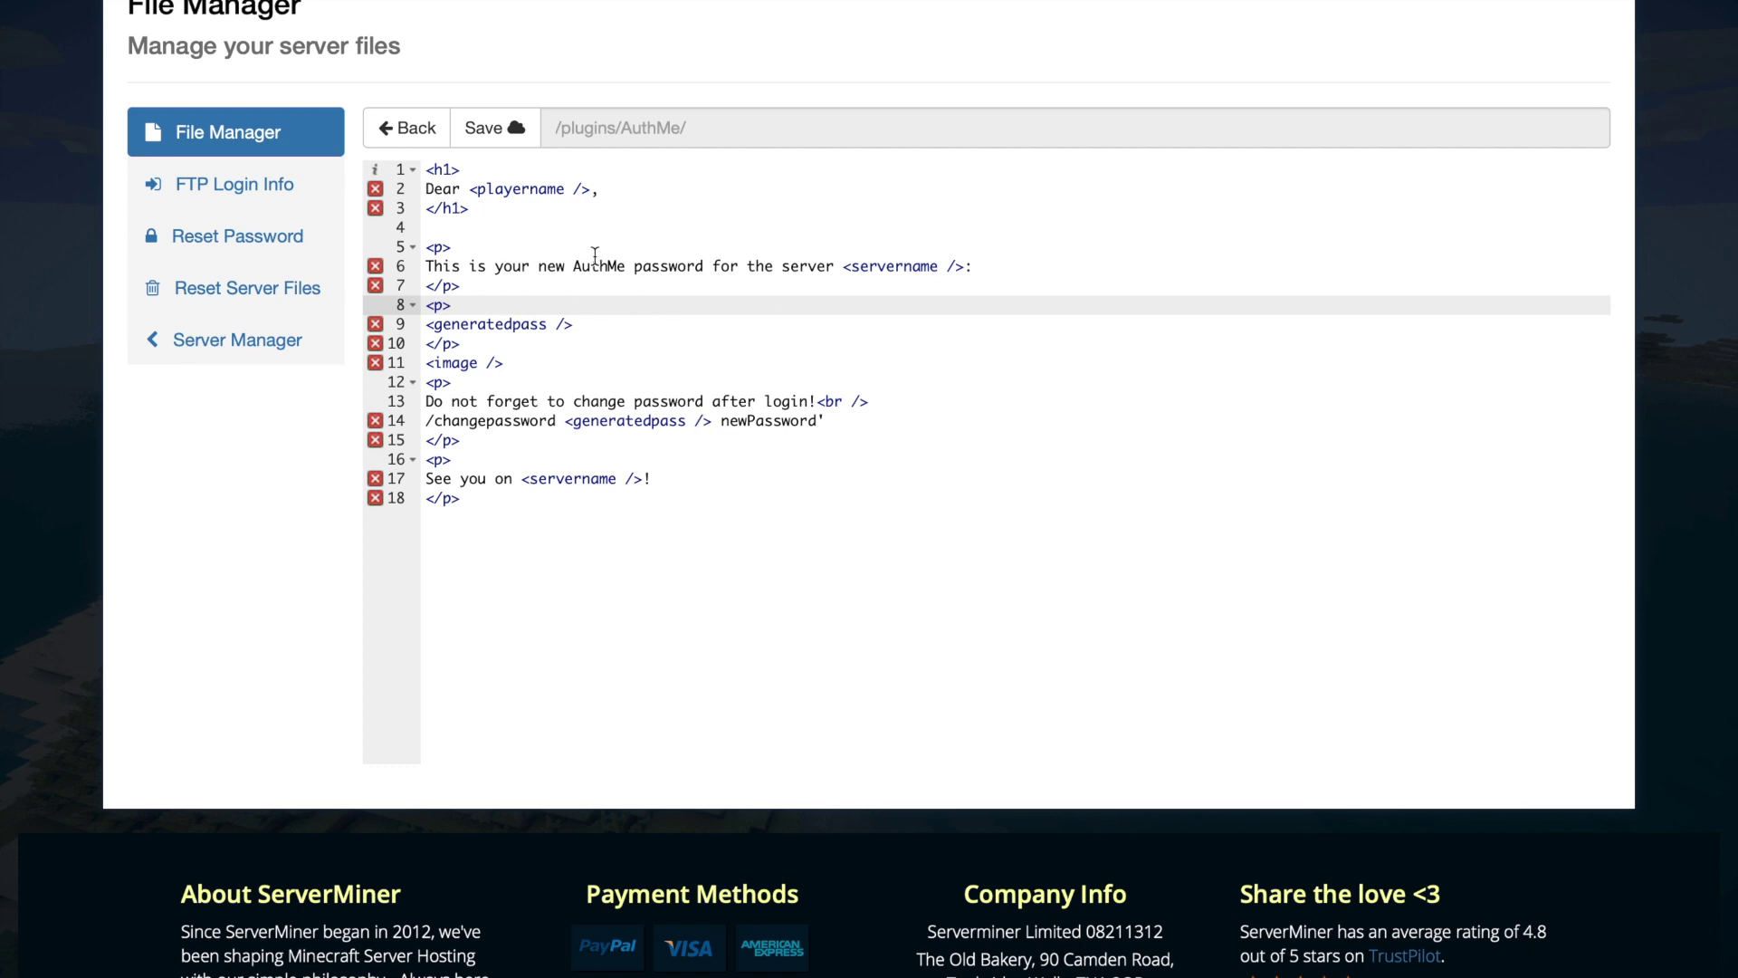
left_click(396, 129)
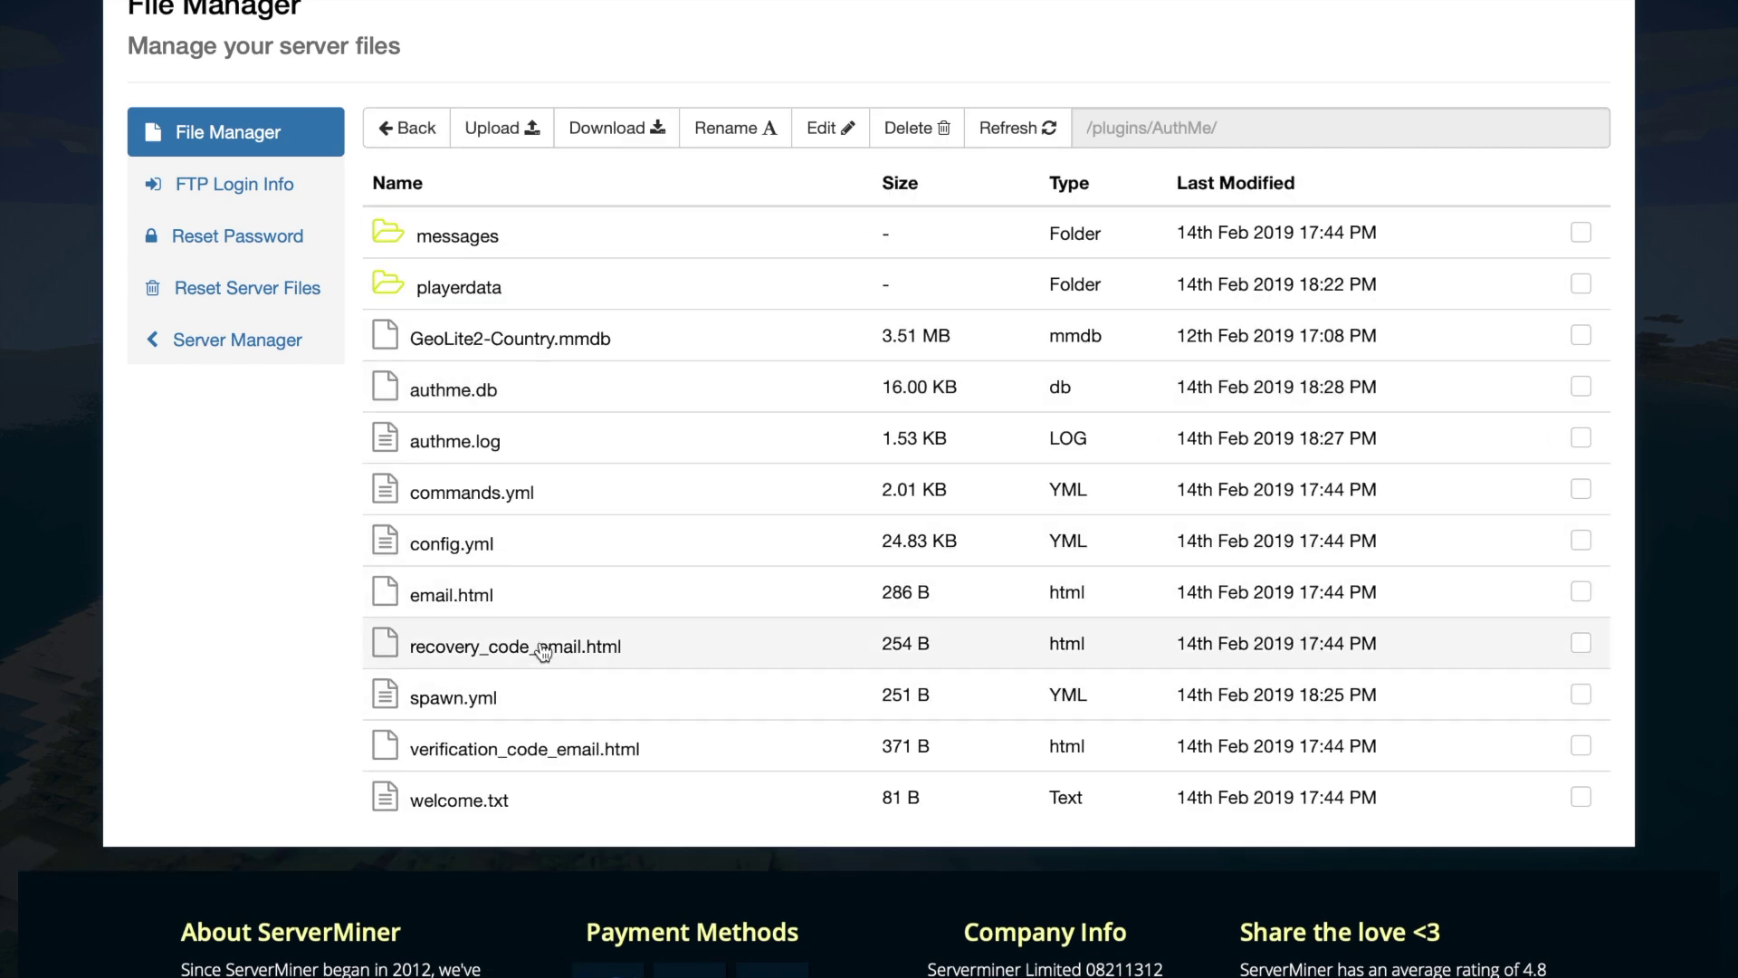
- Open commands.yml and copy the commented broadcast example lines
double_click(512, 496)
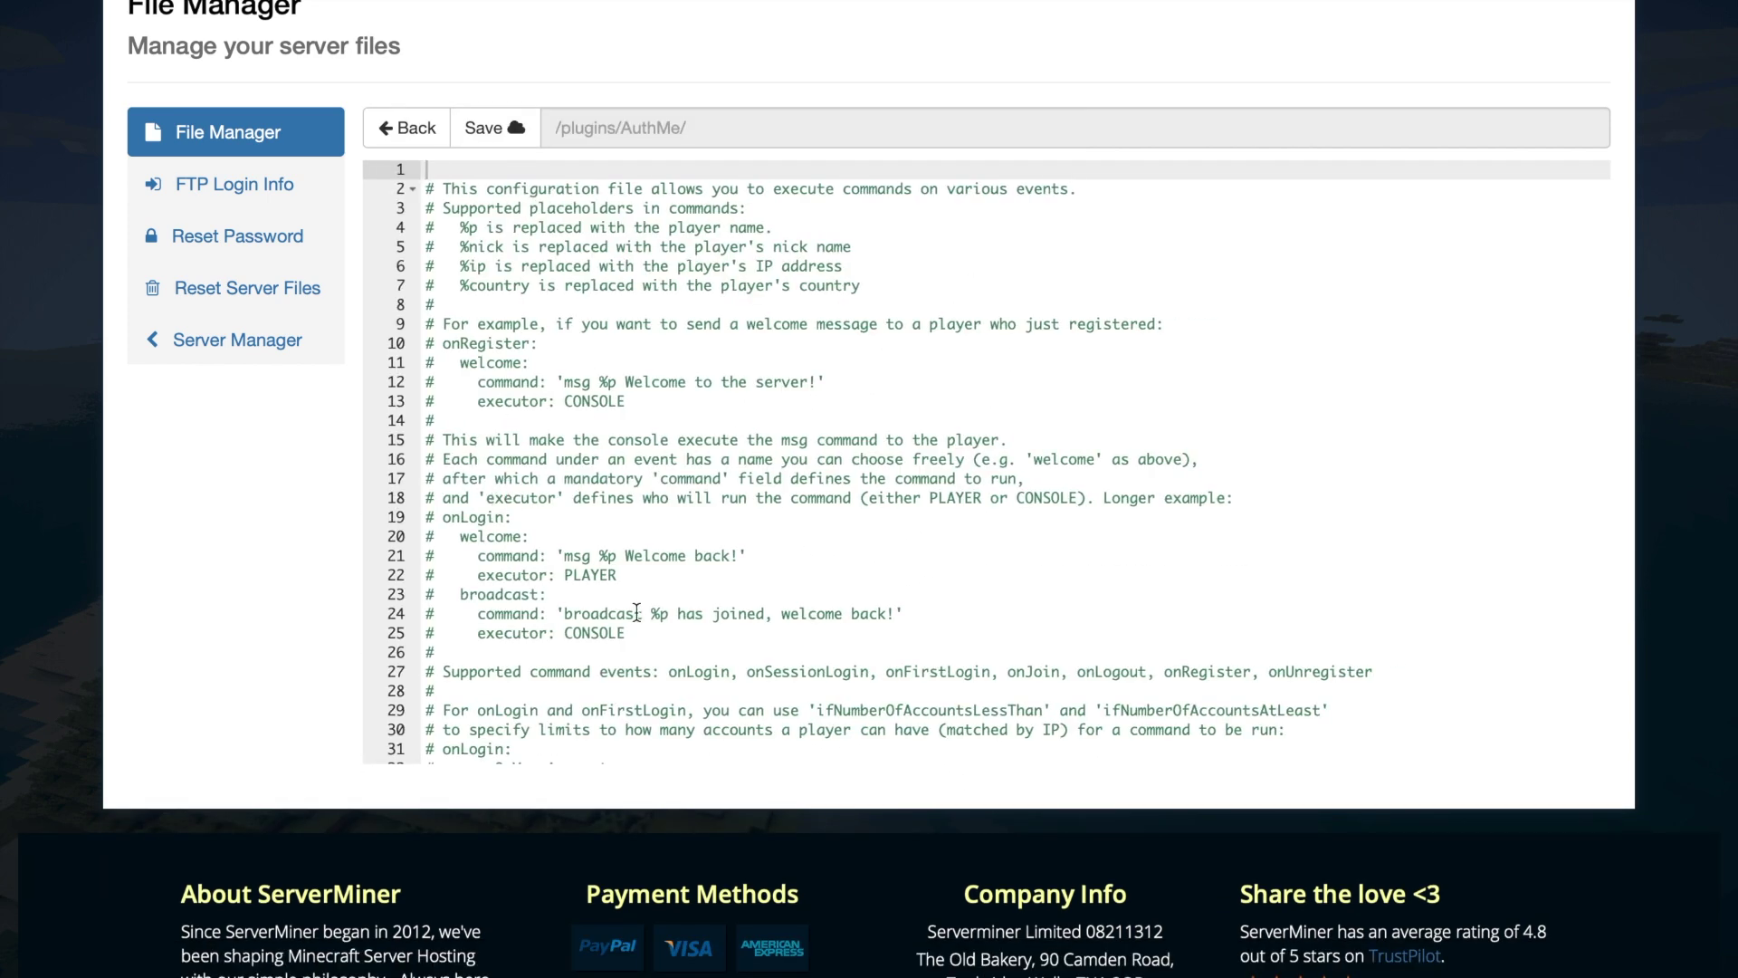
scroll(647, 614, "down", 3)
scroll(707, 656, "up", 3)
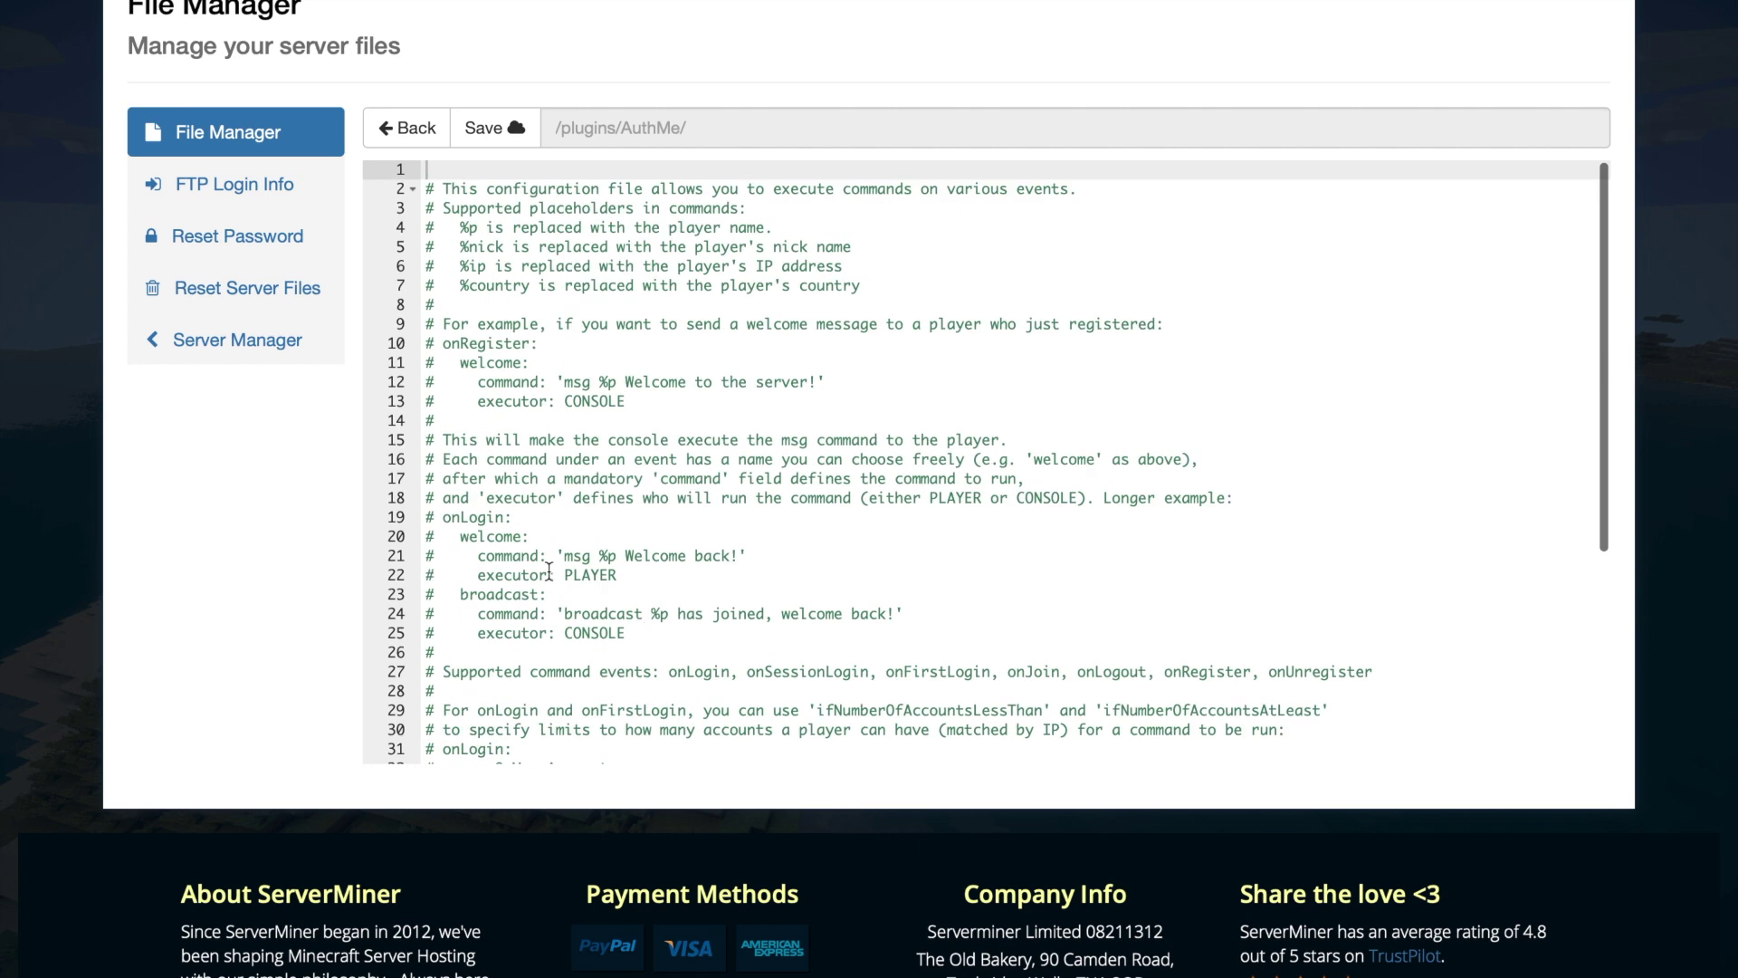
scroll(584, 628, "down", 3)
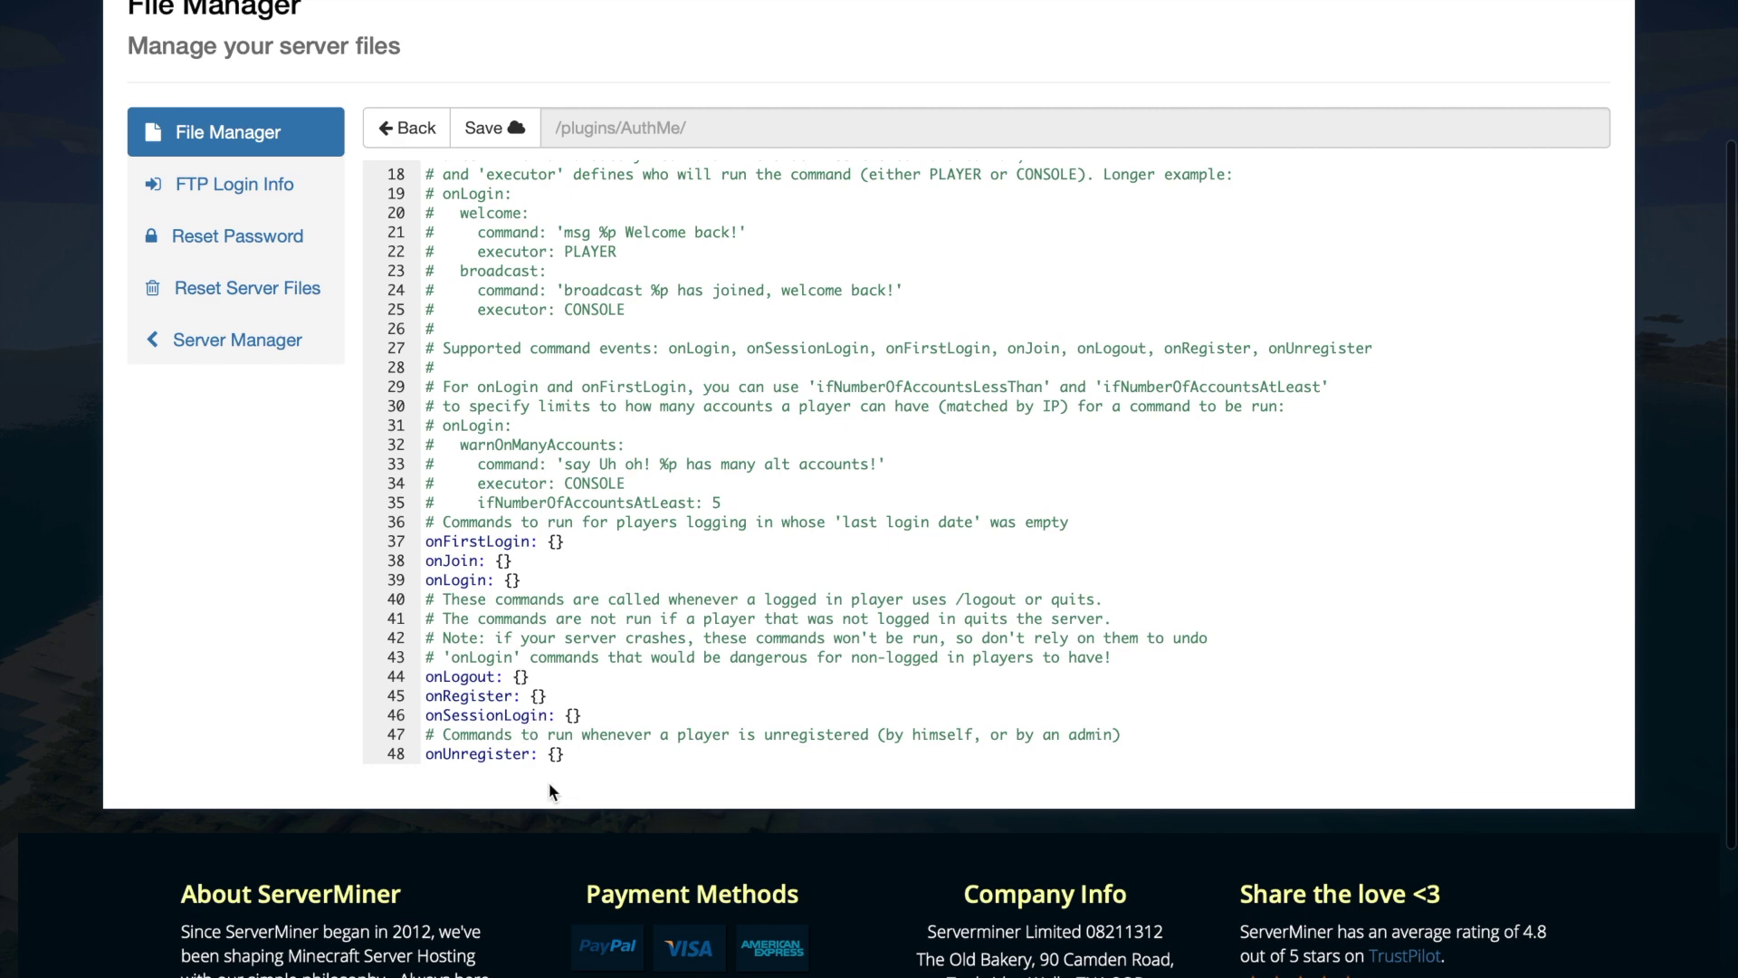
scroll(536, 387, "up", 3)
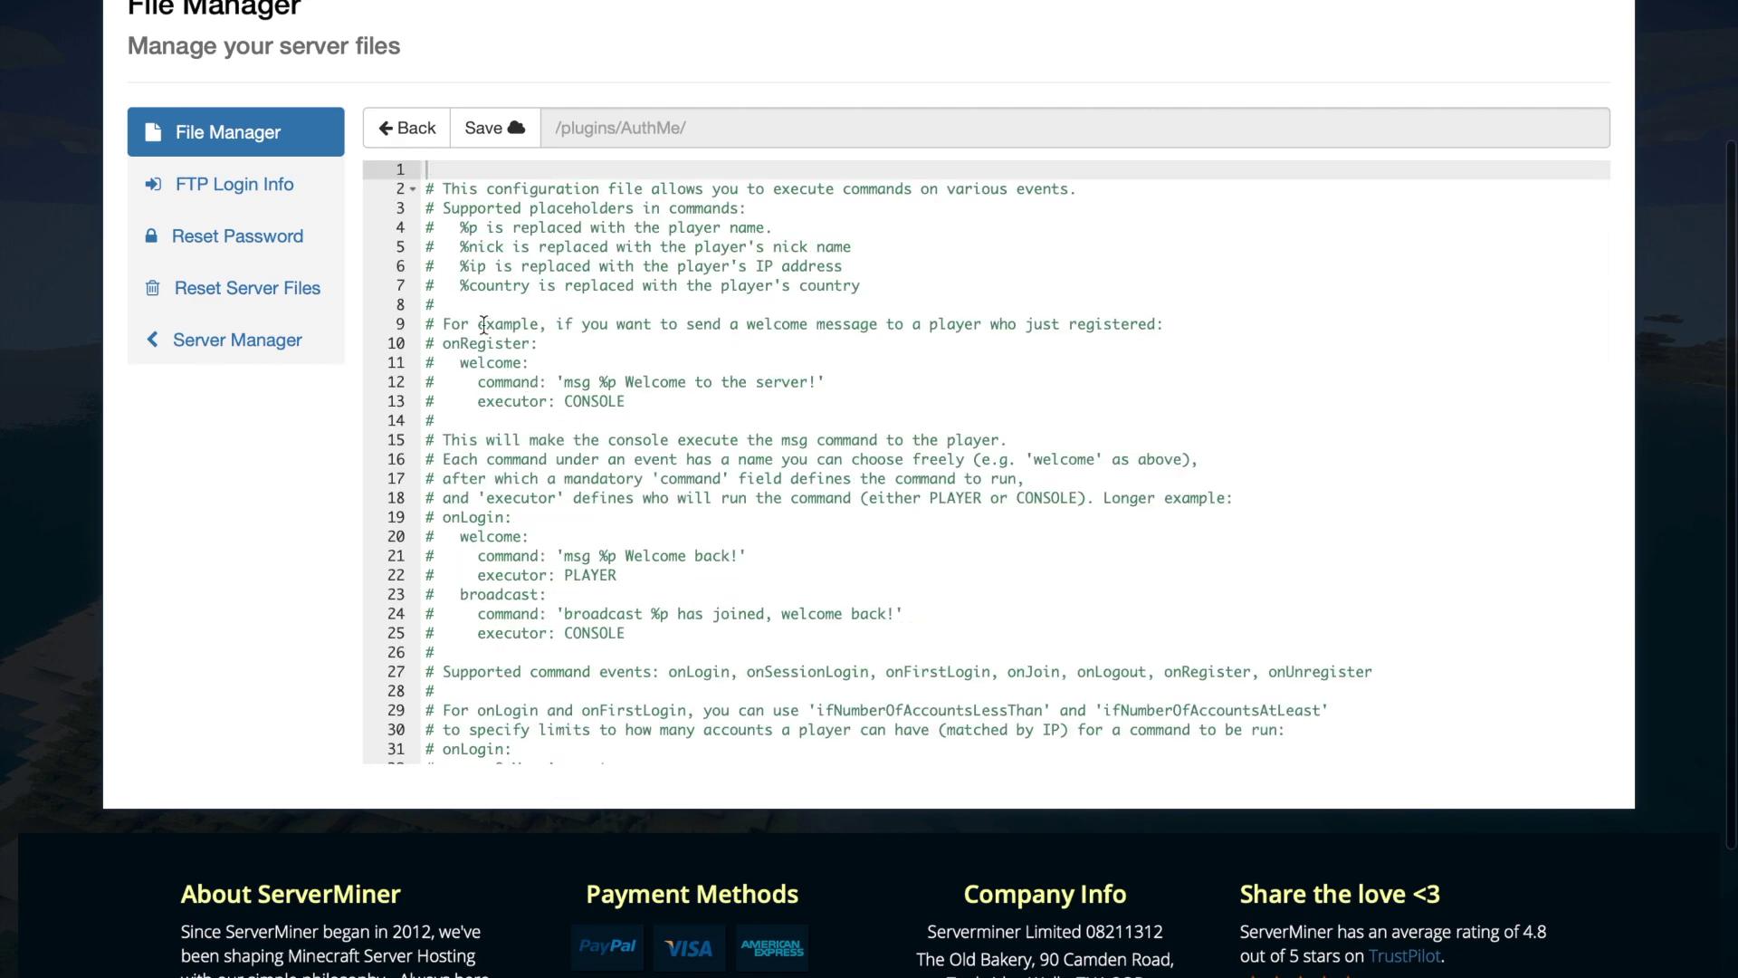
scroll(593, 591, "down", 2)
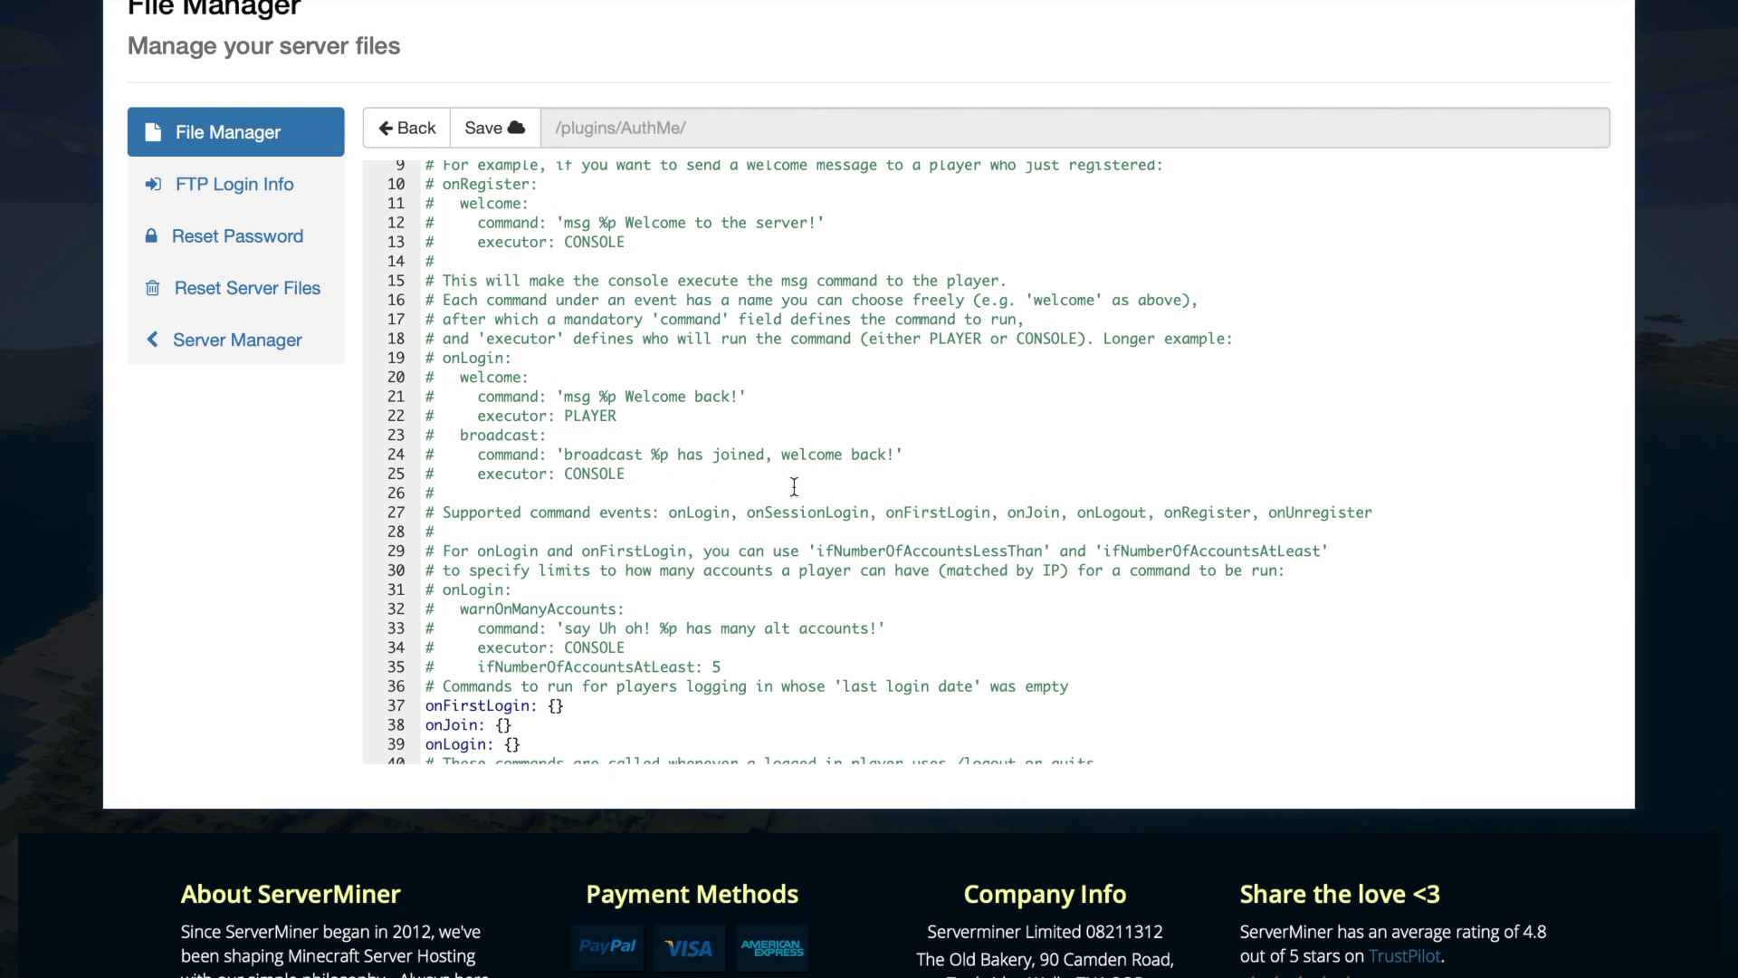
left_click_drag(648, 478, 371, 447)
key("ctrl+c")
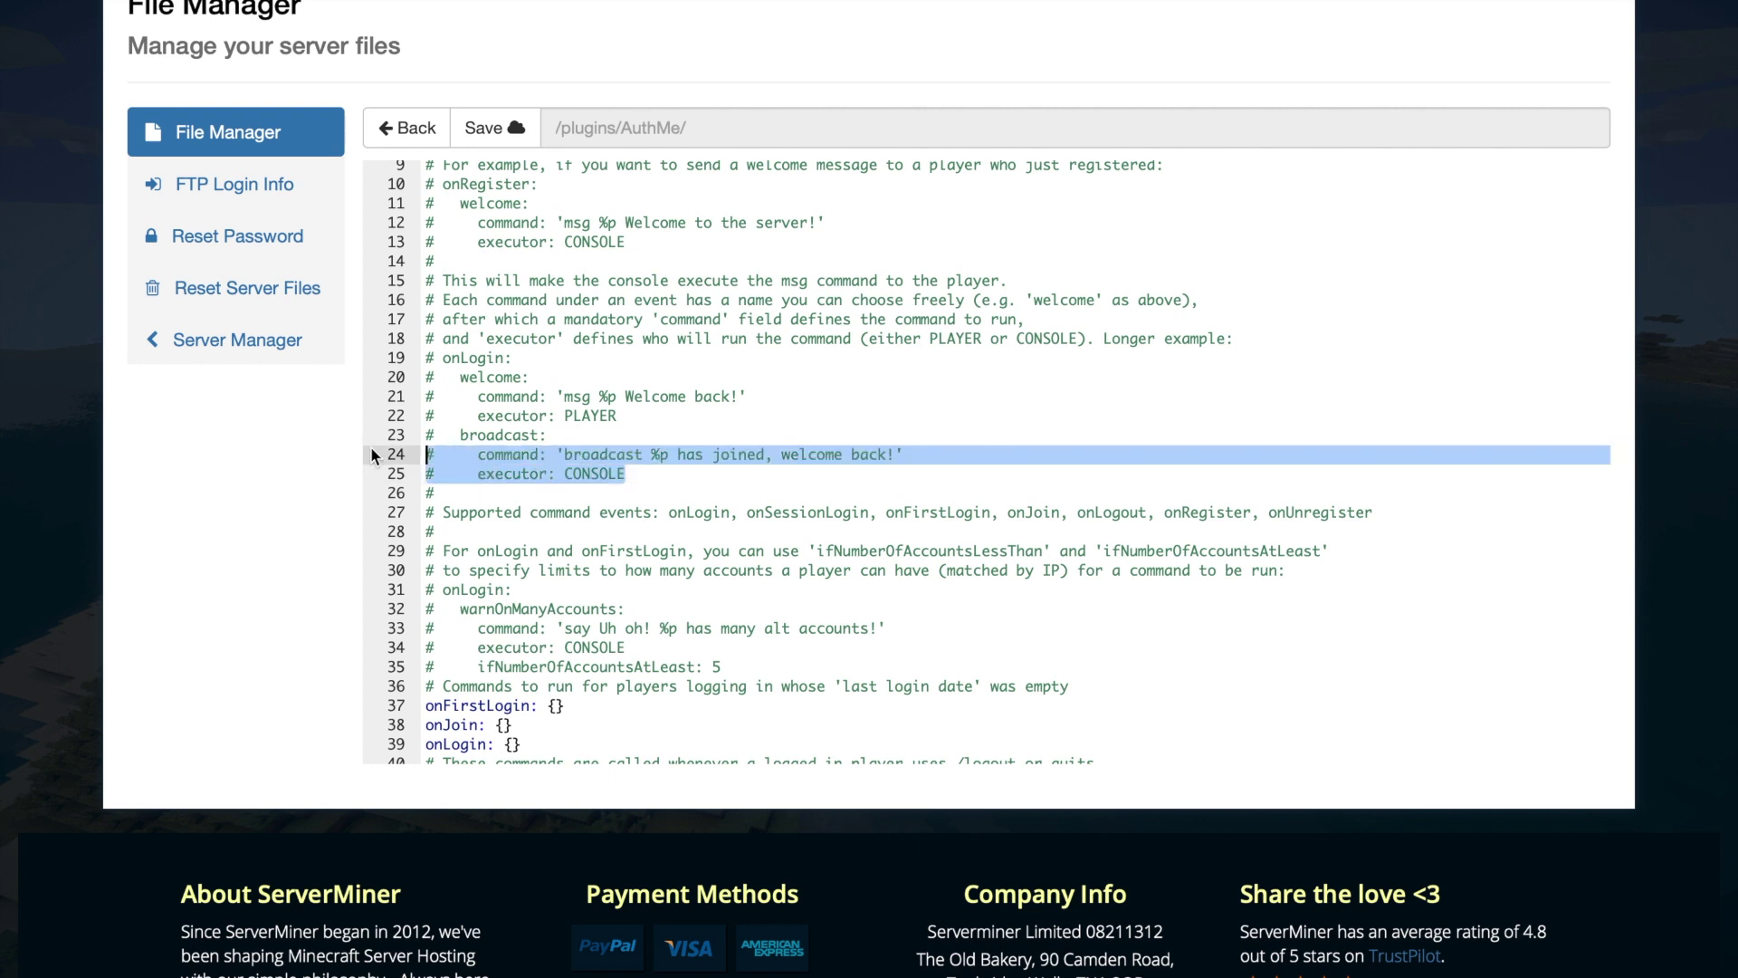
scroll(533, 601, "down", 1)
left_click(555, 673)
- Paste the broadcast lines under onJoin, uncomment the command and executor lines, and save
left_click(504, 690)
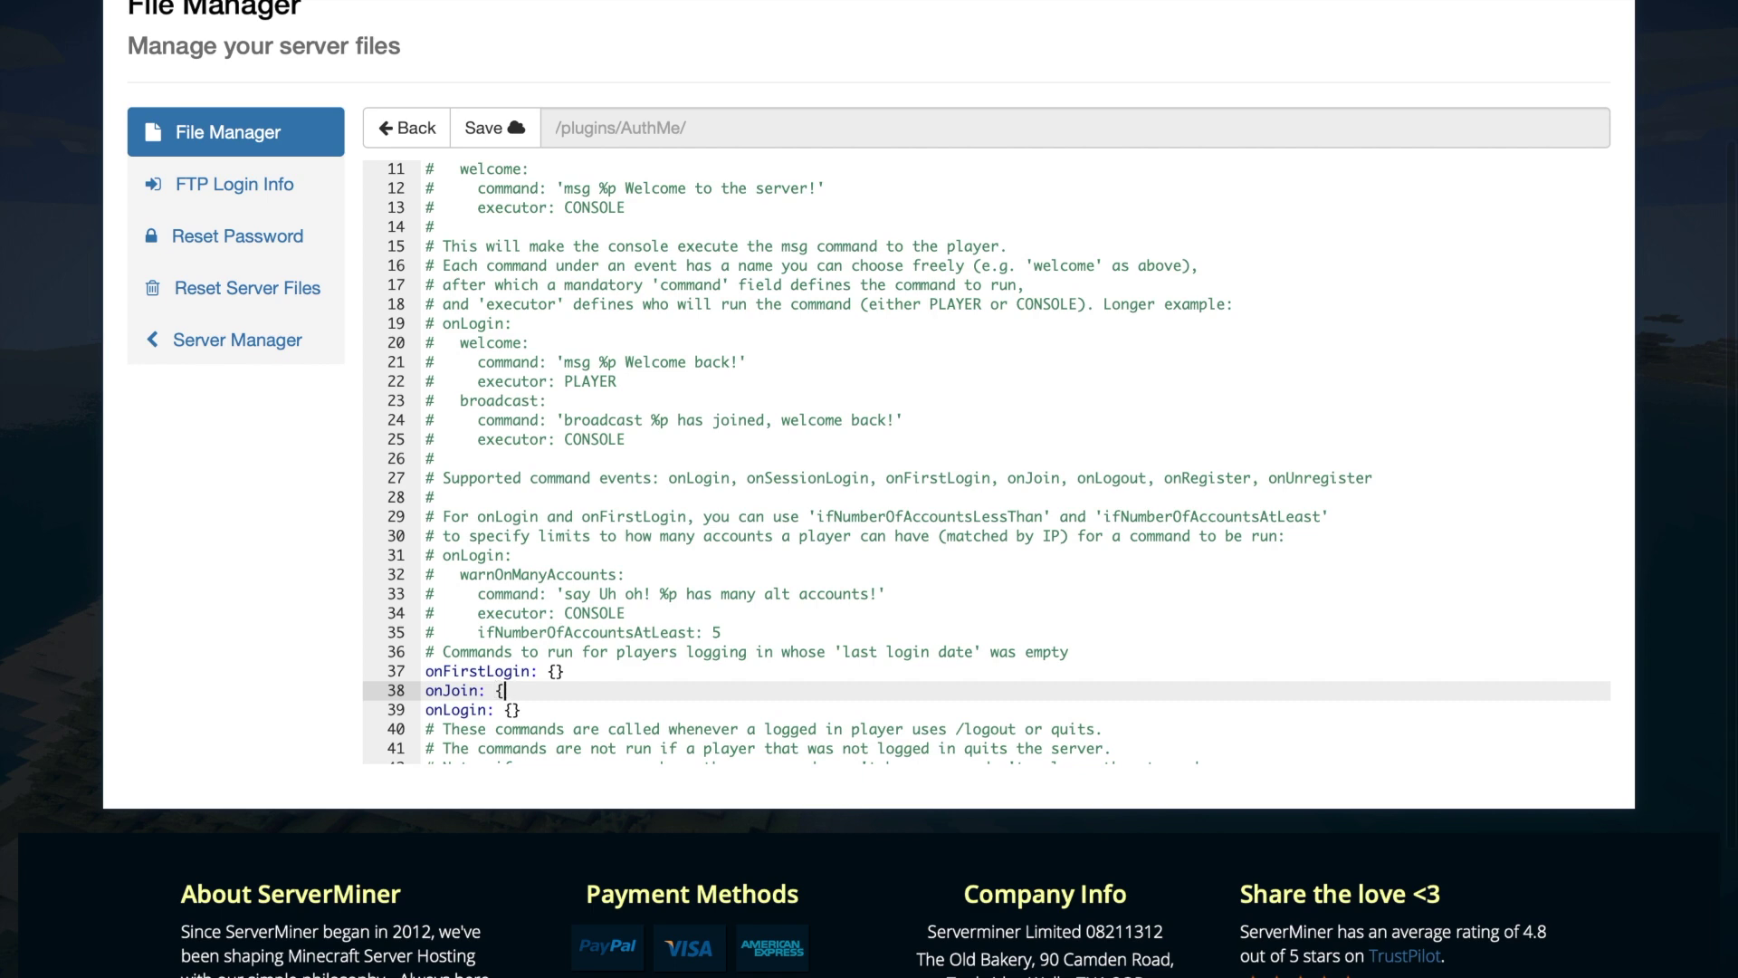
key("Return")
key("ctrl+v")
scroll(426, 633, "down", 3)
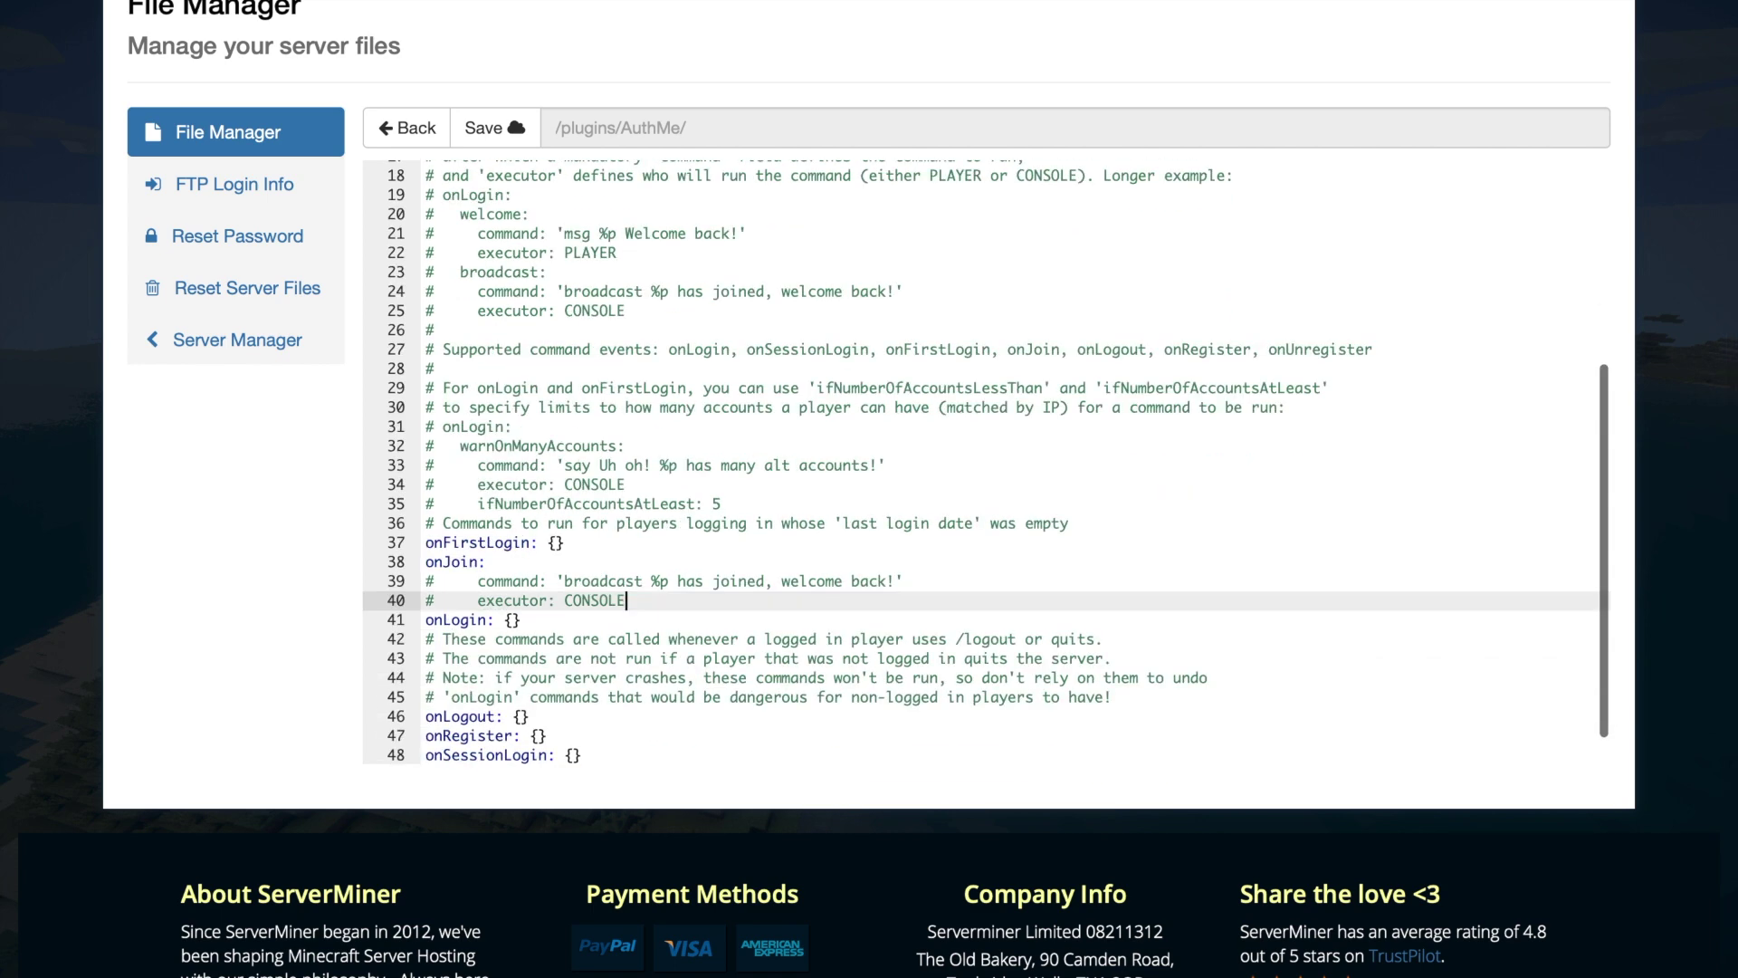
left_click(435, 563)
key("BackSpace")
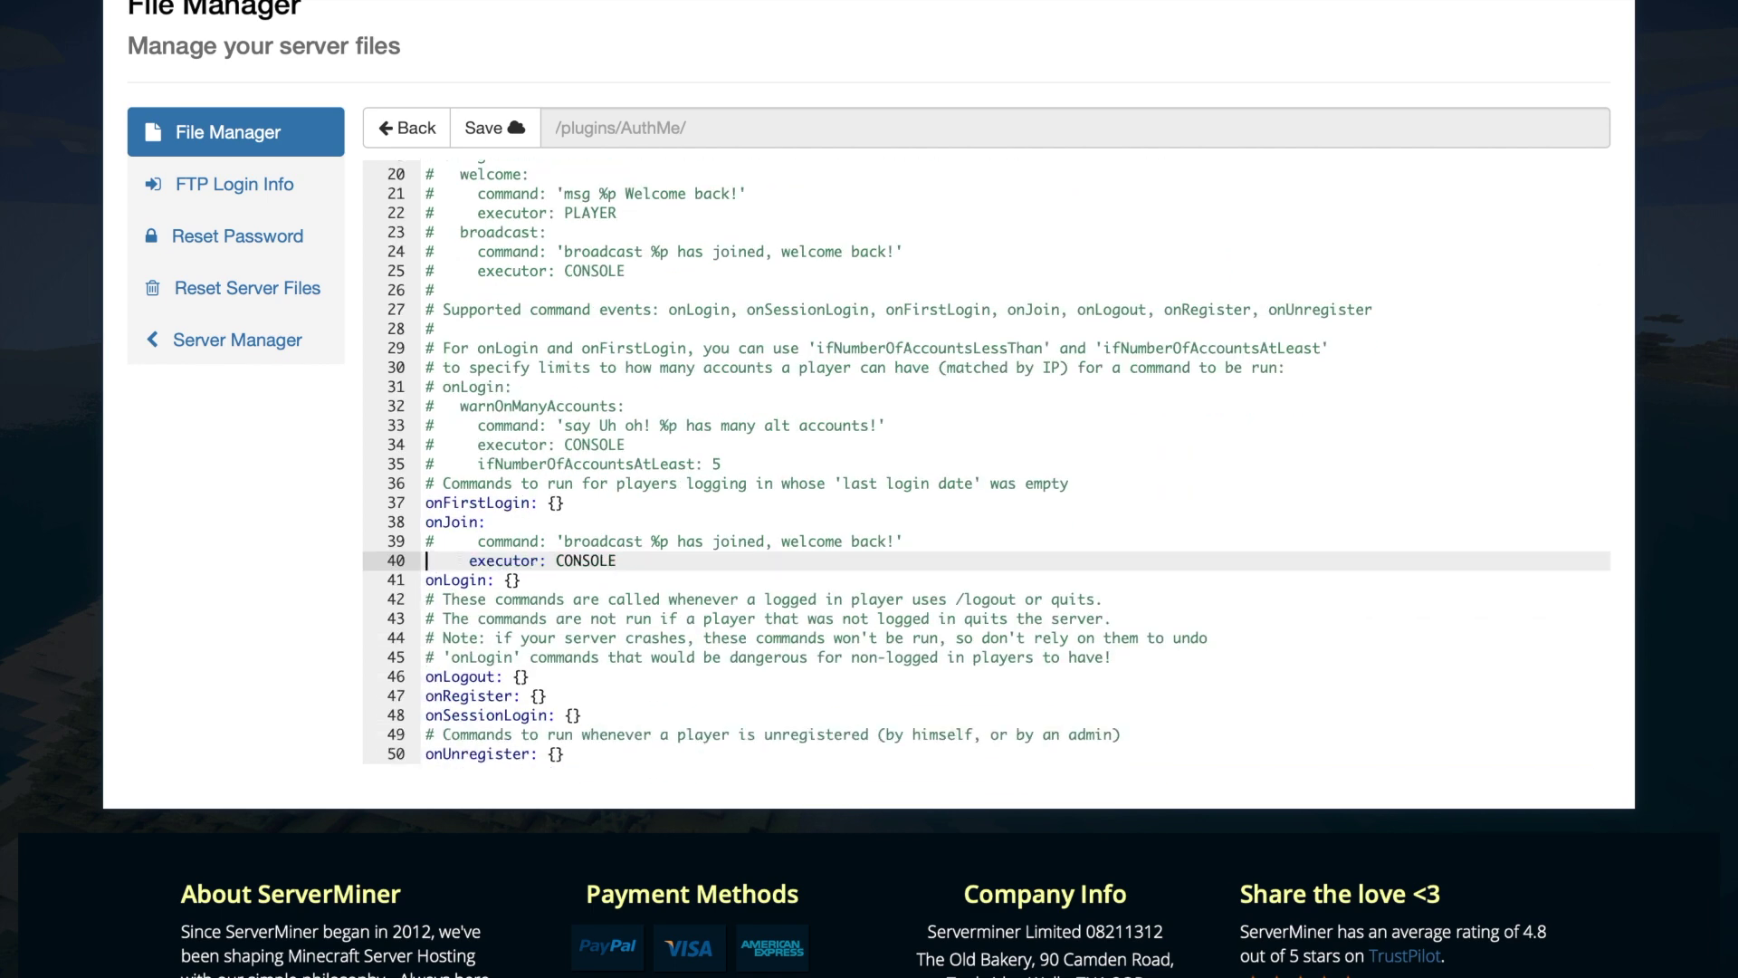
left_click(435, 543)
key("BackSpace")
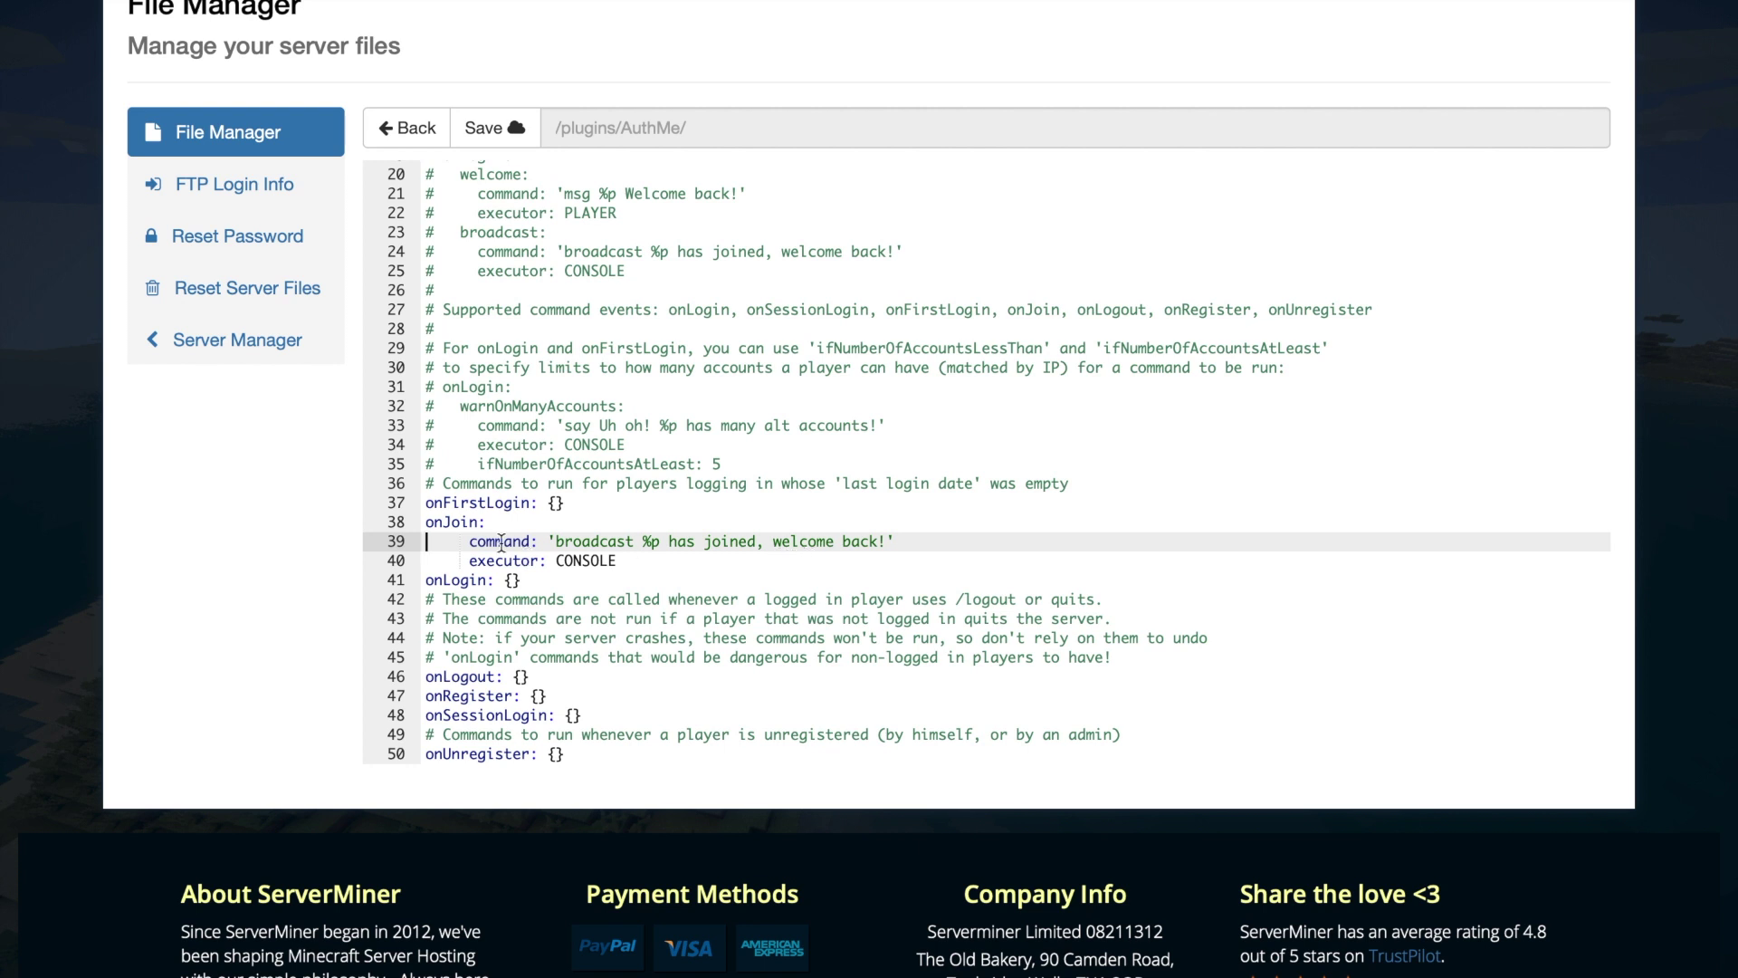
left_click_drag(487, 522, 399, 532)
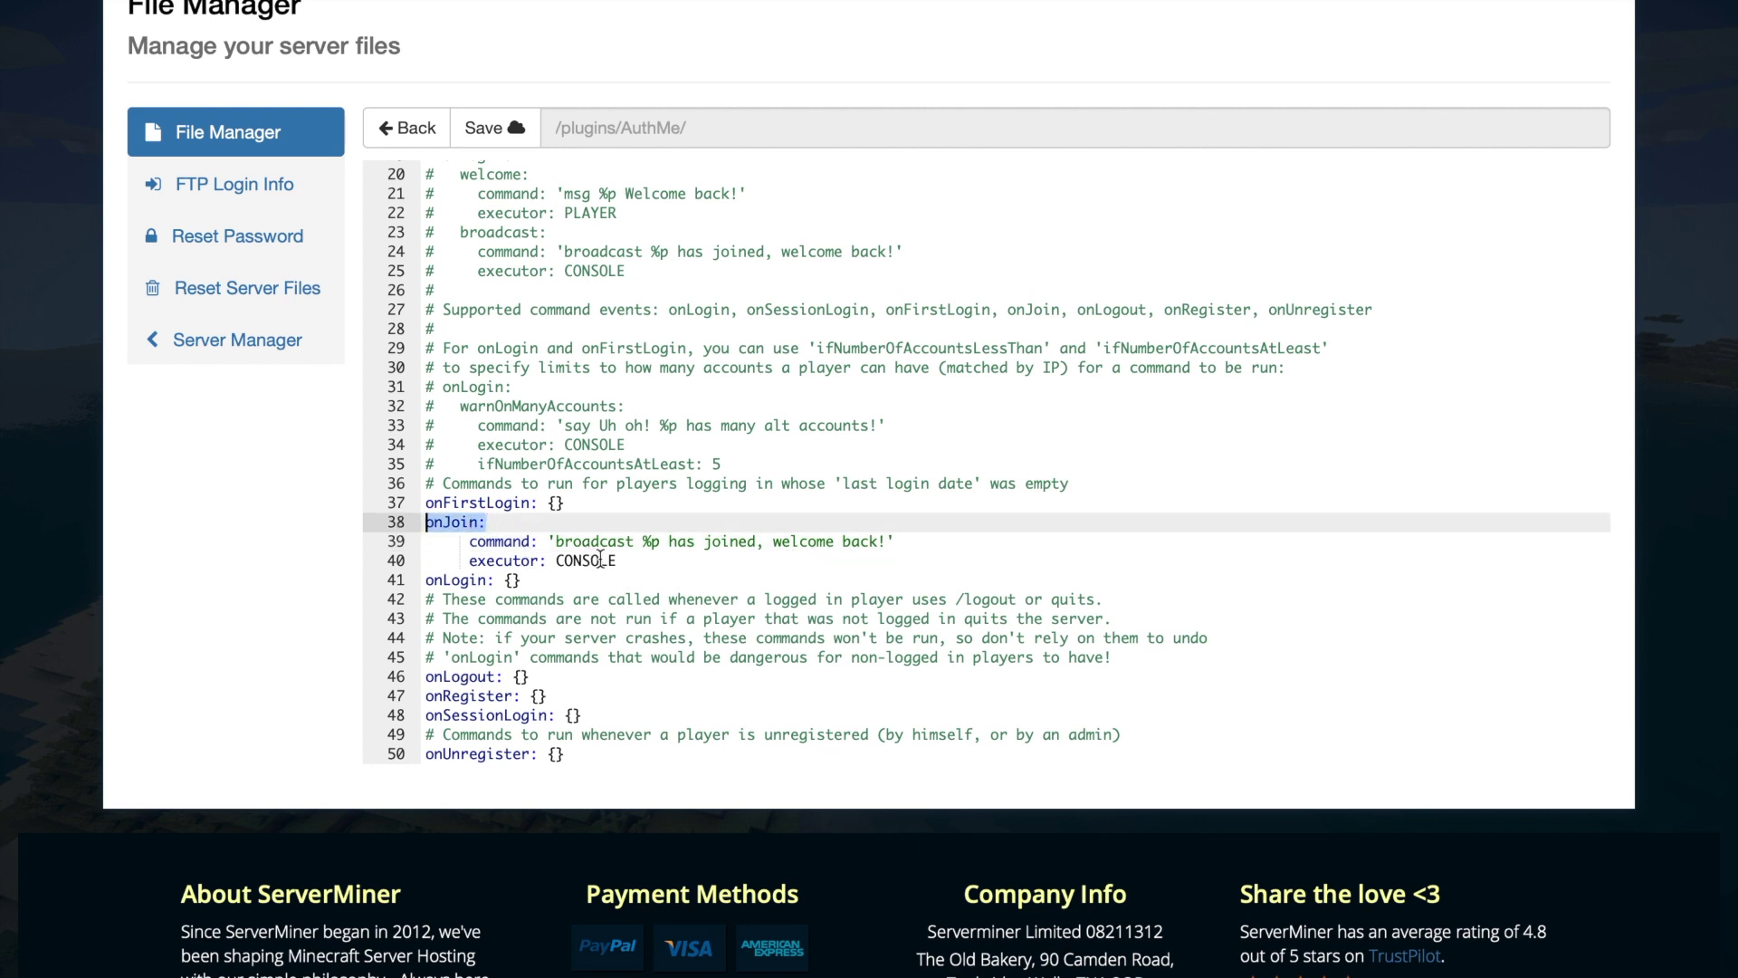
left_click(469, 132)
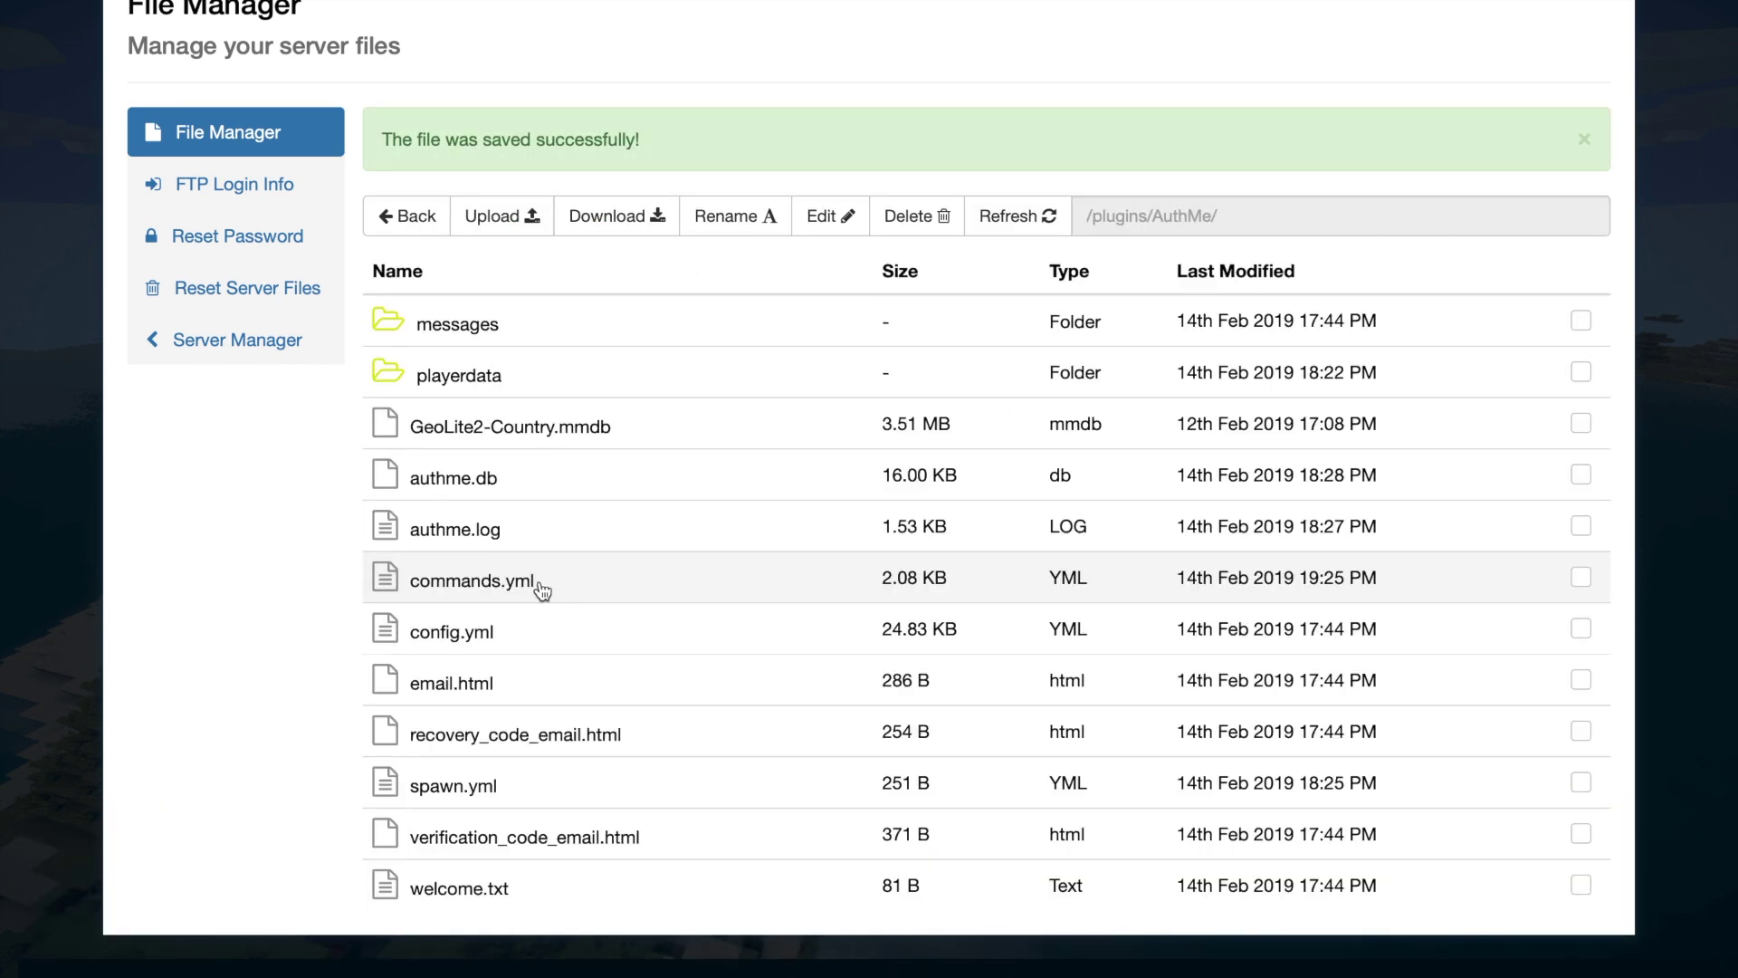
- Open the messages folder and review messages_en.yml
double_click(507, 342)
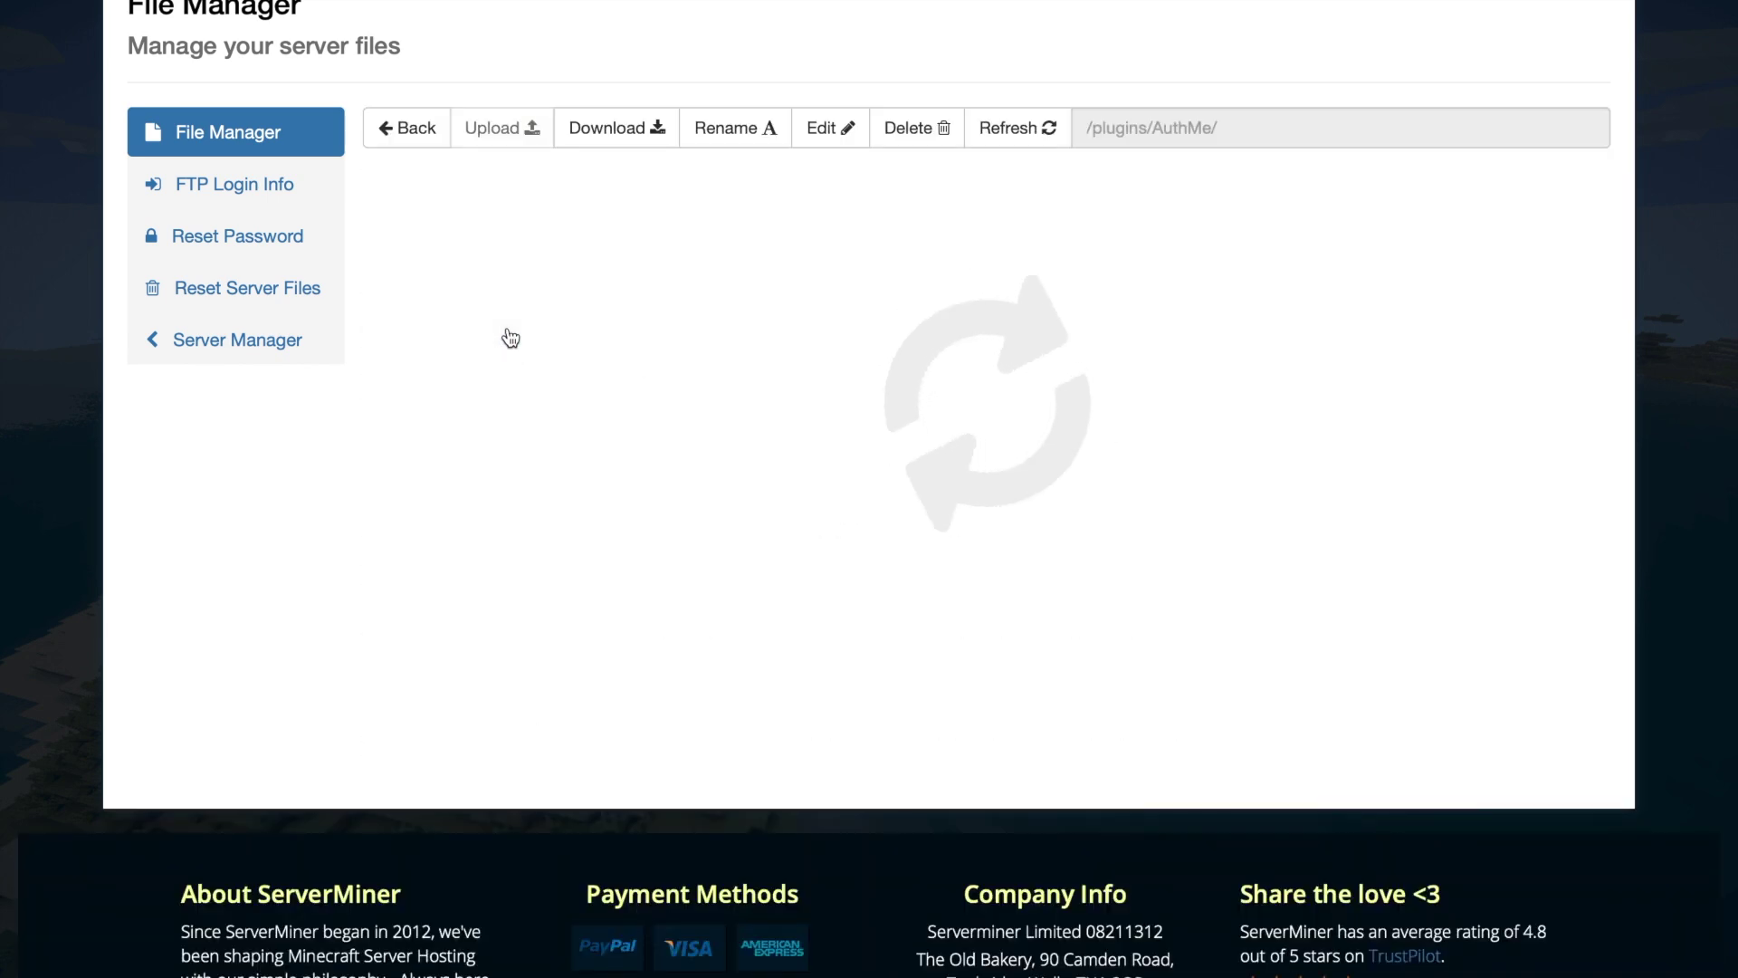
double_click(478, 291)
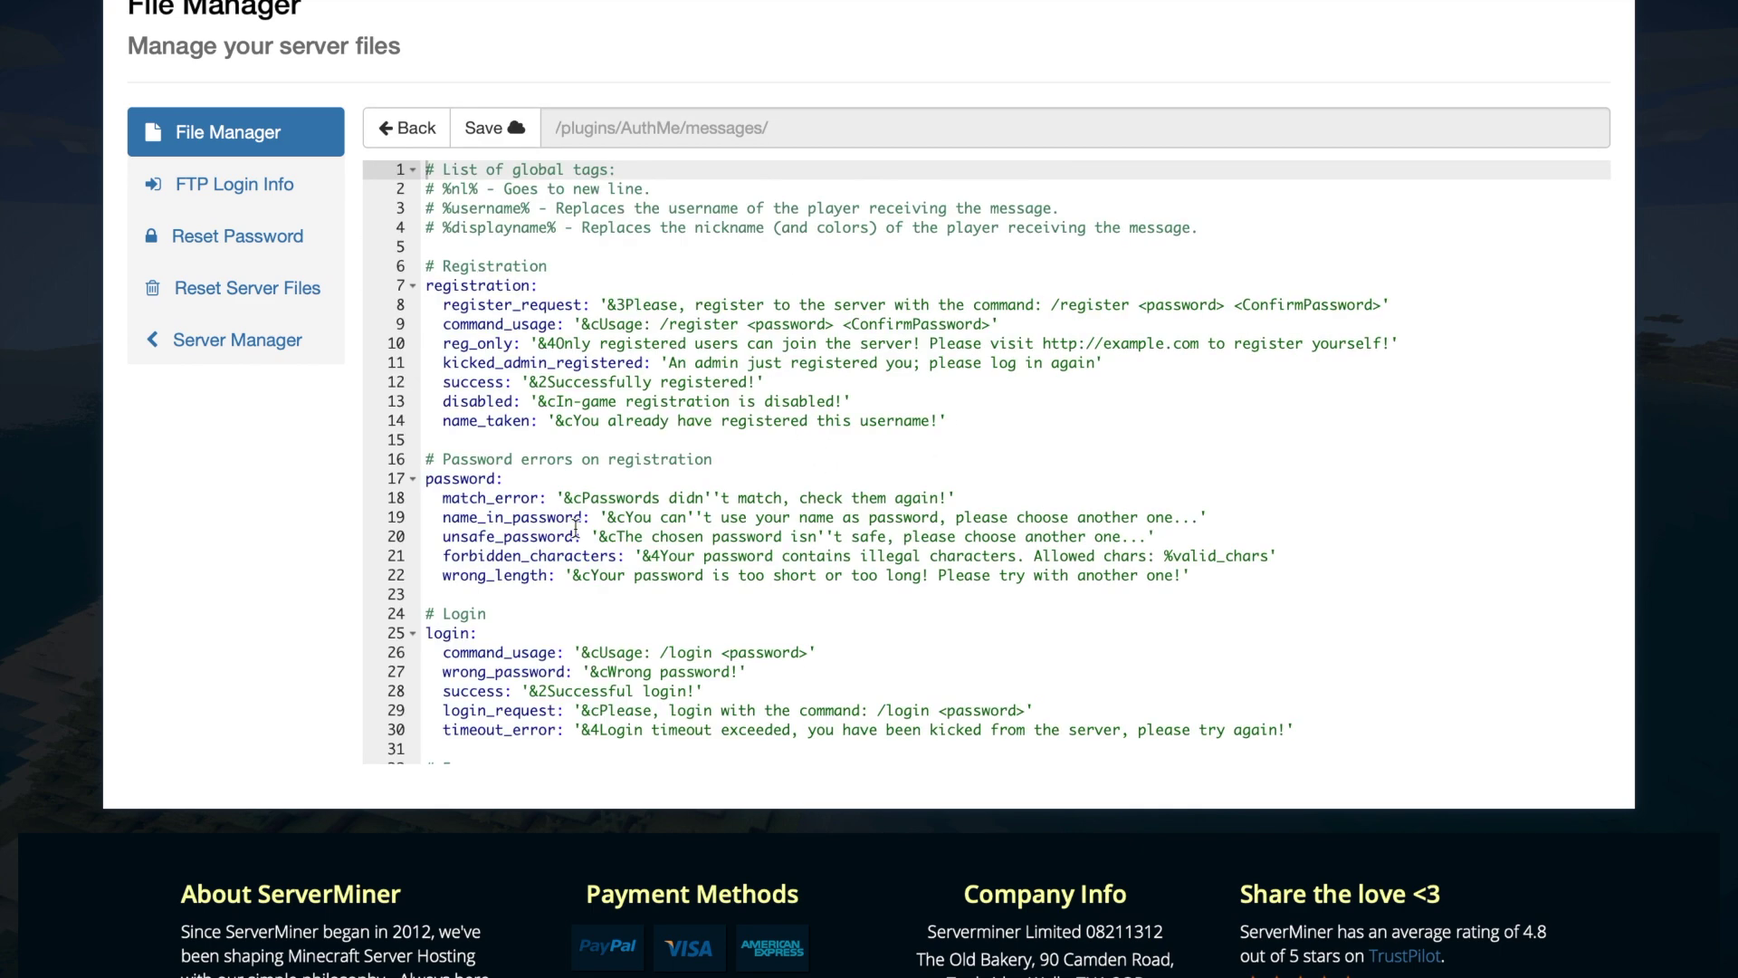
scroll(576, 527, "down", 20)
scroll(575, 526, "up", 20)
scroll(576, 527, "down", 18)
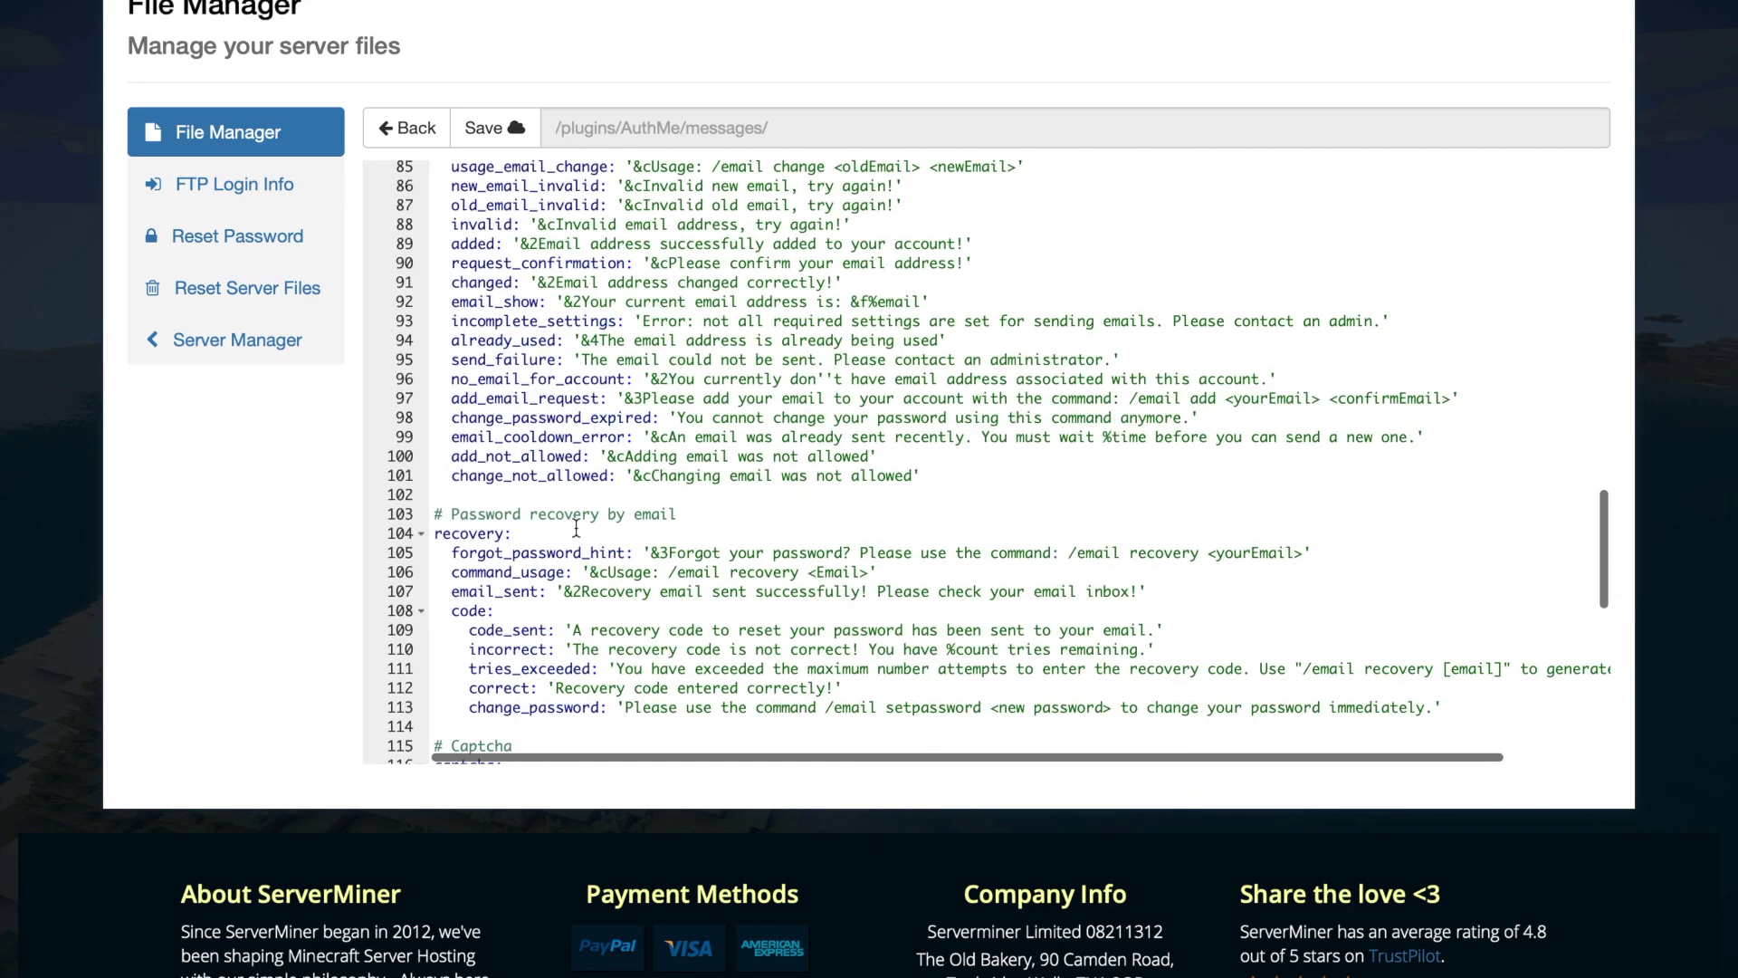
scroll(577, 523, "up", 18)
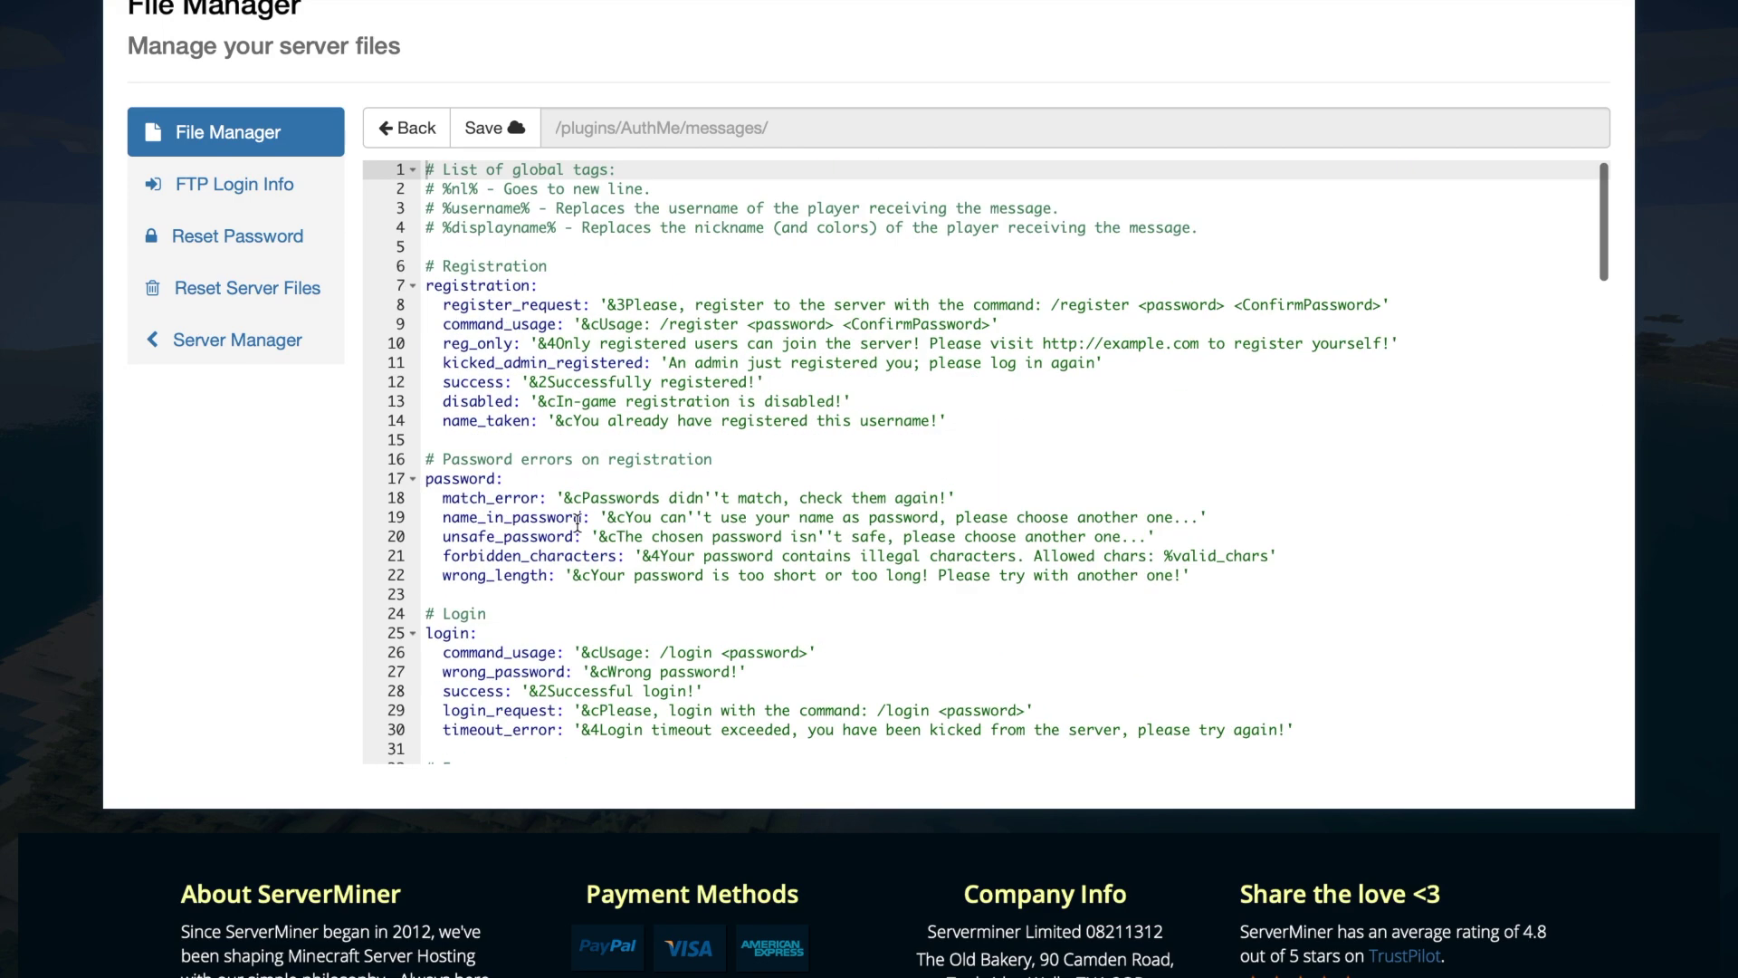
scroll(624, 292, "up", 3)
left_click(446, 334)
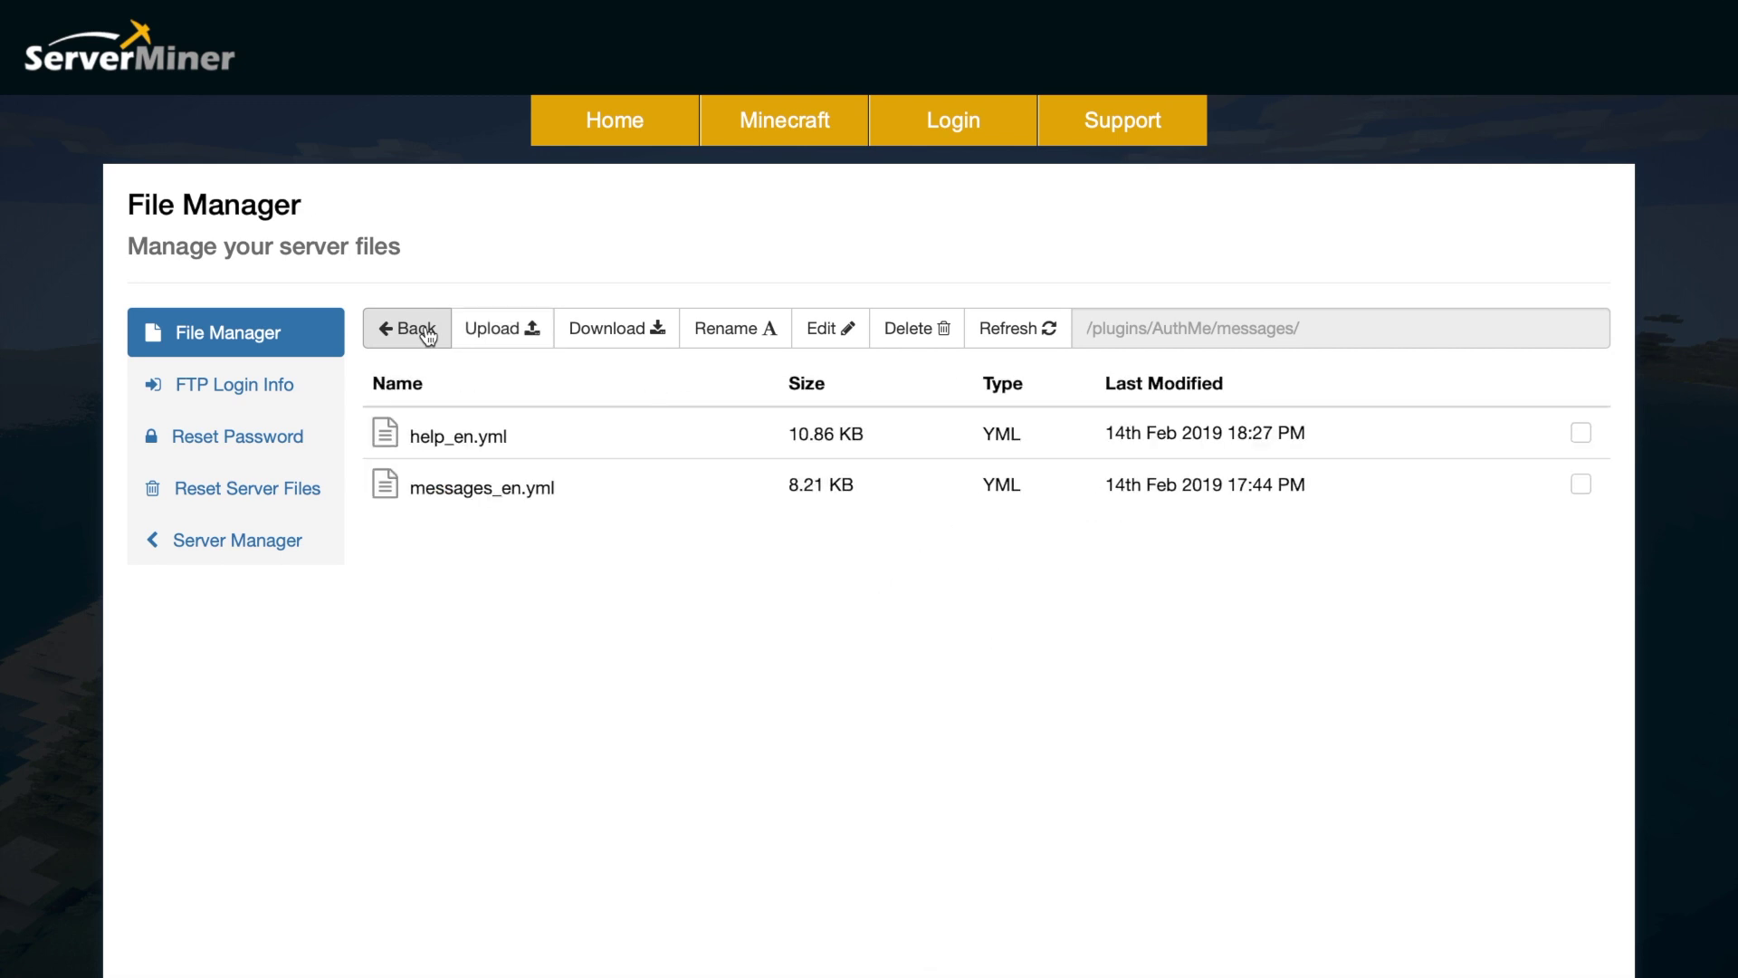
- Look through help_en.yml, then go back up to /plugins/AuthMe/
double_click(465, 432)
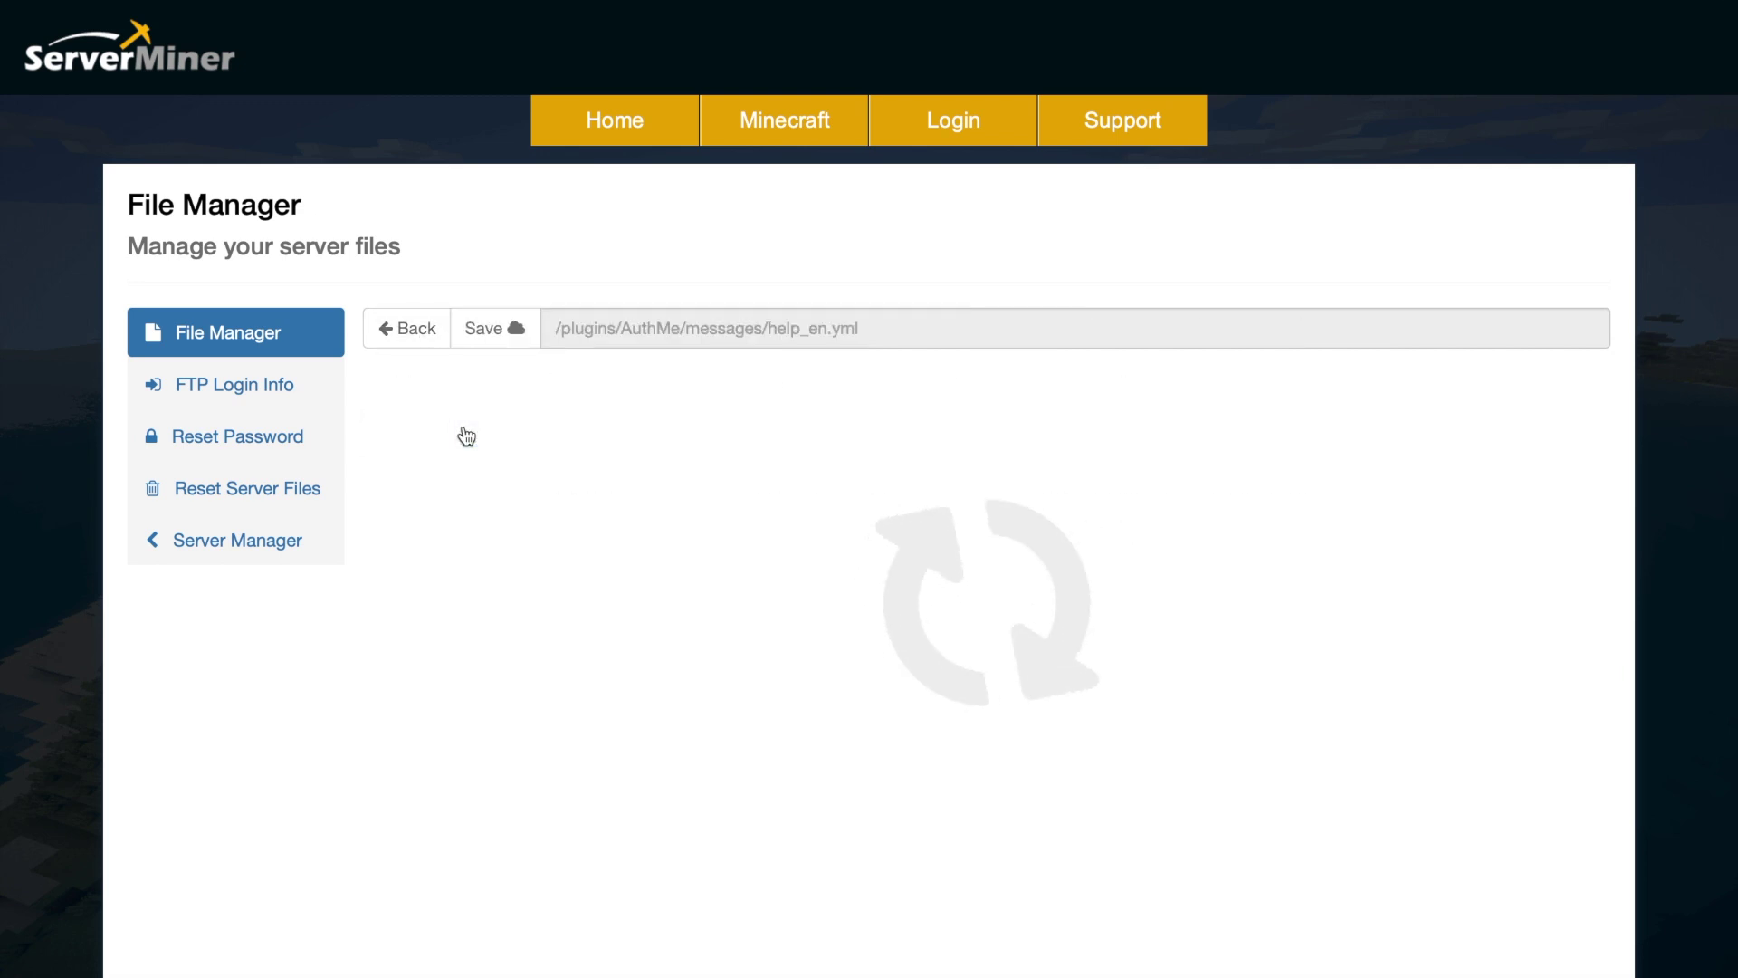
scroll(772, 555, "down", 20)
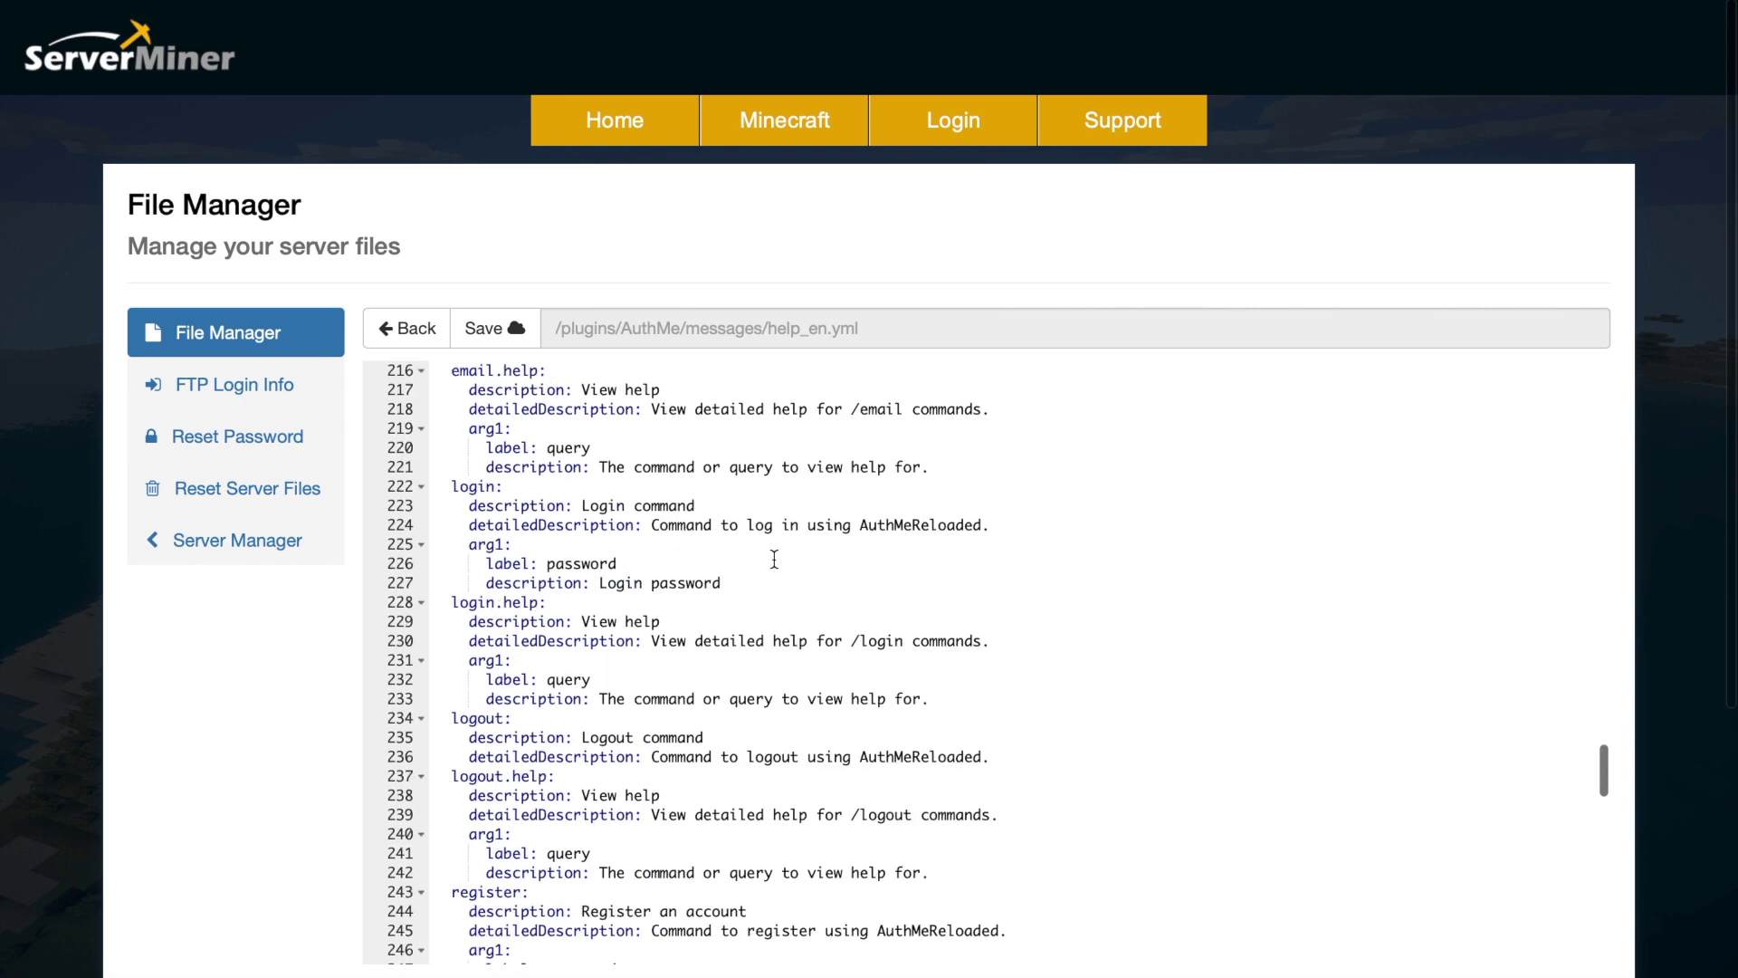
scroll(774, 559, "down", 20)
scroll(774, 558, "up", 20)
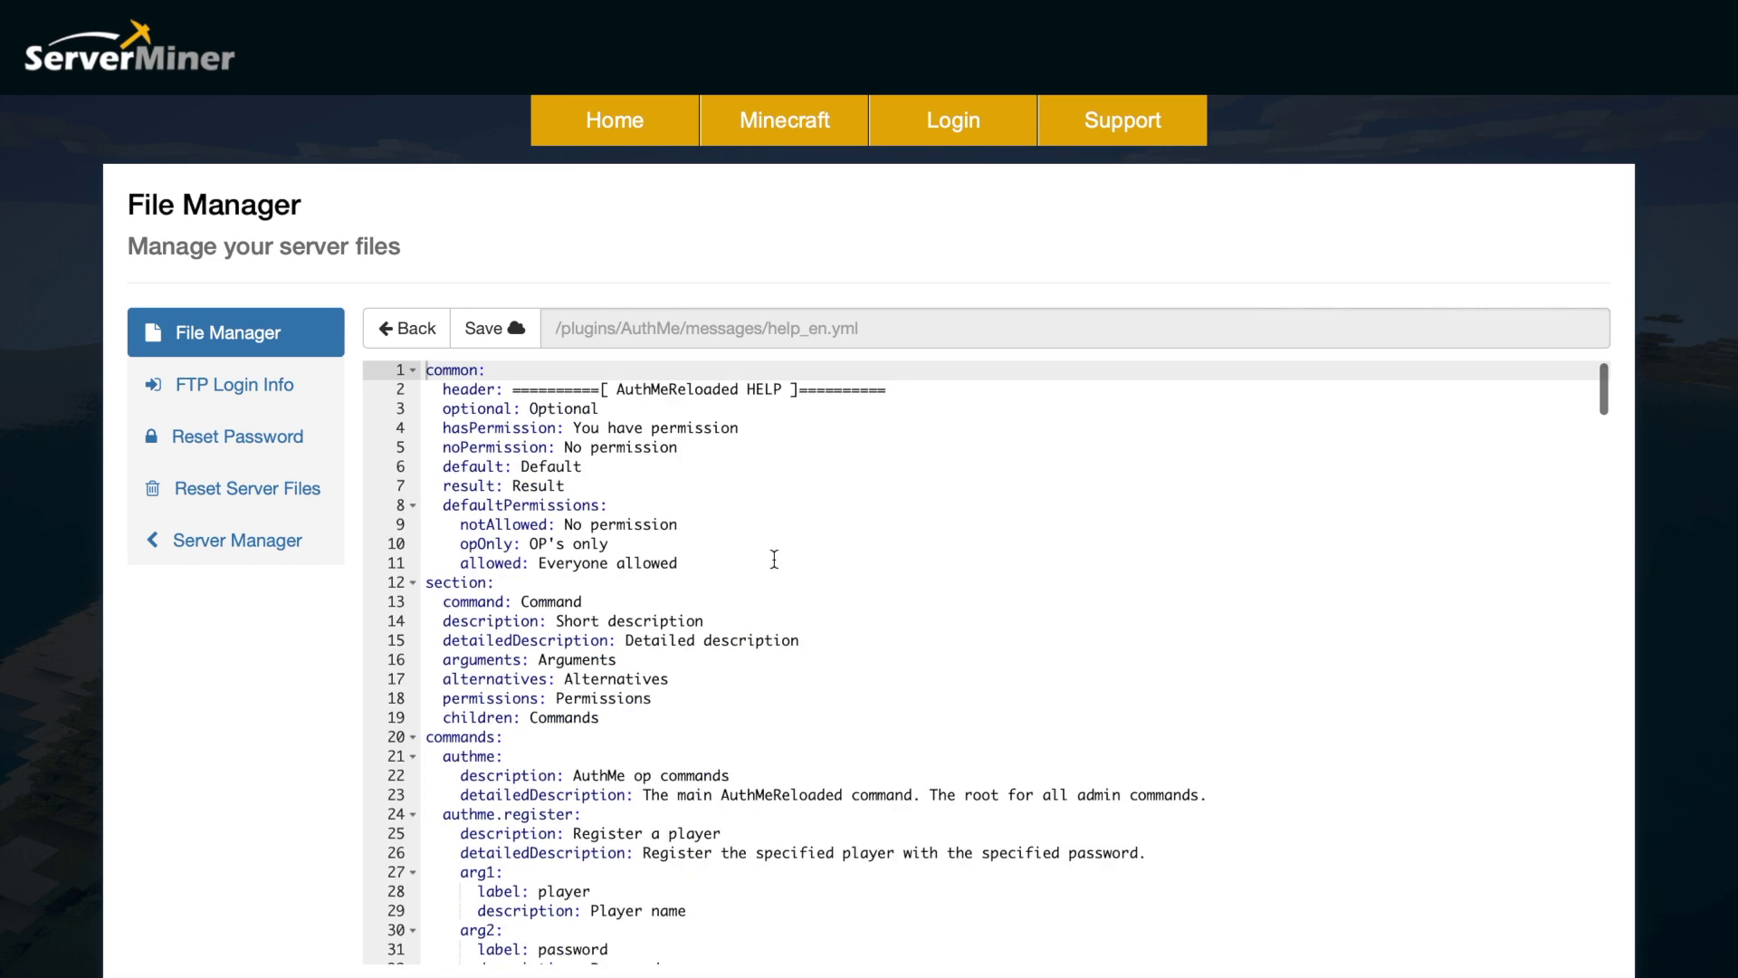
left_click(428, 328)
left_click(430, 325)
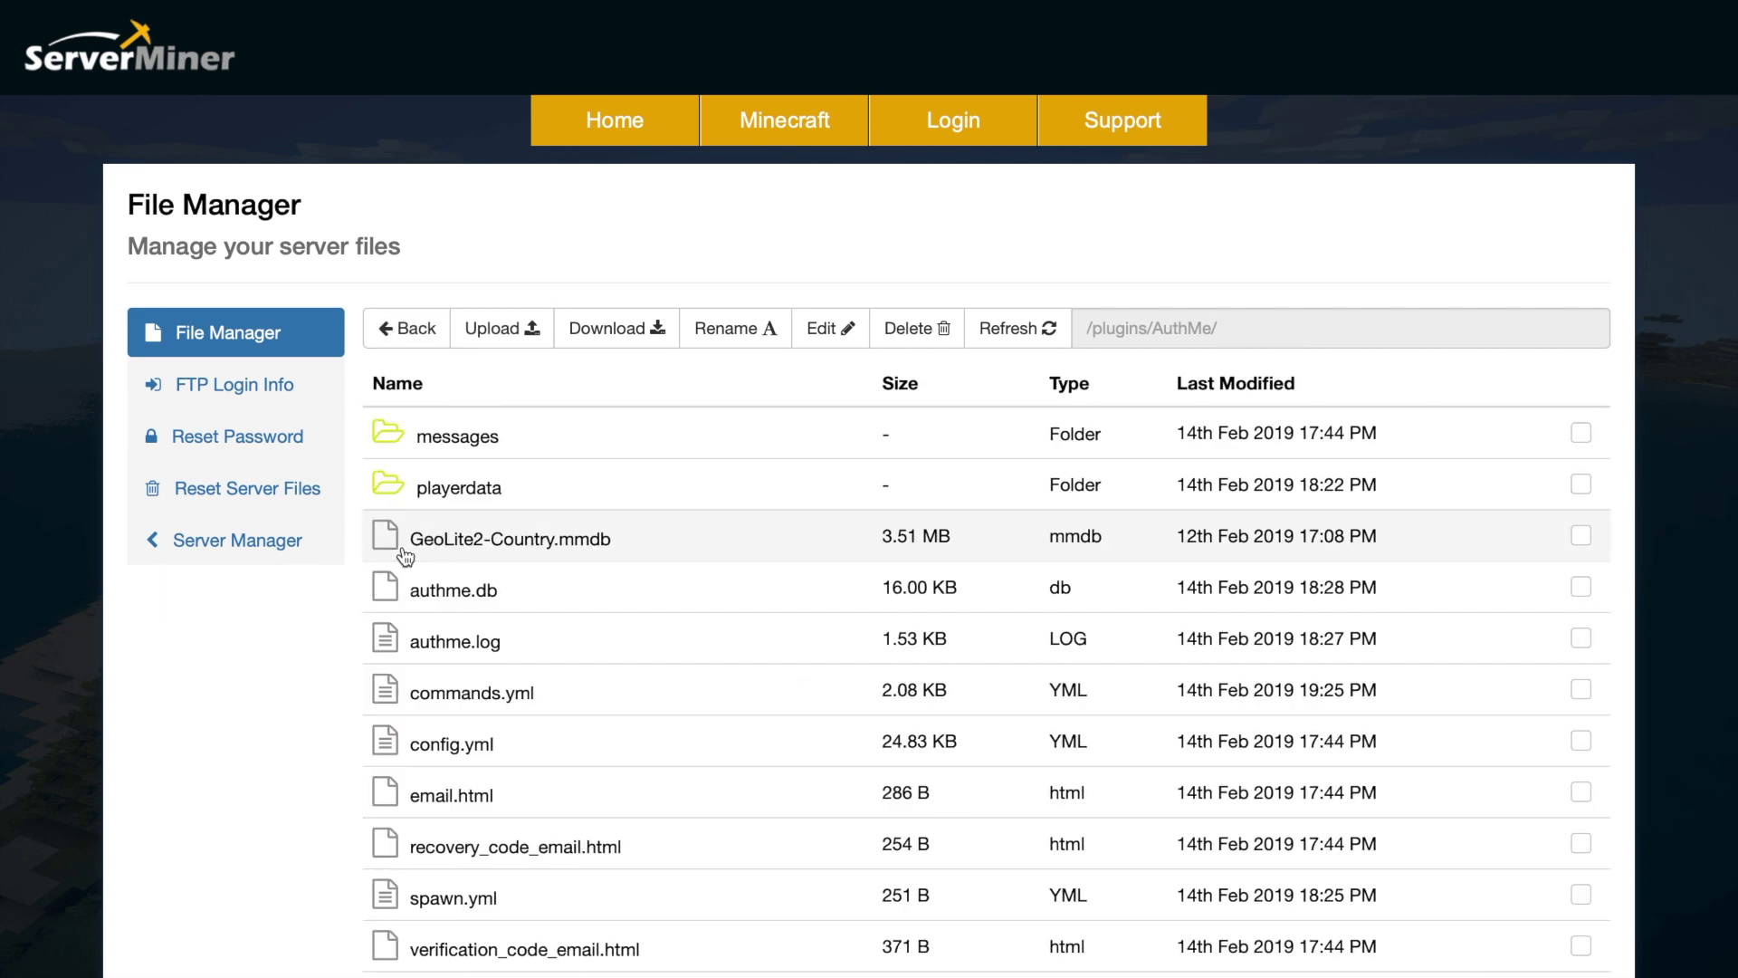
- Open AuthMe's config.yml and scroll through the DataSource and session settings
double_click(474, 742)
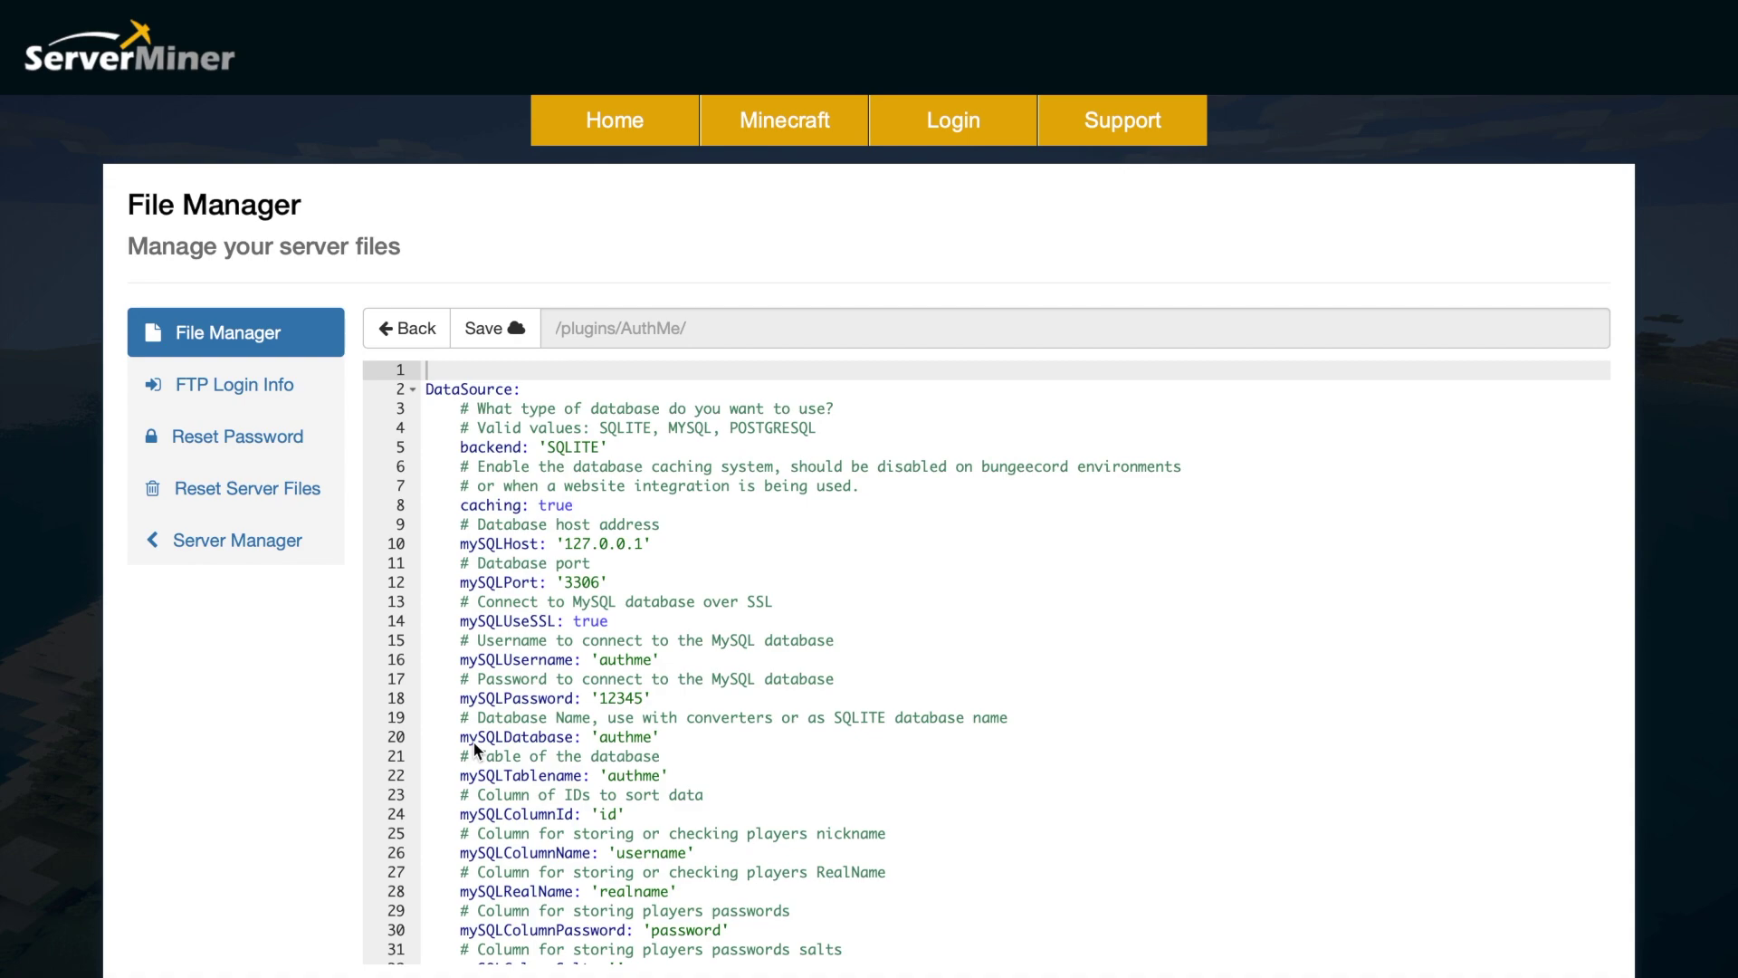
scroll(476, 749, "down", 20)
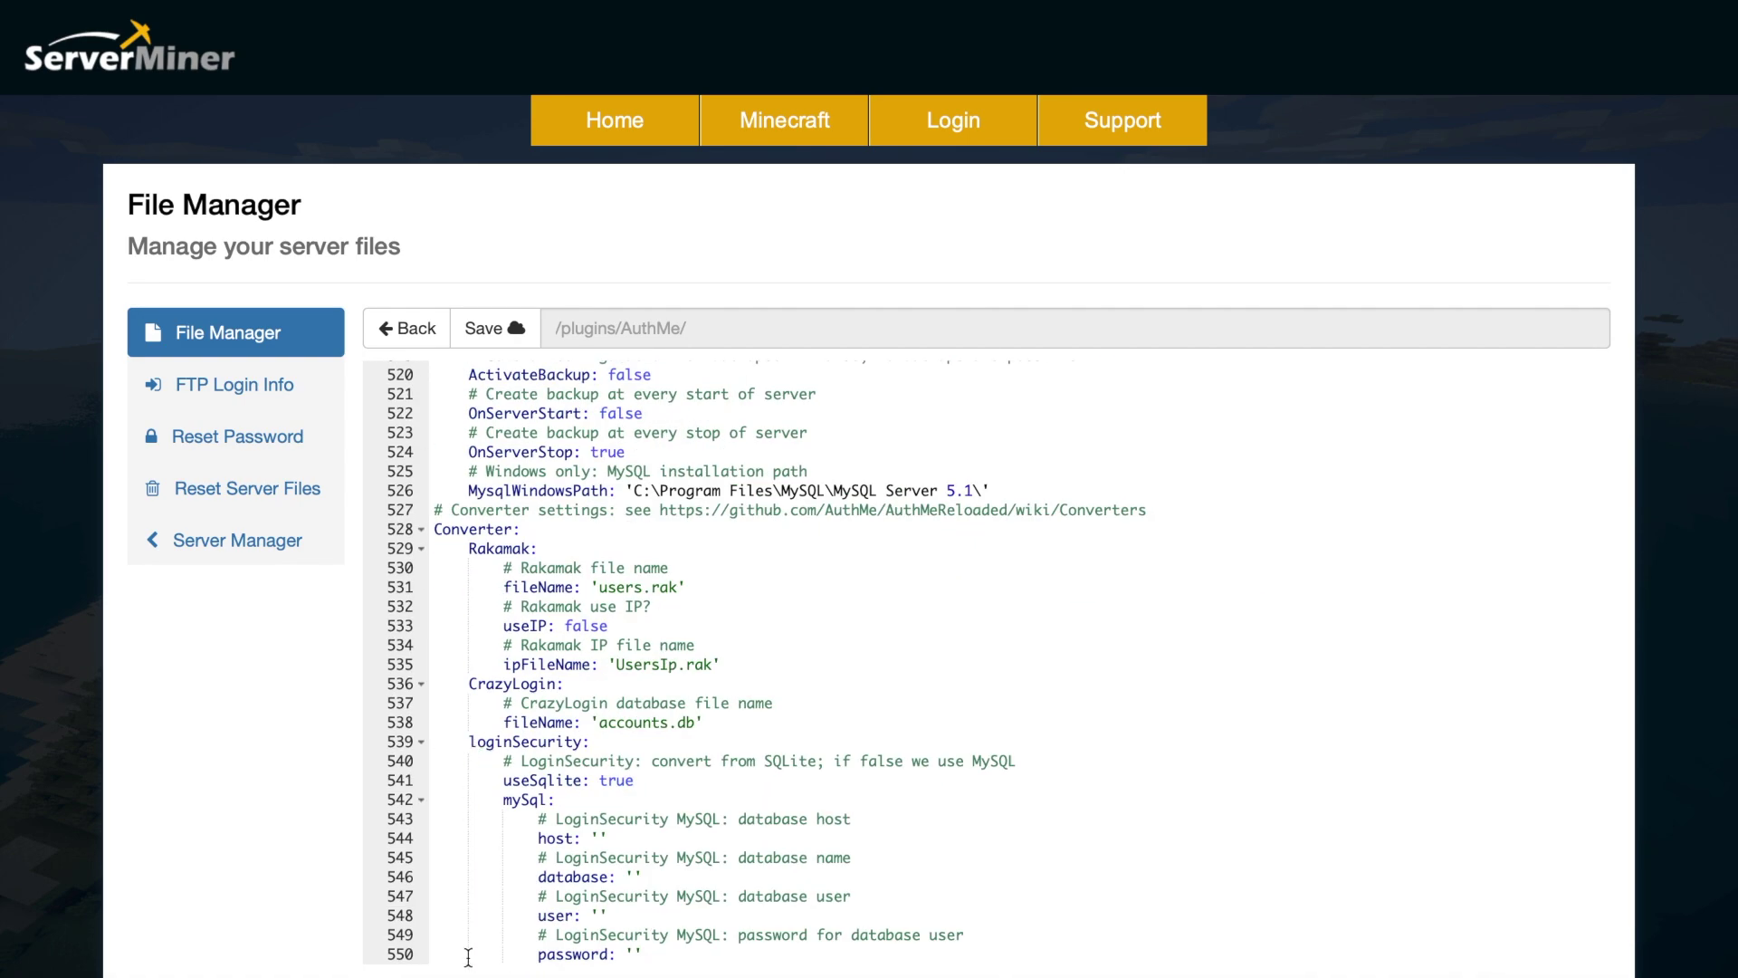
scroll(584, 709, "up", 20)
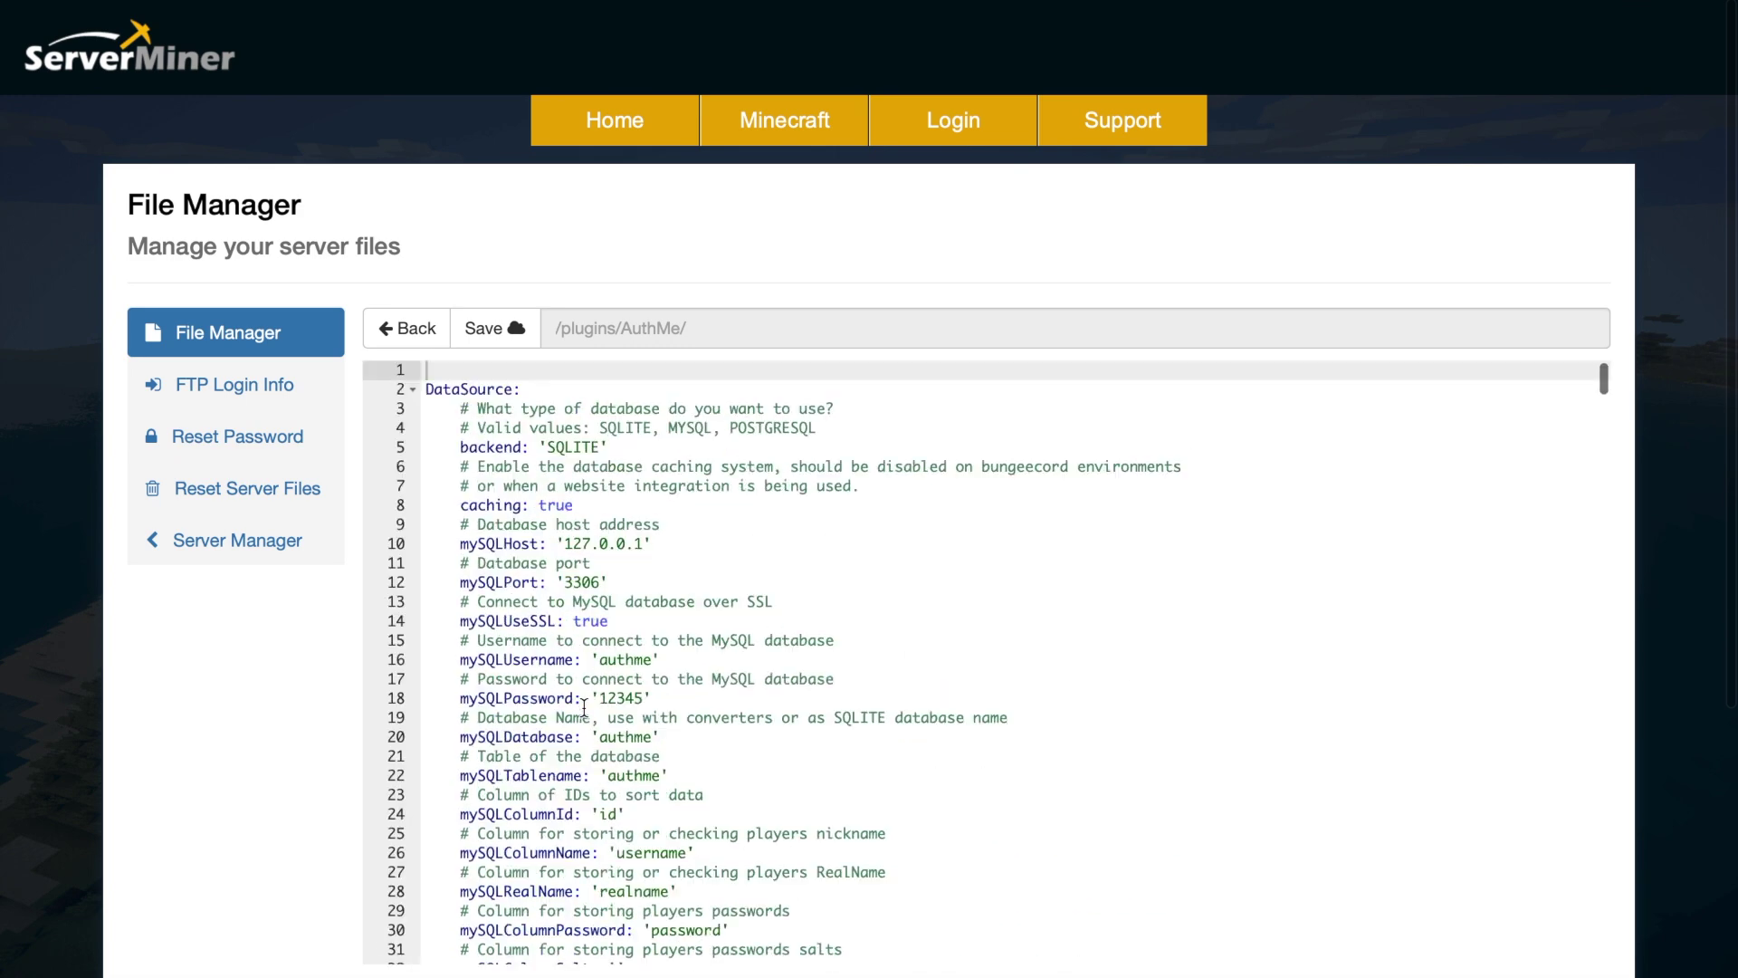
scroll(334, 778, "down", 3)
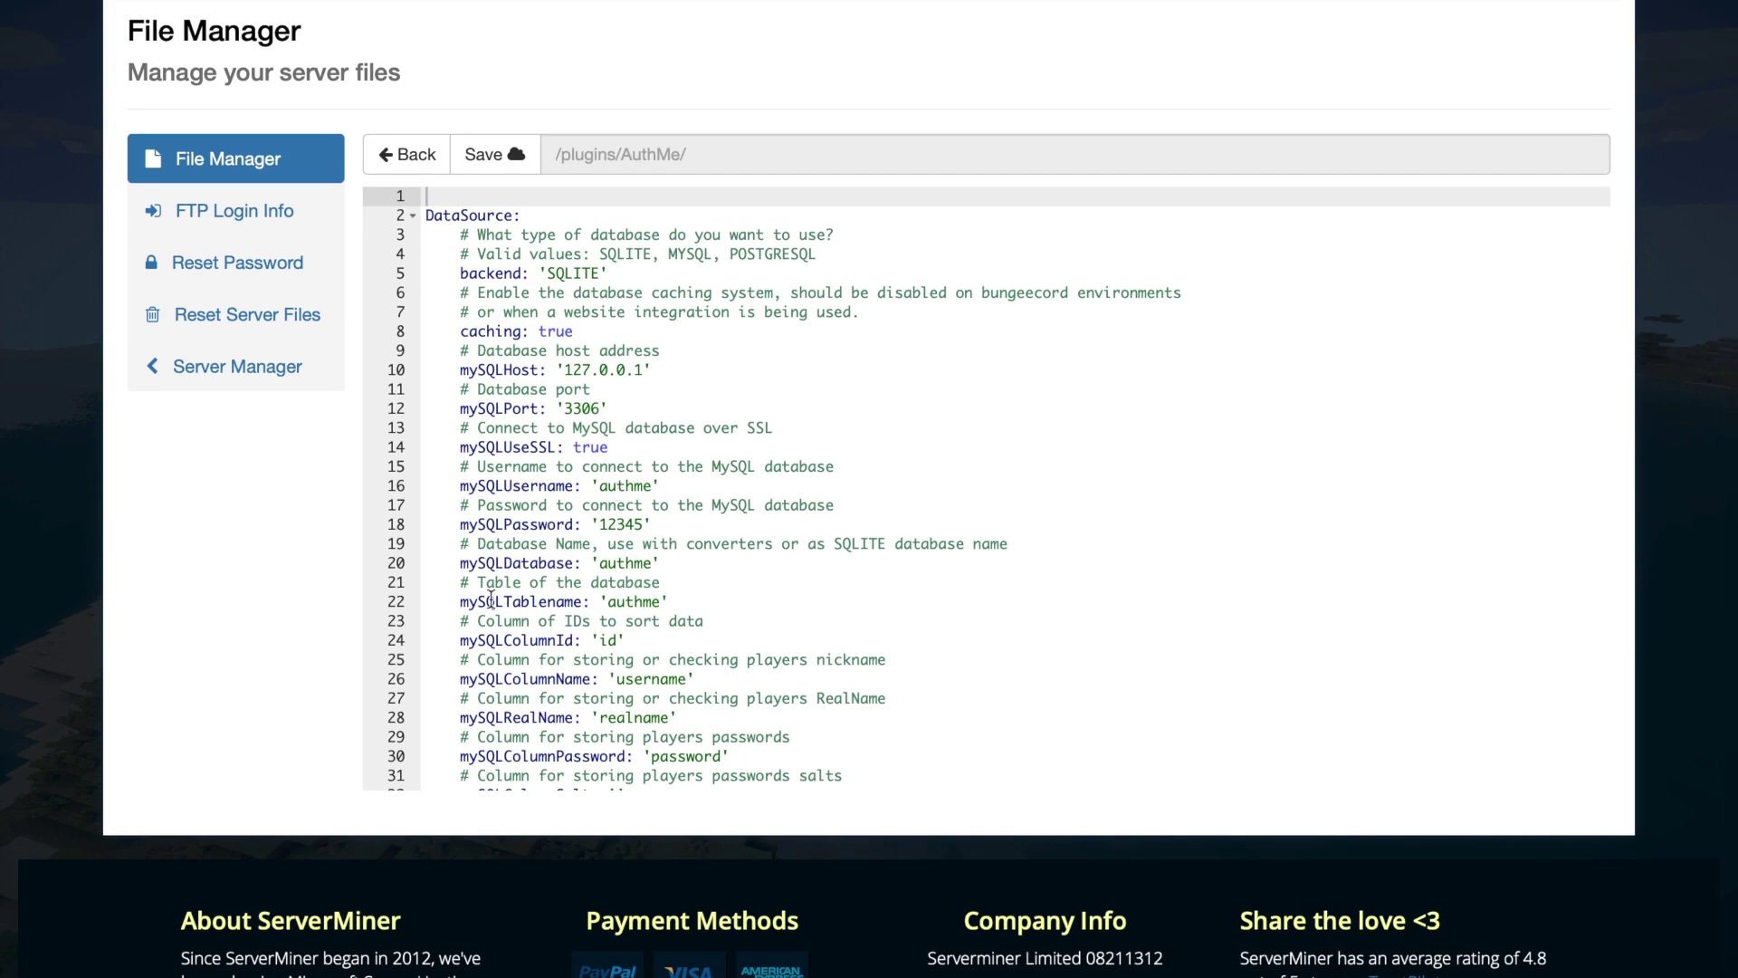
scroll(542, 579, "down", 15)
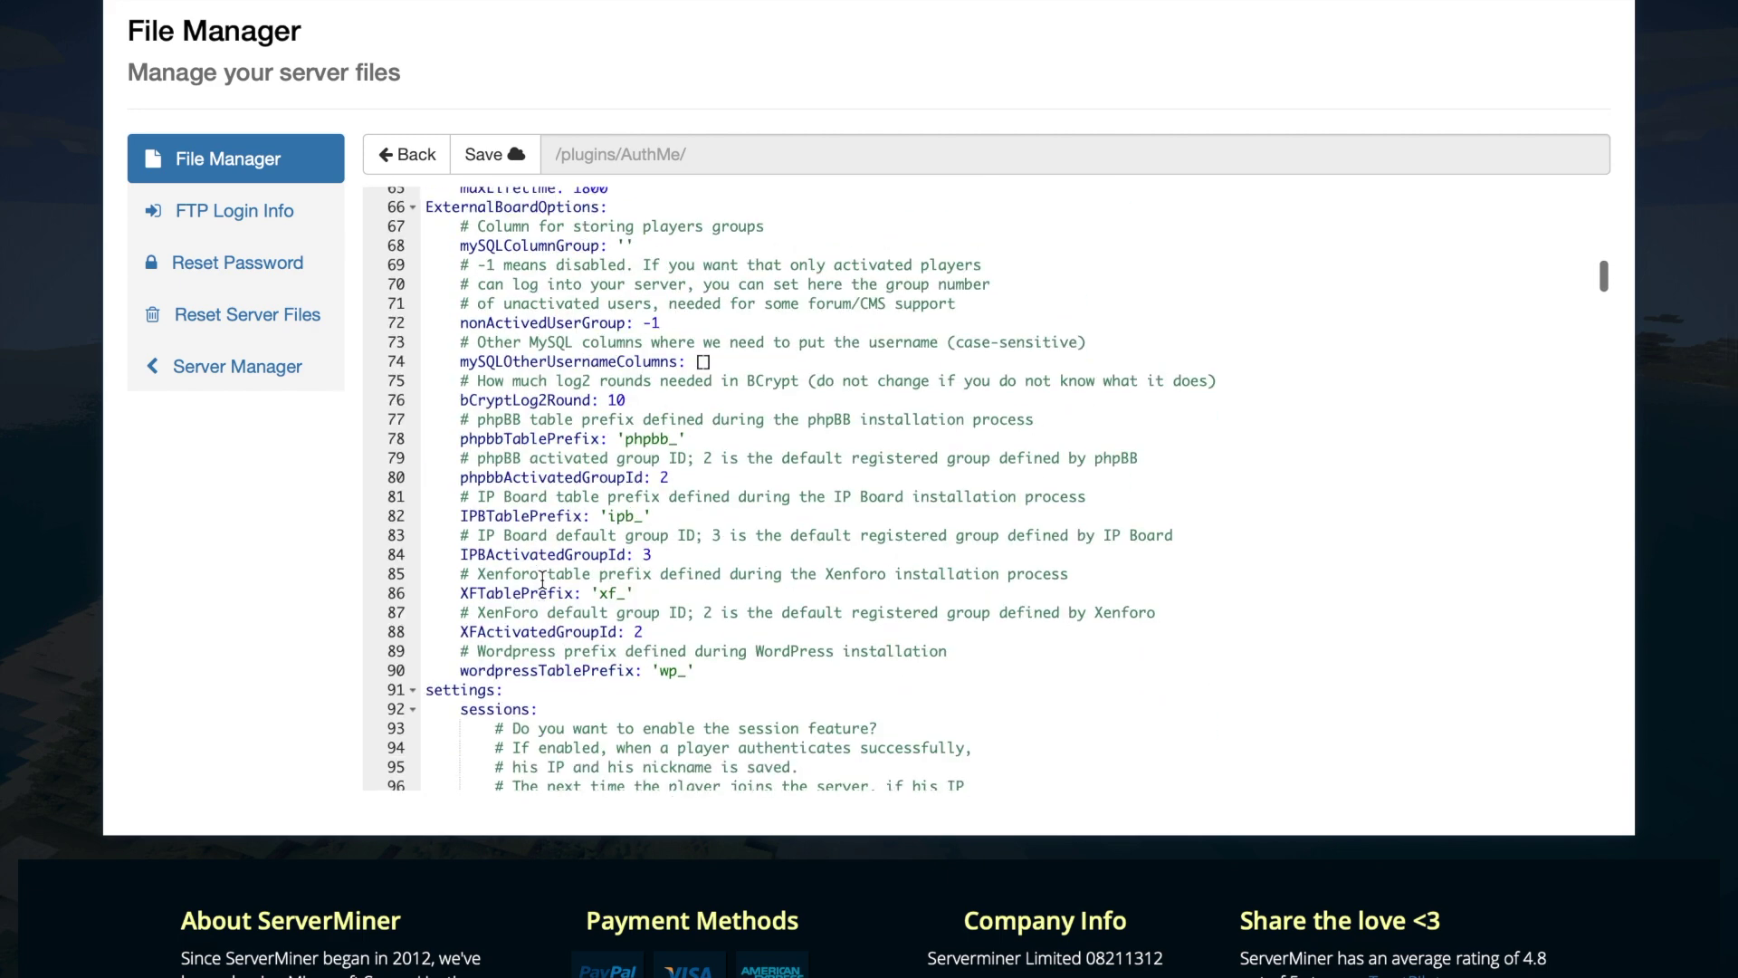
scroll(542, 590, "down", 10)
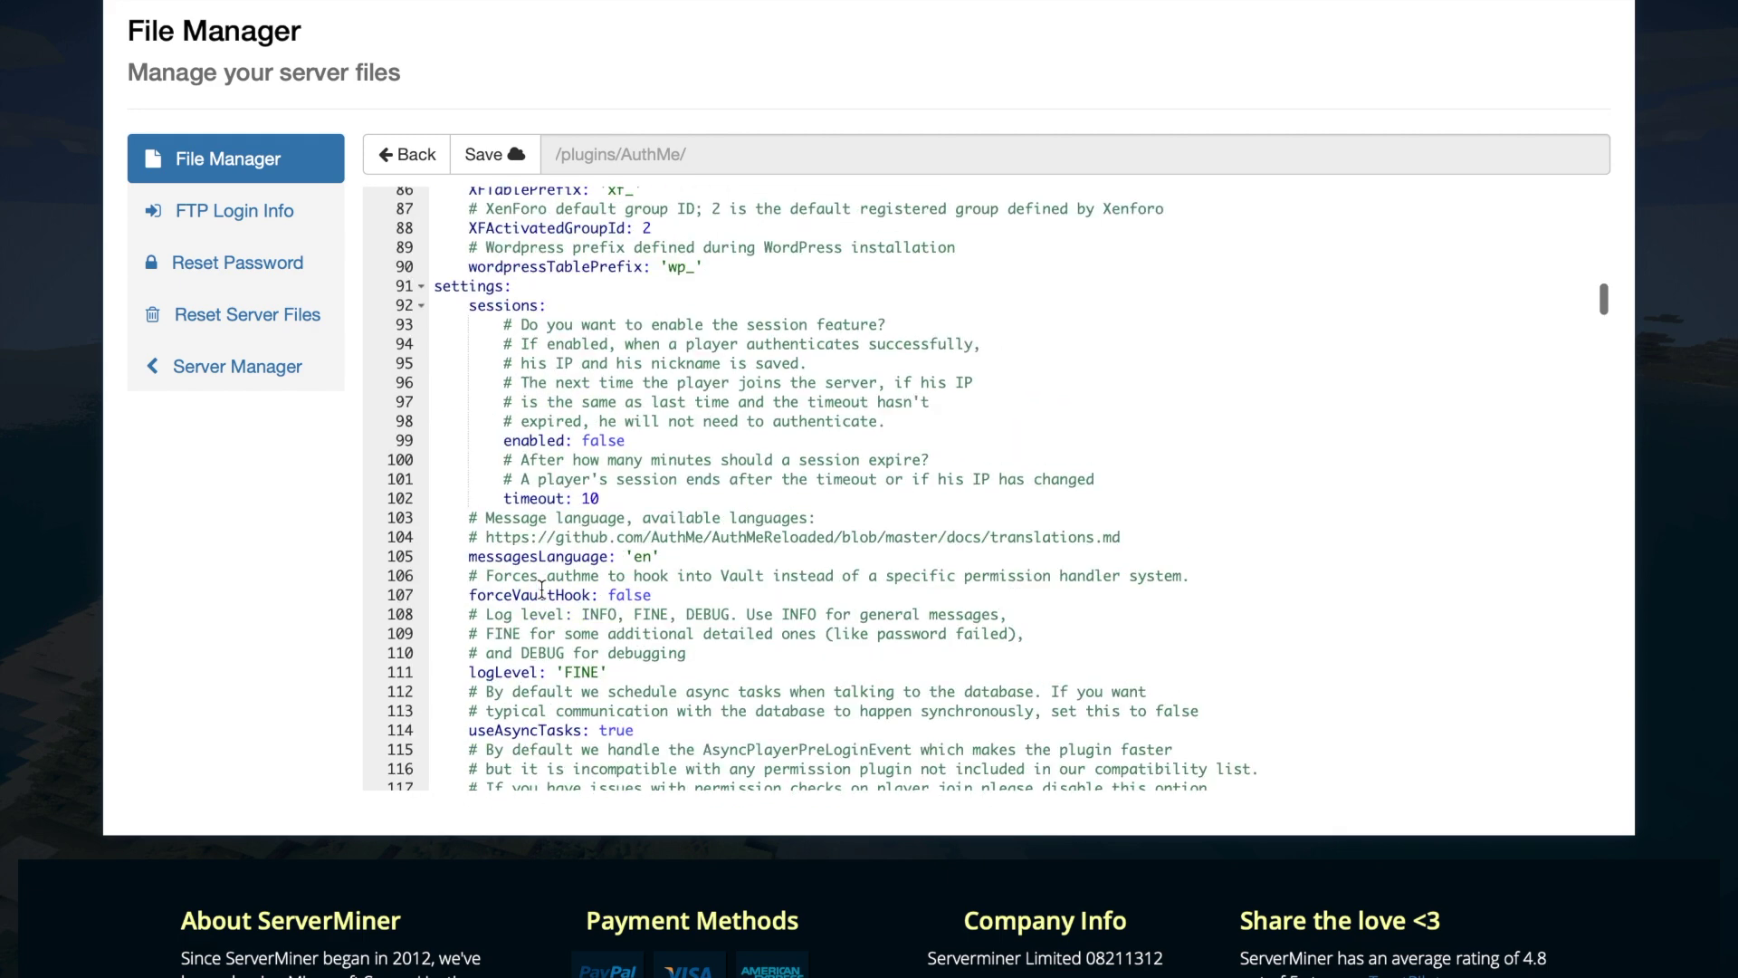
scroll(579, 525, "up", 1)
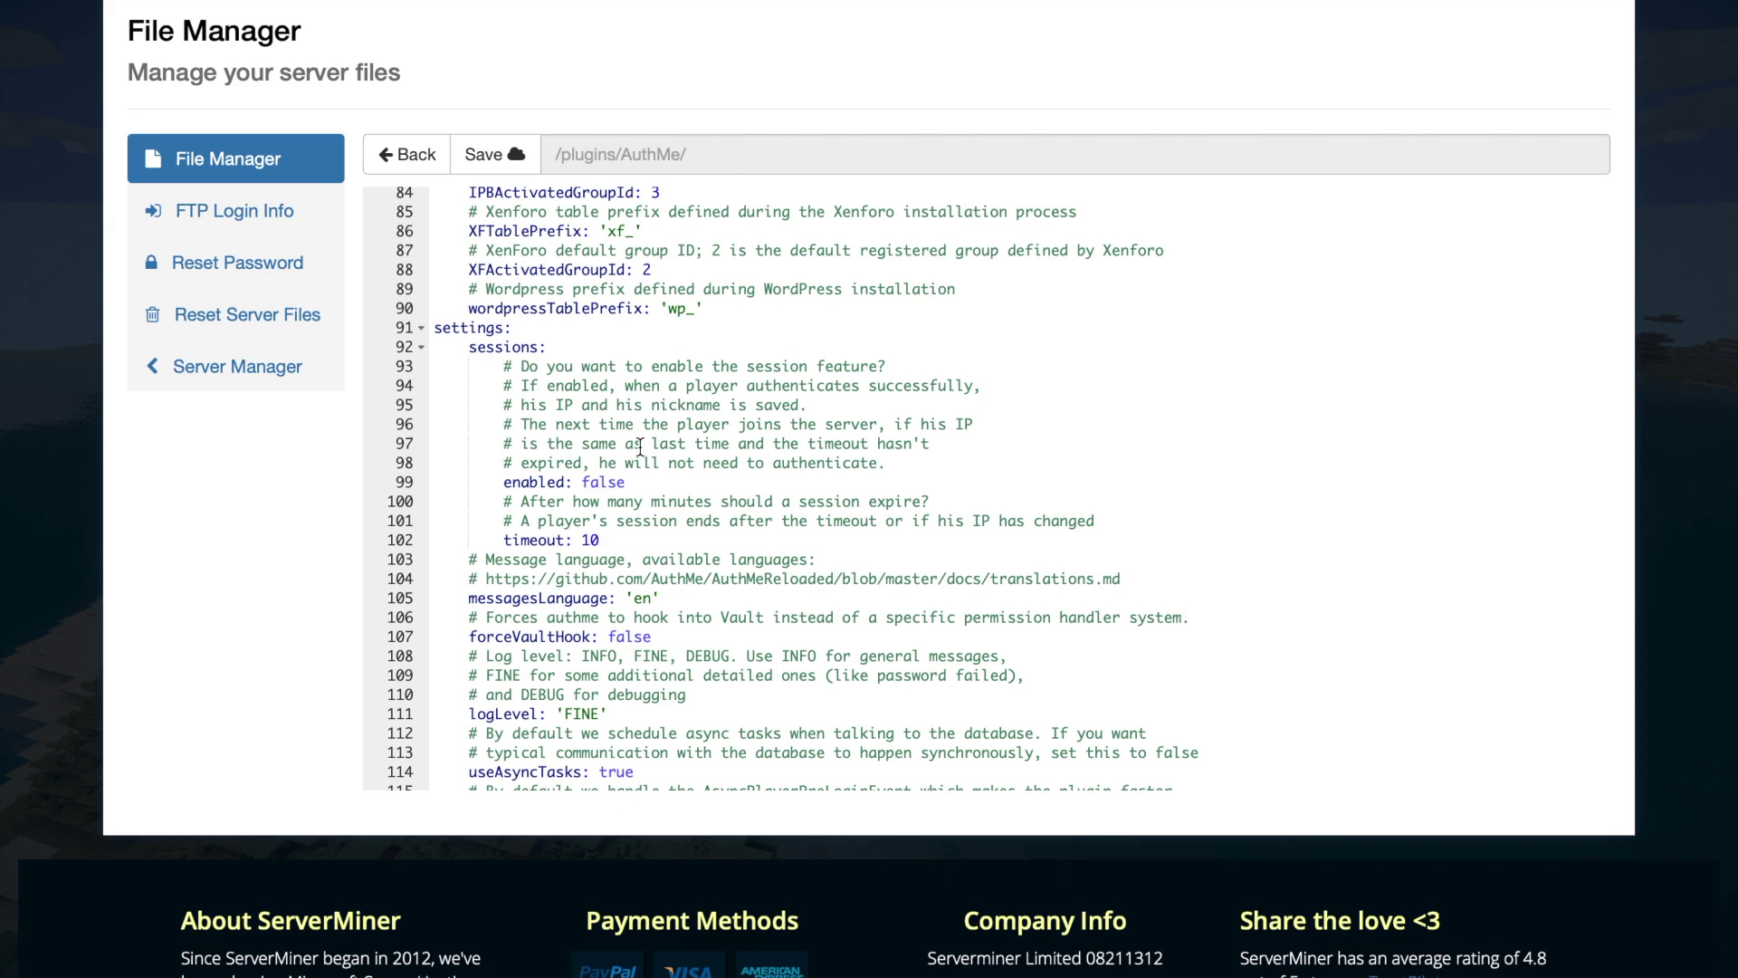
scroll(625, 688, "down", 1)
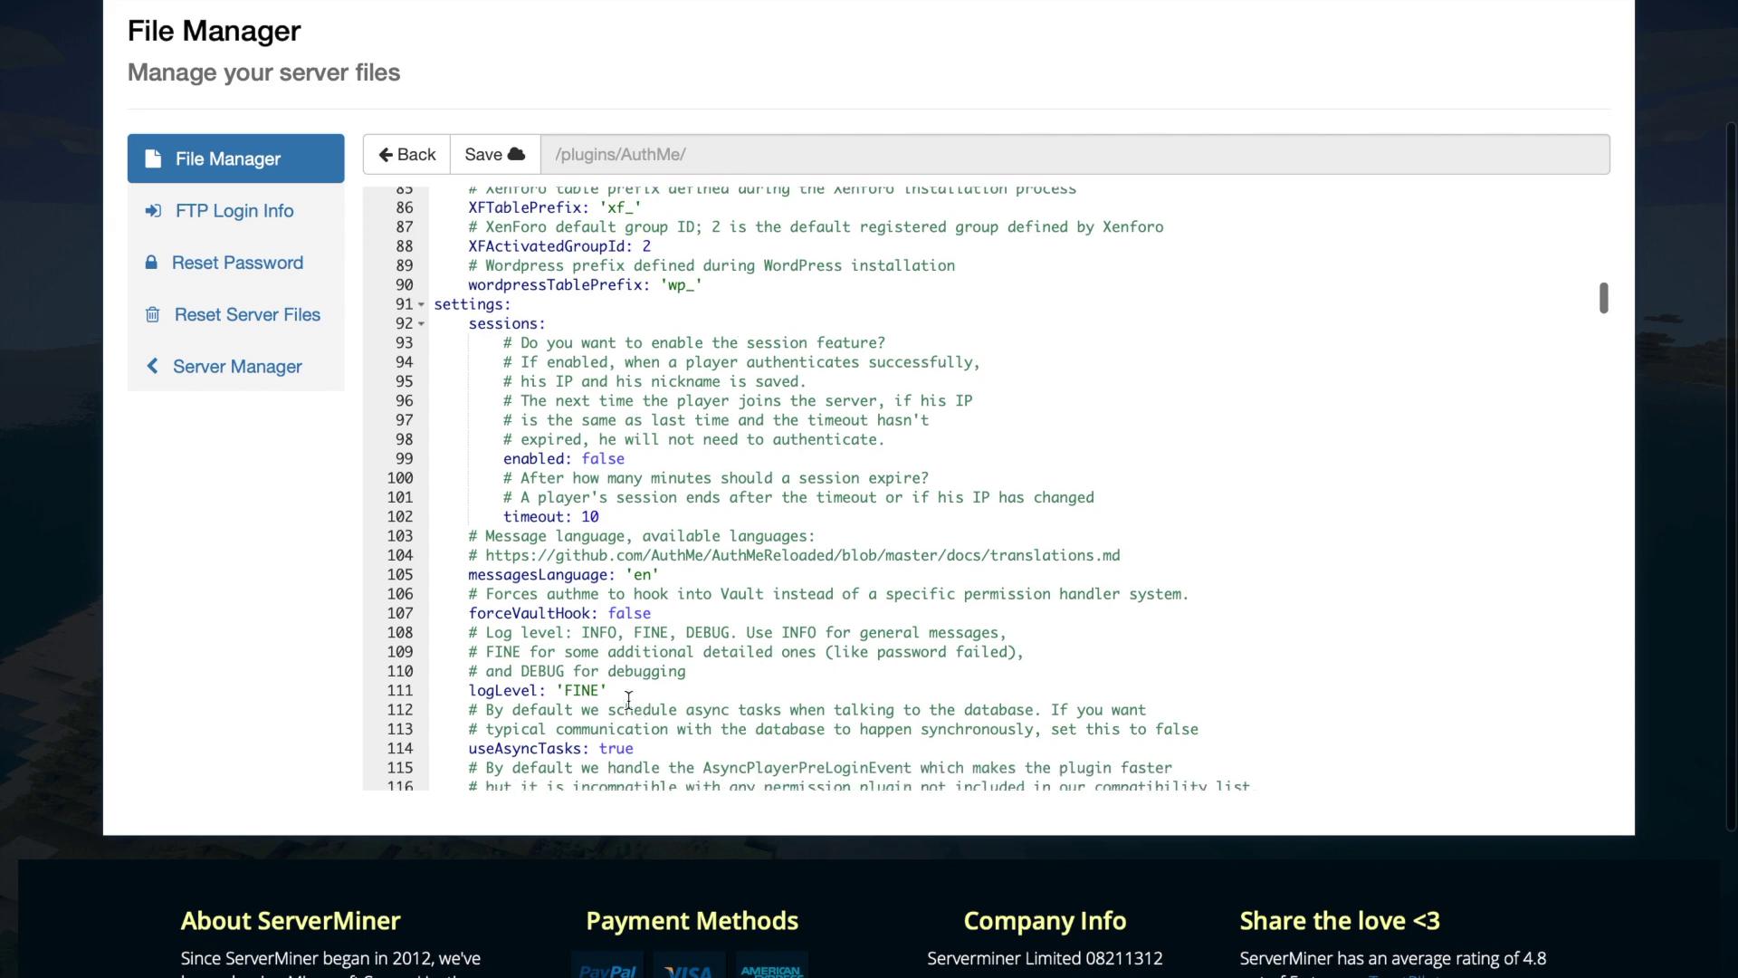
scroll(639, 624, "down", 12)
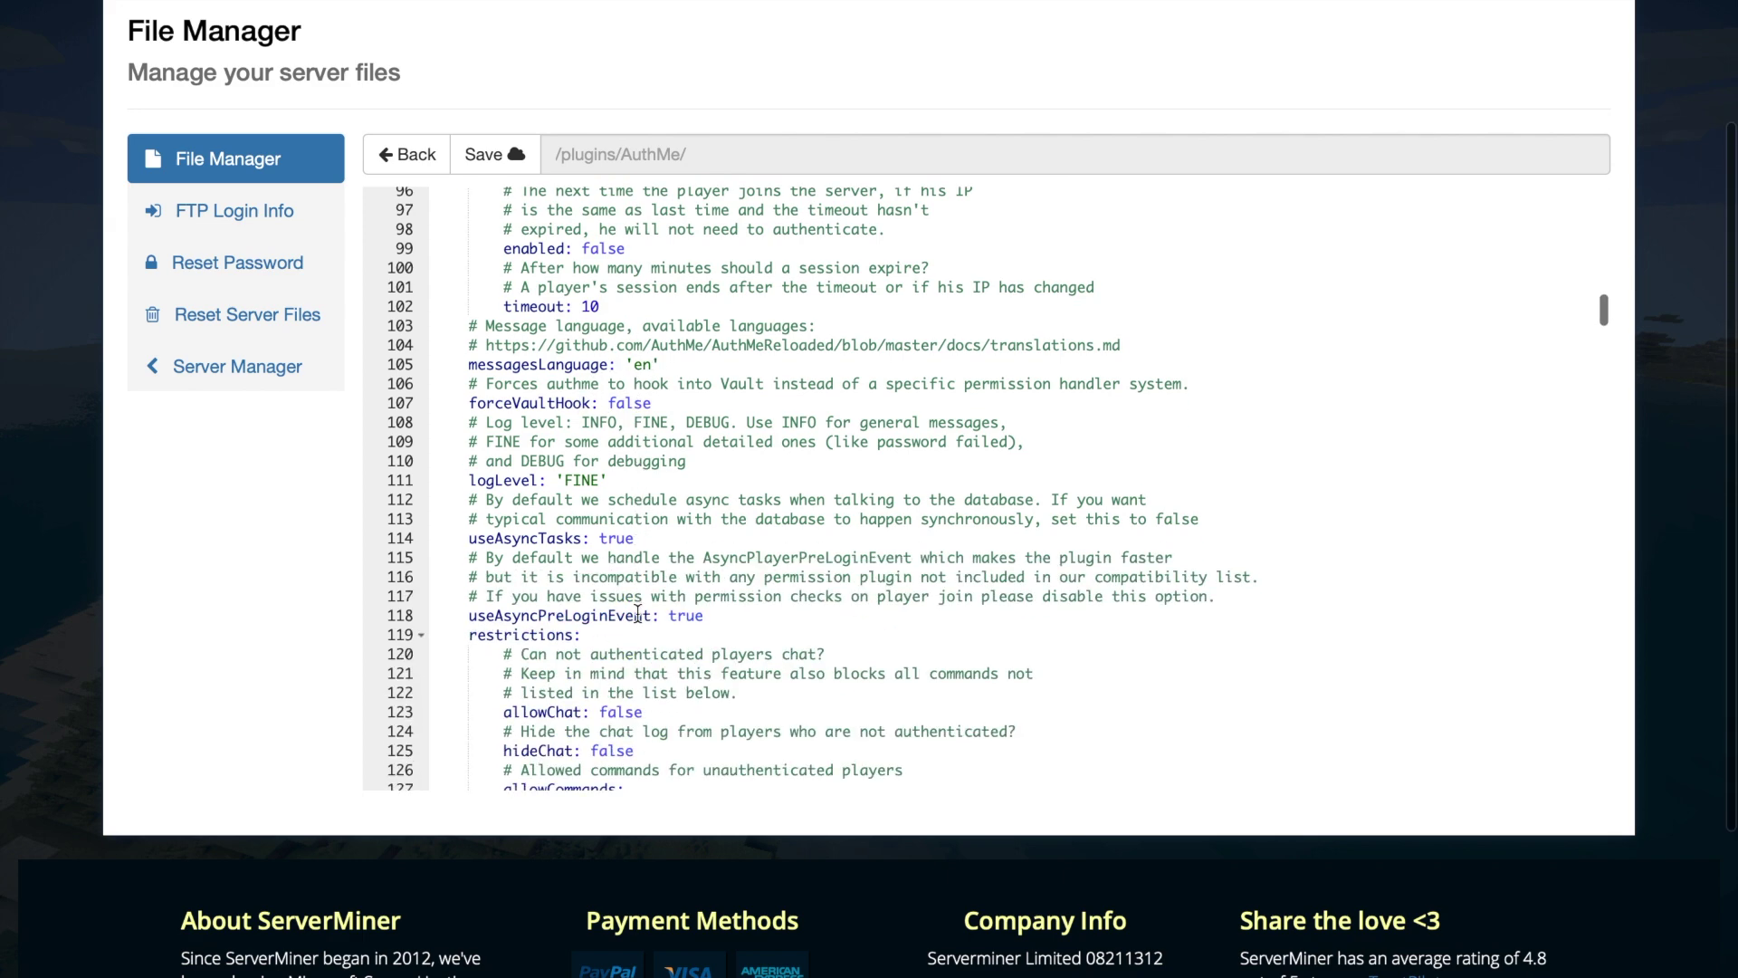
- Highlight the restrictions section, allowChat, the allowed commands like '/2fa', and registrations-per-IP
left_click_drag(584, 360, 519, 348)
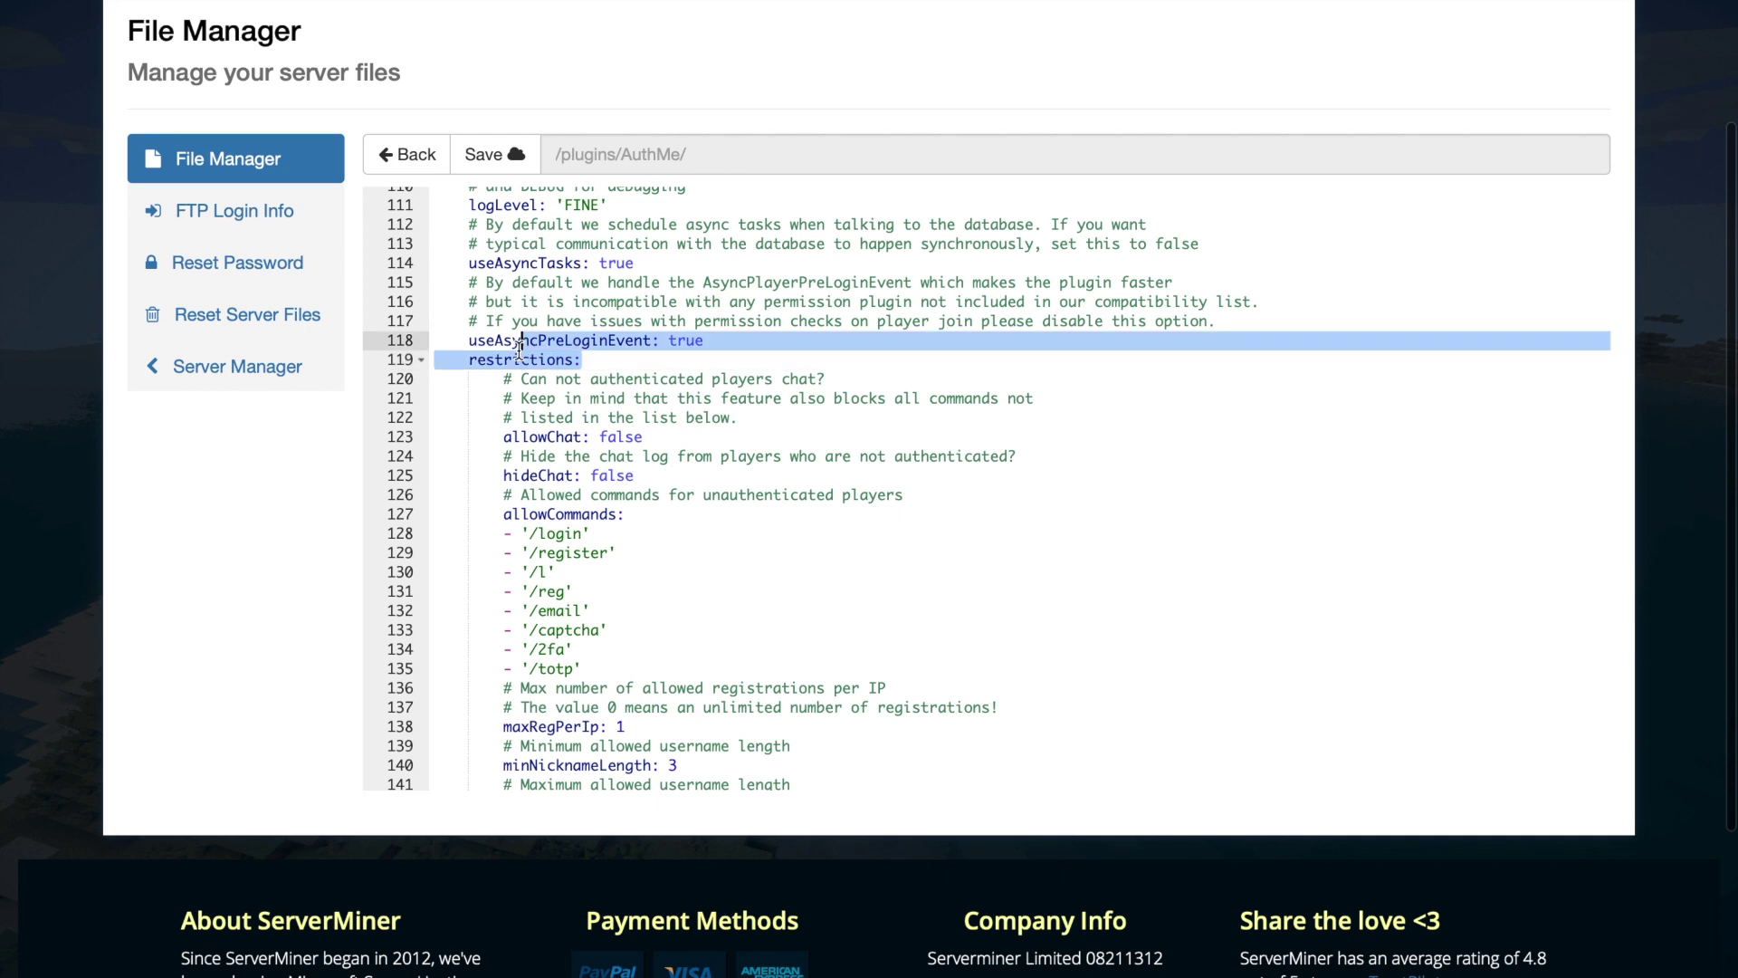
left_click(621, 436)
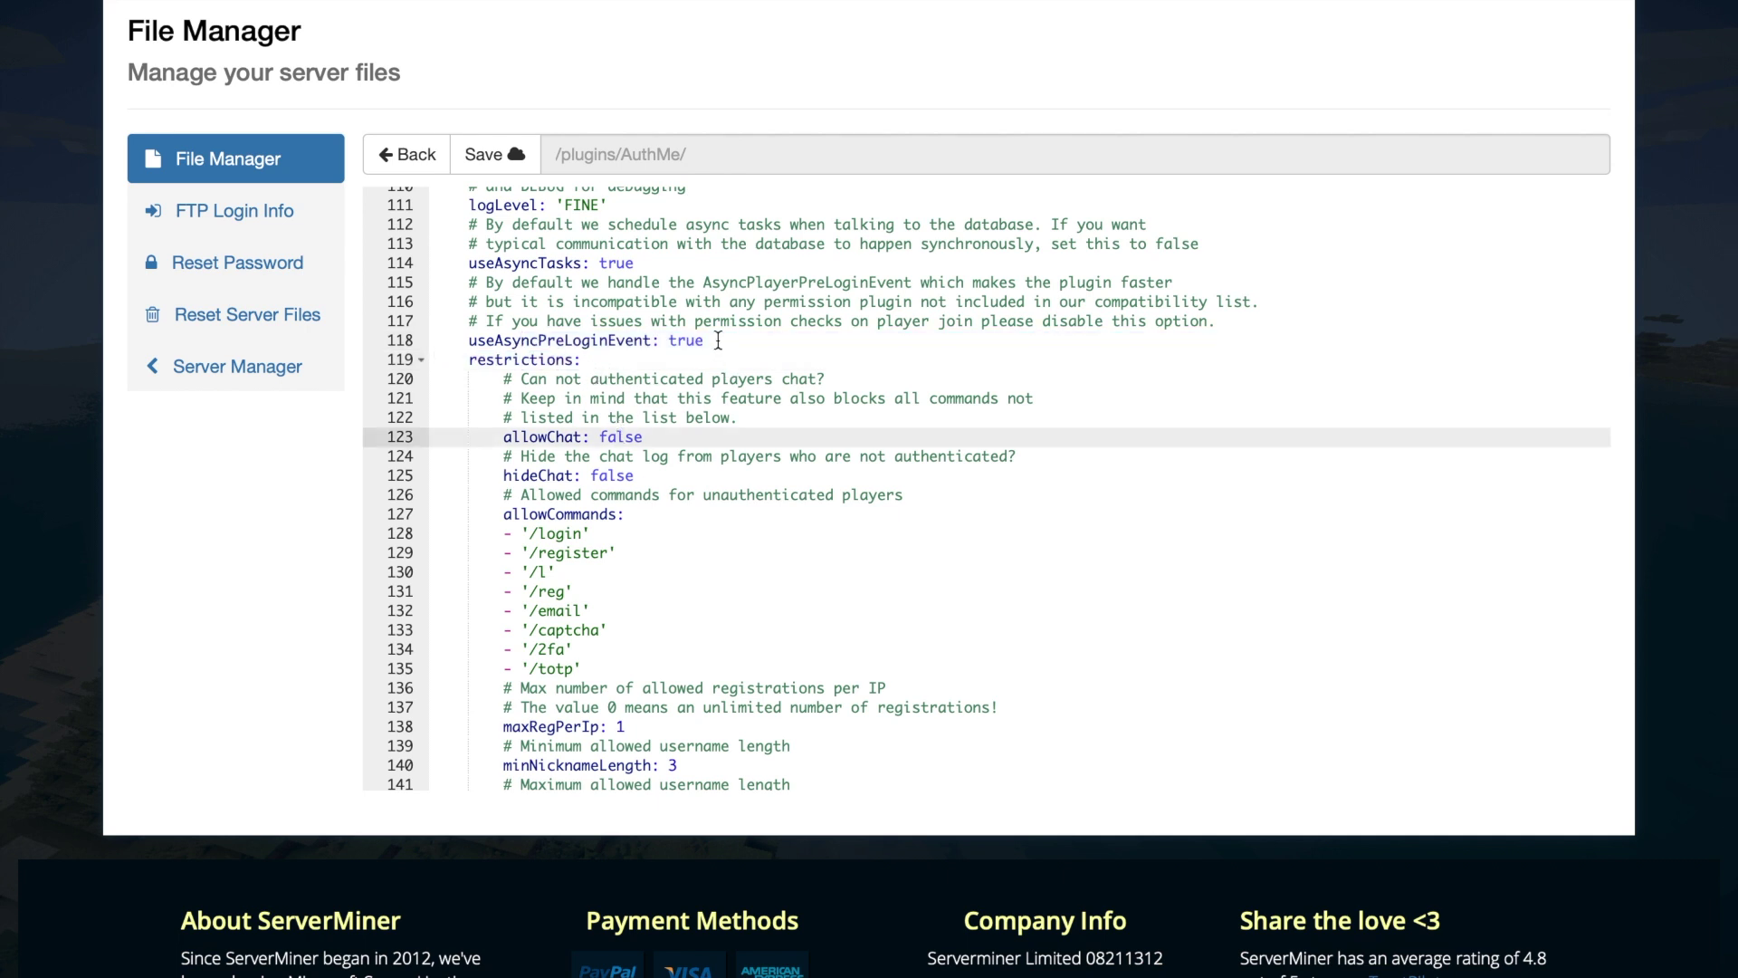
scroll(616, 437, "down", 3)
left_click(613, 507)
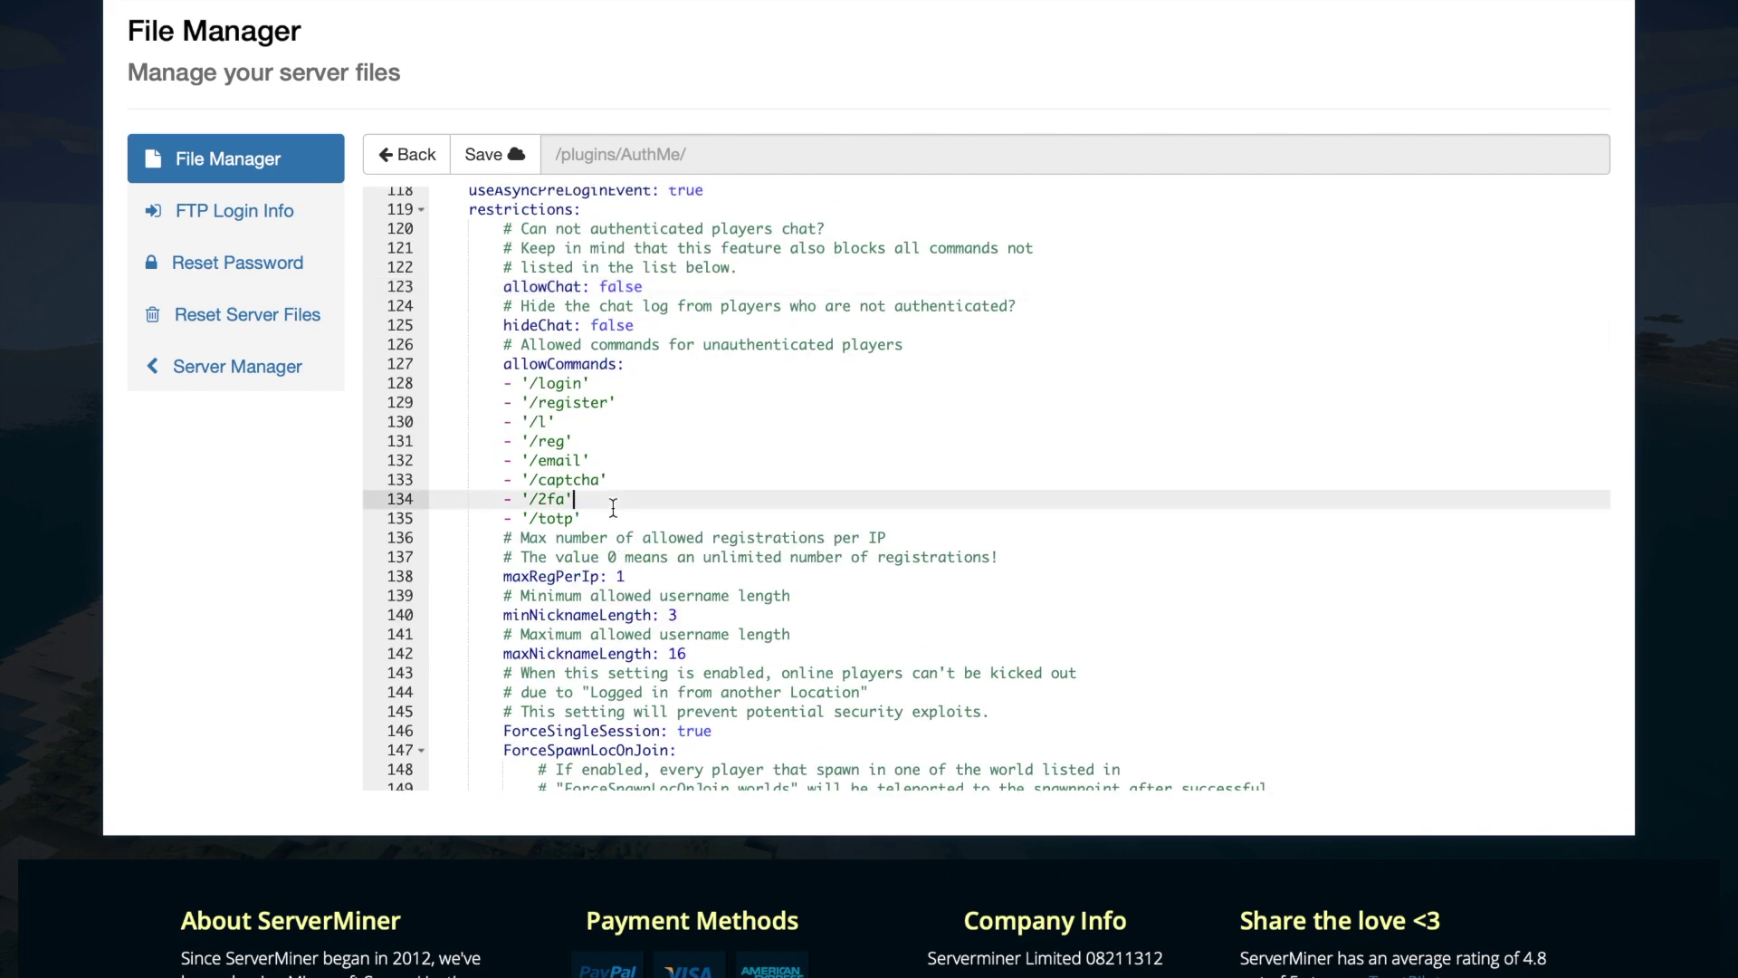
left_click_drag(613, 507, 472, 348)
left_click(649, 535)
- Scroll further into restrictions and highlight the list of forced-spawn worlds
scroll(638, 521, "down", 3)
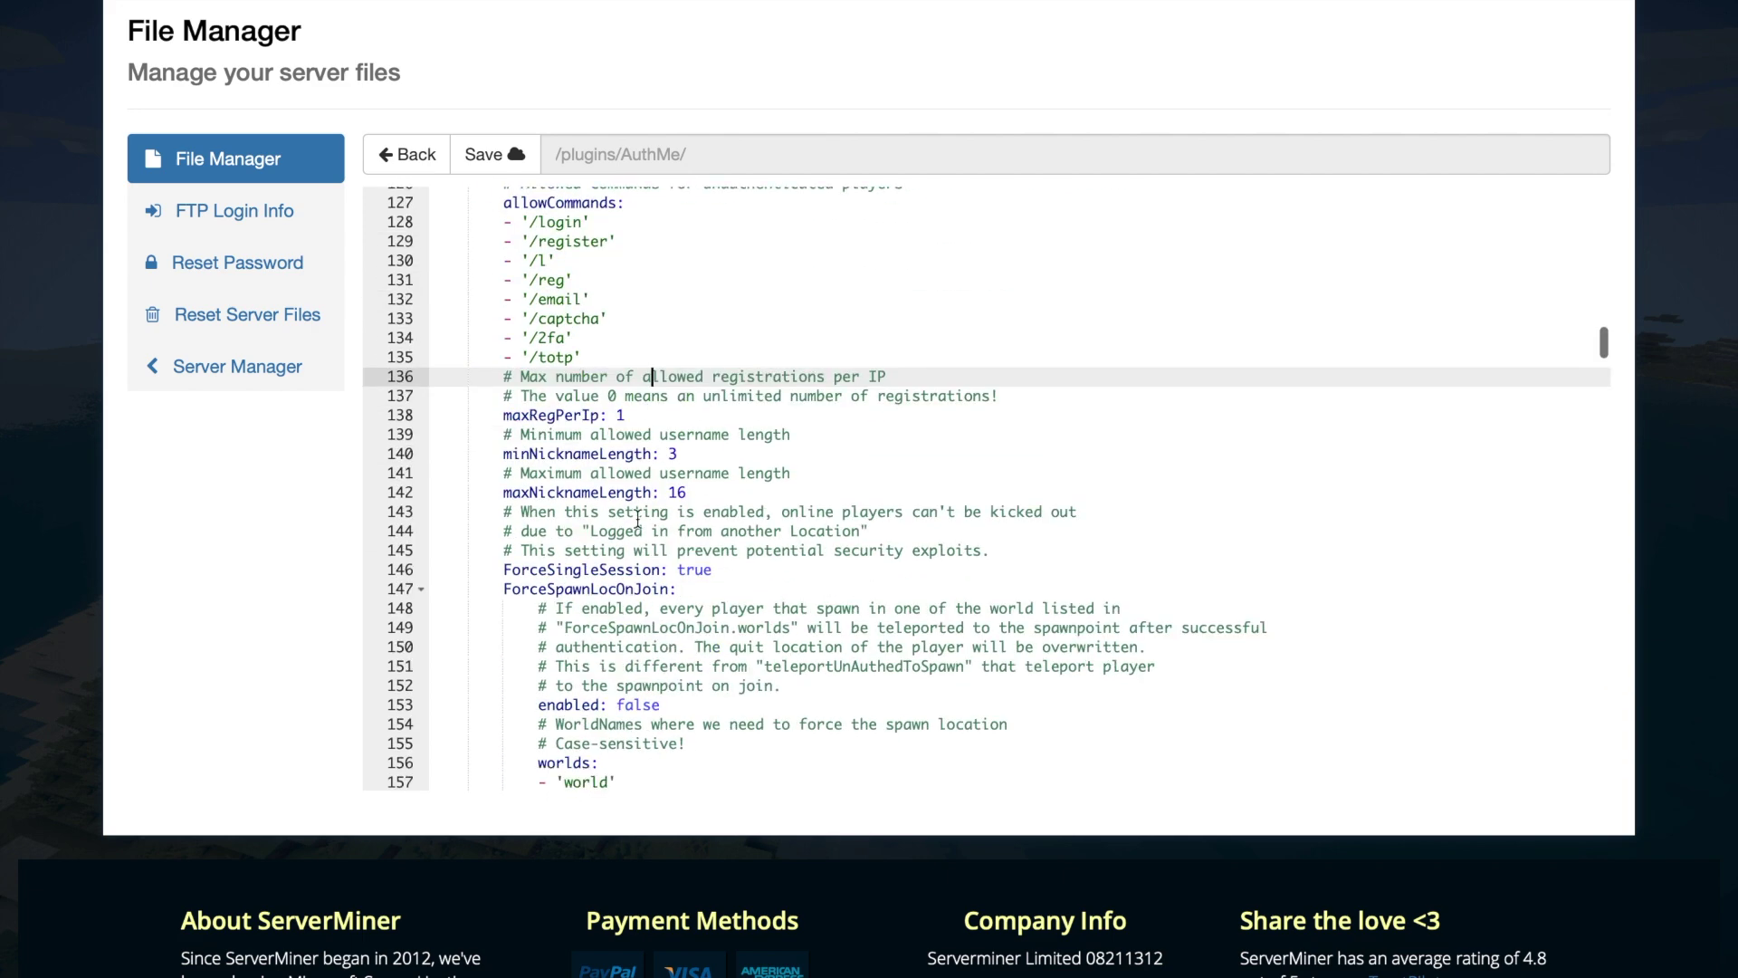
scroll(720, 501, "down", 2)
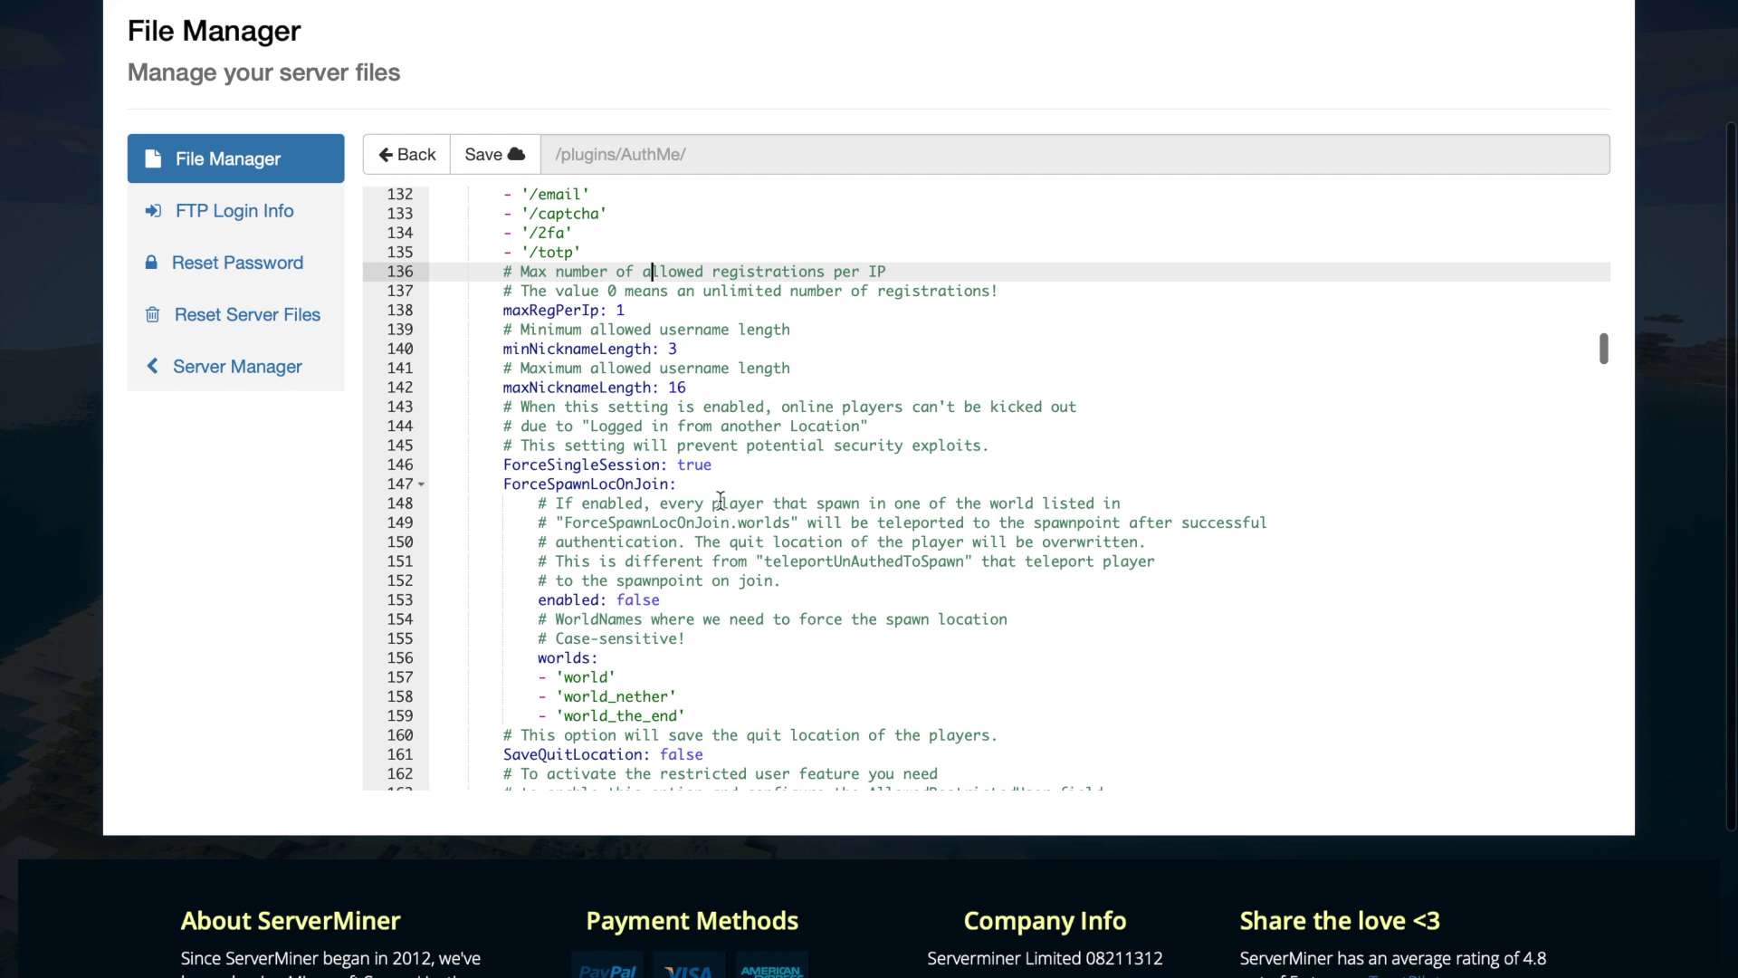
scroll(720, 500, "down", 2)
scroll(694, 511, "down", 2)
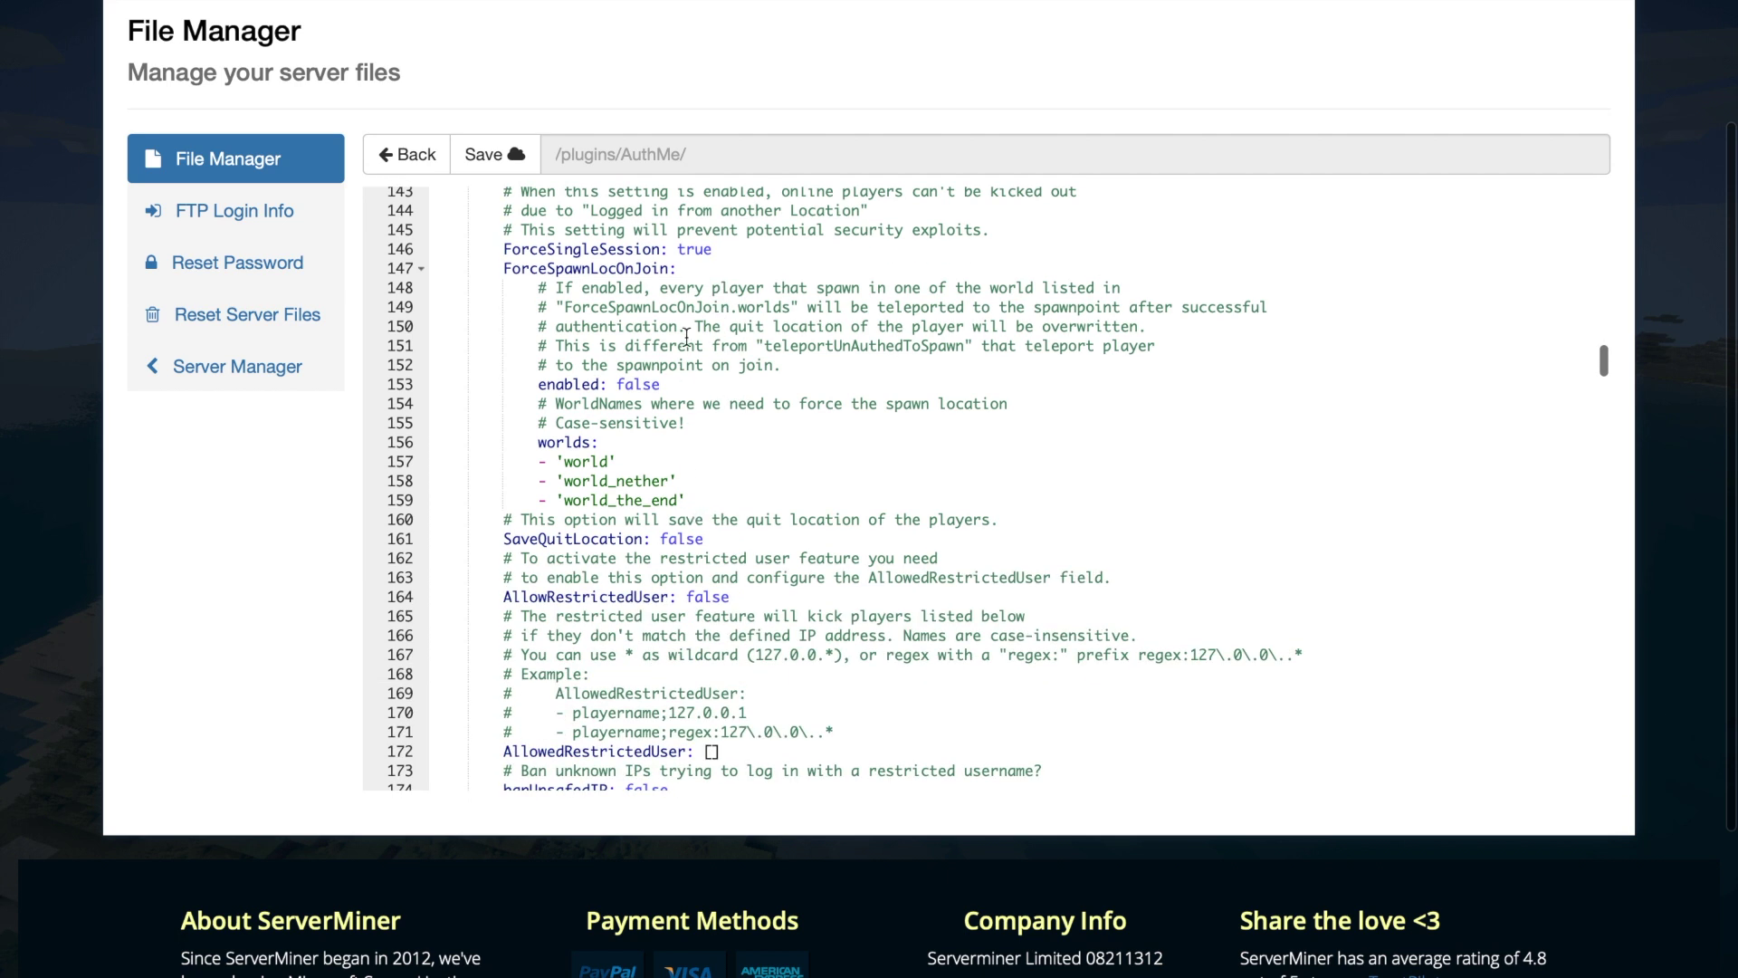
left_click_drag(686, 500, 498, 441)
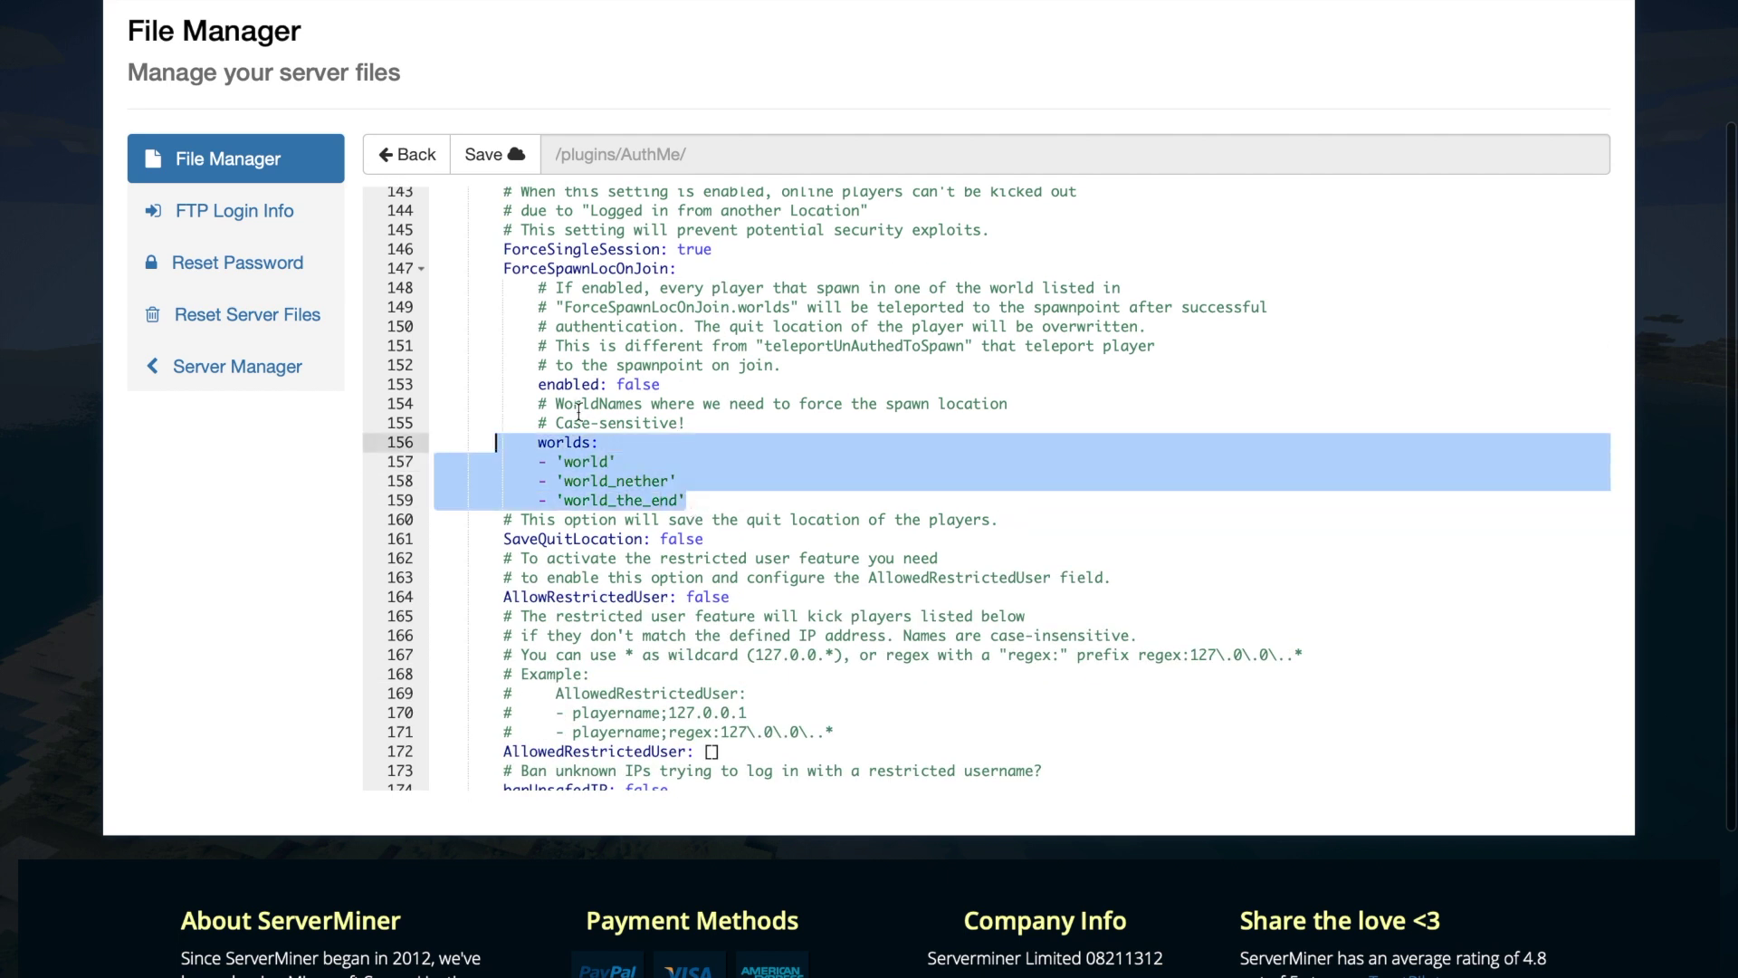
scroll(703, 623, "down", 1)
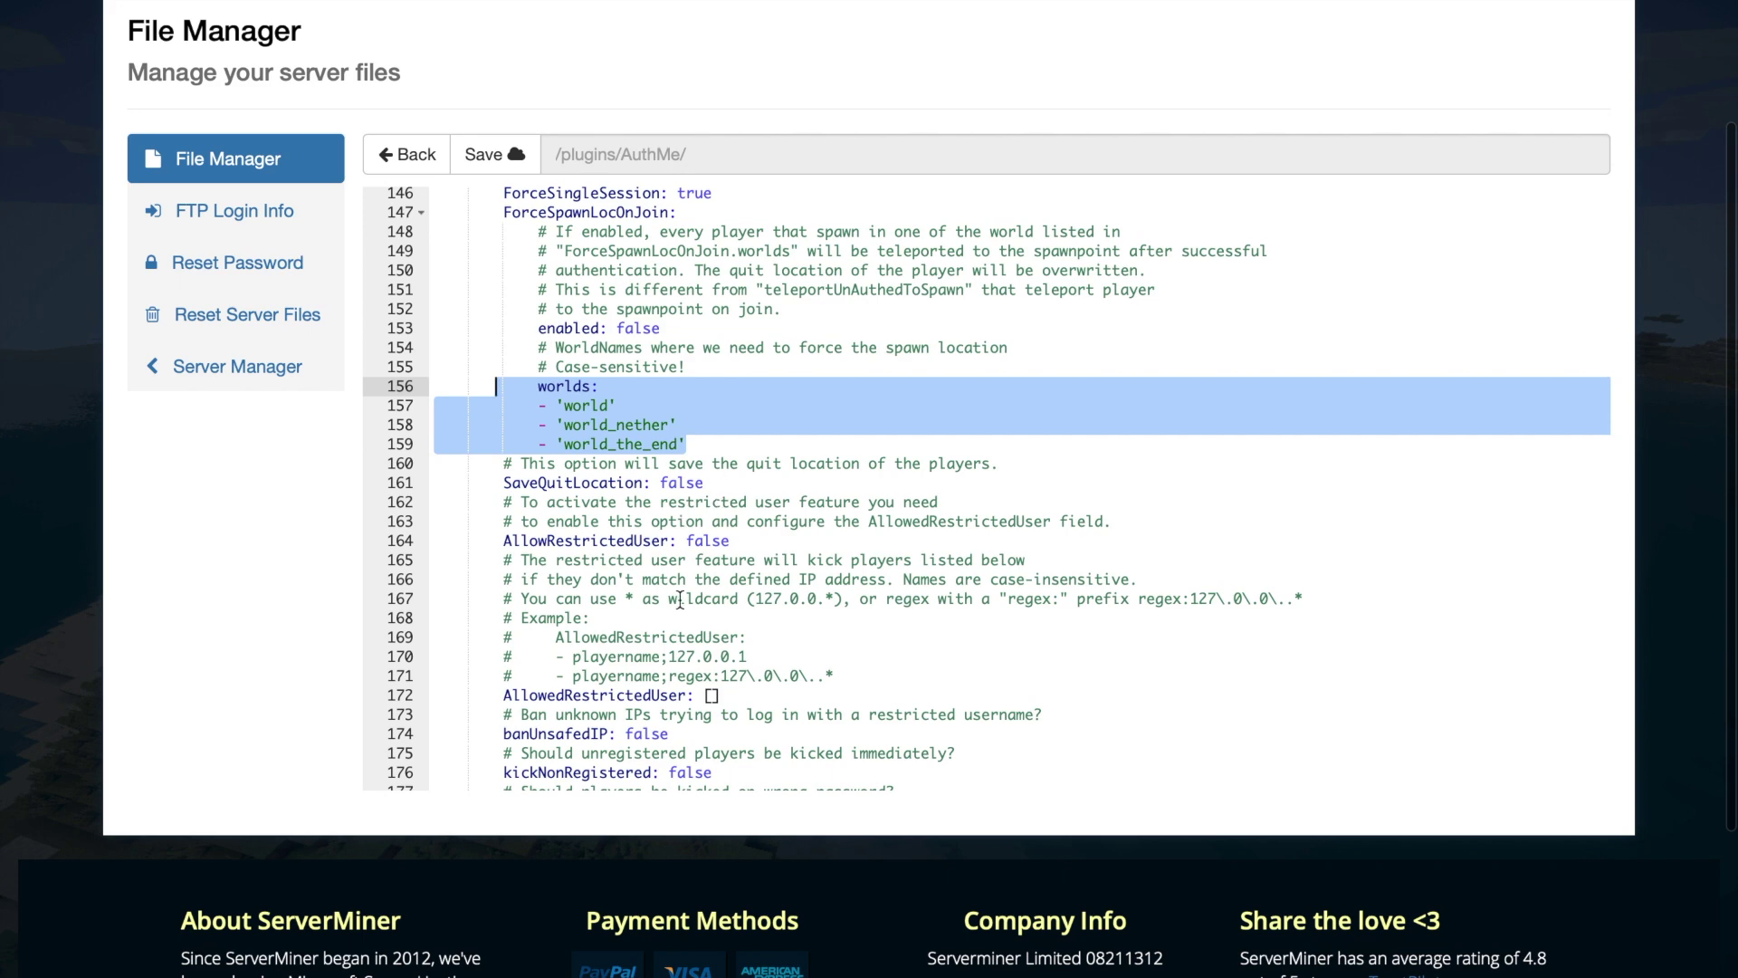
scroll(680, 600, "down", 8)
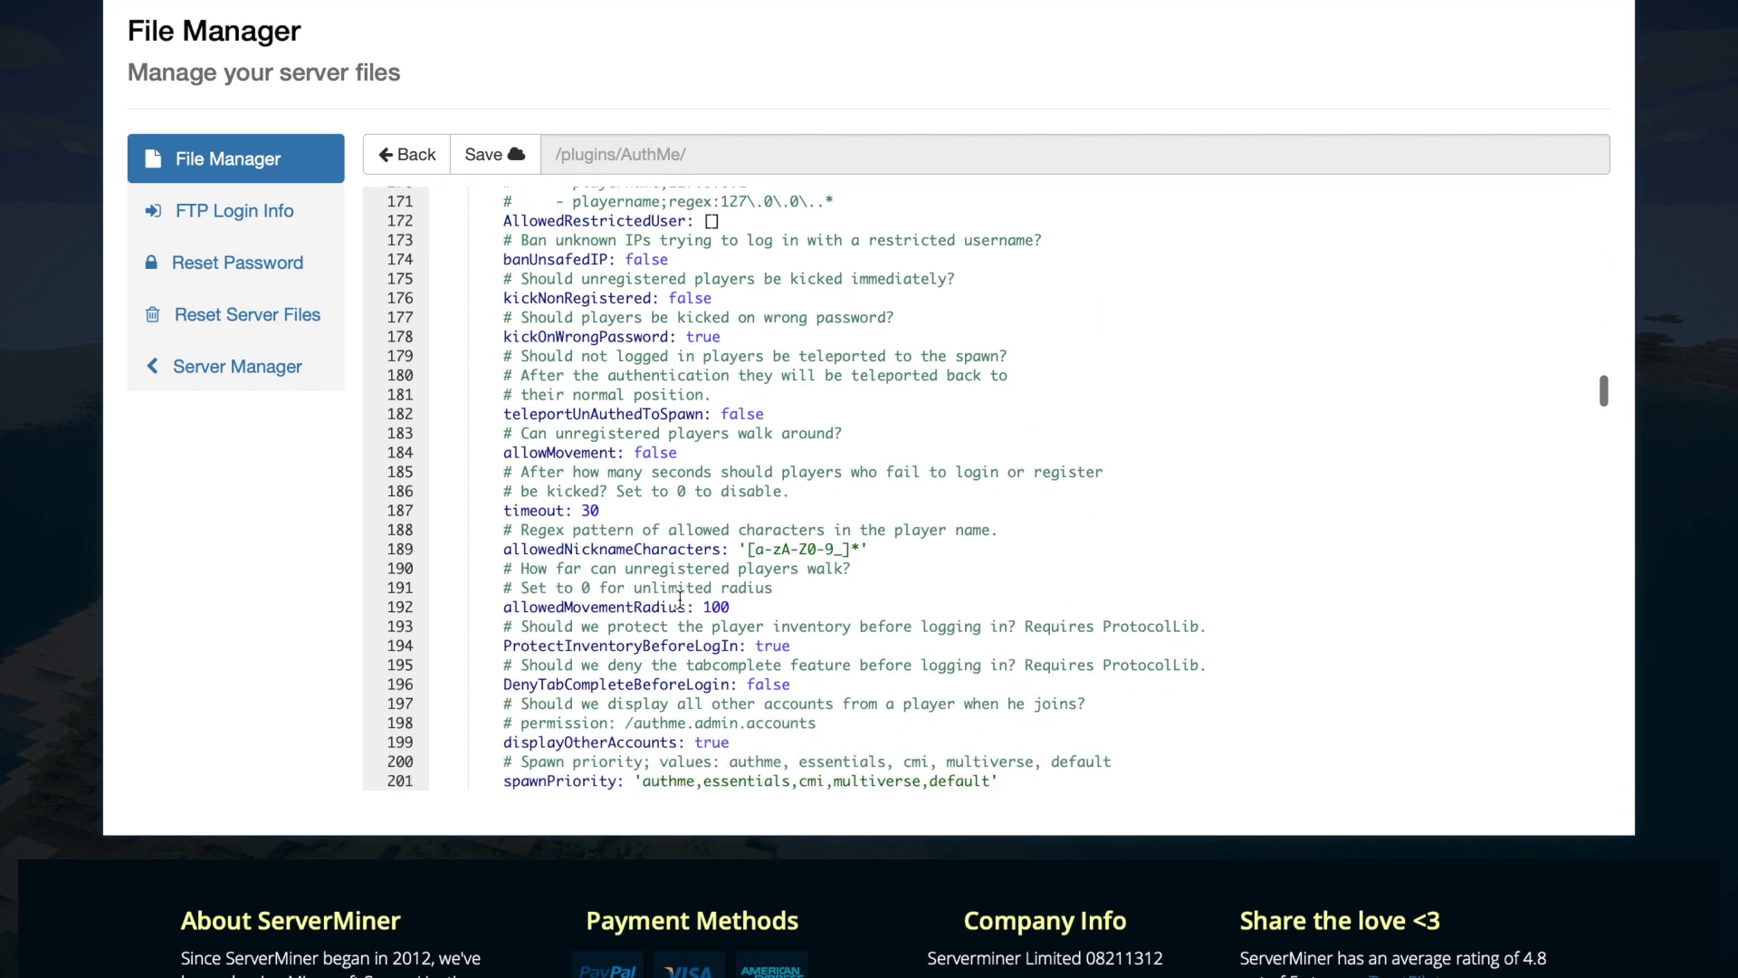
left_click_drag(628, 530, 505, 510)
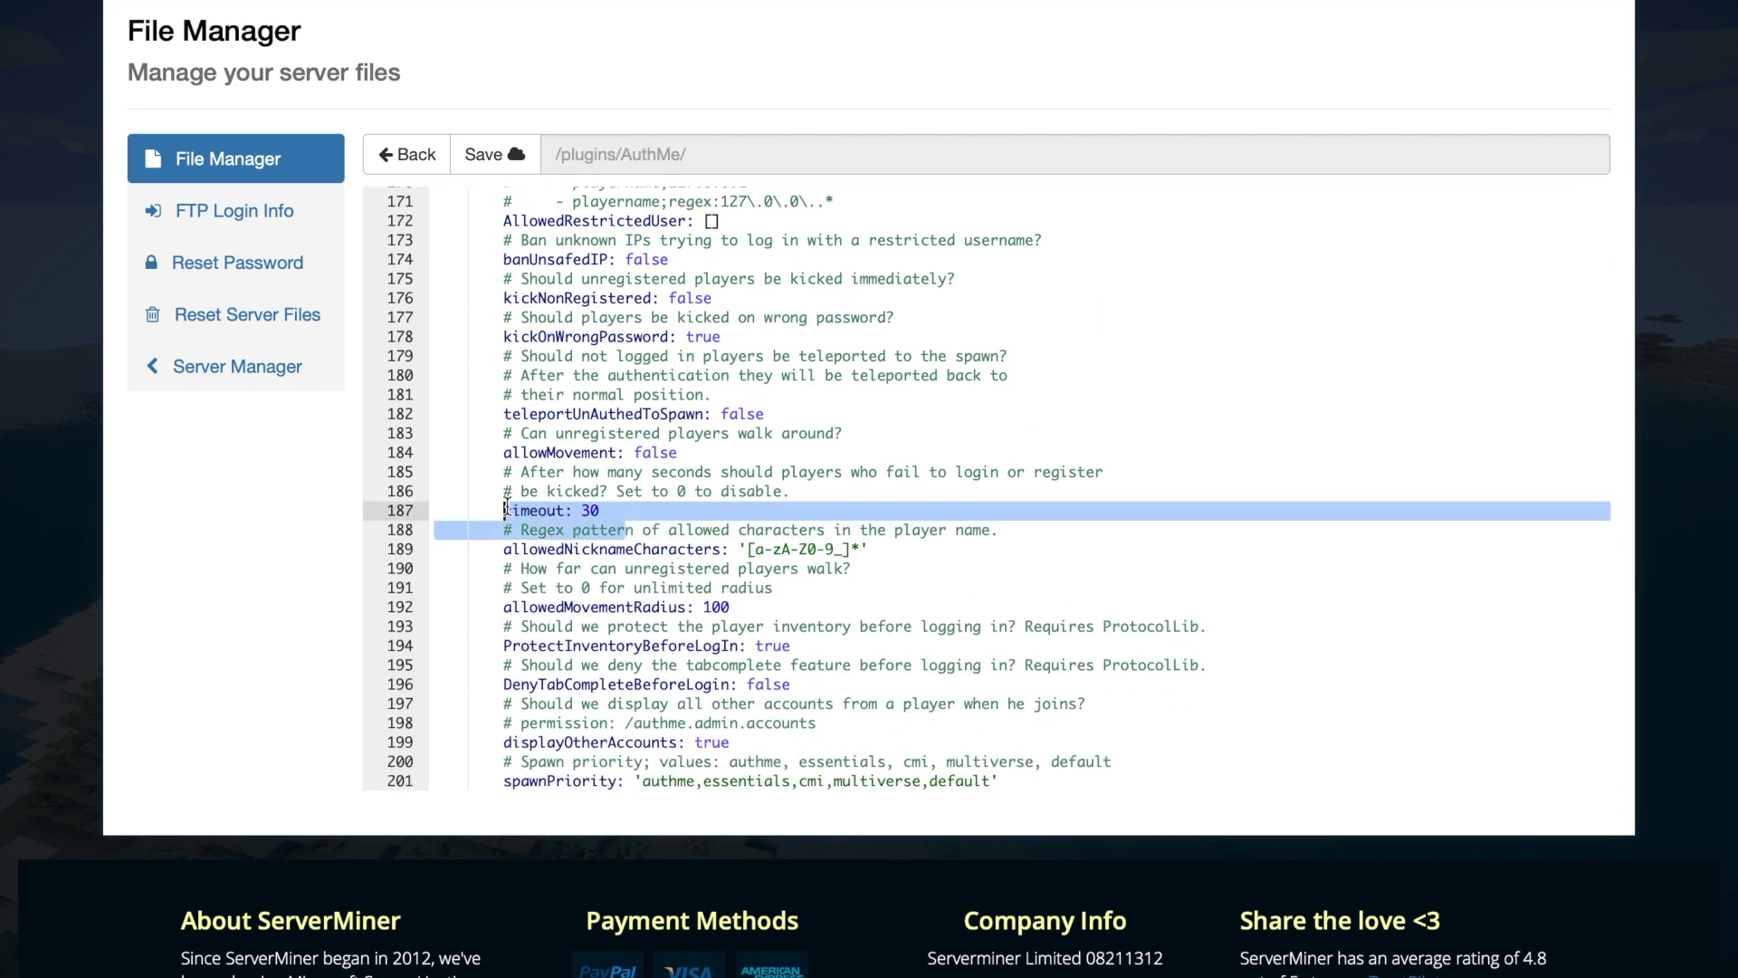
left_click(505, 510)
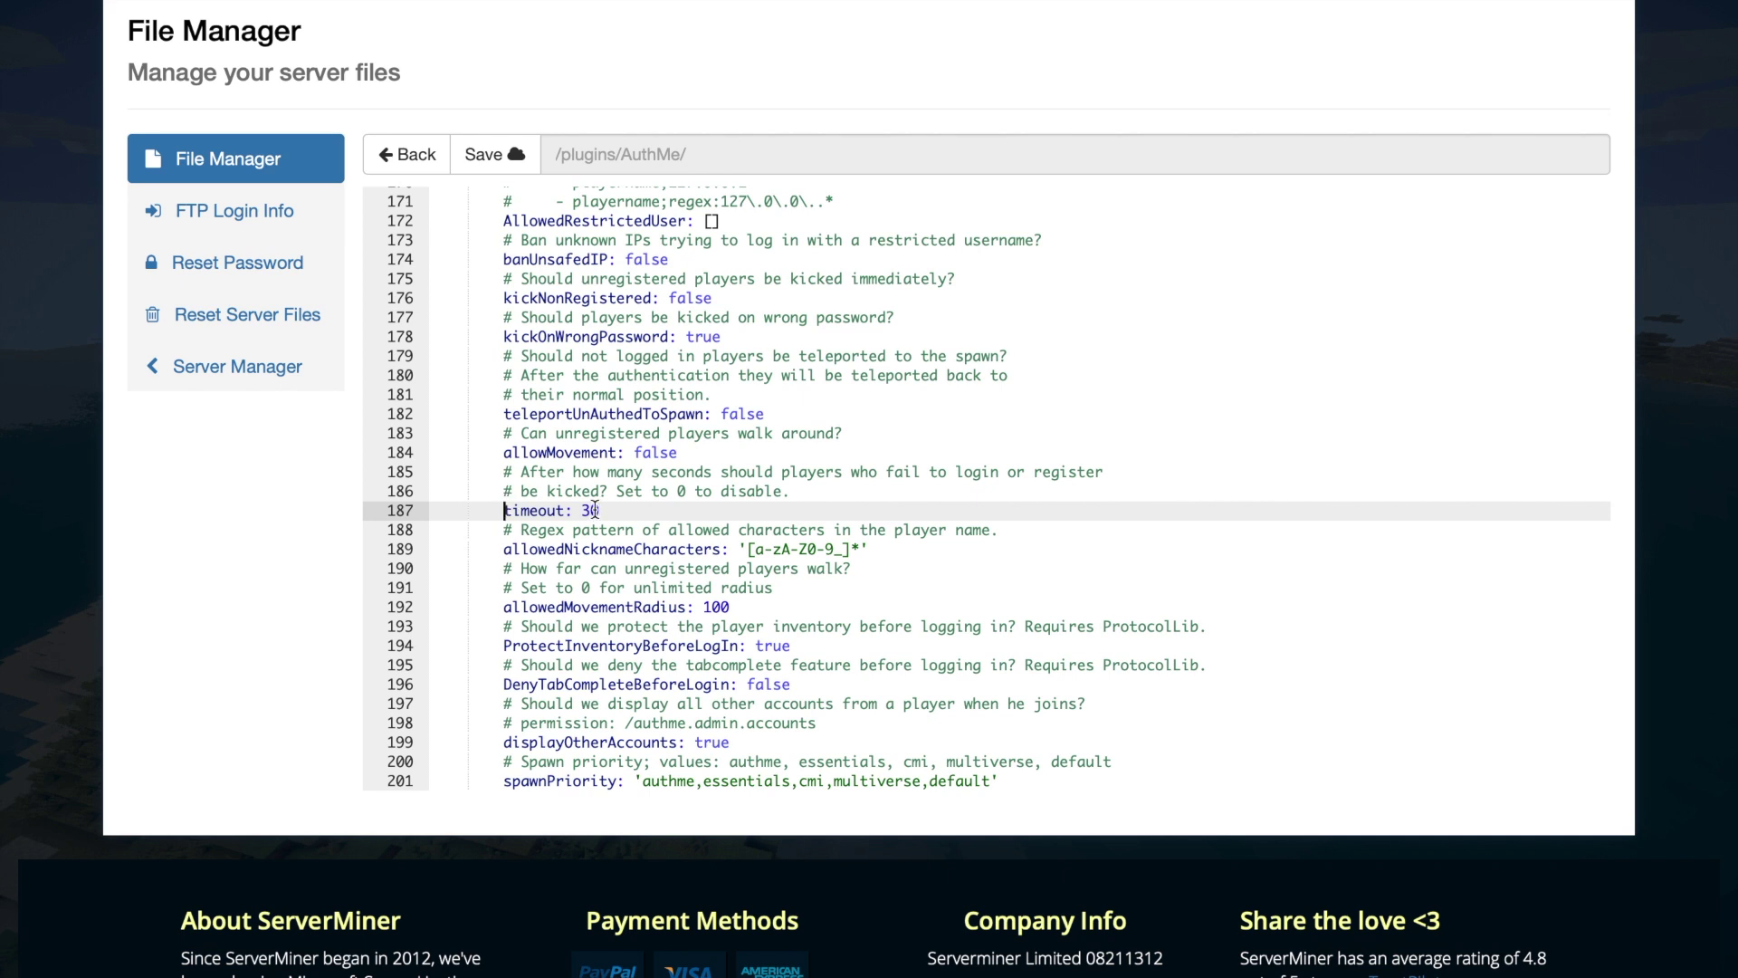
left_click(718, 498)
left_click(703, 529)
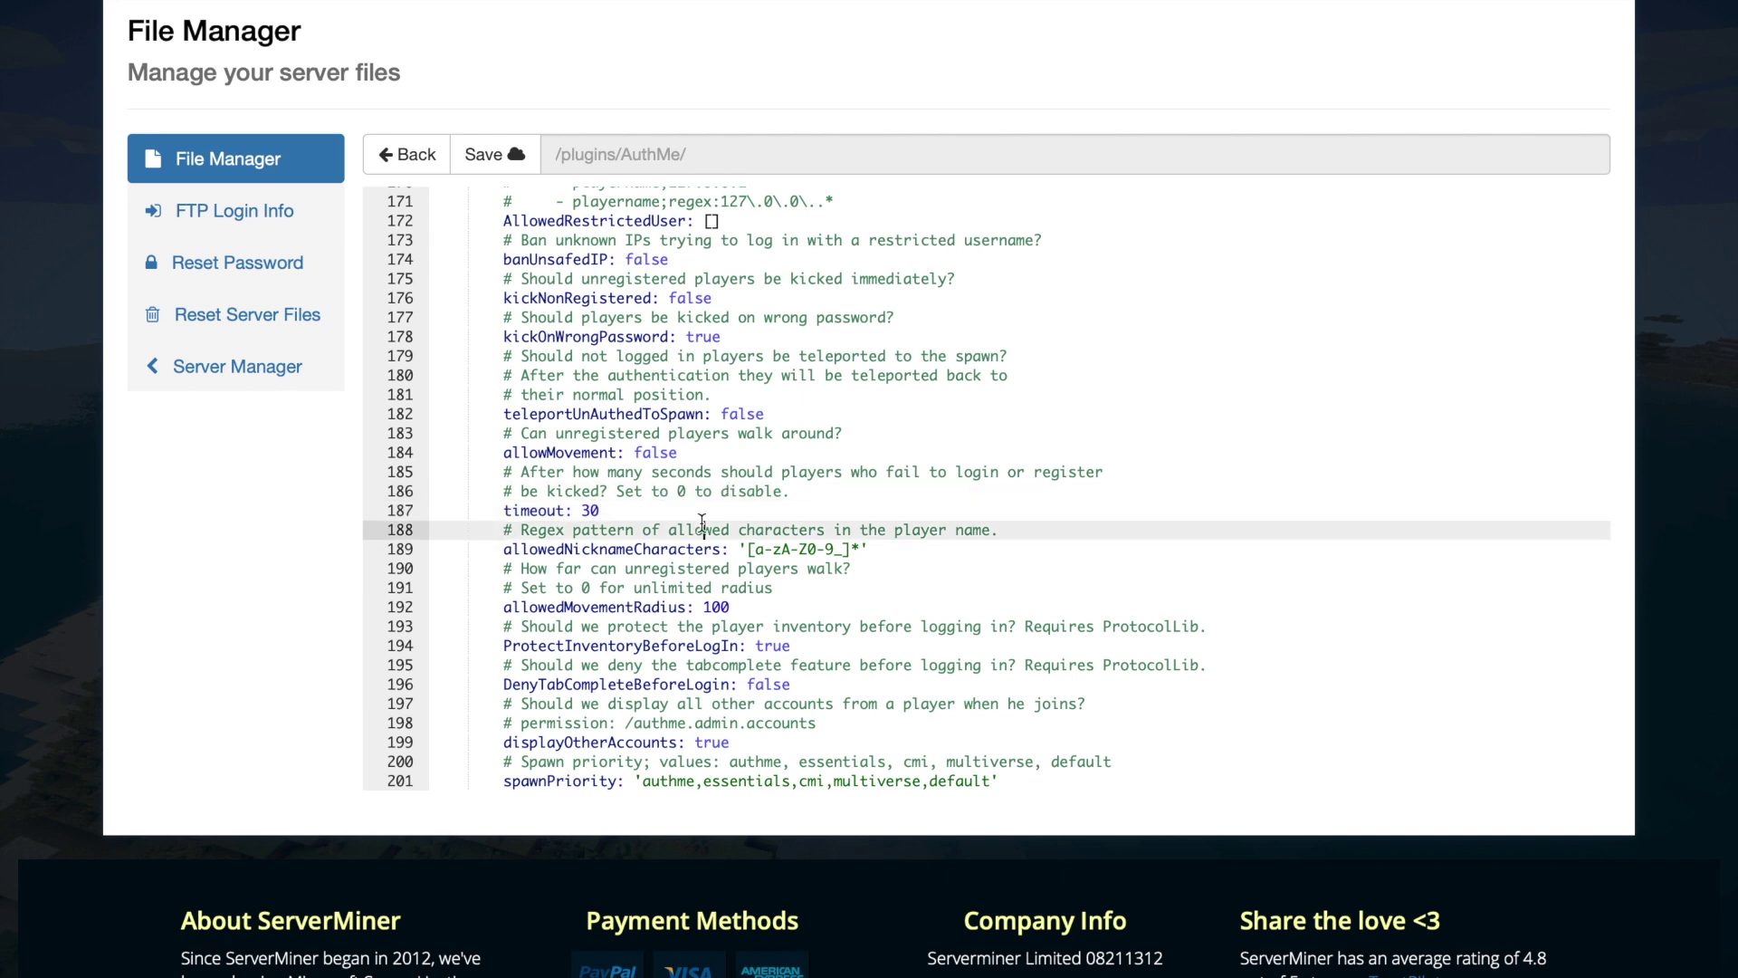
scroll(676, 563, "down", 2)
scroll(676, 563, "down", 3)
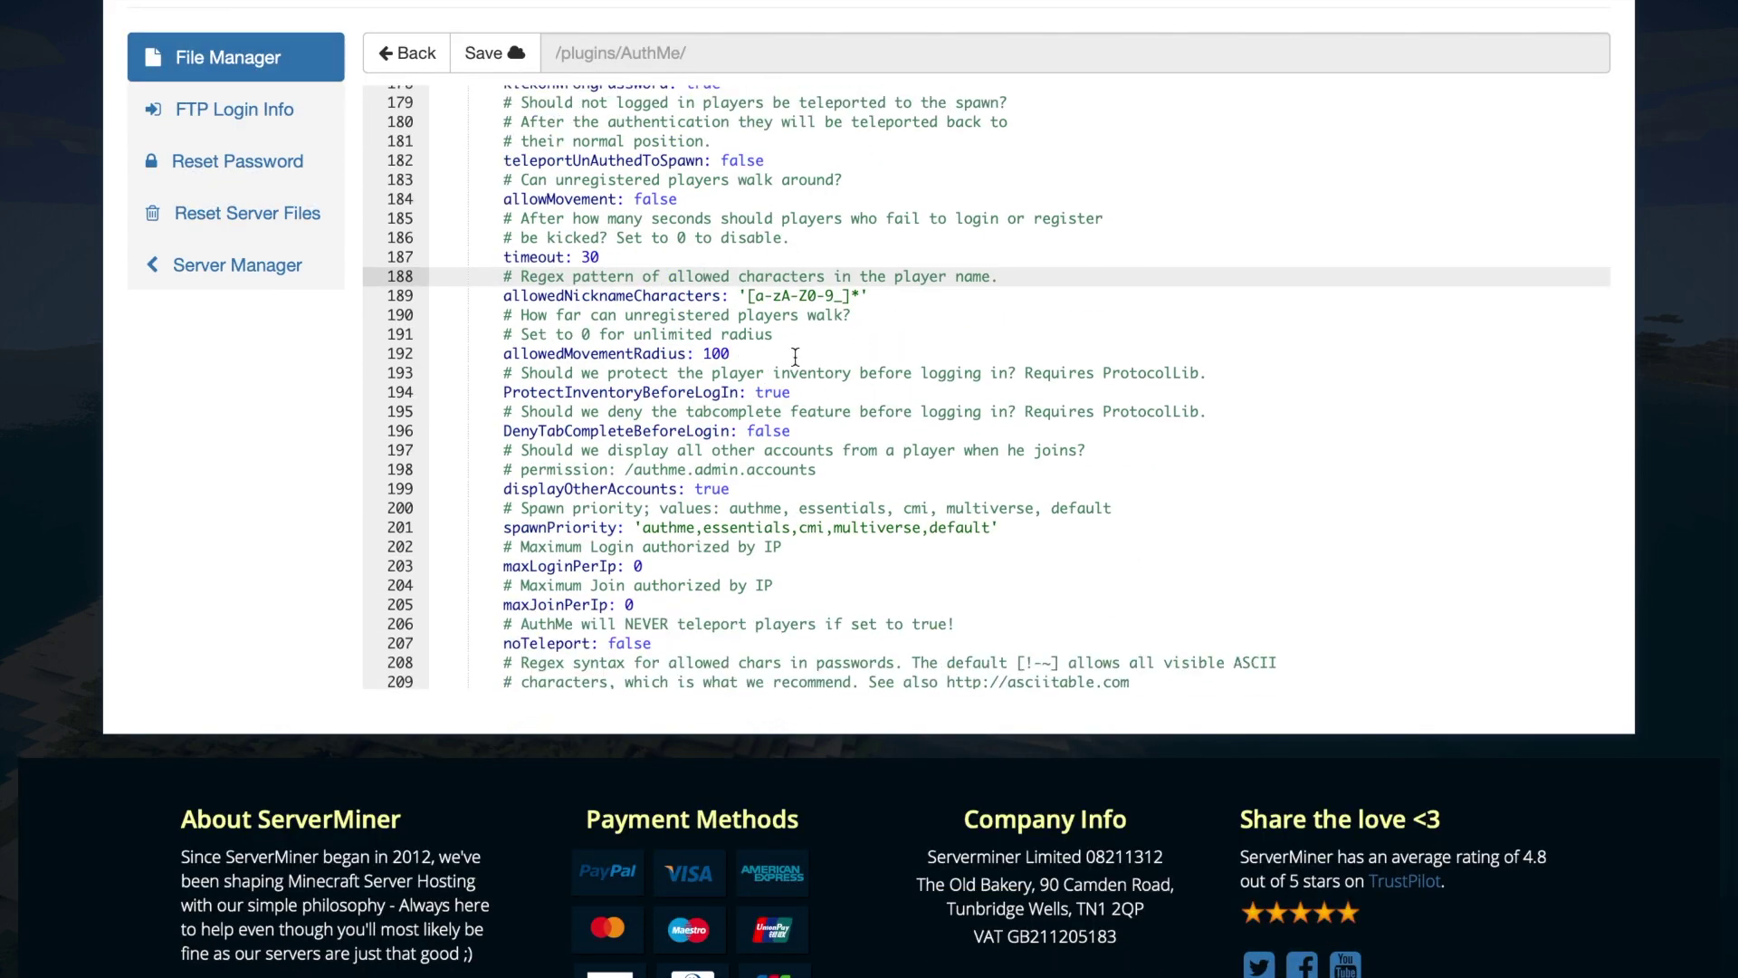
left_click_drag(795, 355, 529, 382)
scroll(696, 452, "down", 4)
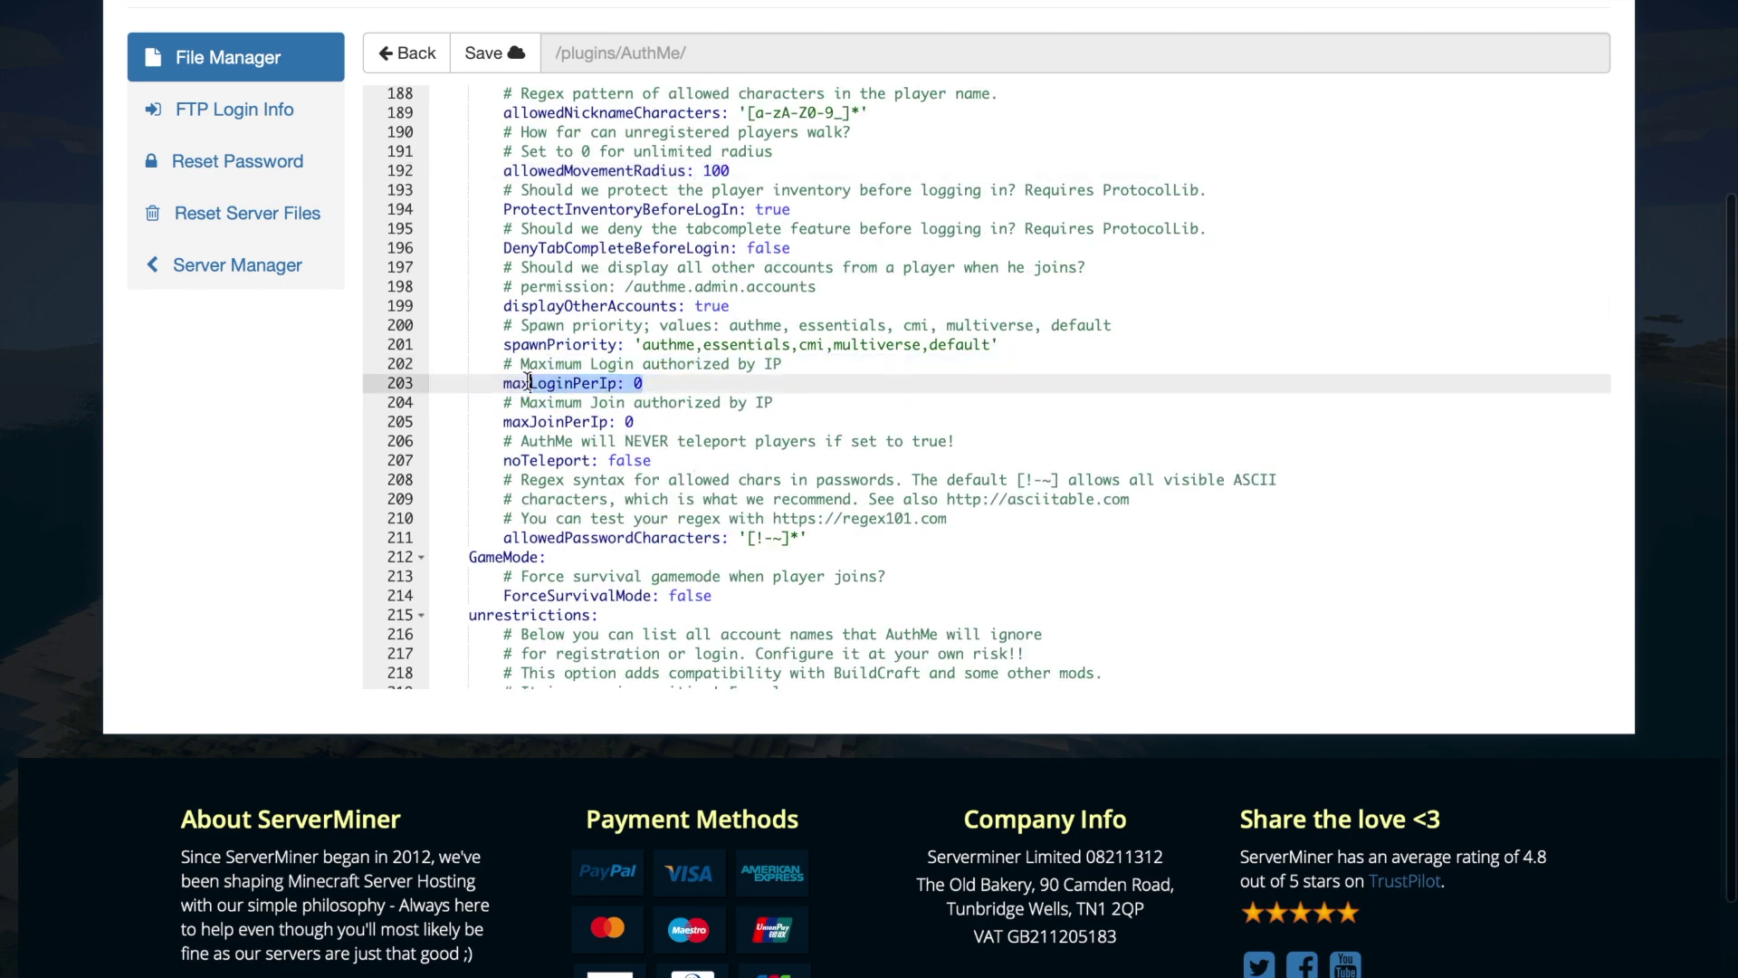
left_click(563, 386)
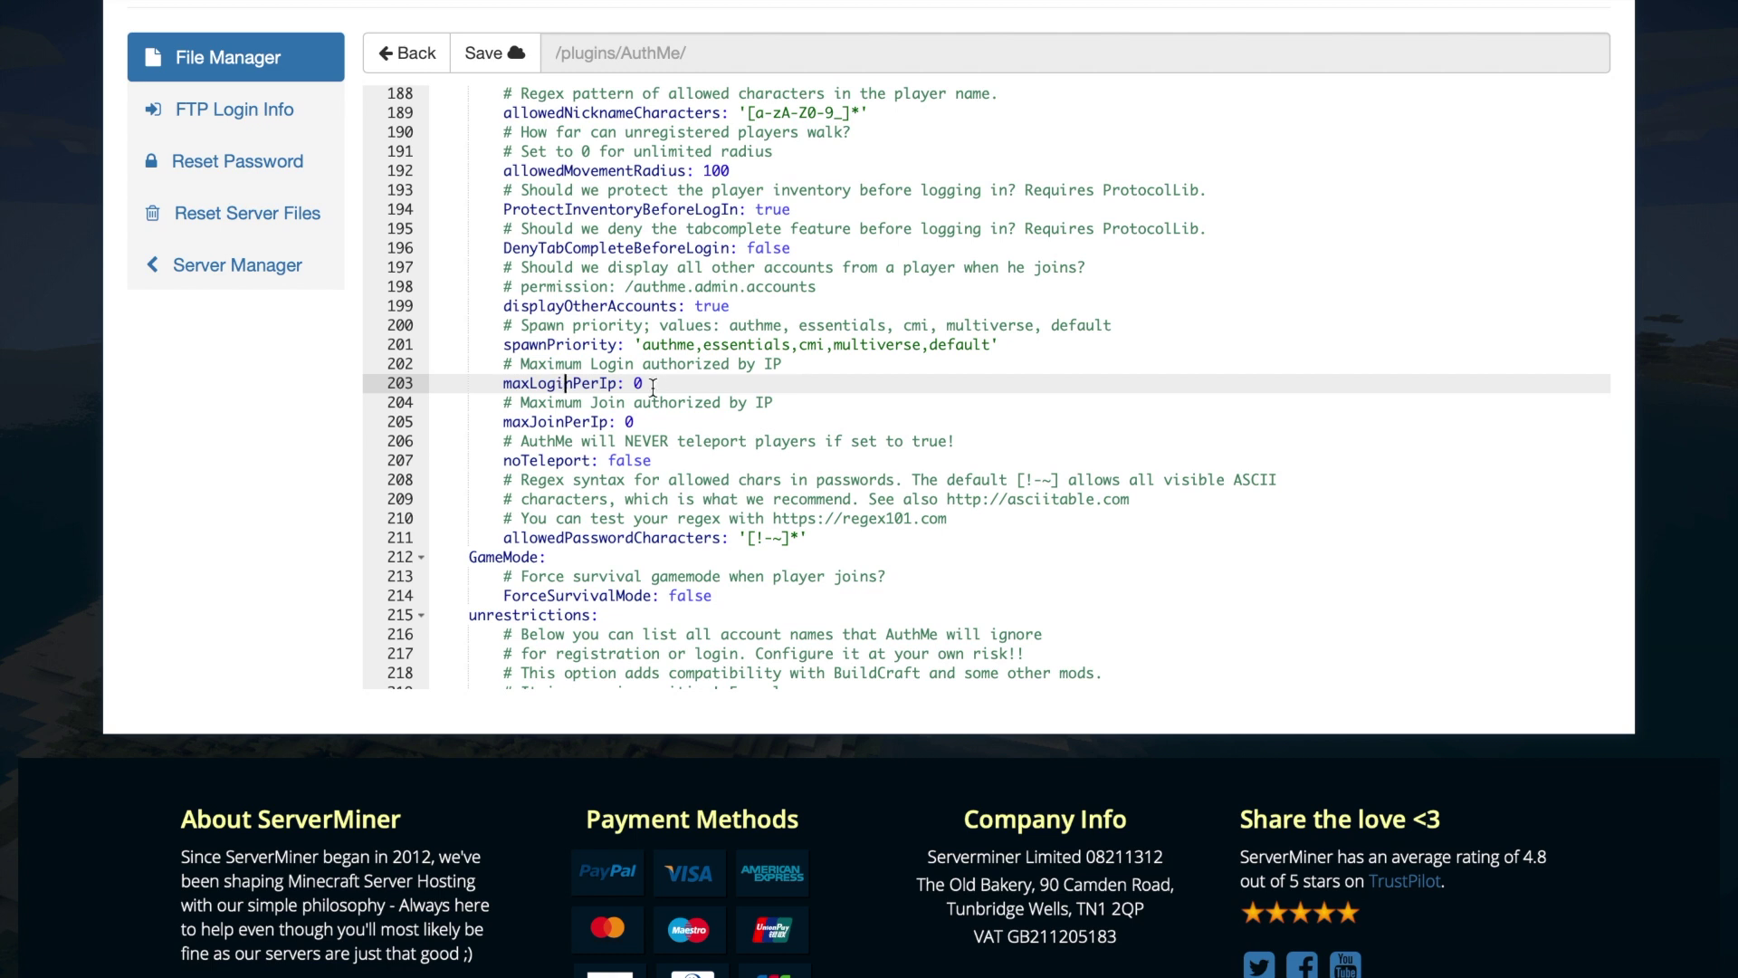
left_click_drag(653, 386, 552, 386)
scroll(555, 387, "down", 5)
scroll(624, 532, "down", 4)
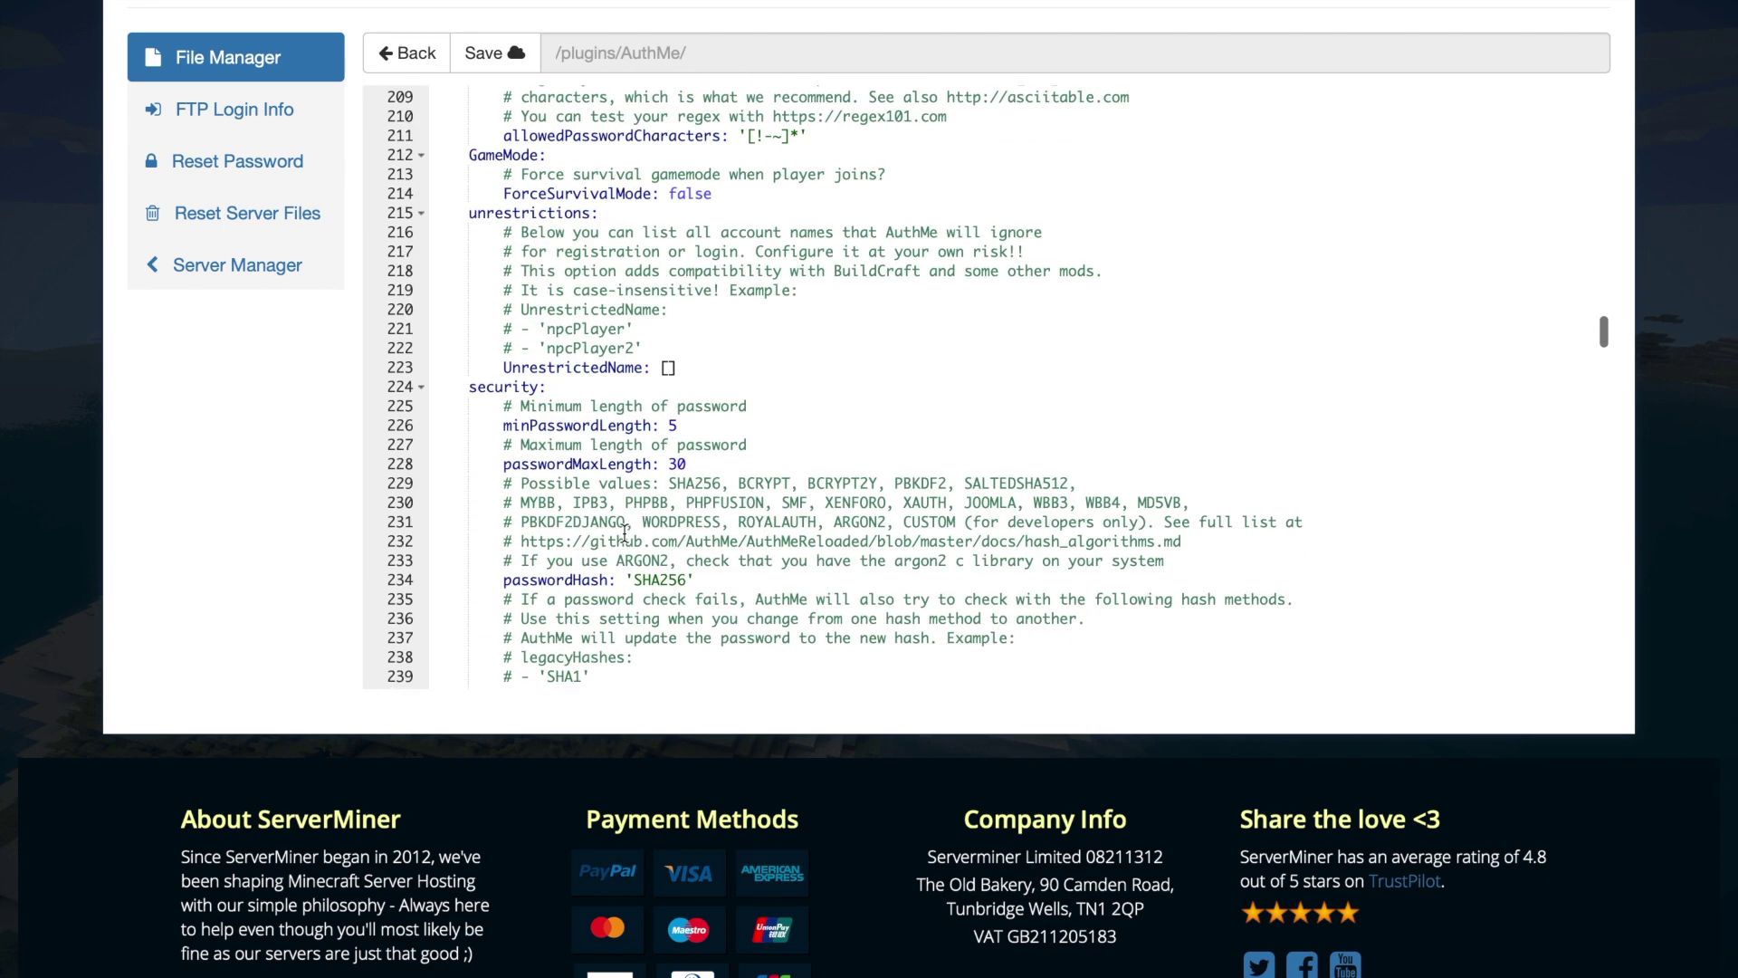
left_click(719, 472)
left_click_drag(706, 474, 489, 379)
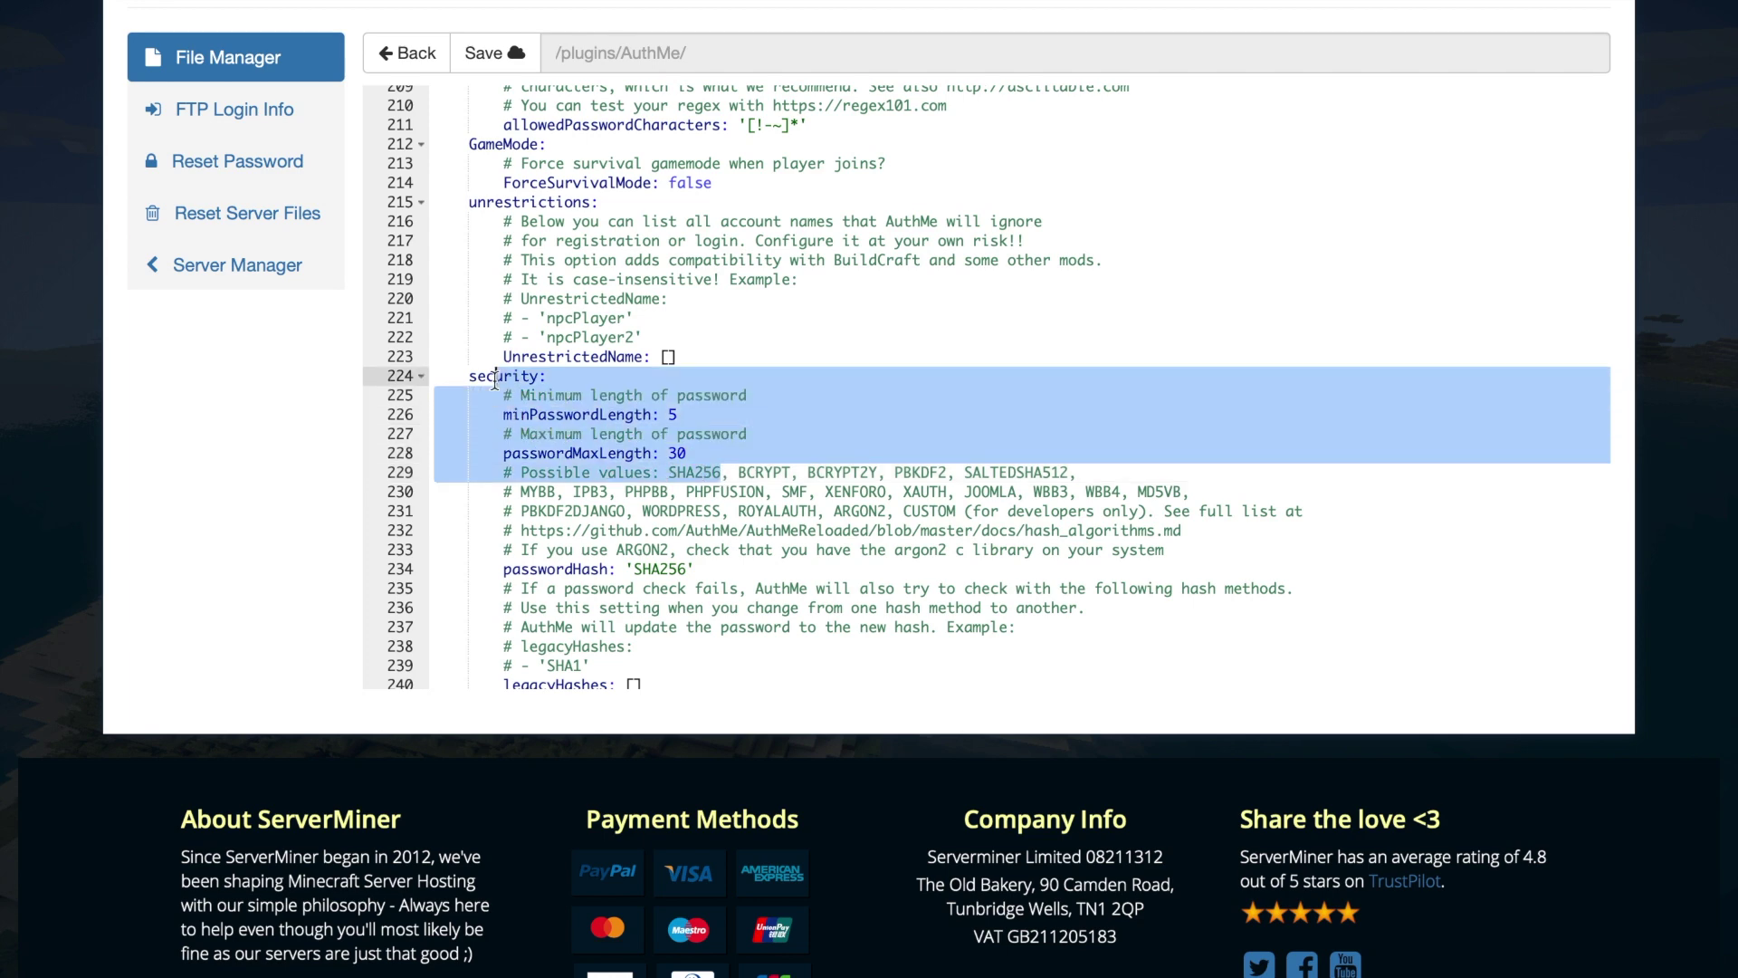
left_click(660, 432)
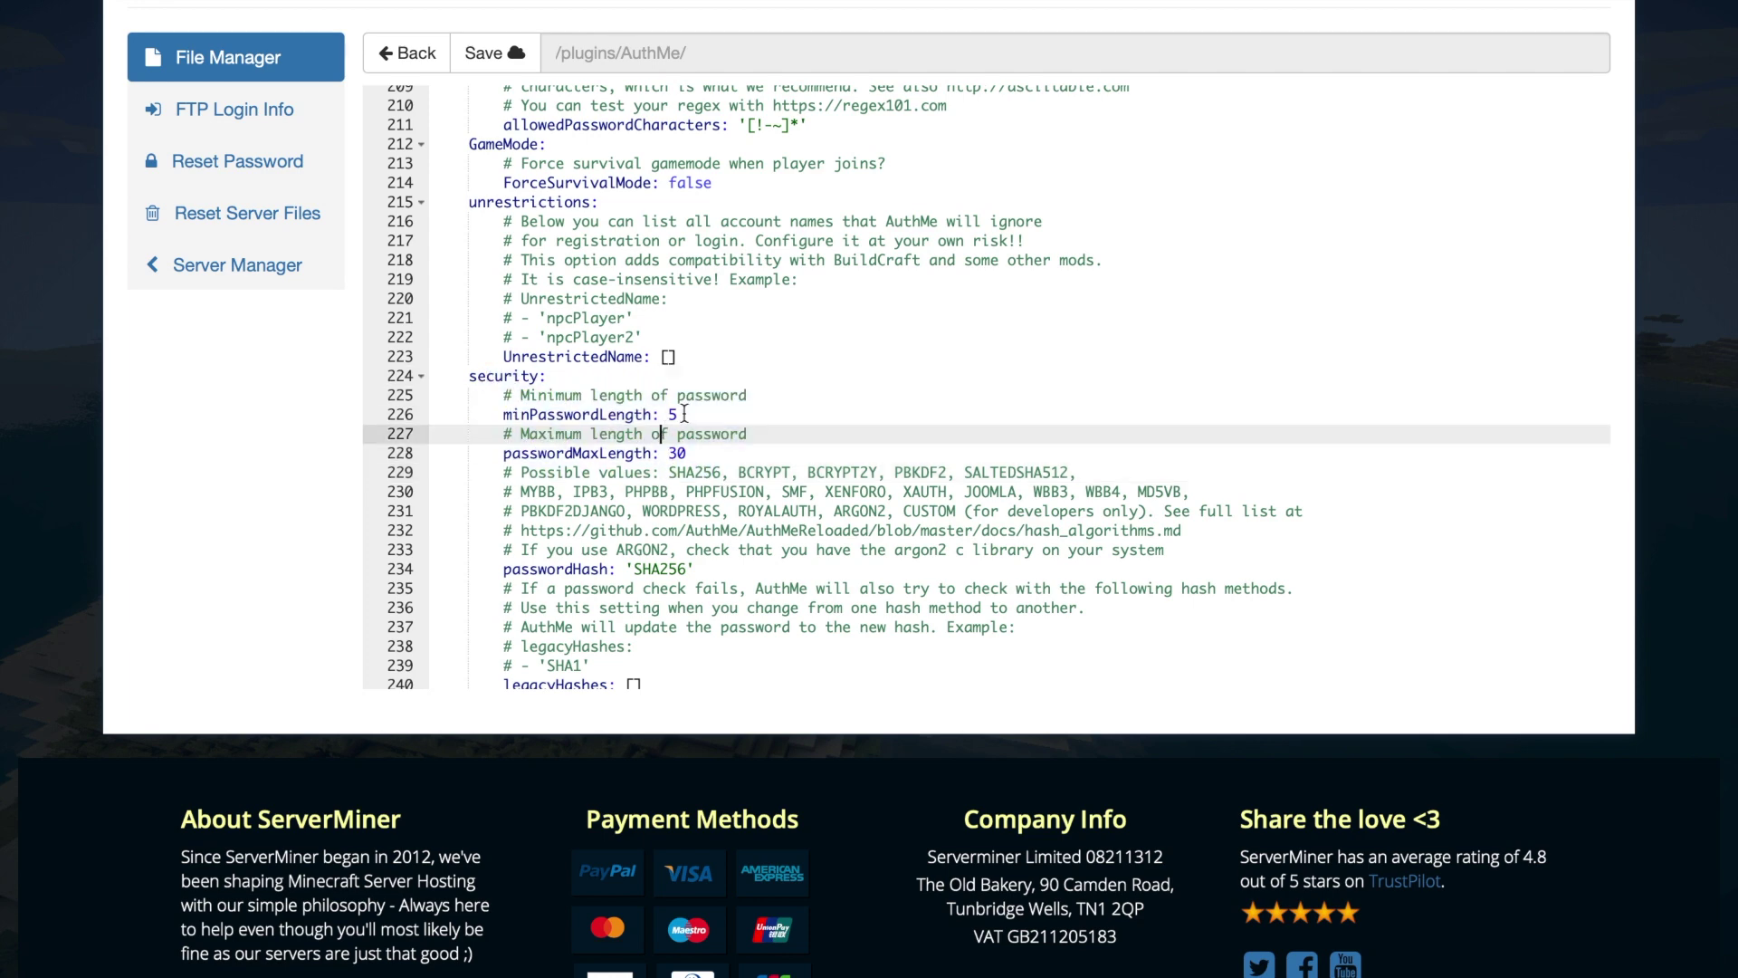
scroll(707, 497, "down", 8)
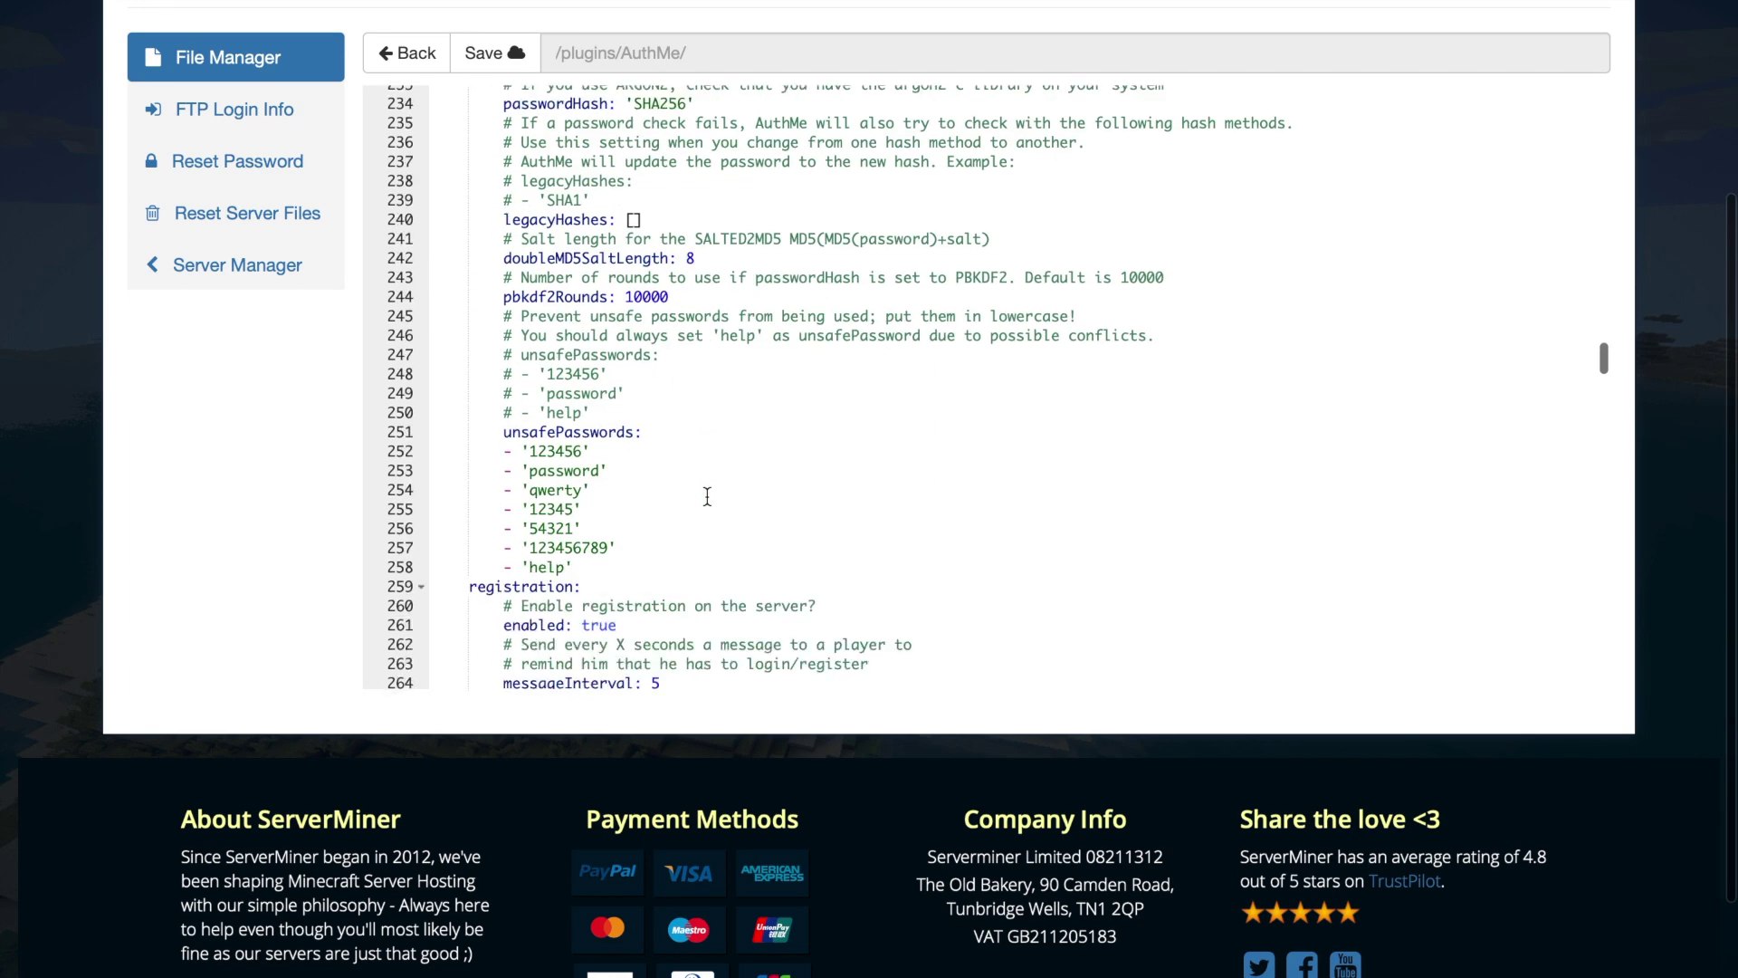
left_click_drag(574, 582, 452, 440)
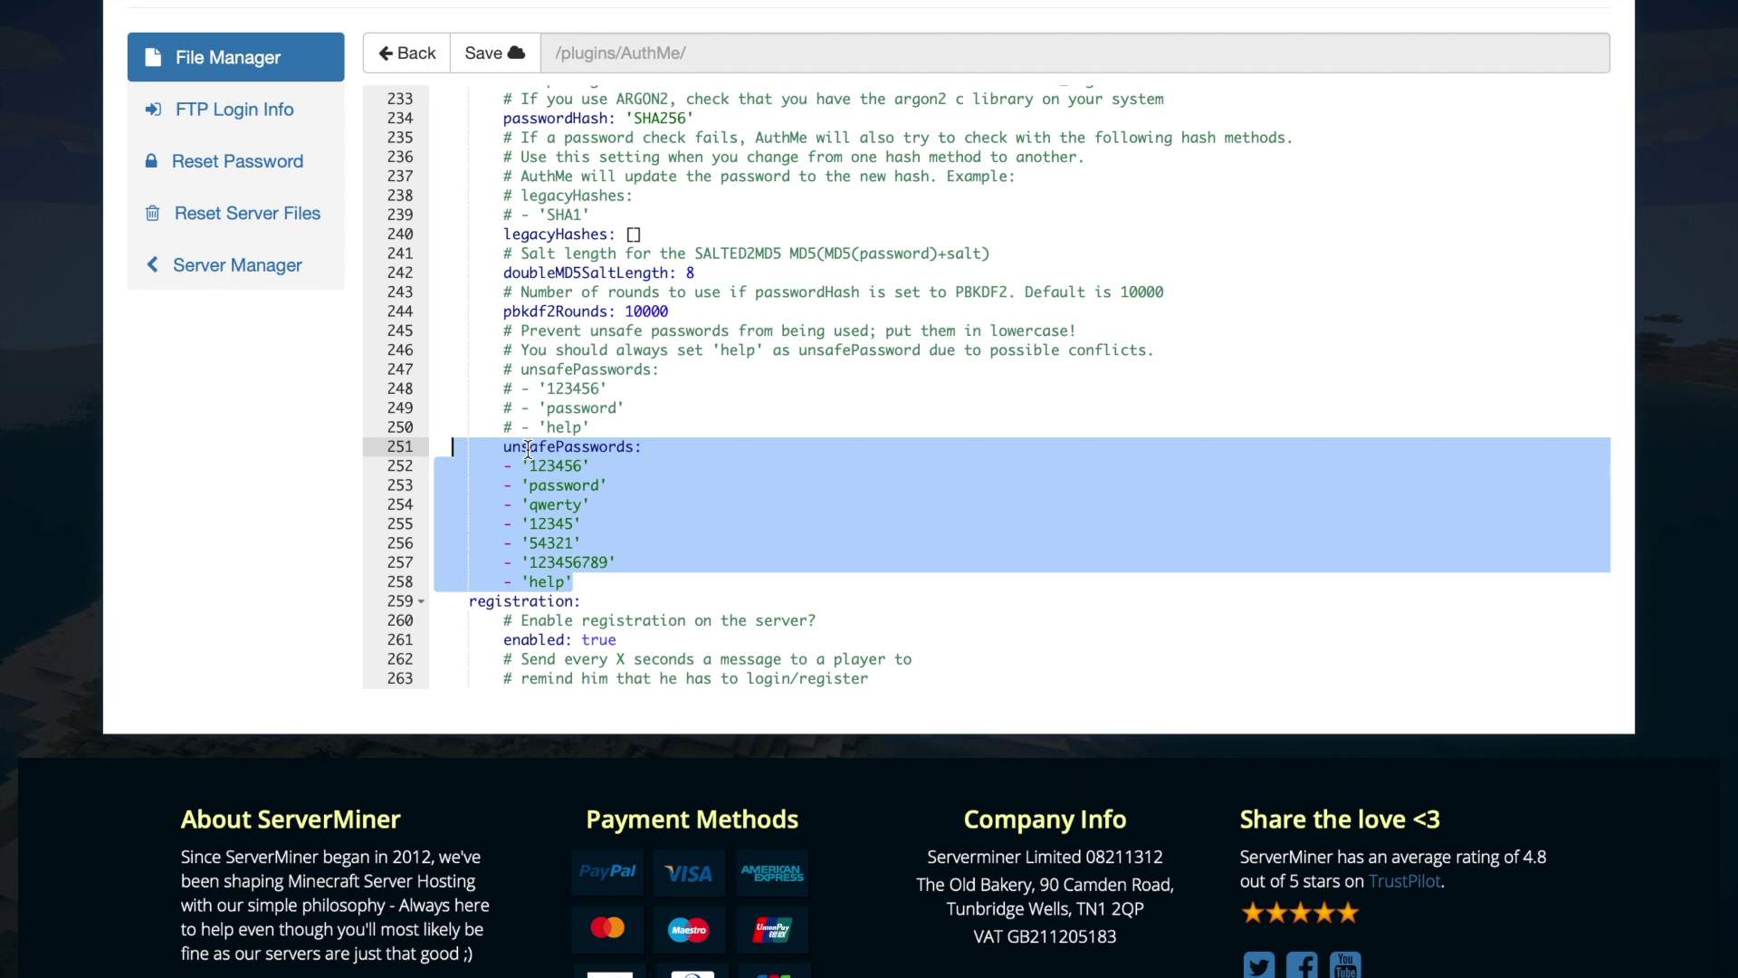
left_click(600, 473)
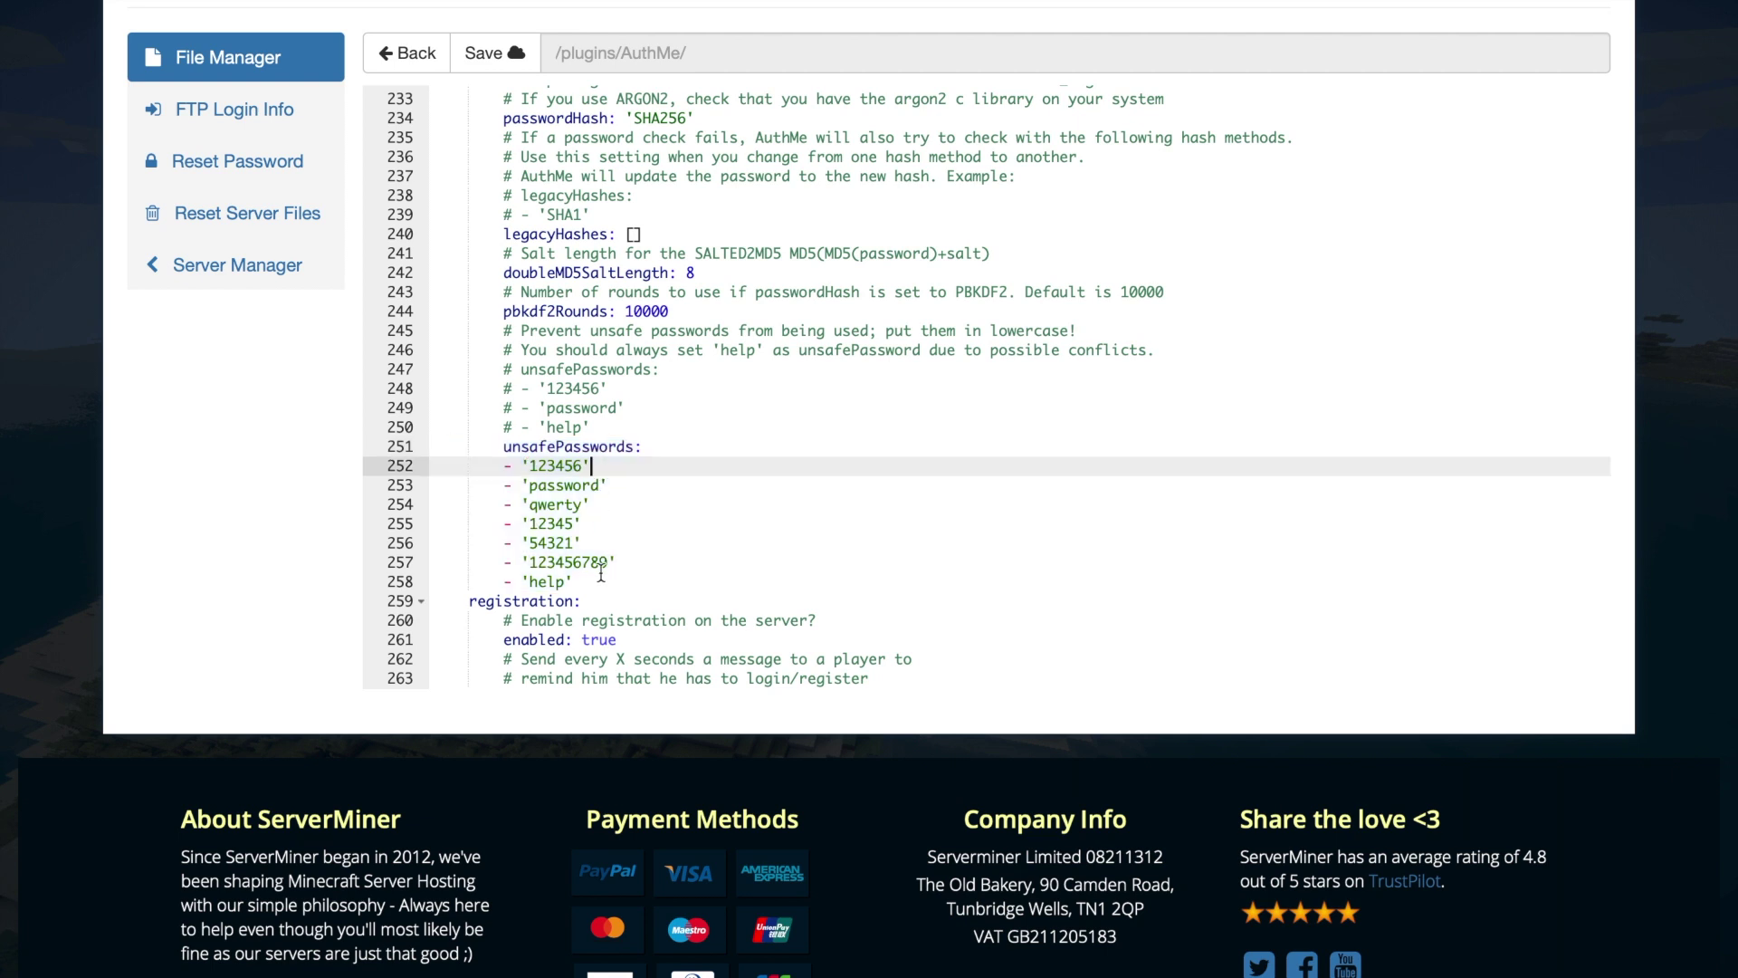
left_click(592, 568)
left_click_drag(586, 590, 469, 446)
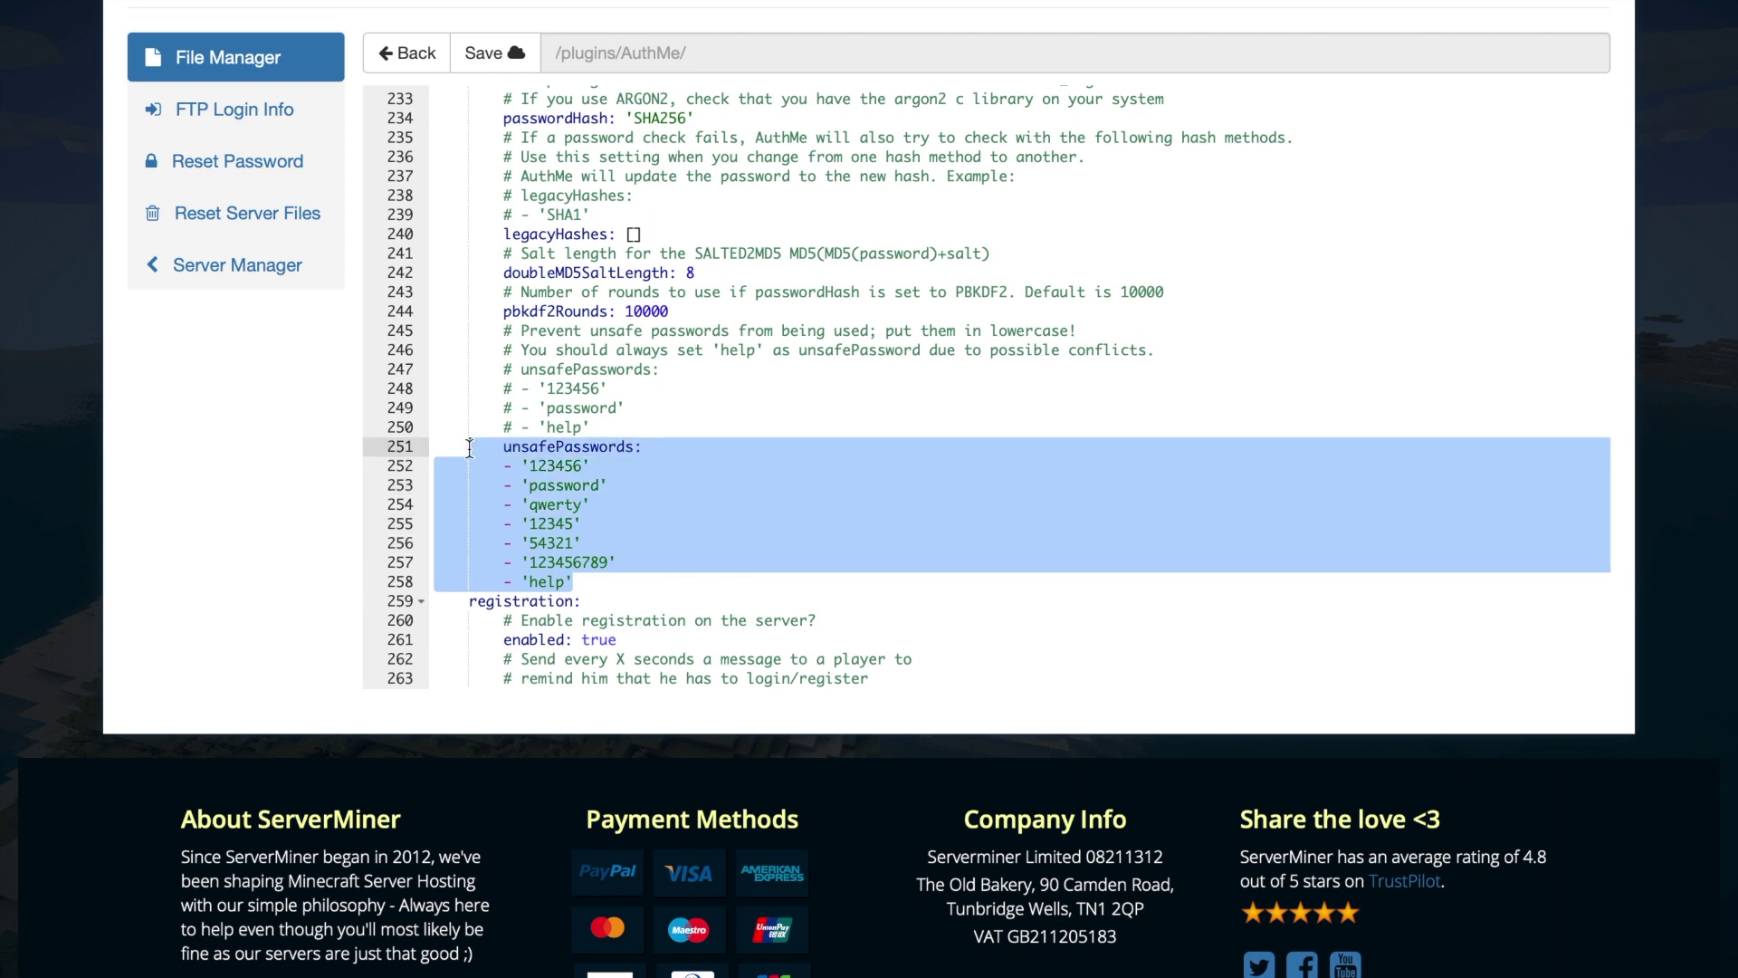
left_click(525, 503)
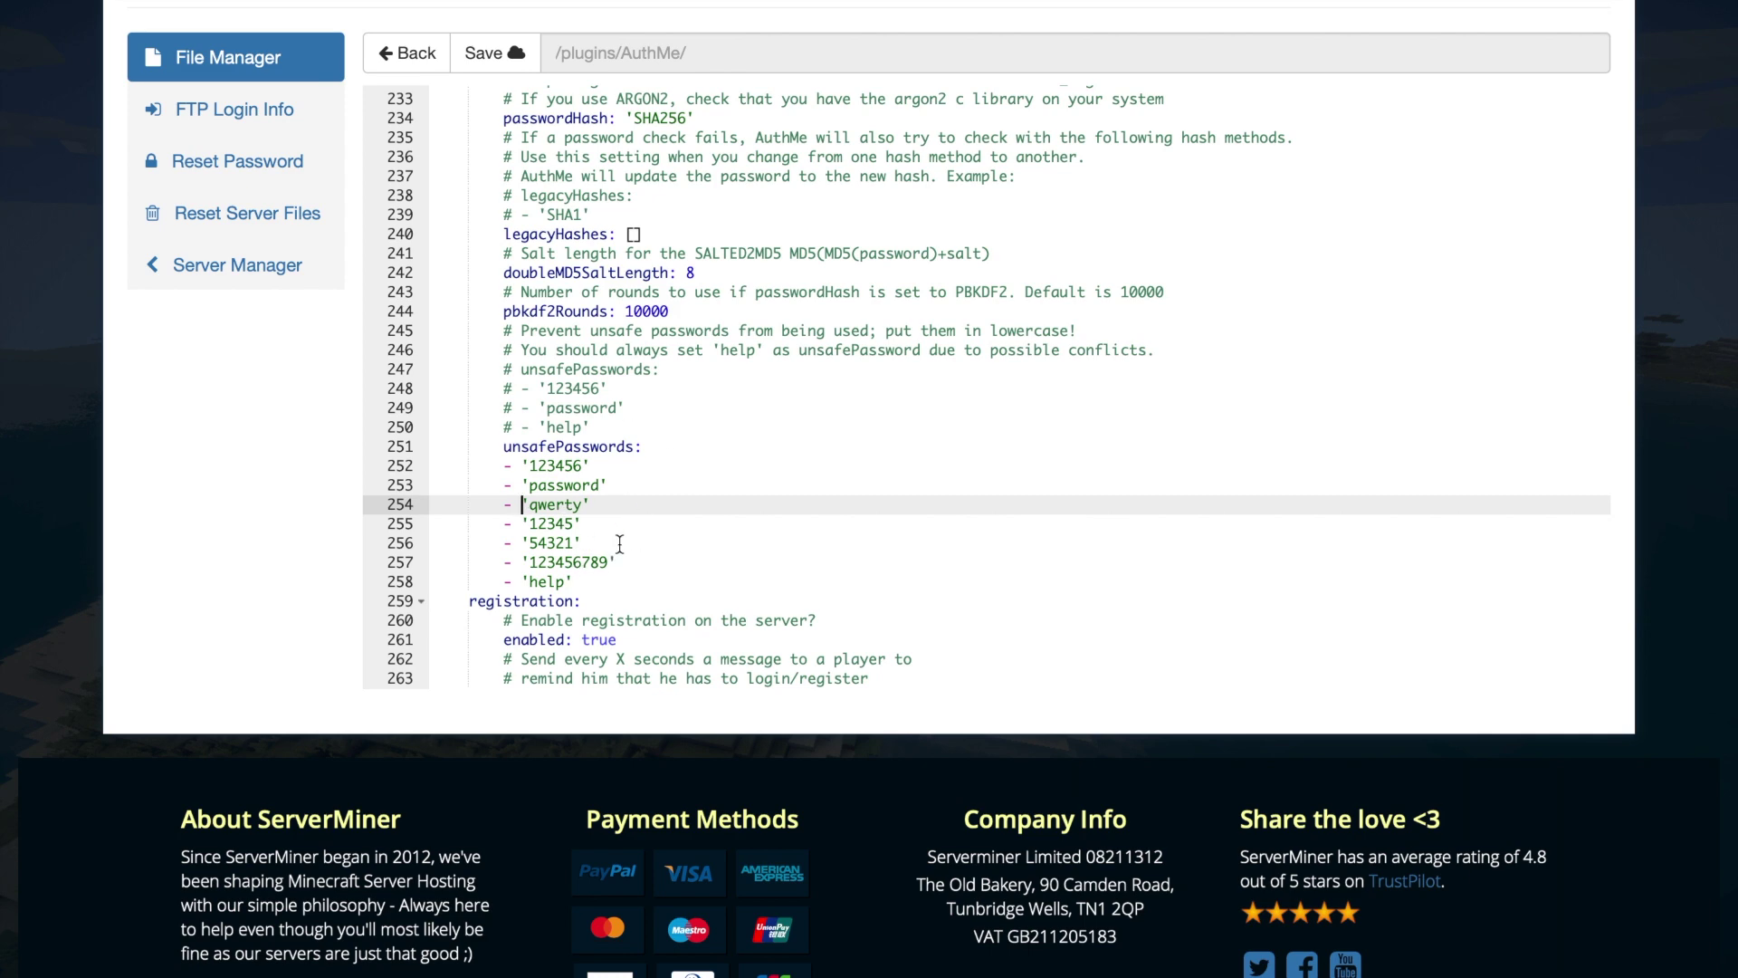
scroll(603, 538, "down", 6)
- Review the Email settings down to delayRecall, then select the start of the tempban settings
scroll(603, 538, "down", 3)
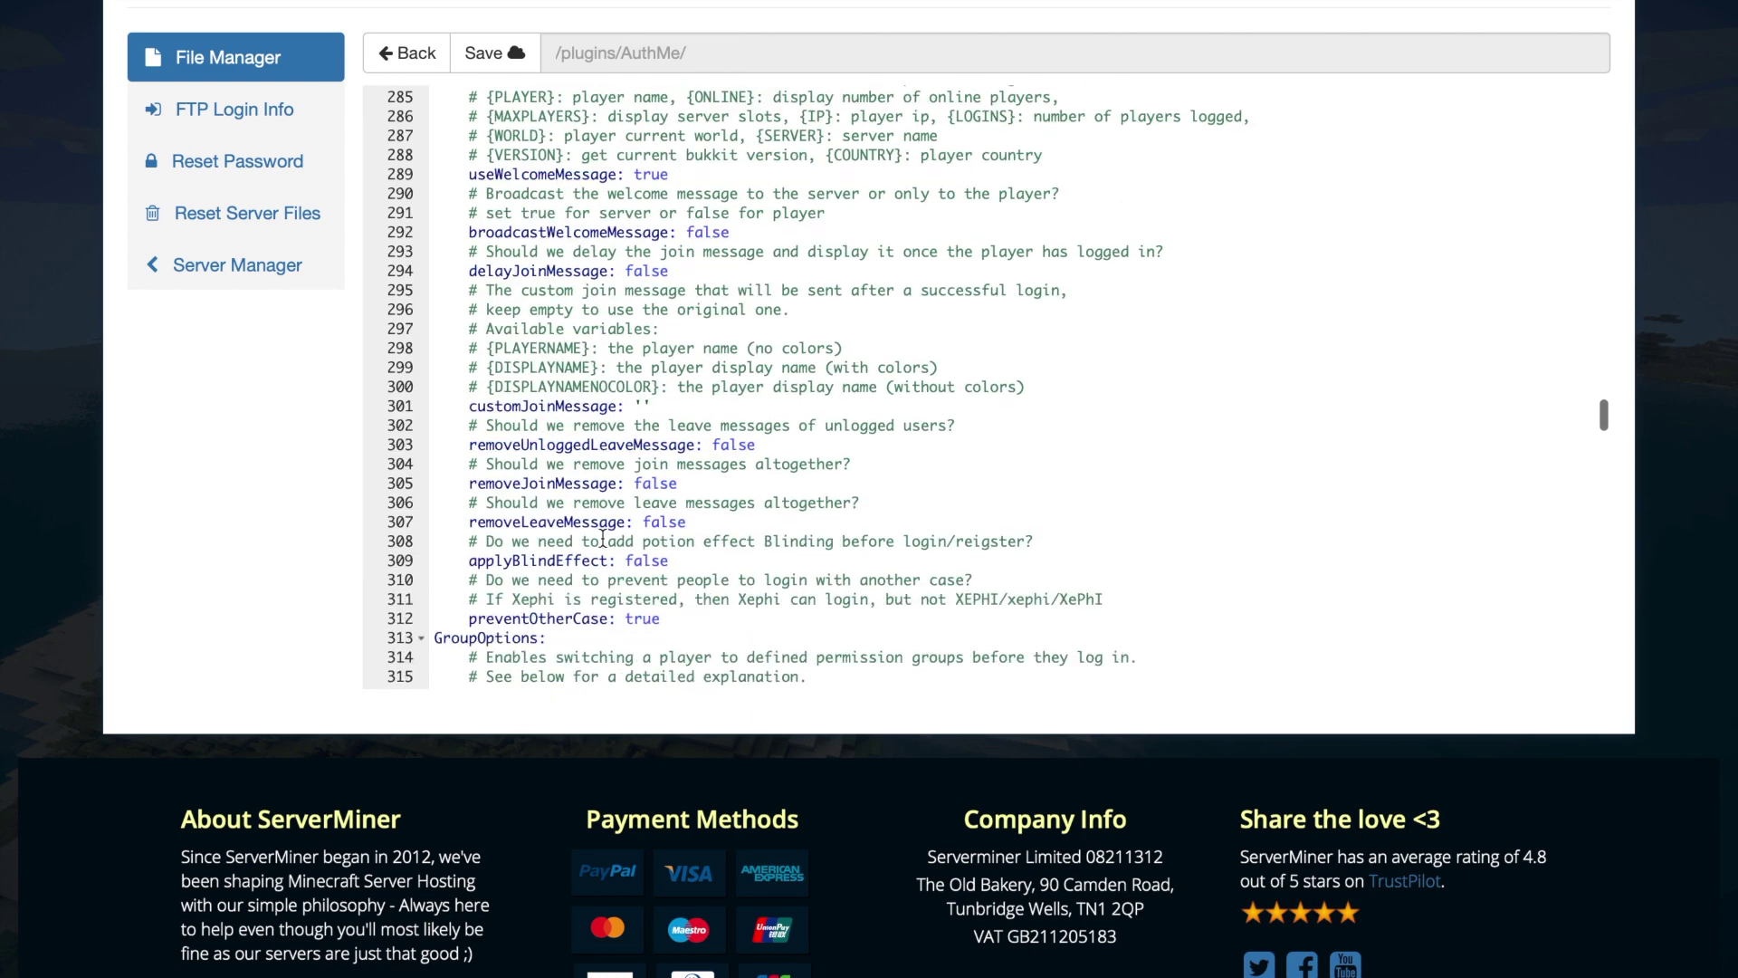
scroll(593, 168, "up", 2)
scroll(593, 168, "up", 1)
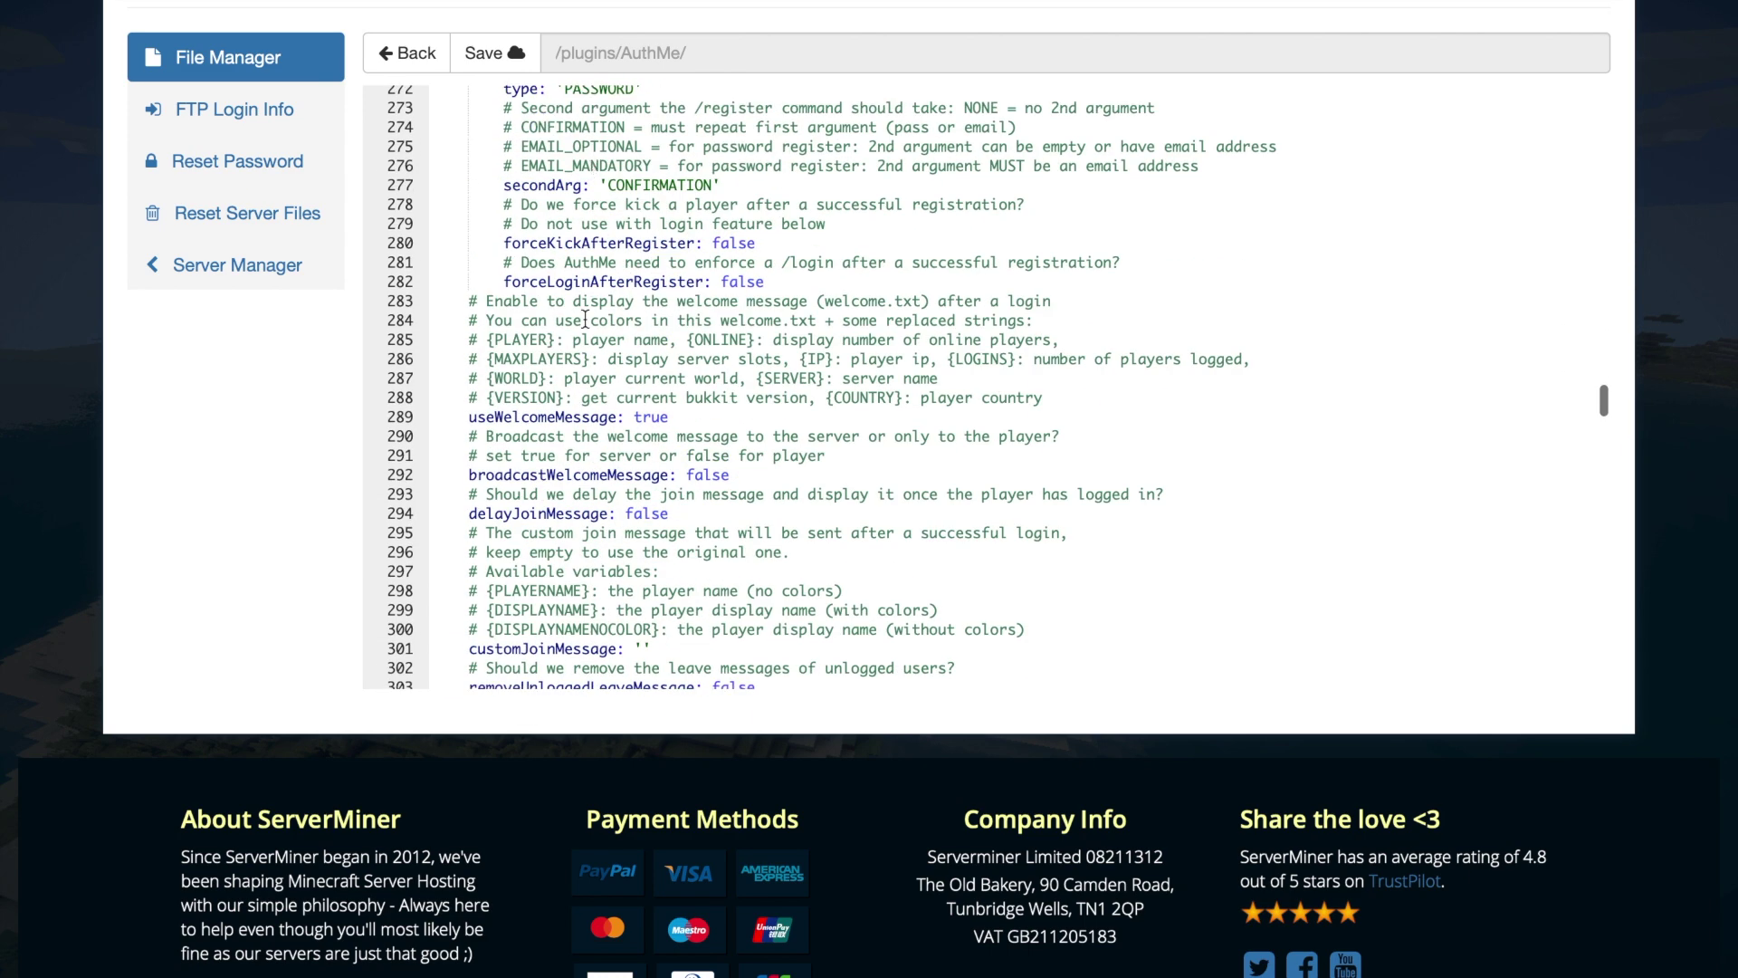
scroll(607, 511, "down", 4)
scroll(607, 512, "down", 6)
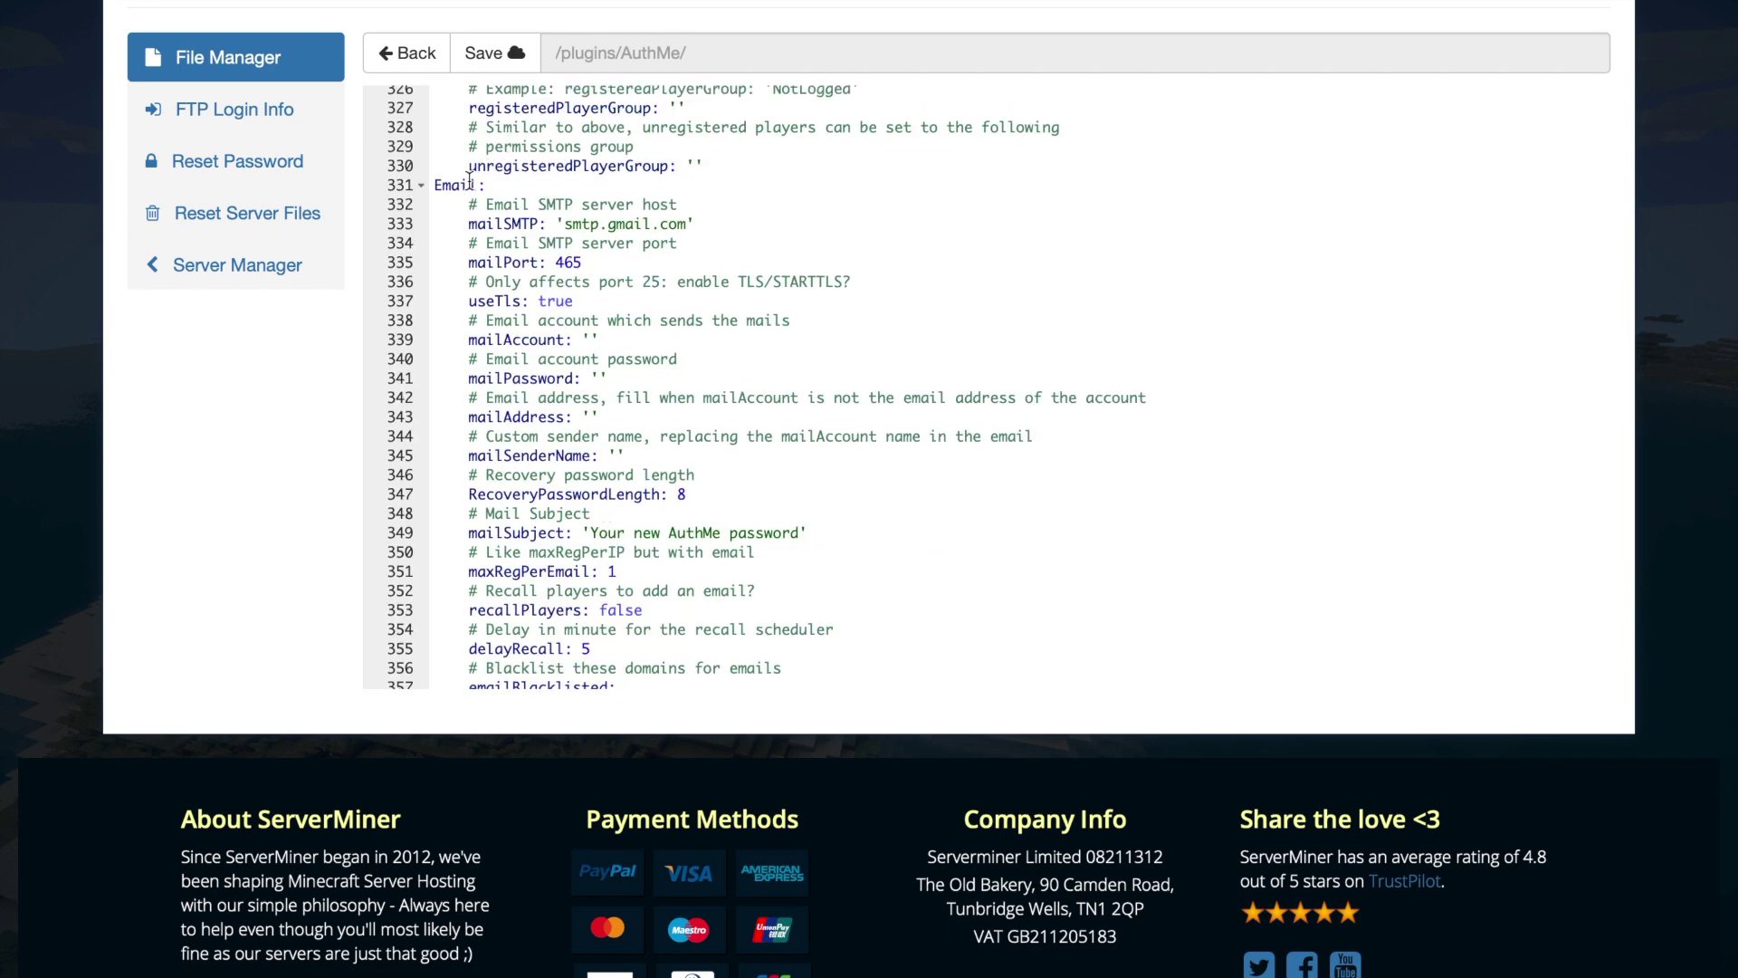
left_click(685, 653, "shift")
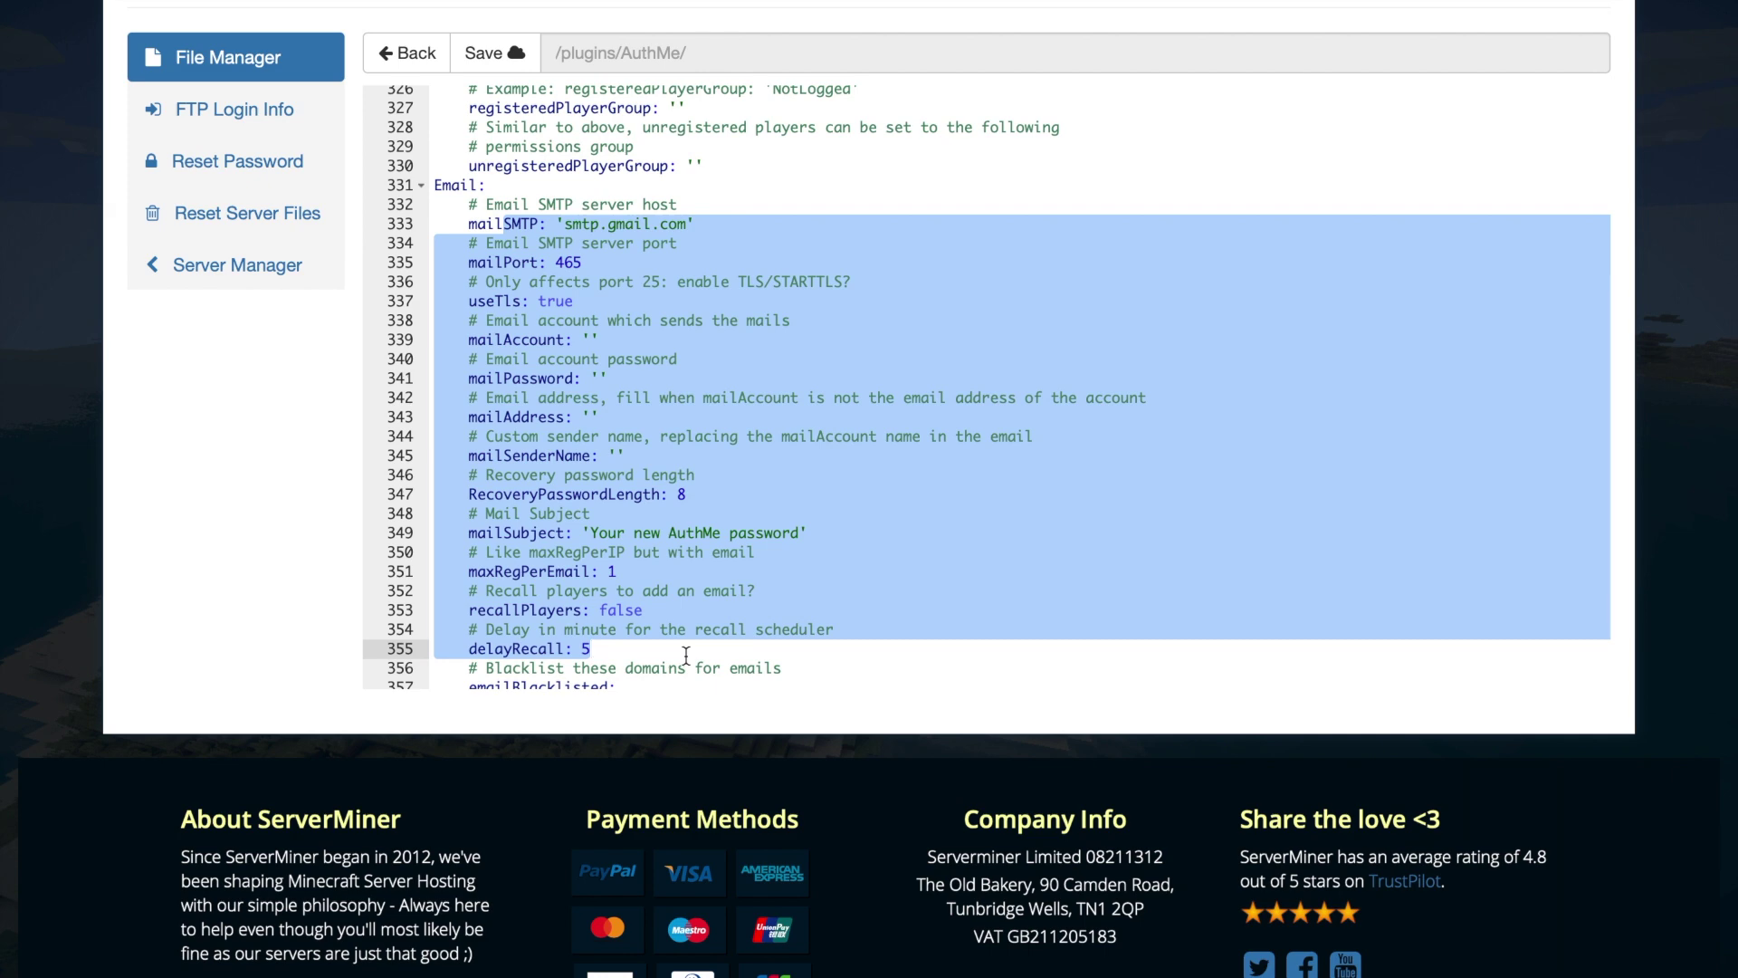
left_click(686, 655)
scroll(686, 655, "down", 20)
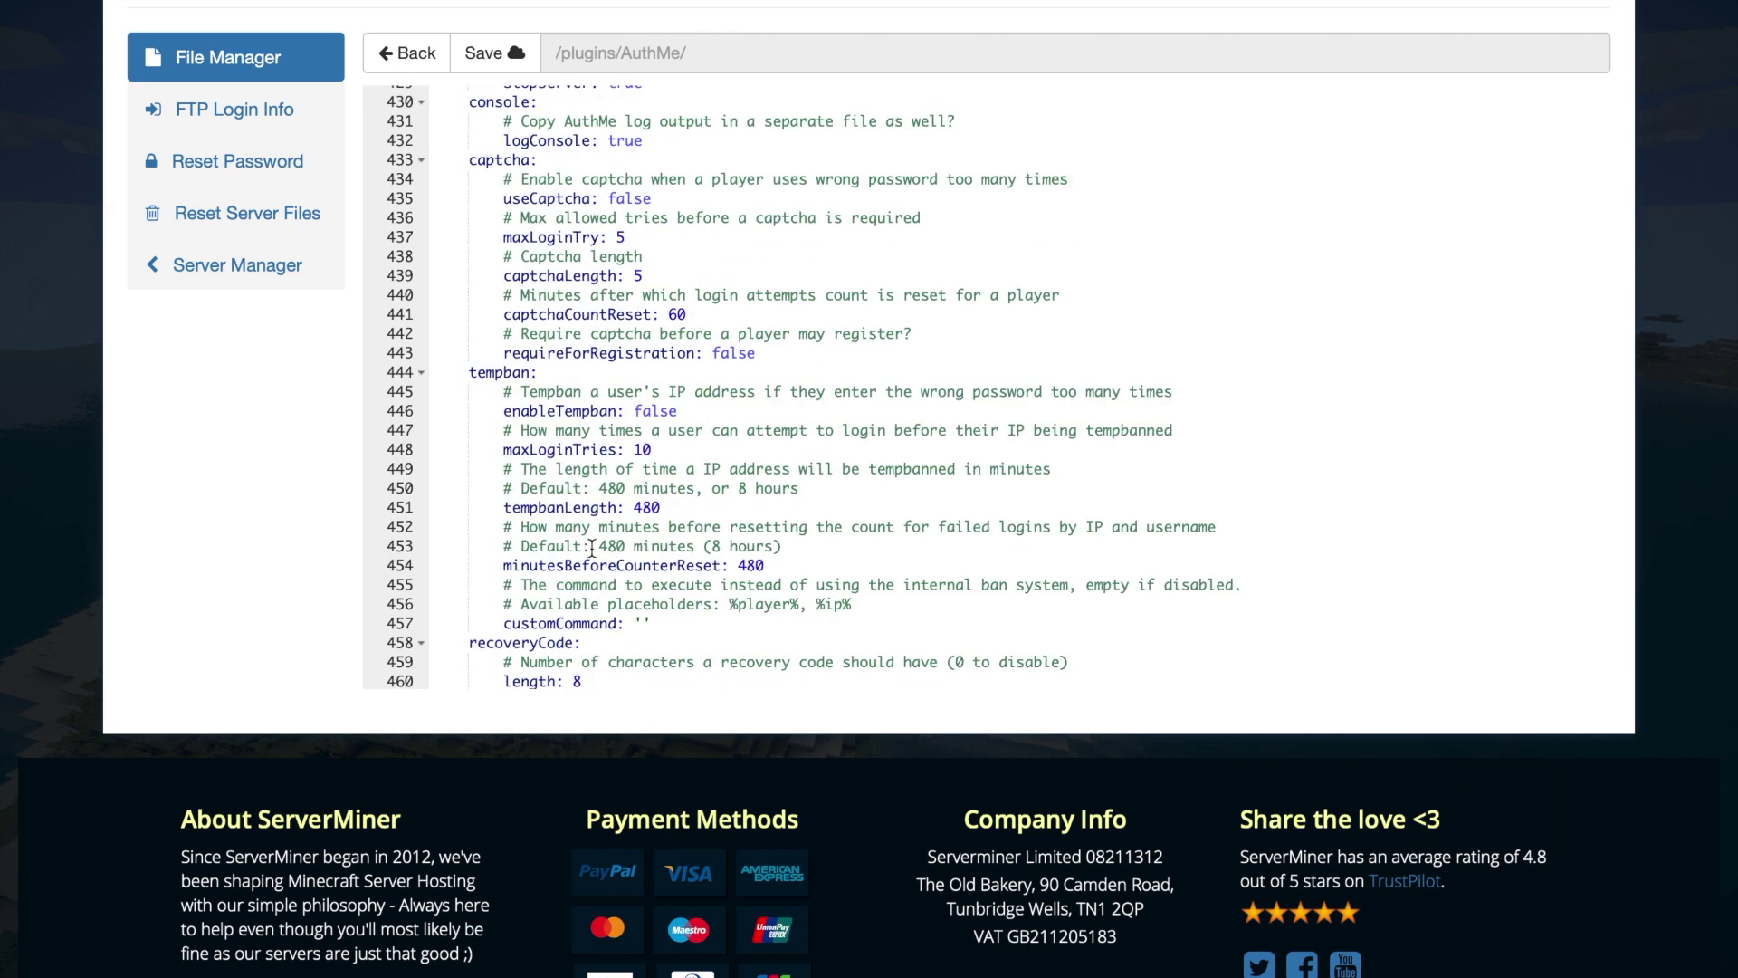
left_click_drag(894, 380, 1319, 389)
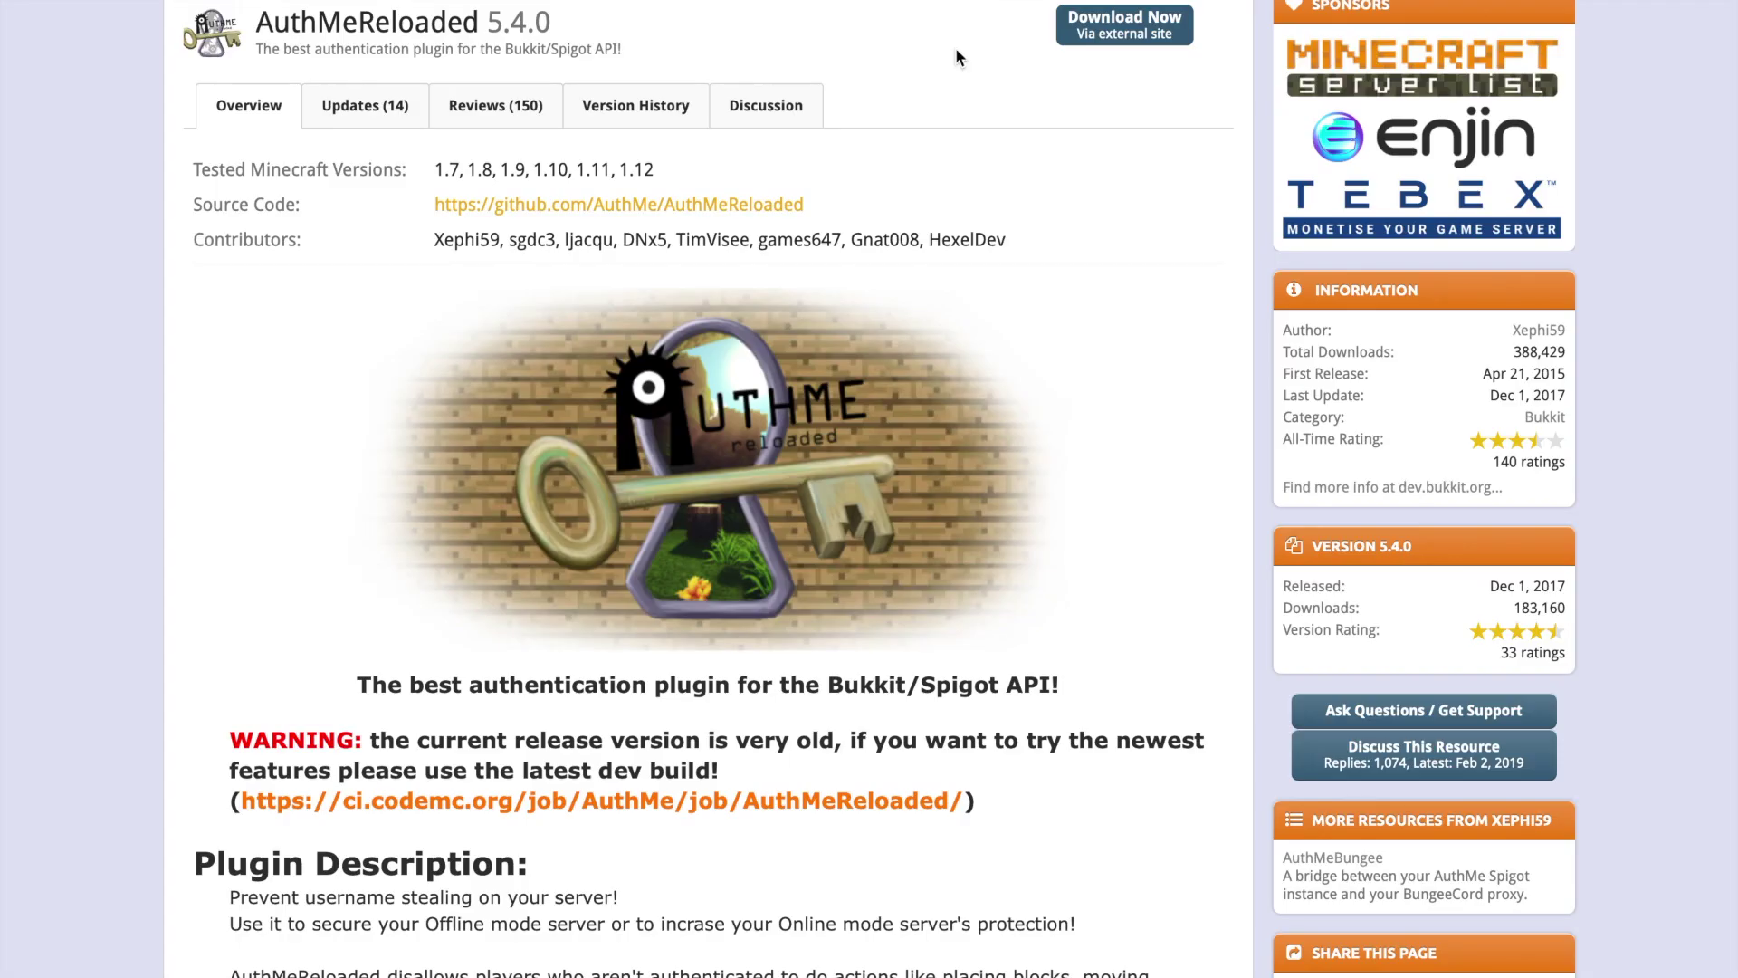
- Find the dev build warning and follow the ci.codemc.org latest dev build link
scroll(1063, 487, "up", 1)
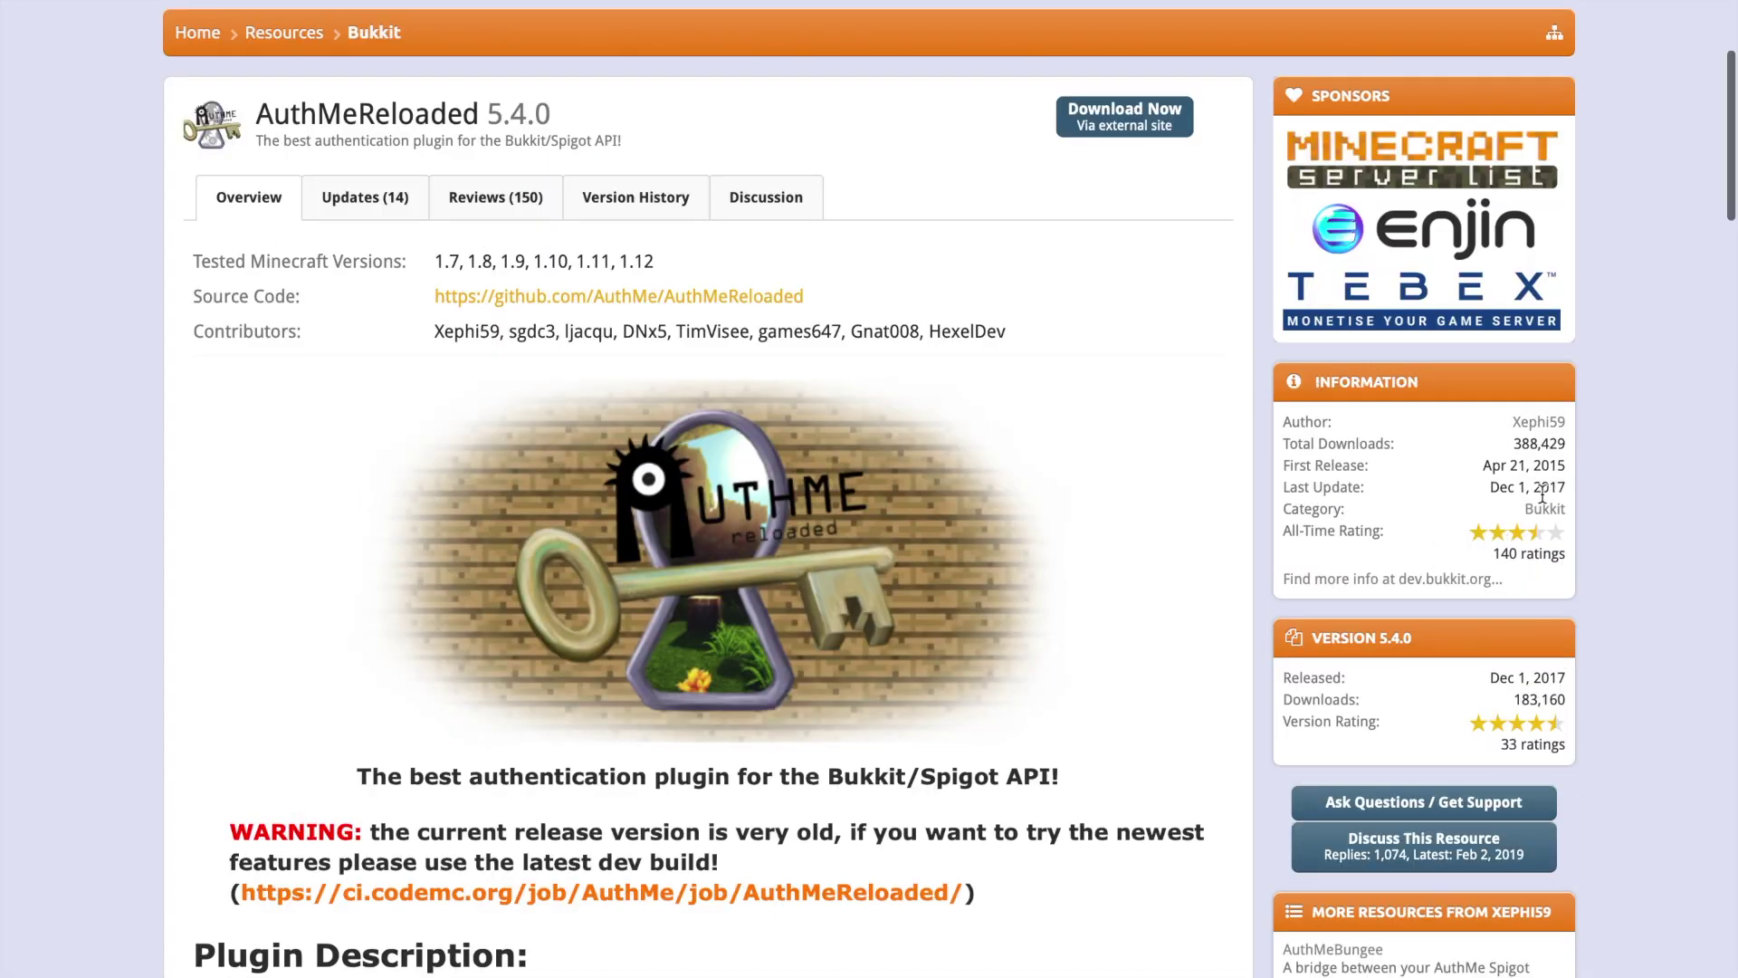
mouse_move(1548, 493)
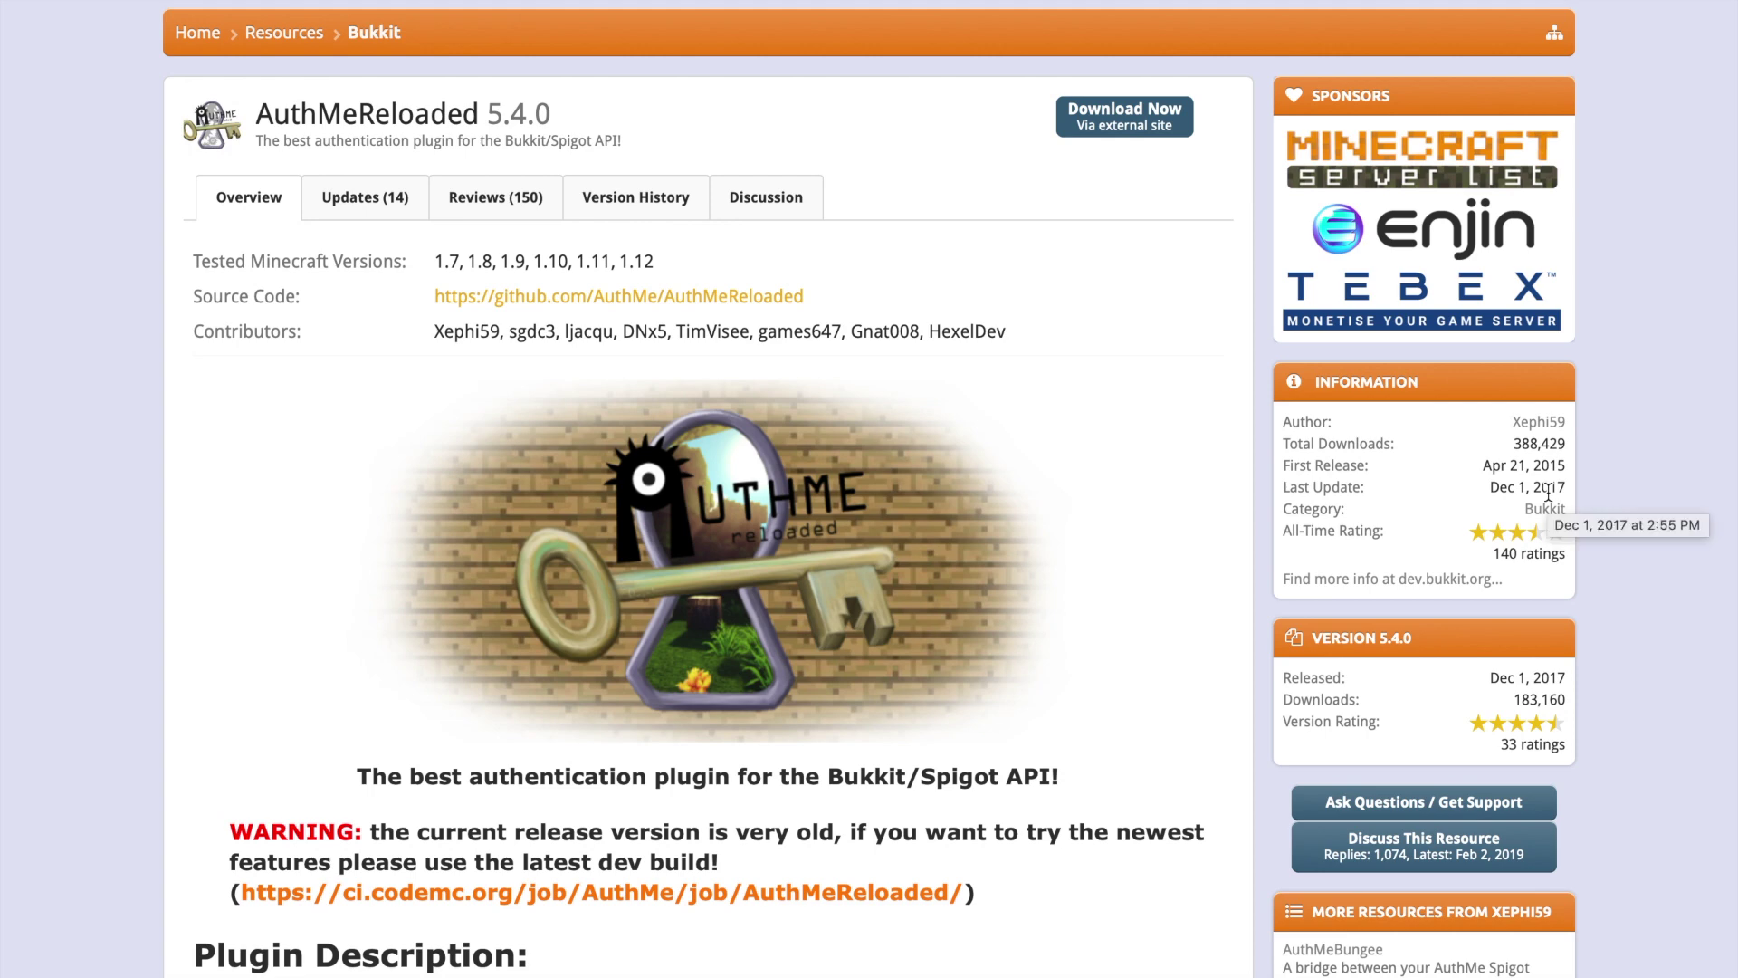
scroll(507, 831, "down", 3)
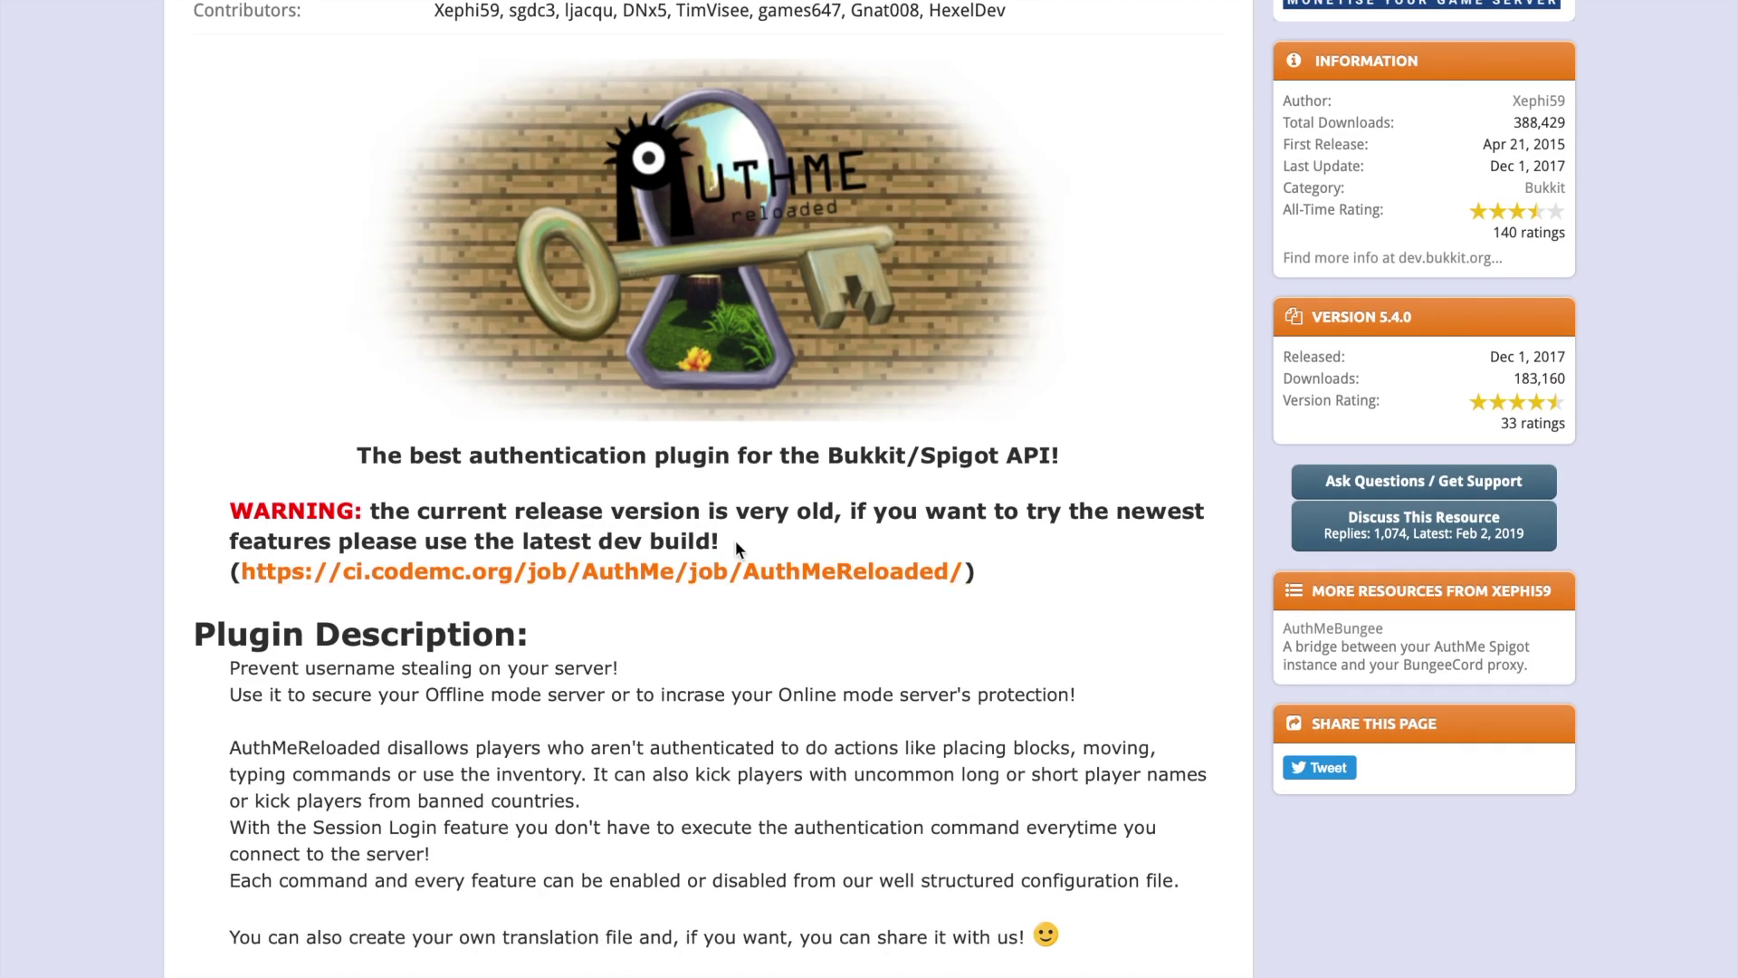
left_click_drag(735, 540, 349, 541)
left_click(412, 521)
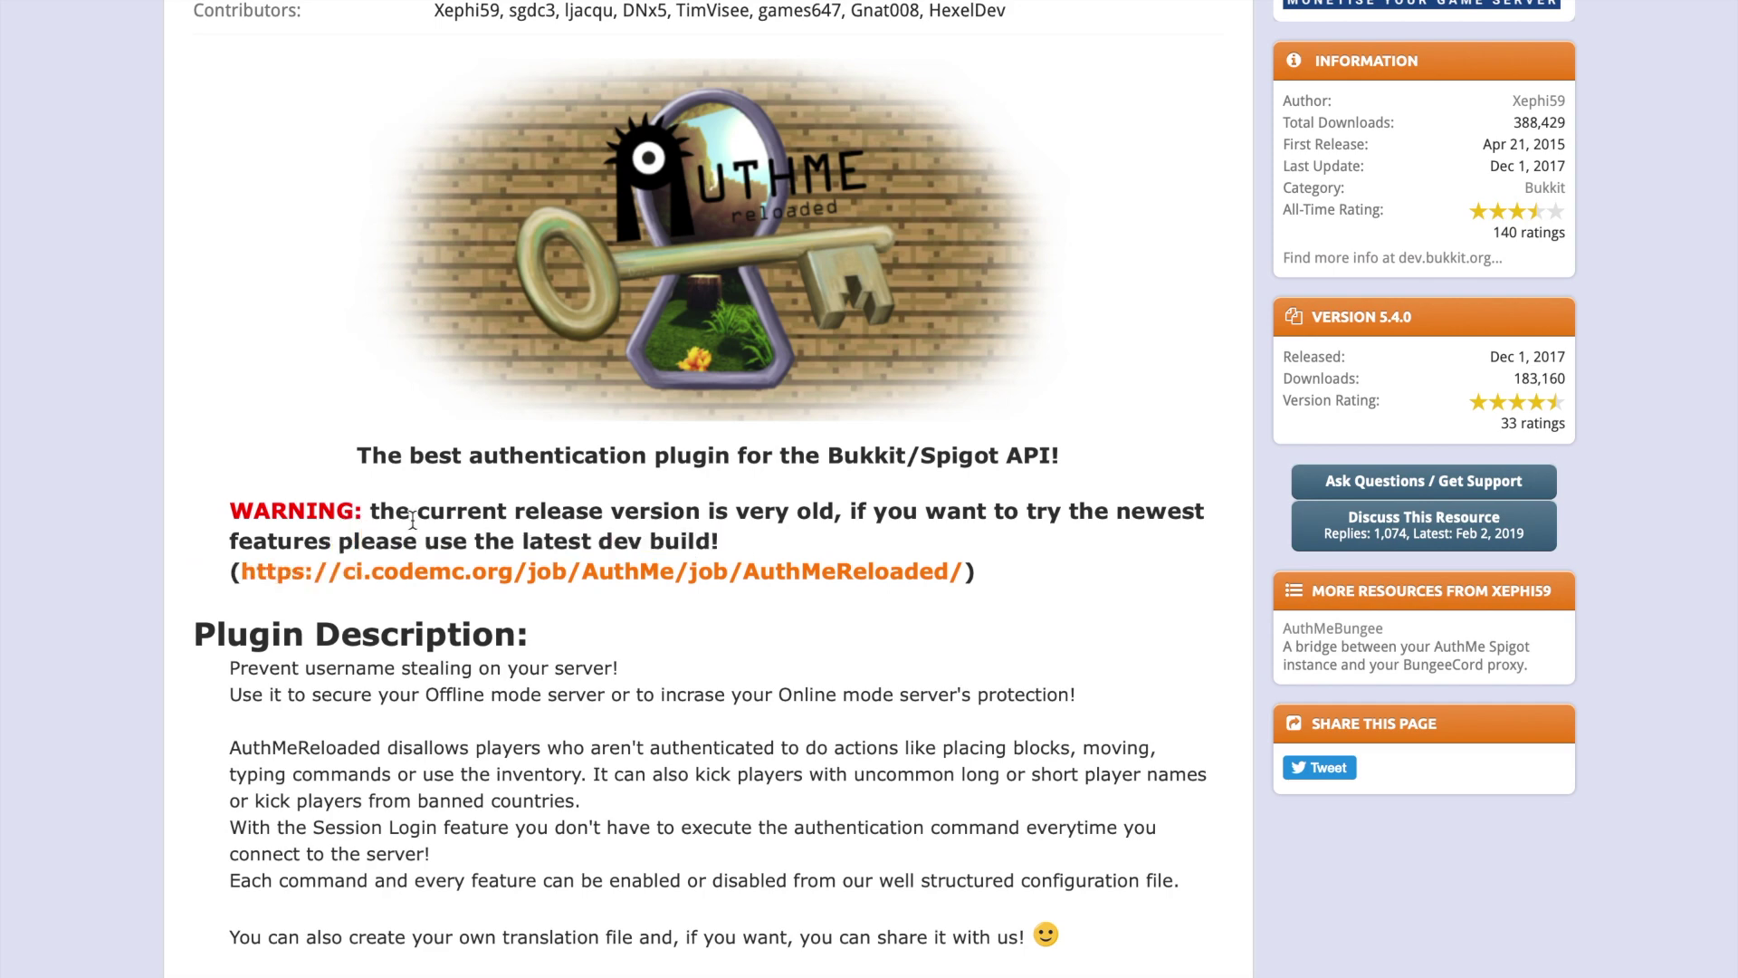
left_click(470, 580)
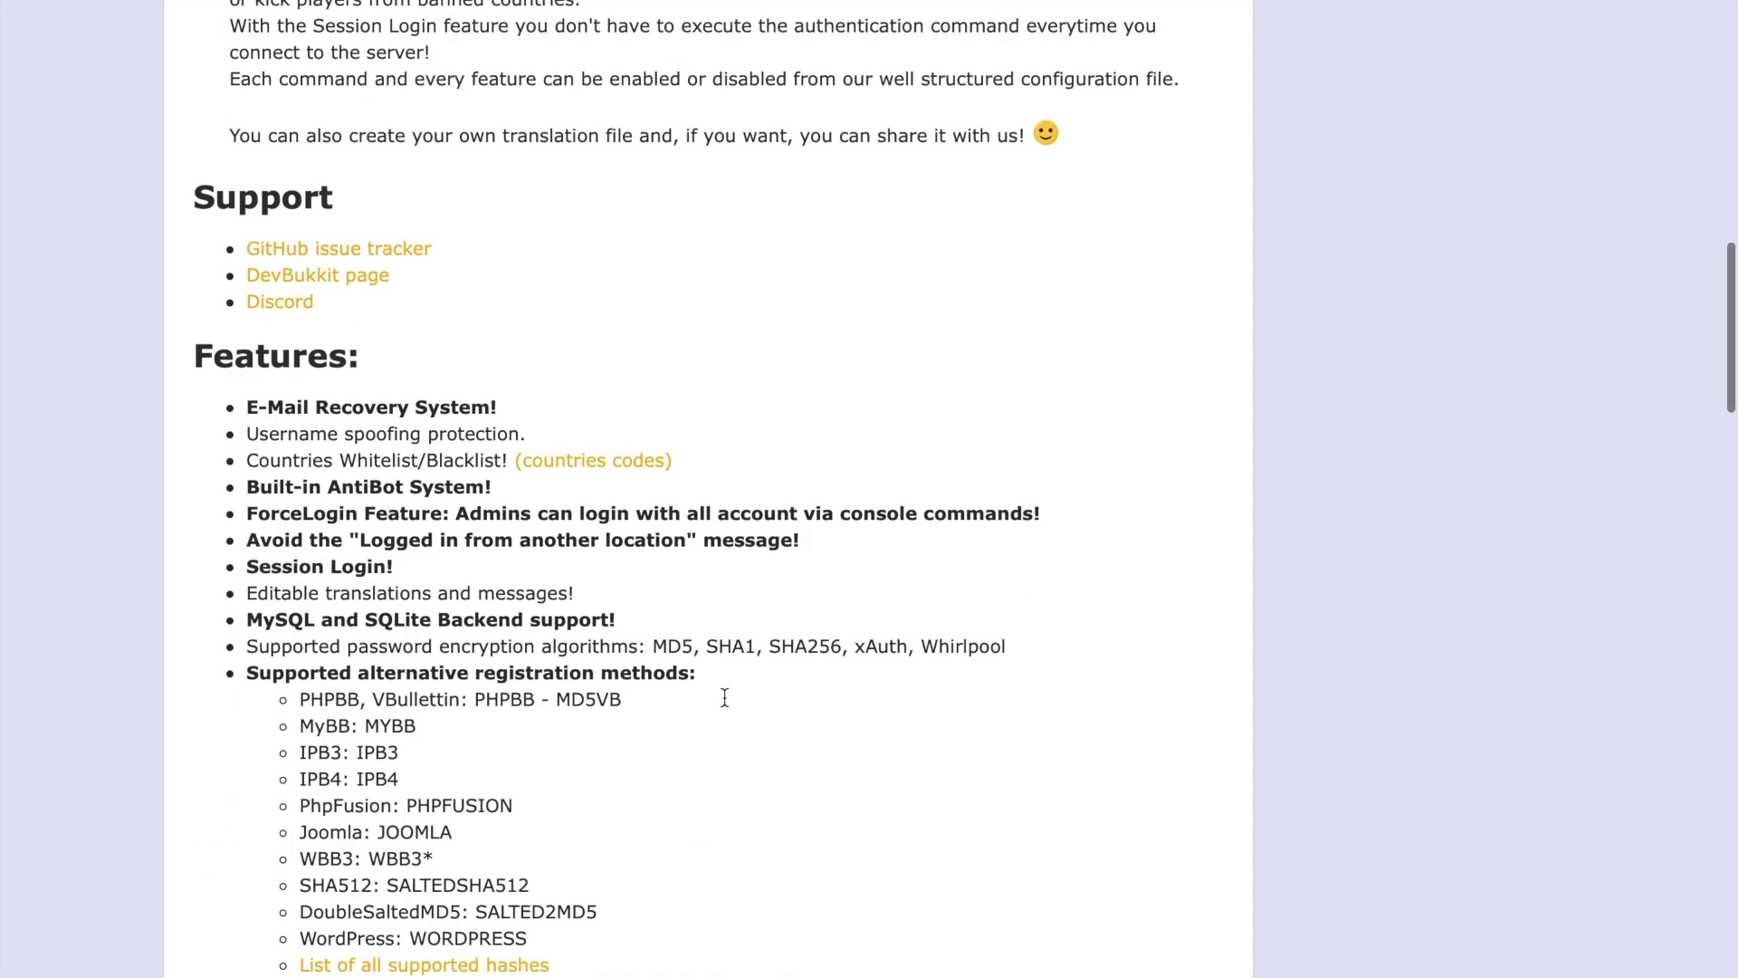
- Scroll to the Setup guide and open the 'How to Configure Authme' link
scroll(722, 695, "up", 5)
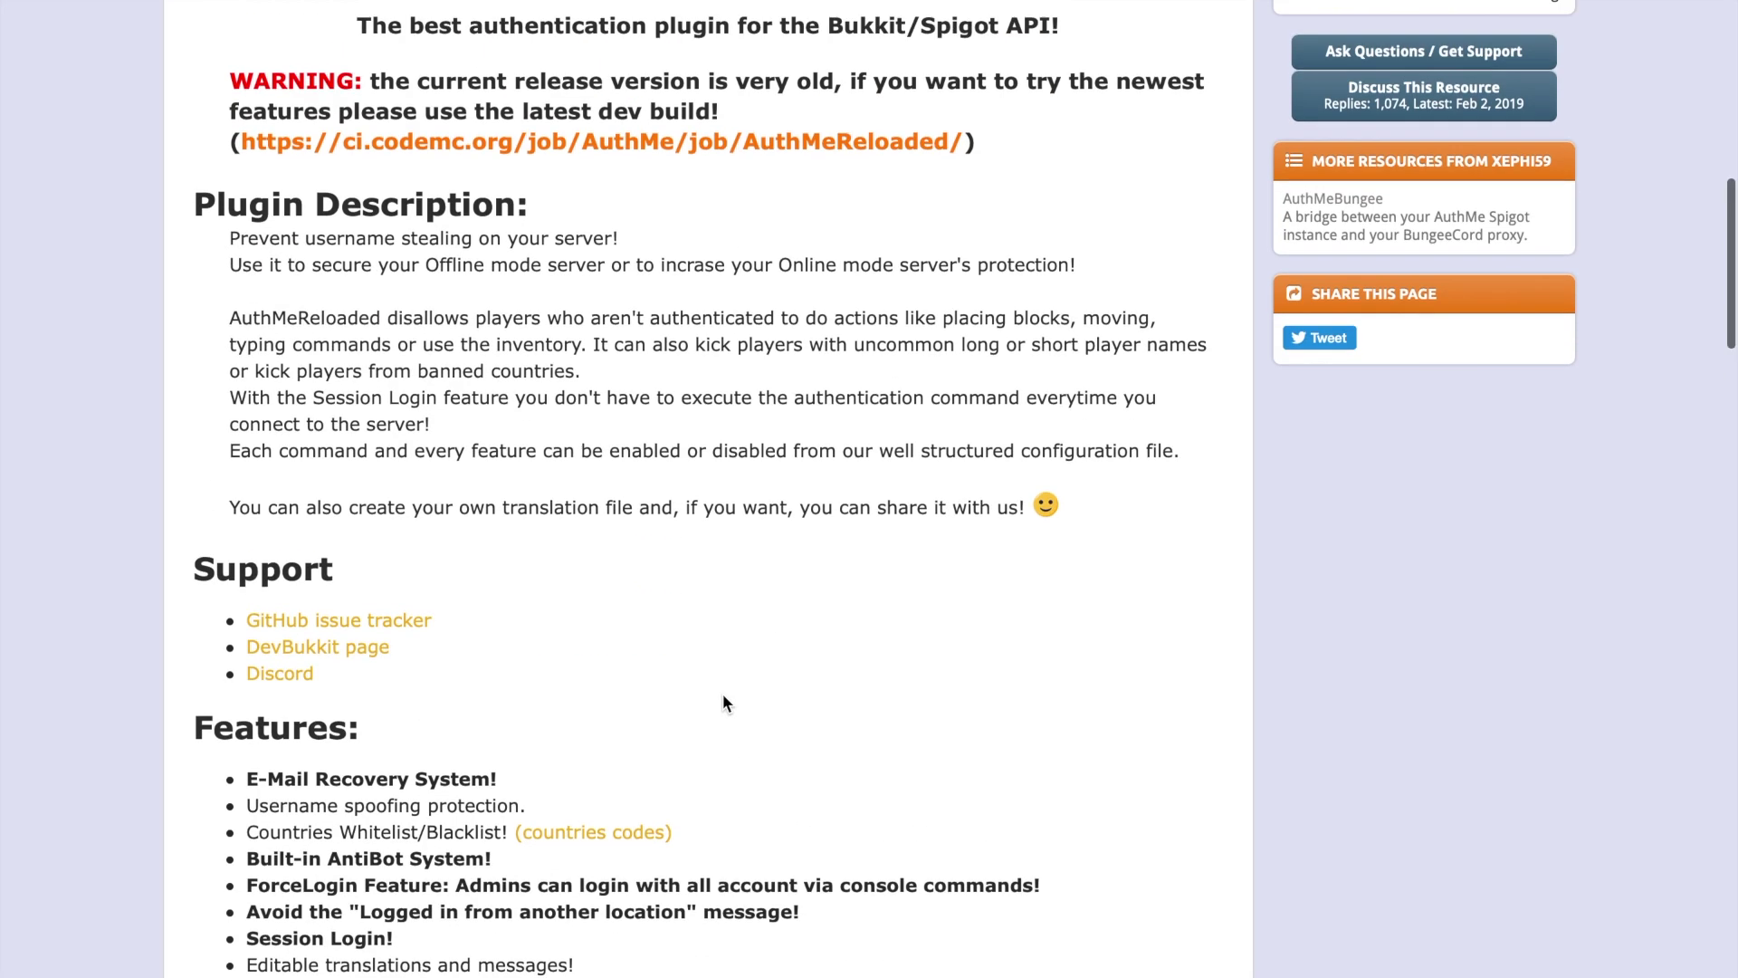
scroll(583, 644, "down", 3)
scroll(583, 643, "down", 2)
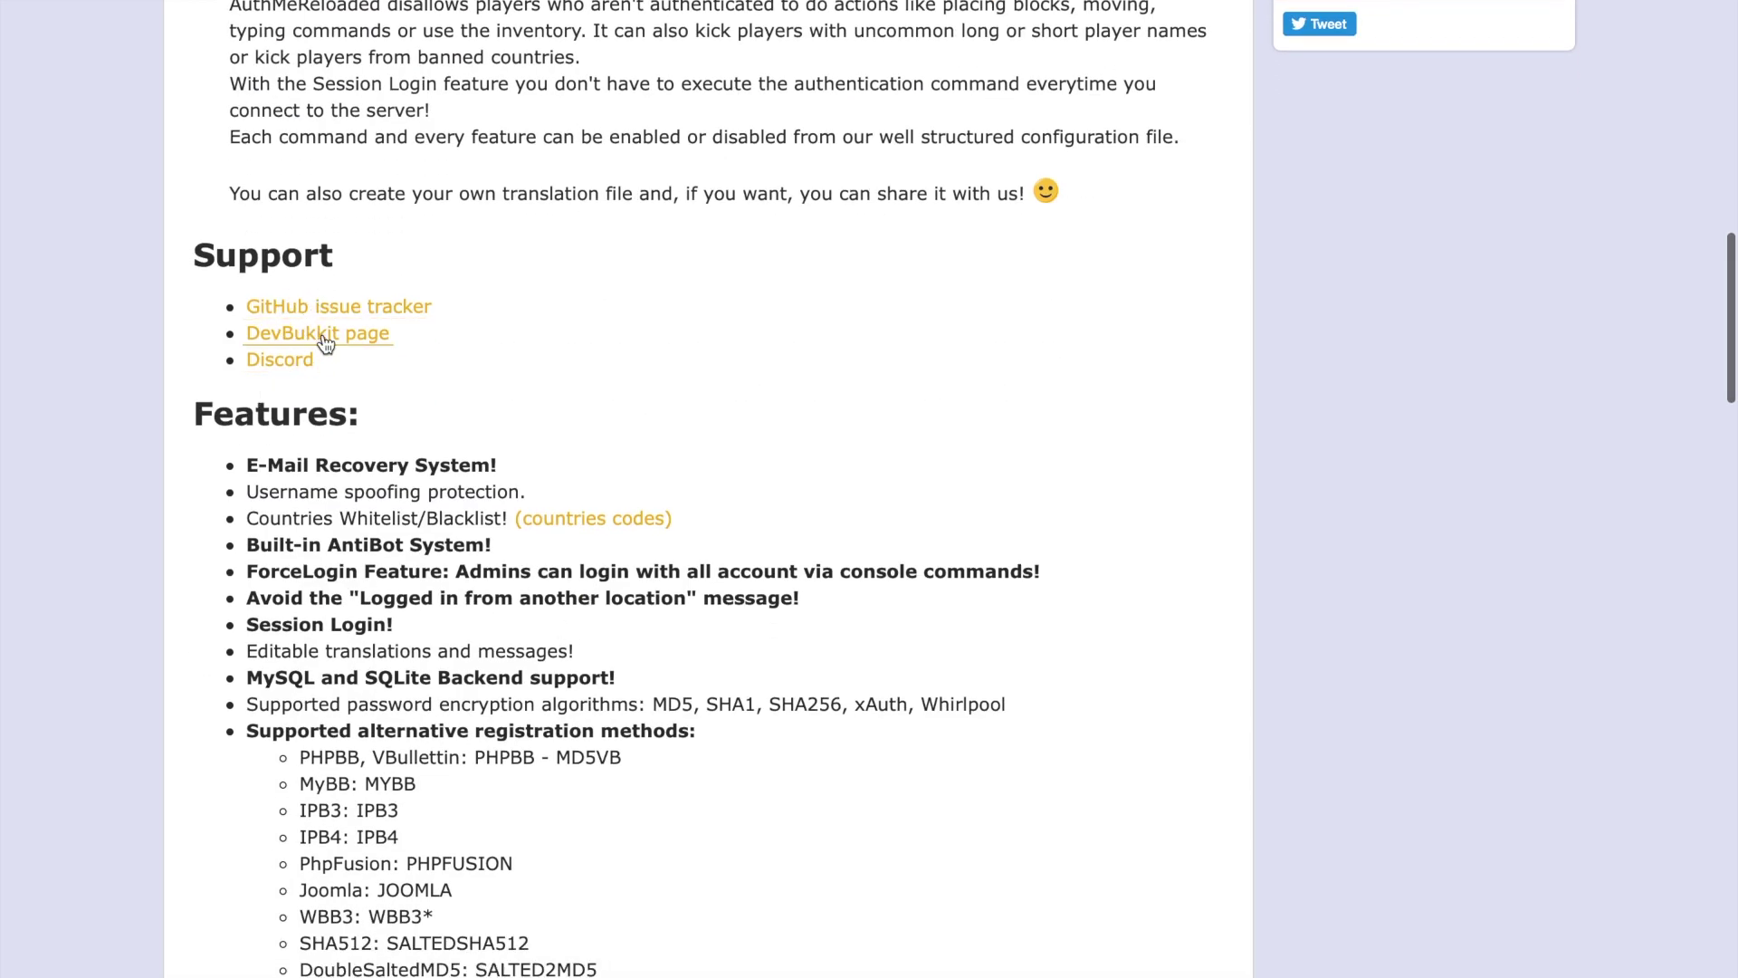
scroll(324, 342, "down", 15)
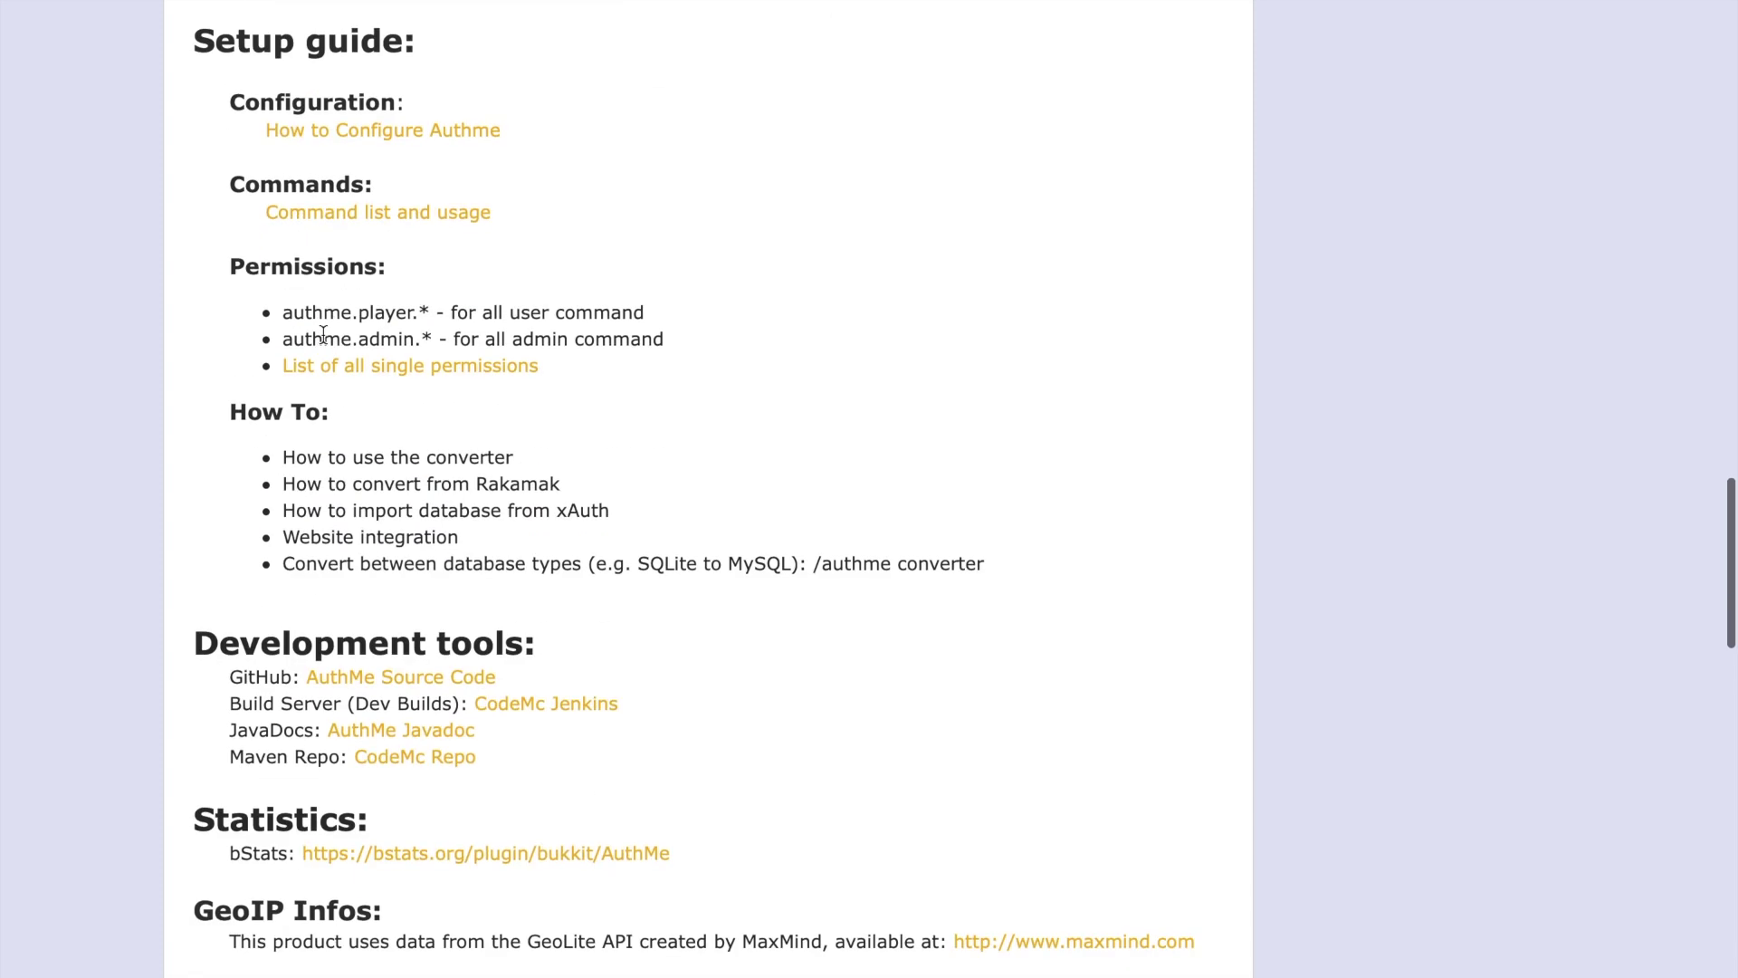
scroll(324, 337, "down", 8)
scroll(328, 340, "up", 9)
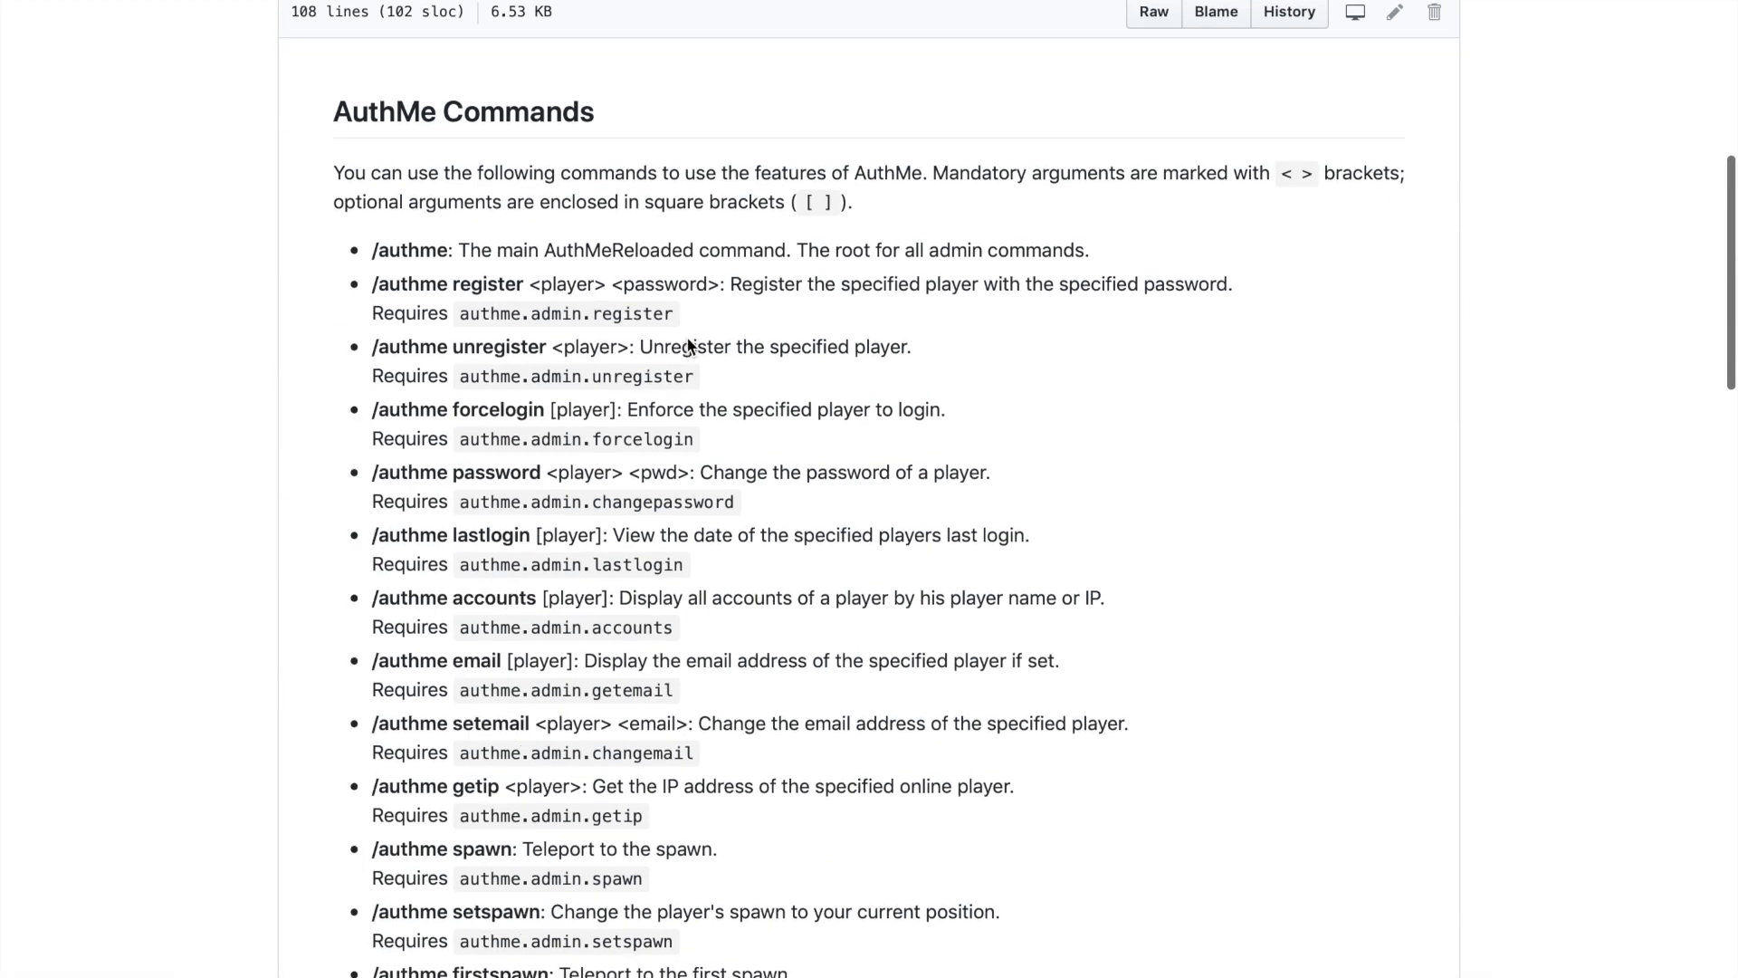
scroll(688, 345, "down", 13)
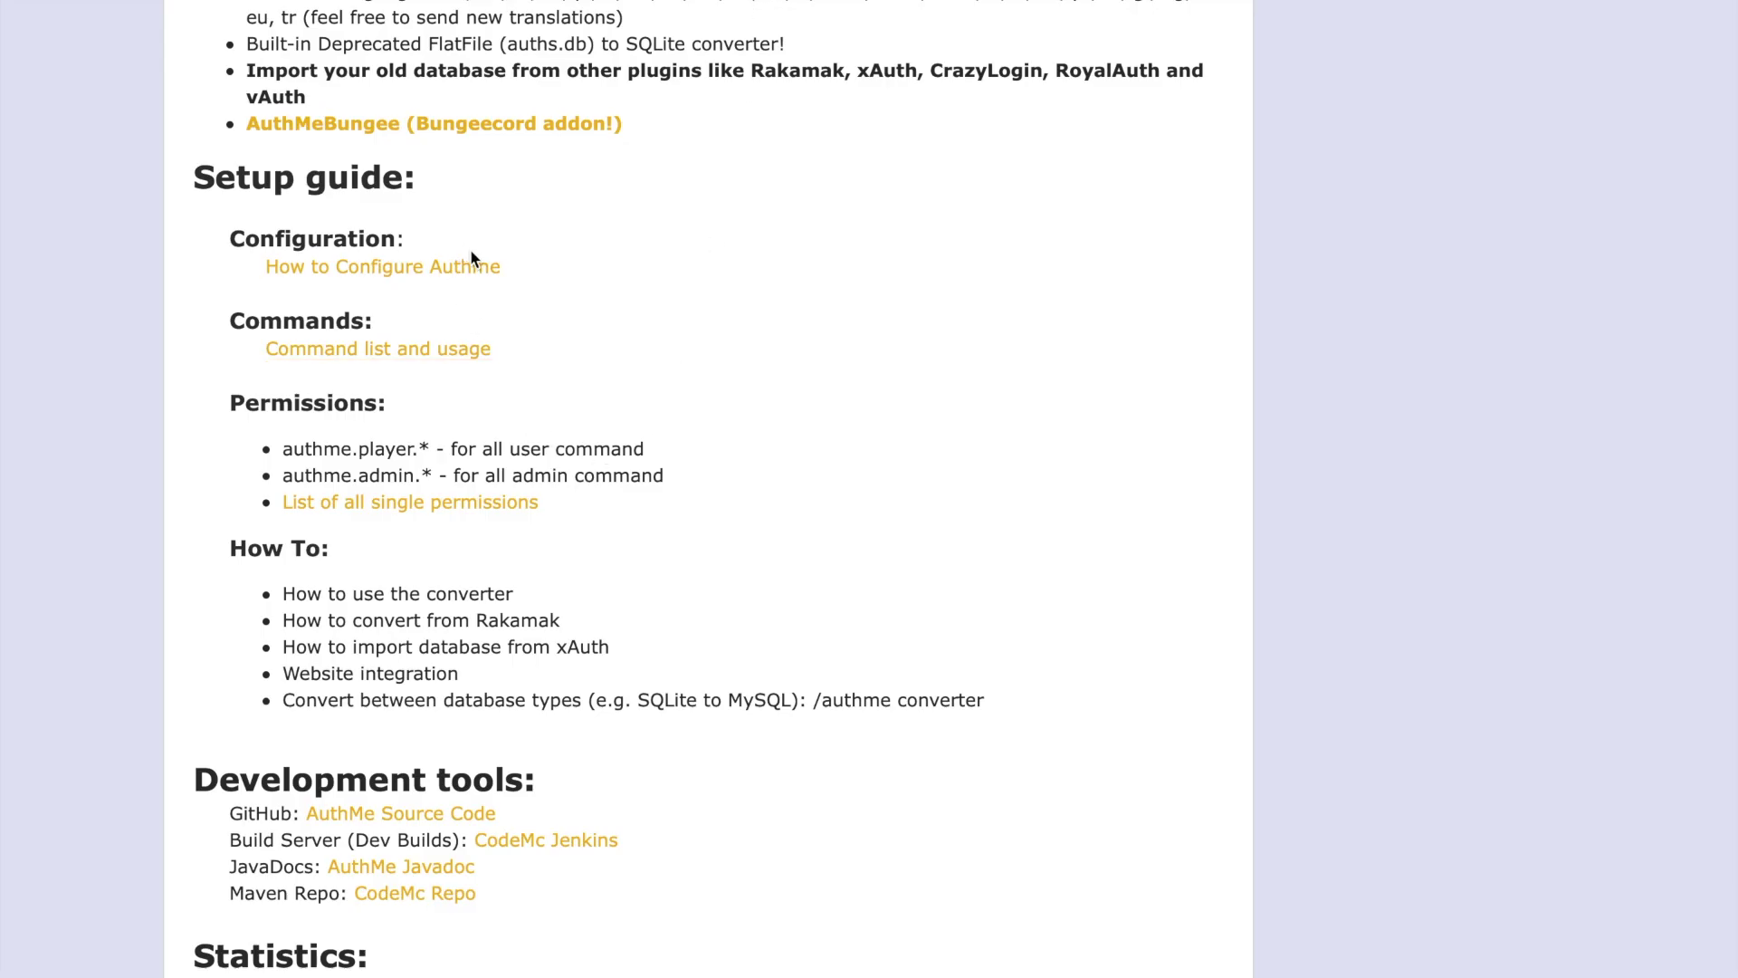
left_click(470, 269)
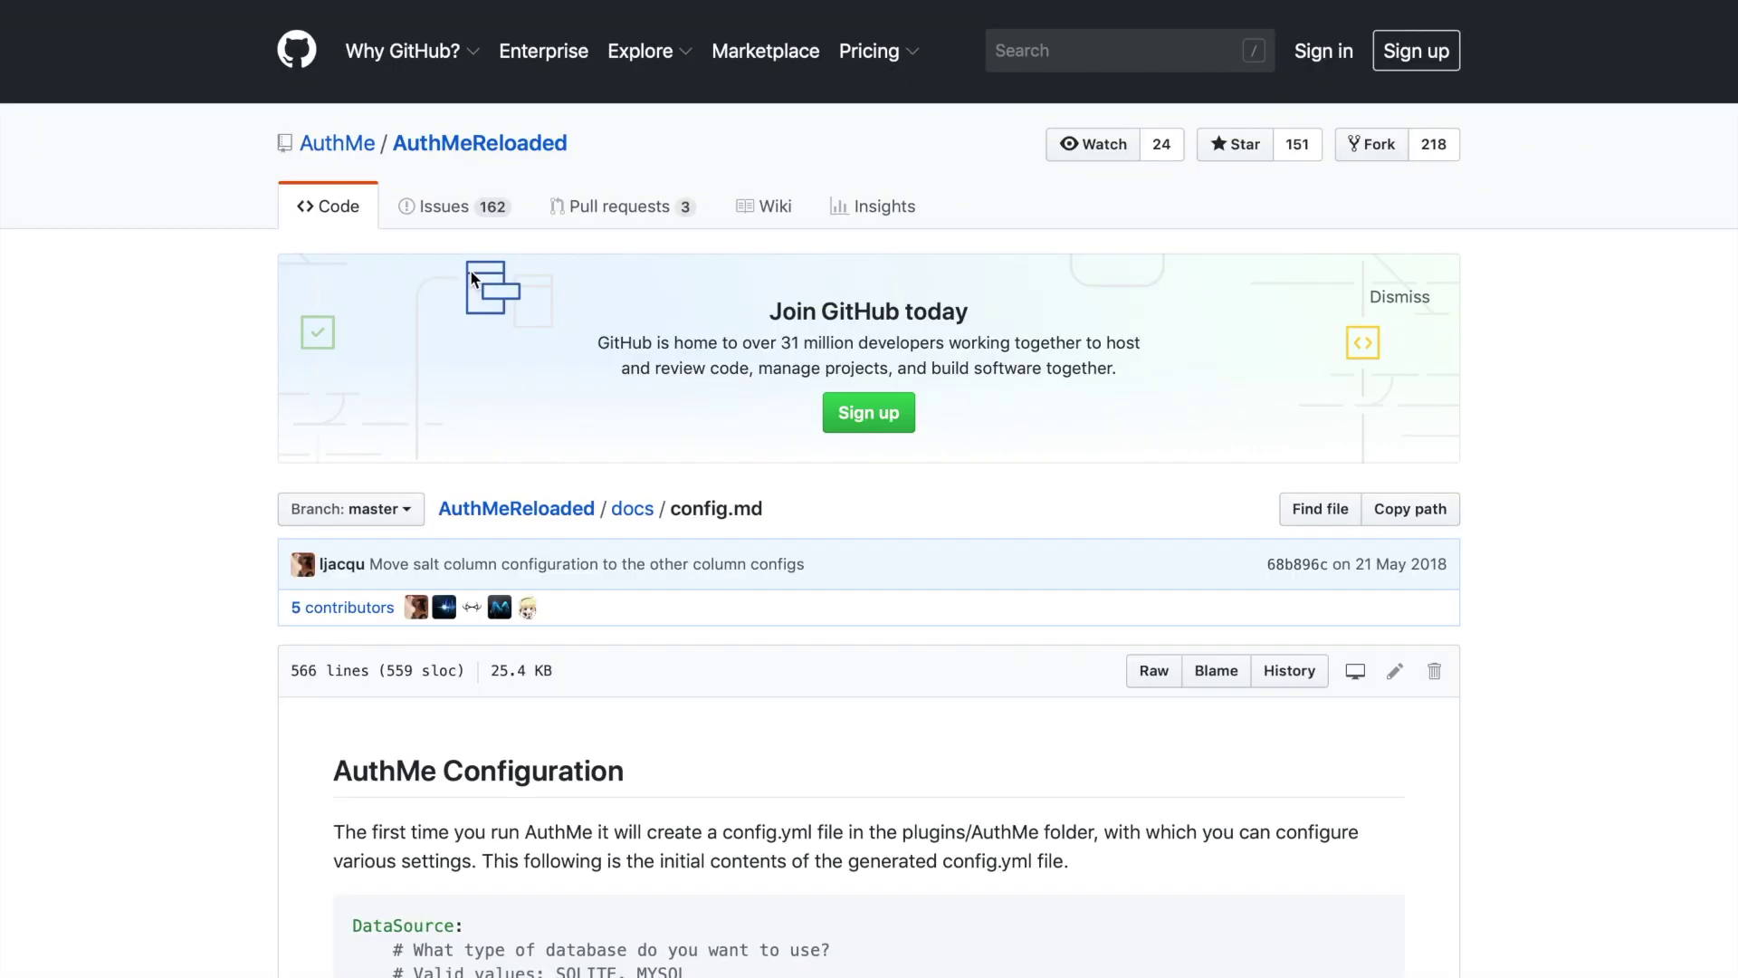
- Leave the GitHub config docs and return to the ServerMiner homepage
scroll(470, 269, "down", 7)
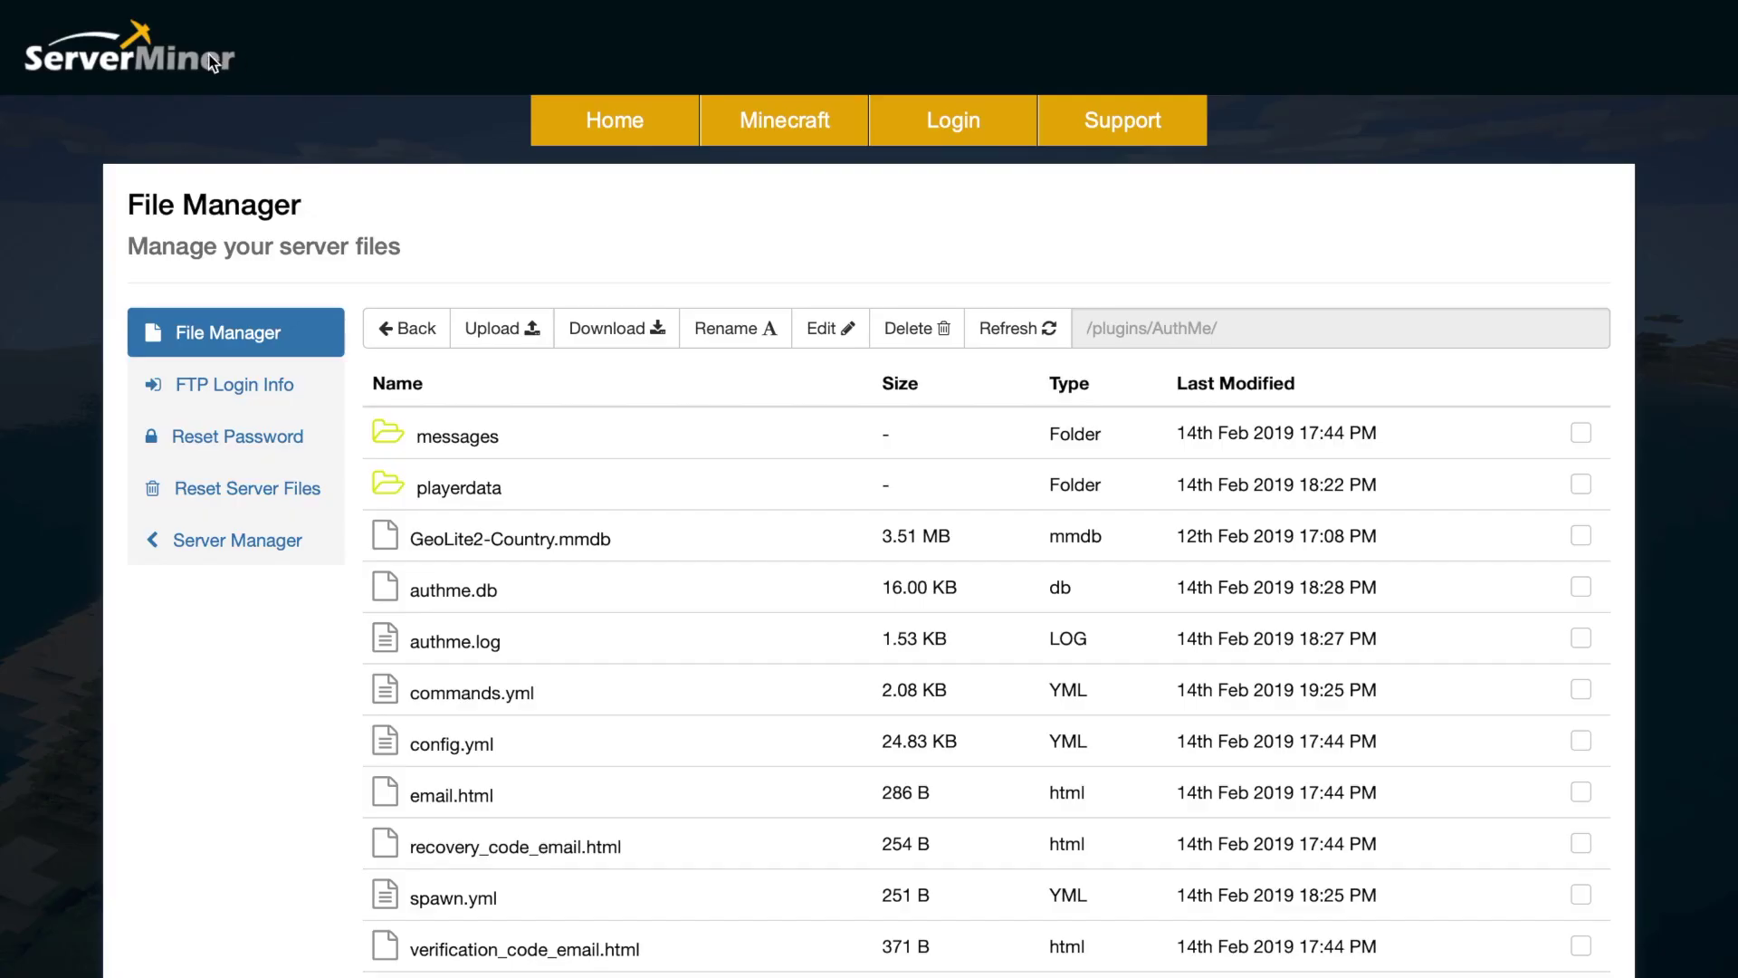
left_click(210, 62)
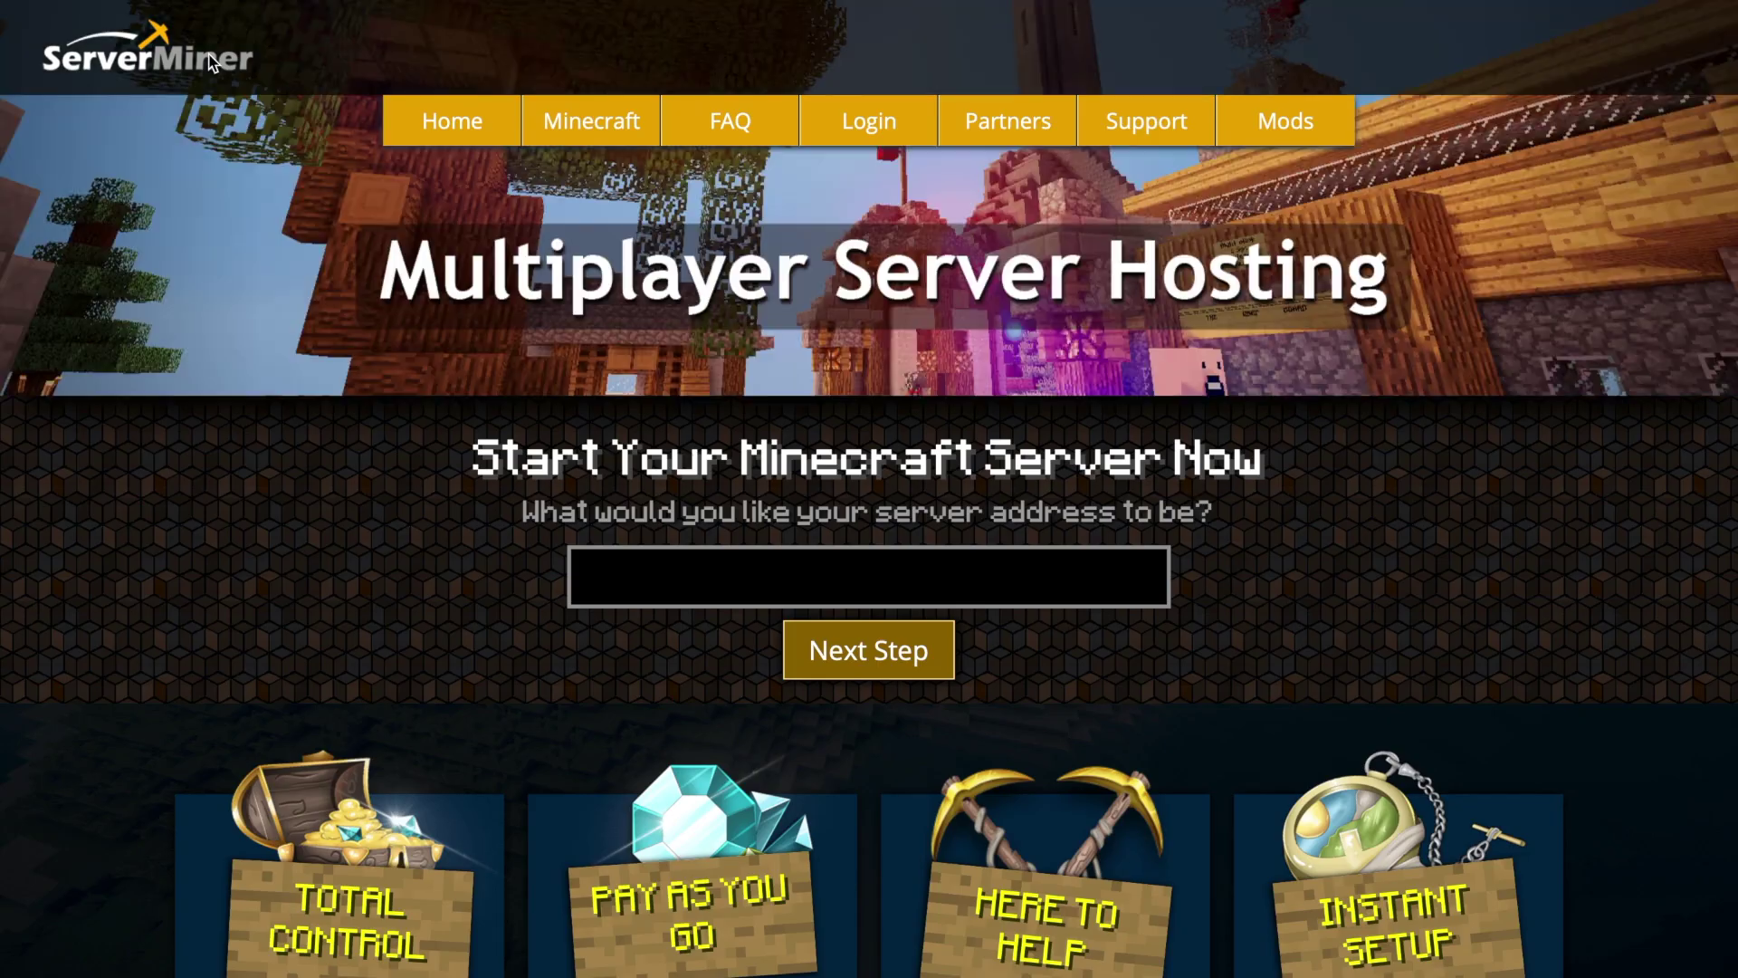